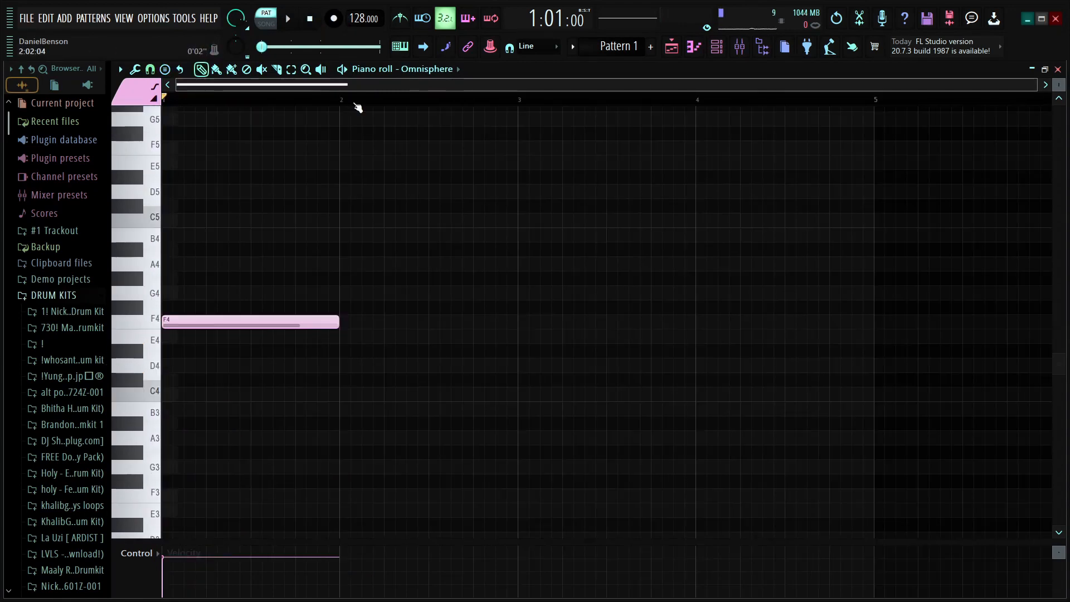
Step: Draw one-bar notes following the first F4: E4 in bar 2, G#4 in bar 3 and E4 in bar 4
{"action": "scroll", "coordinate": [247, 97], "scroll_direction": "up", "scroll_amount": 2}
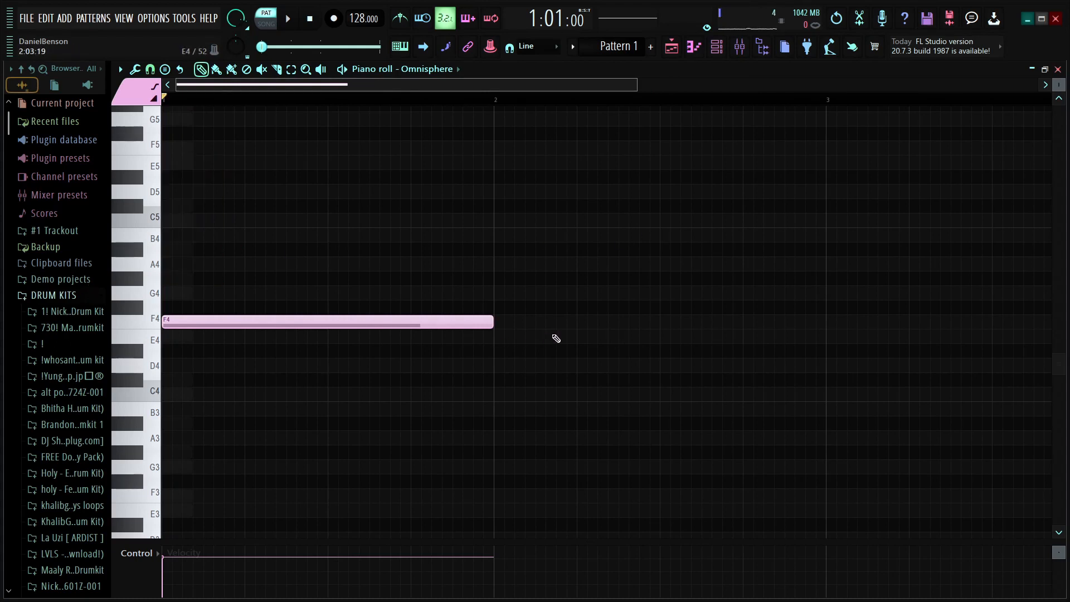
{"action": "left_click", "coordinate": [500, 340]}
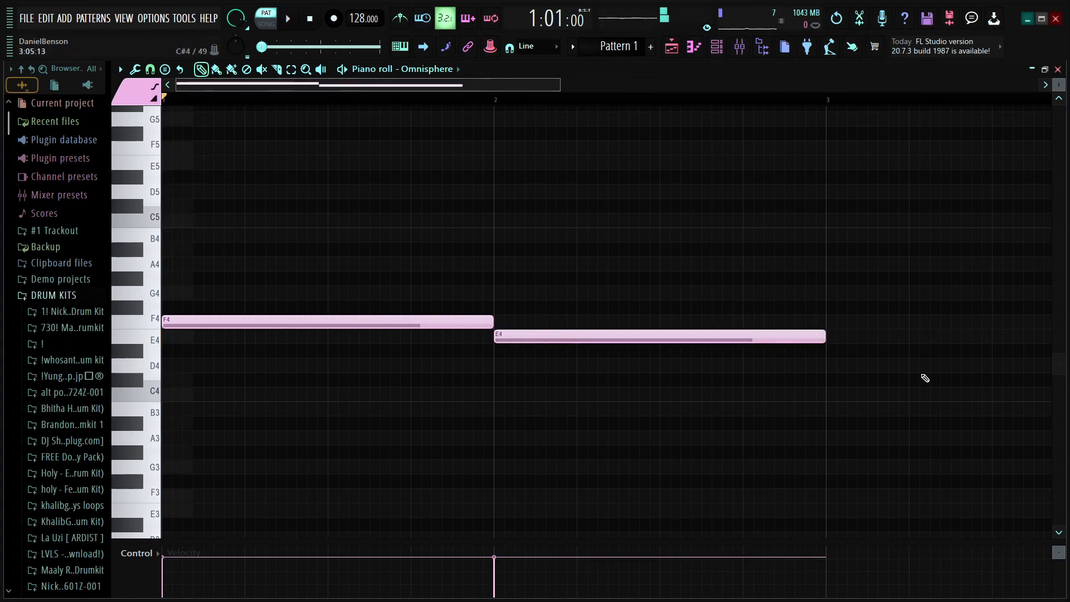
{"action": "scroll", "coordinate": [613, 107], "scroll_direction": "down", "scroll_amount": 2}
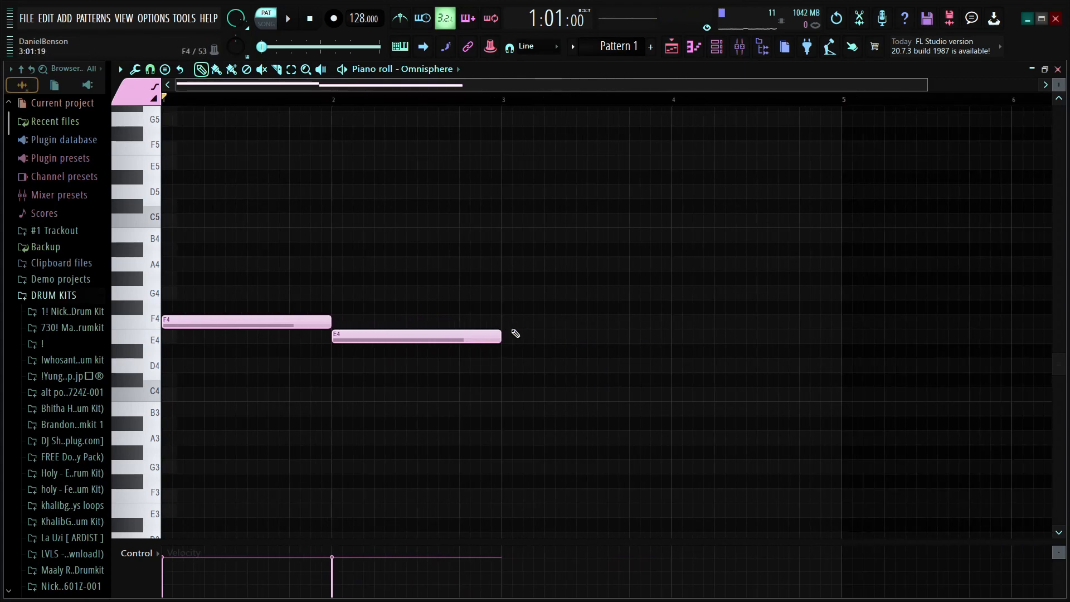
{"action": "left_click", "coordinate": [501, 279]}
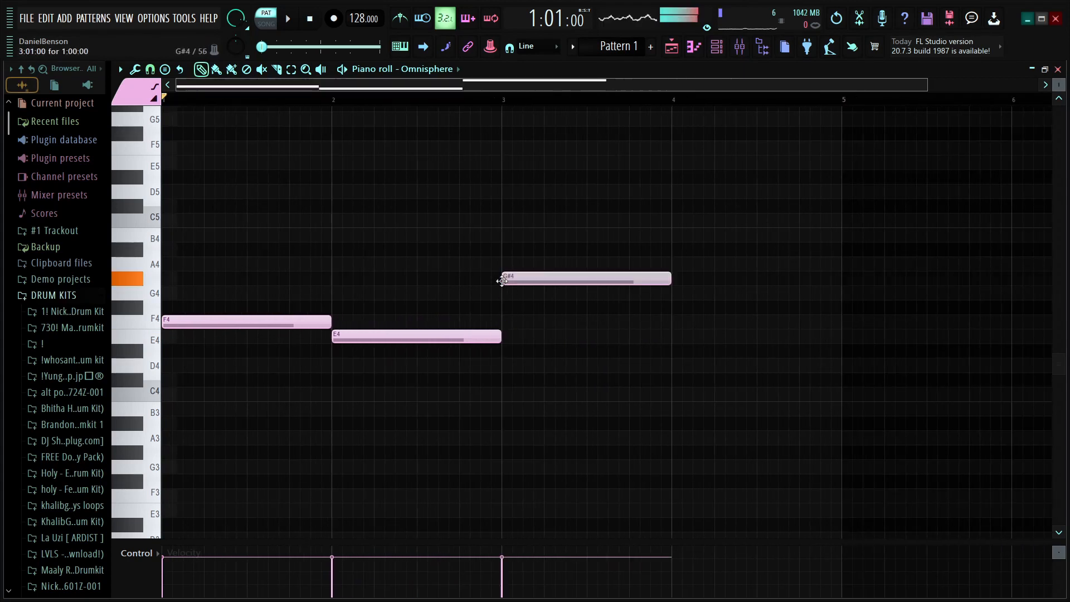
{"action": "left_click", "coordinate": [679, 341]}
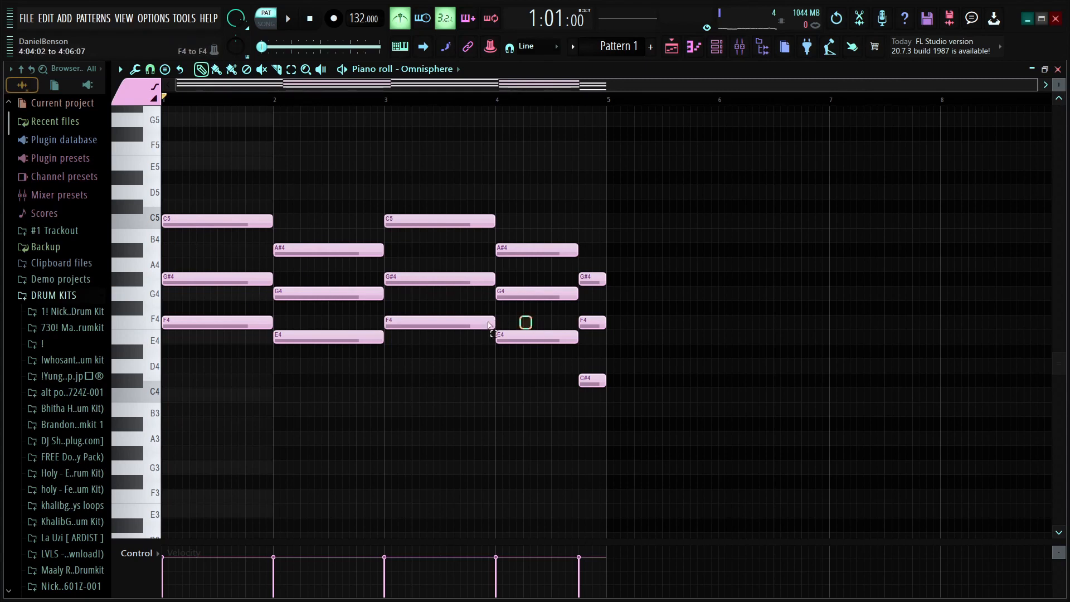
Step: Duplicate the lowest note of every chord one octave down, giving the bass line F3, E3, F3, E3, C#3
{"action": "left_click_drag", "start_coordinate": [489, 324], "coordinate": [247, 328]}
{"action": "key", "text": "ctrl+c"}
{"action": "key", "text": "ctrl+v"}
{"action": "key", "text": "ctrl+Down"}
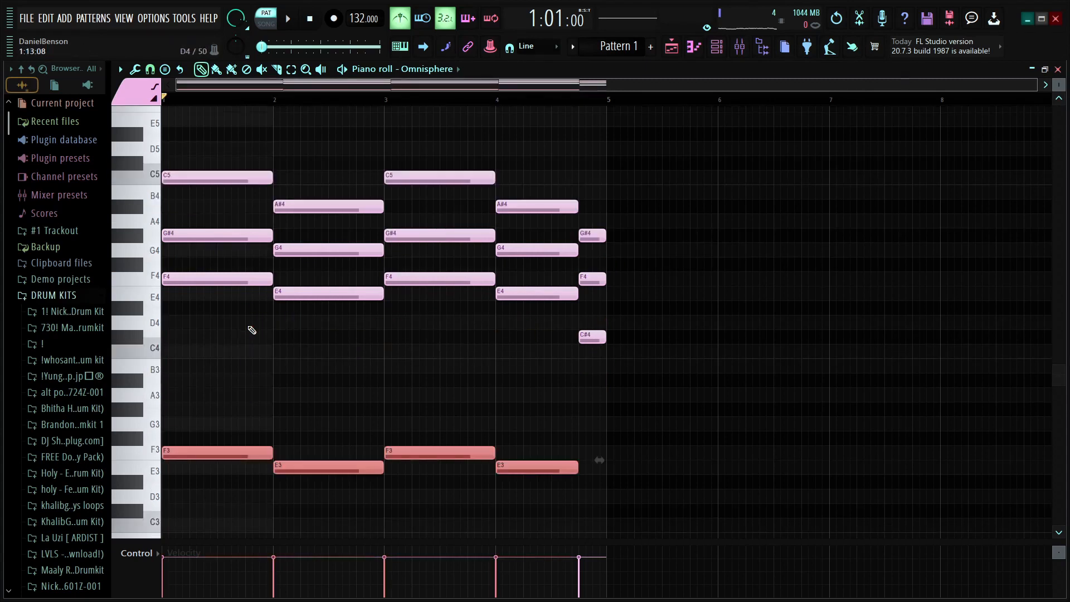
{"action": "left_click", "coordinate": [586, 338]}
{"action": "key", "text": "ctrl+c"}
{"action": "key", "text": "ctrl+v"}
{"action": "key", "text": "ctrl+Down"}
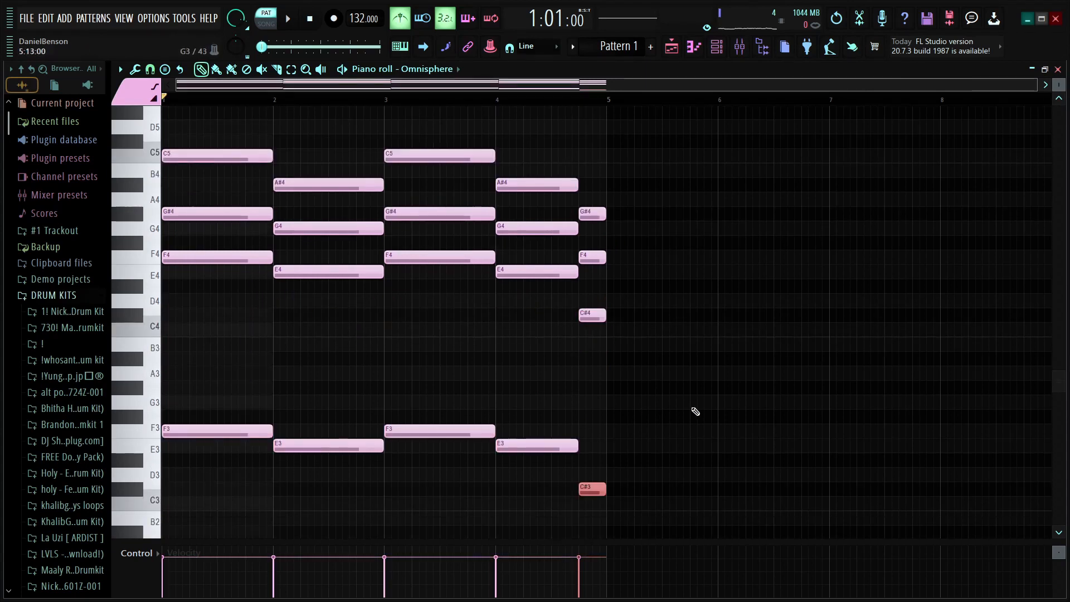
Step: Lower the velocity of the five bass notes from F3 to C#3 together
{"action": "left_click_drag", "start_coordinate": [681, 381], "coordinate": [234, 481]}
{"action": "left_click_drag", "start_coordinate": [760, 366], "coordinate": [234, 527]}
{"action": "scroll", "coordinate": [568, 426], "scroll_direction": "down", "scroll_amount": 8}
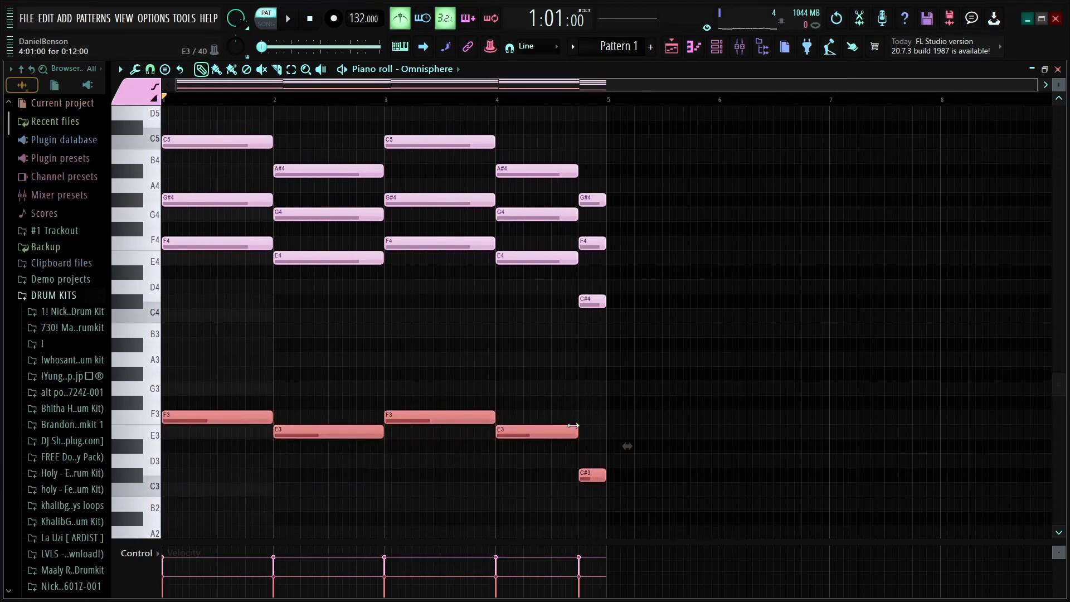
{"action": "left_click_drag", "start_coordinate": [714, 388], "coordinate": [6, 508]}
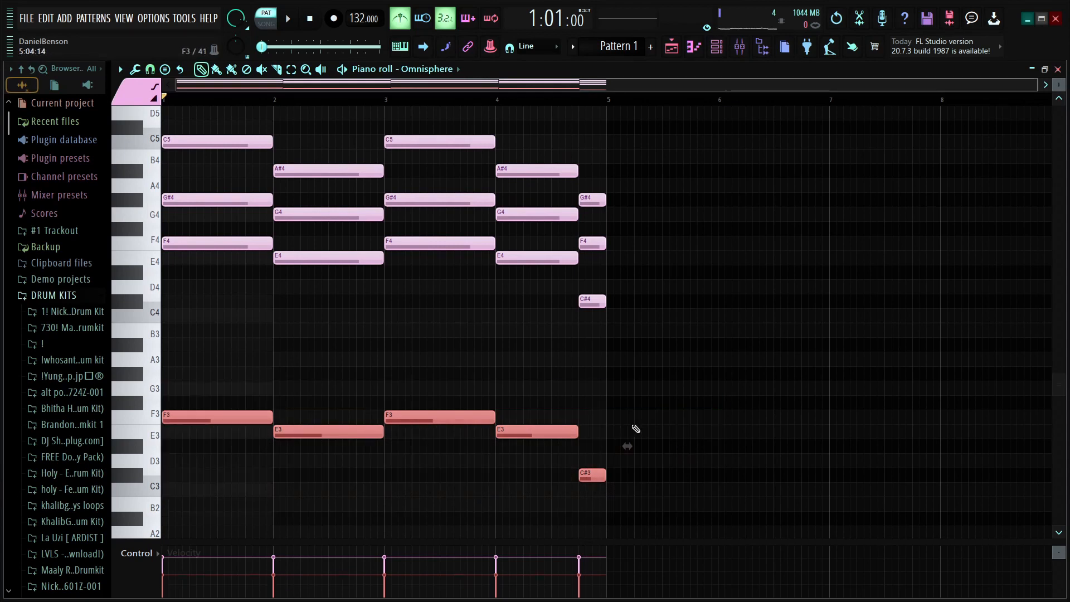
Step: Move the G#4 note of the first bar's chord up one octave to G#5
{"action": "scroll", "coordinate": [641, 428], "scroll_direction": "up", "scroll_amount": 1}
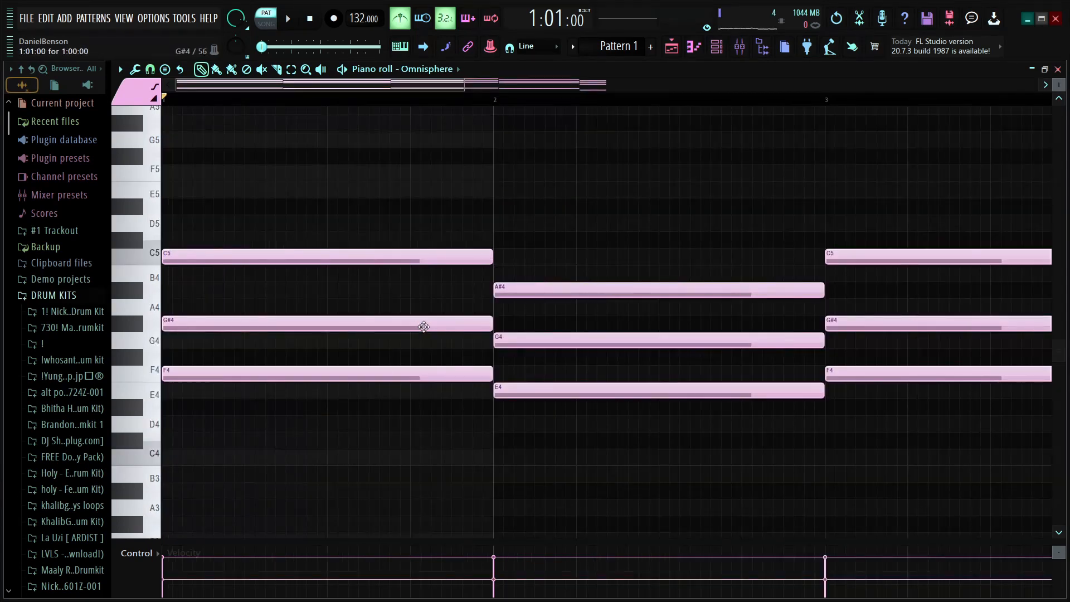
{"action": "left_click", "coordinate": [424, 326]}
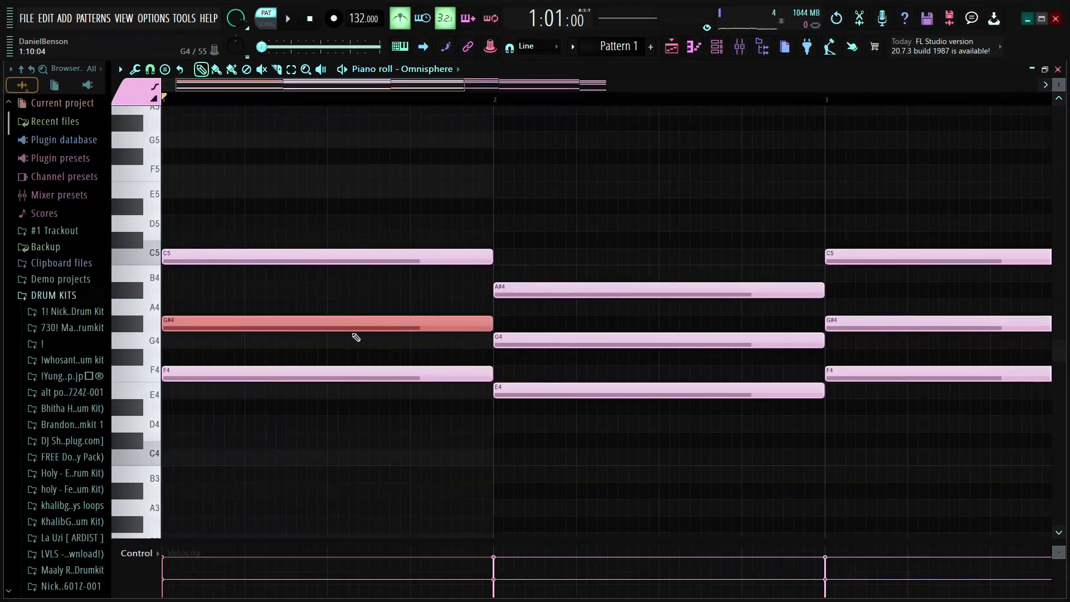
{"action": "key", "text": "ctrl+Up"}
{"action": "scroll", "coordinate": [356, 337], "scroll_direction": "down", "scroll_amount": 2}
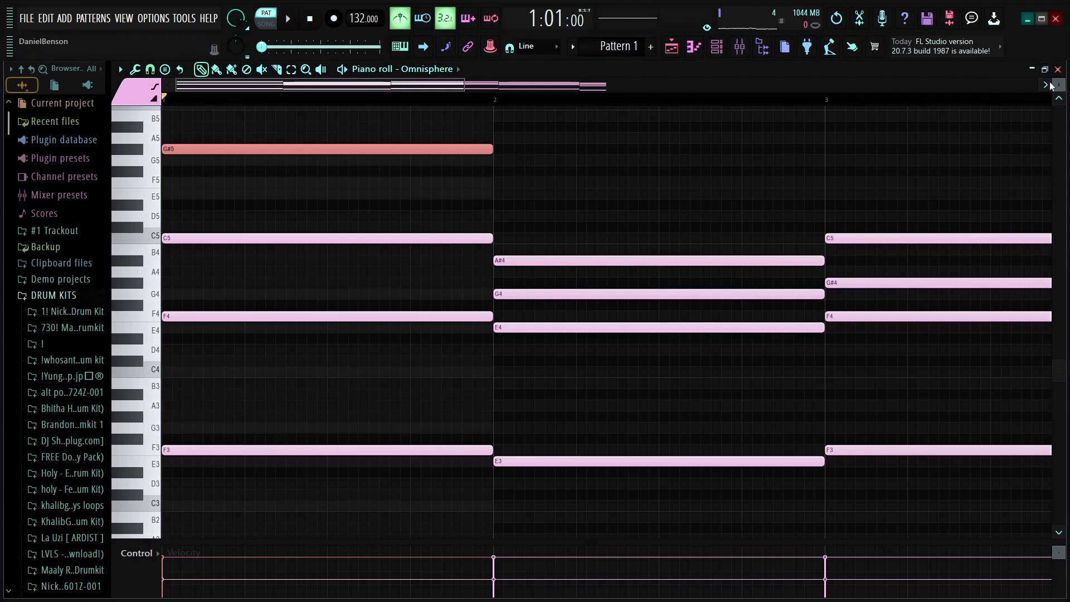
Step: Add three short melody notes, E5, F5 and E5, in succession from the second beat of bar 1
{"action": "scroll", "coordinate": [1055, 83], "scroll_direction": "up", "scroll_amount": 1}
{"action": "scroll", "coordinate": [288, 87], "scroll_direction": "up", "scroll_amount": 2}
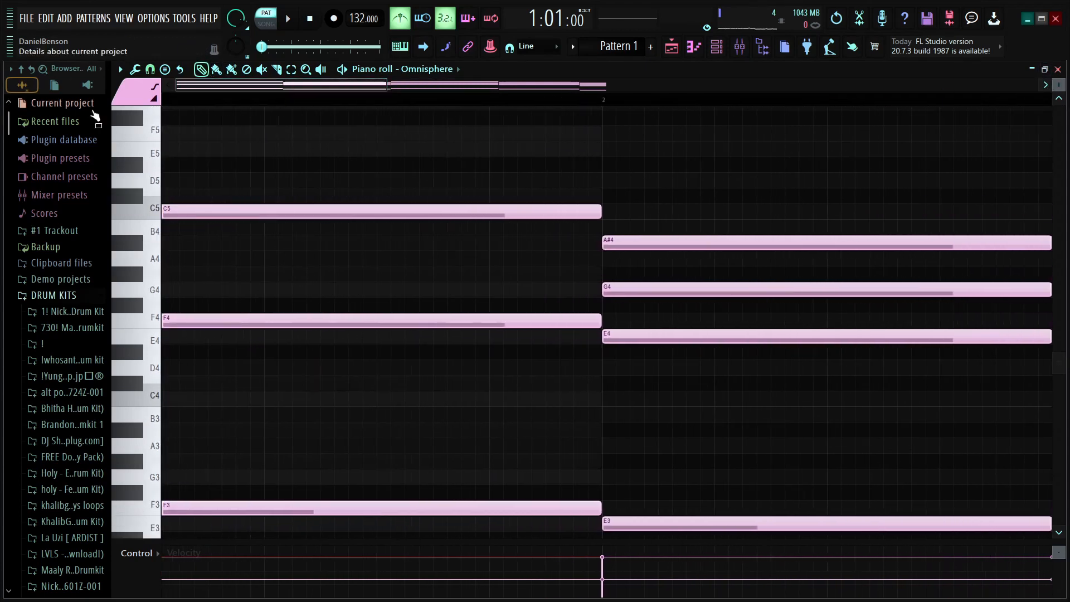
{"action": "scroll", "coordinate": [394, 237], "scroll_direction": "up", "scroll_amount": 1}
{"action": "scroll", "coordinate": [1066, 85], "scroll_direction": "up", "scroll_amount": 1}
{"action": "scroll", "coordinate": [184, 232], "scroll_direction": "up", "scroll_amount": 3}
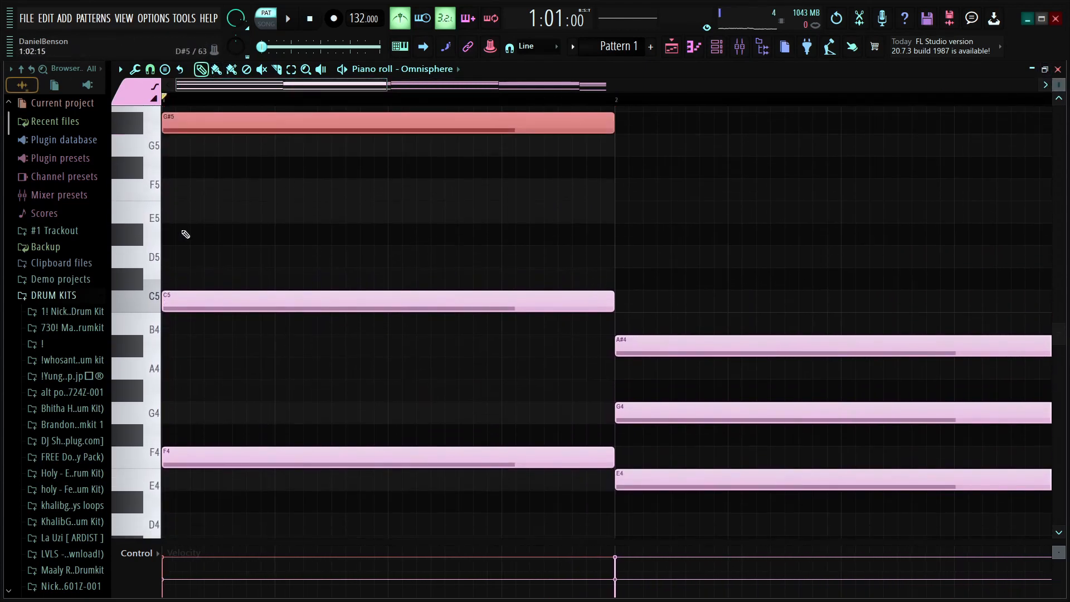
{"action": "left_click", "coordinate": [277, 241]}
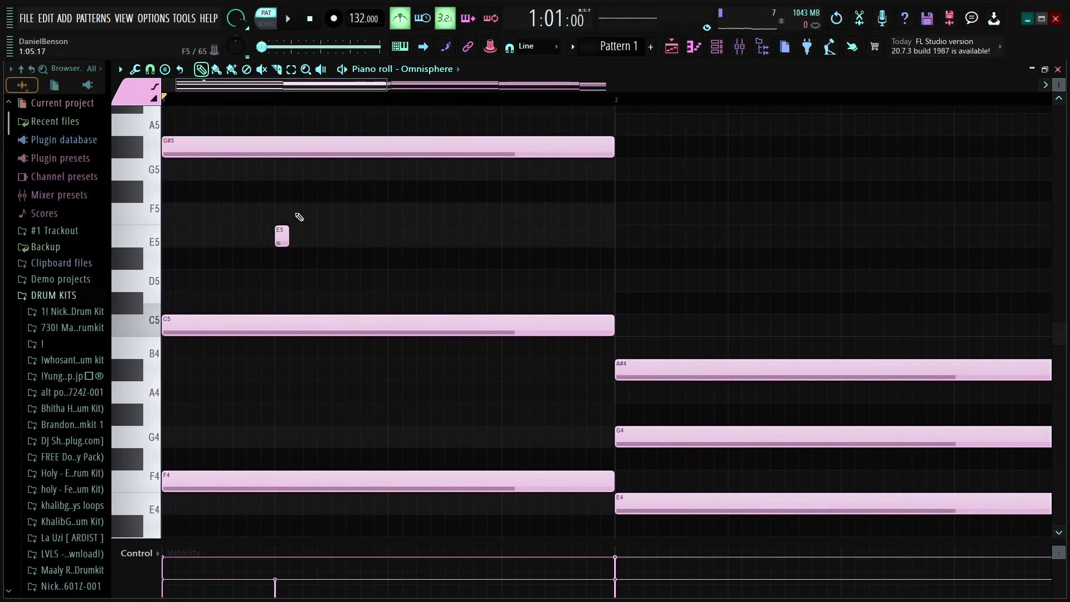
{"action": "left_click_drag", "start_coordinate": [240, 195], "coordinate": [324, 236], "text": "ctrl"}
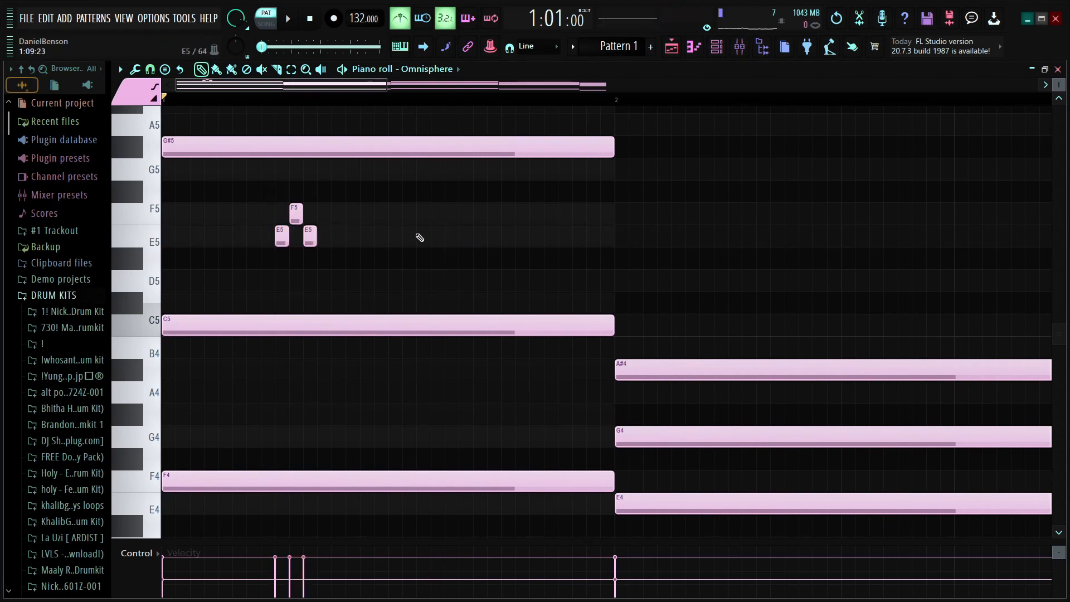
Step: Play the pattern and lengthen the last E5 of the short run up to the third beat of bar 1
{"action": "key", "text": "space"}
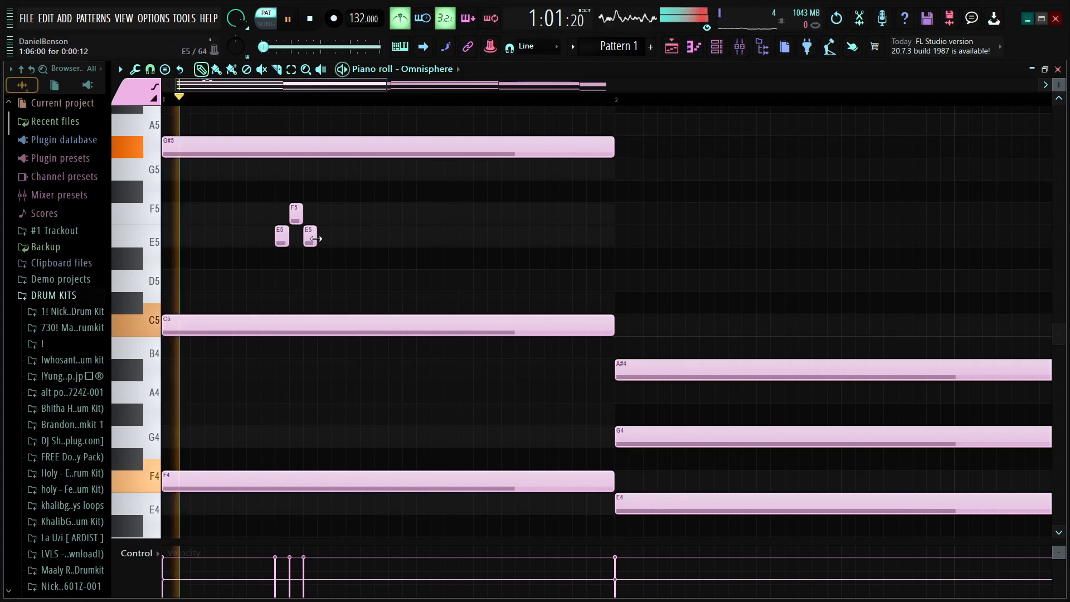
{"action": "left_click_drag", "start_coordinate": [315, 237], "coordinate": [388, 237]}
{"action": "scroll", "coordinate": [418, 237], "scroll_direction": "up", "scroll_amount": 4}
{"action": "key", "text": "space"}
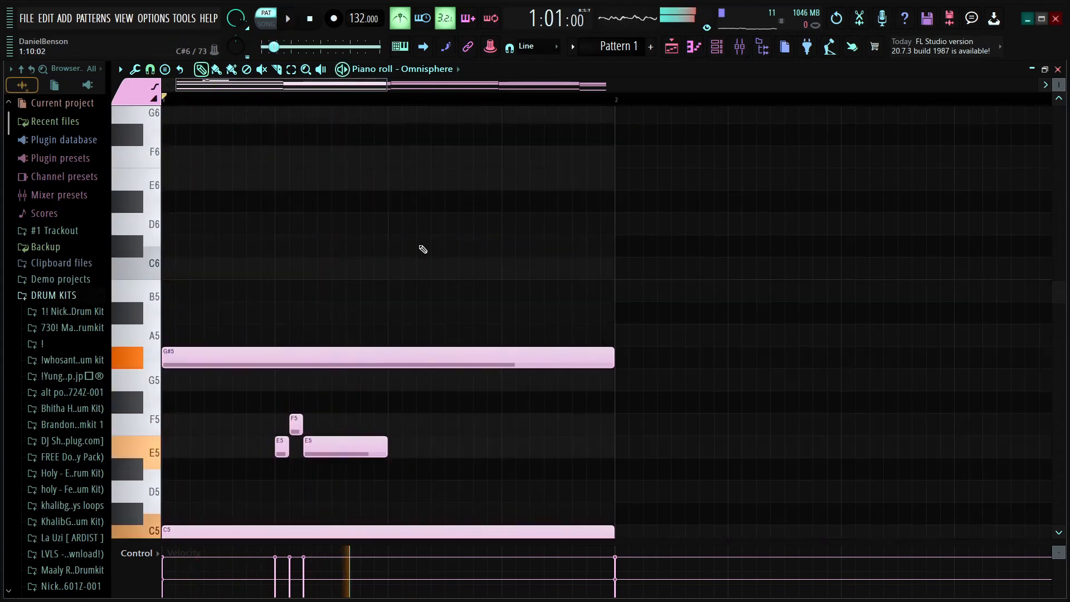
Step: Add a C6 note on the third beat of bar 1 and shorten it to half a step
{"action": "left_click_drag", "start_coordinate": [387, 280], "coordinate": [385, 304]}
{"action": "right_click", "coordinate": [393, 312]}
{"action": "left_click", "coordinate": [398, 323]}
{"action": "key", "text": "space"}
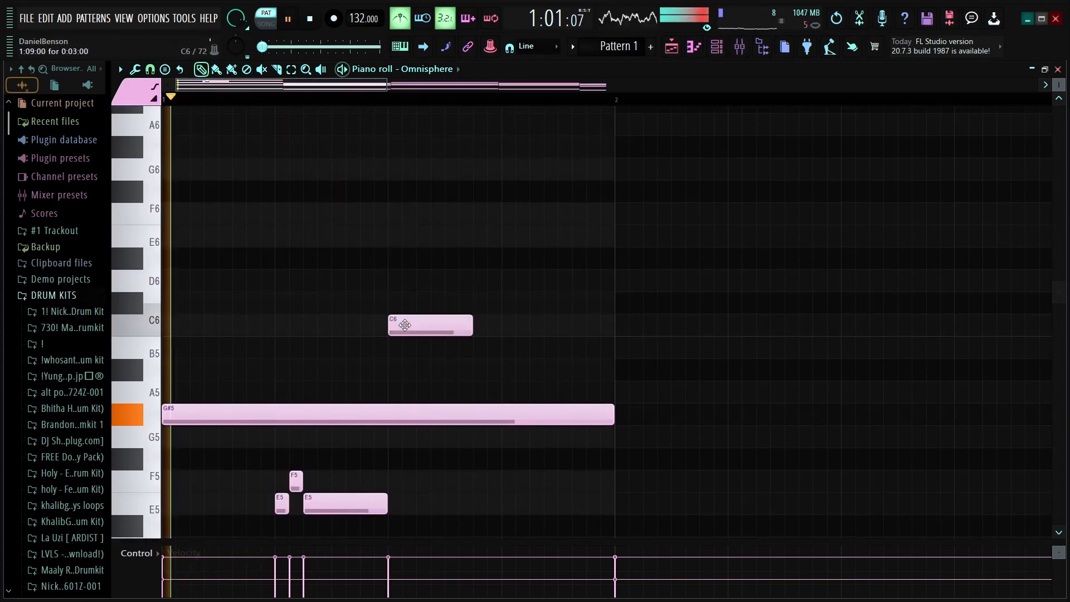
{"action": "left_click_drag", "start_coordinate": [473, 325], "coordinate": [404, 326]}
{"action": "key", "text": "space"}
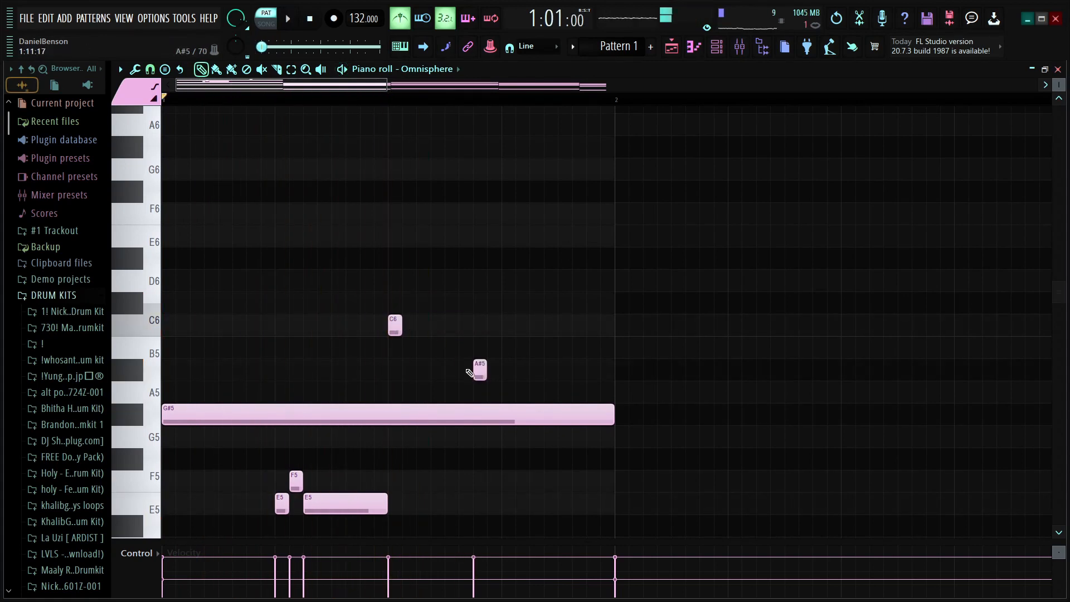
Step: Remove the short A#5 at step 12 of bar 1 and place a short A#5 at step 11 instead
{"action": "right_click", "coordinate": [466, 370]}
{"action": "right_click", "coordinate": [480, 369]}
{"action": "key", "text": "space"}
{"action": "left_click", "coordinate": [436, 347]}
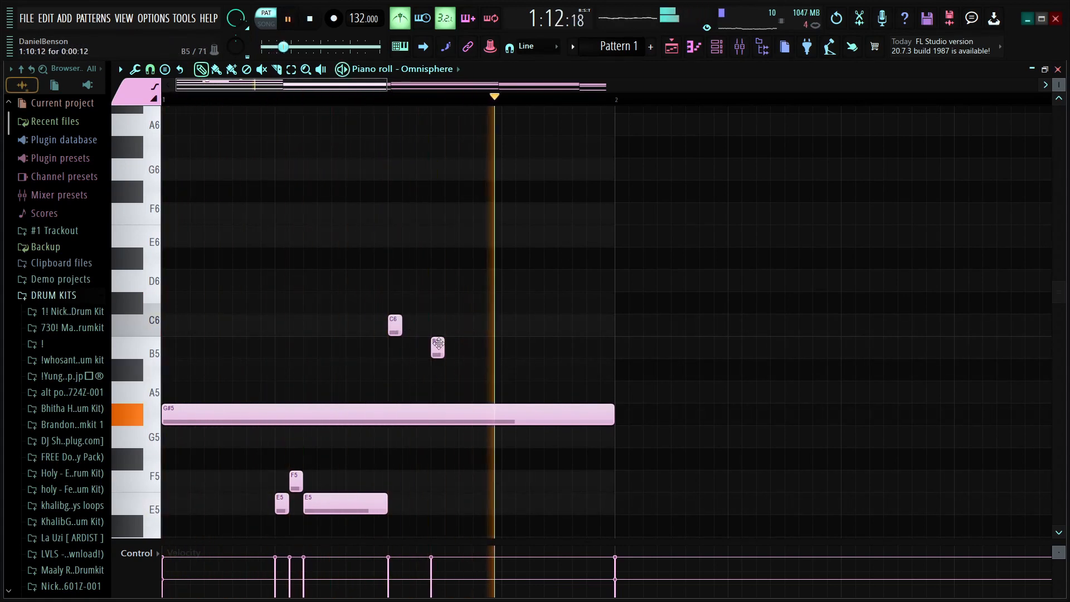
{"action": "key", "text": "space"}
{"action": "mouse_move", "coordinate": [436, 348]}
{"action": "left_mouse_down"}
{"action": "mouse_move", "coordinate": [463, 383]}
{"action": "mouse_move", "coordinate": [449, 351]}
{"action": "left_mouse_up"}
{"action": "key", "text": "space"}
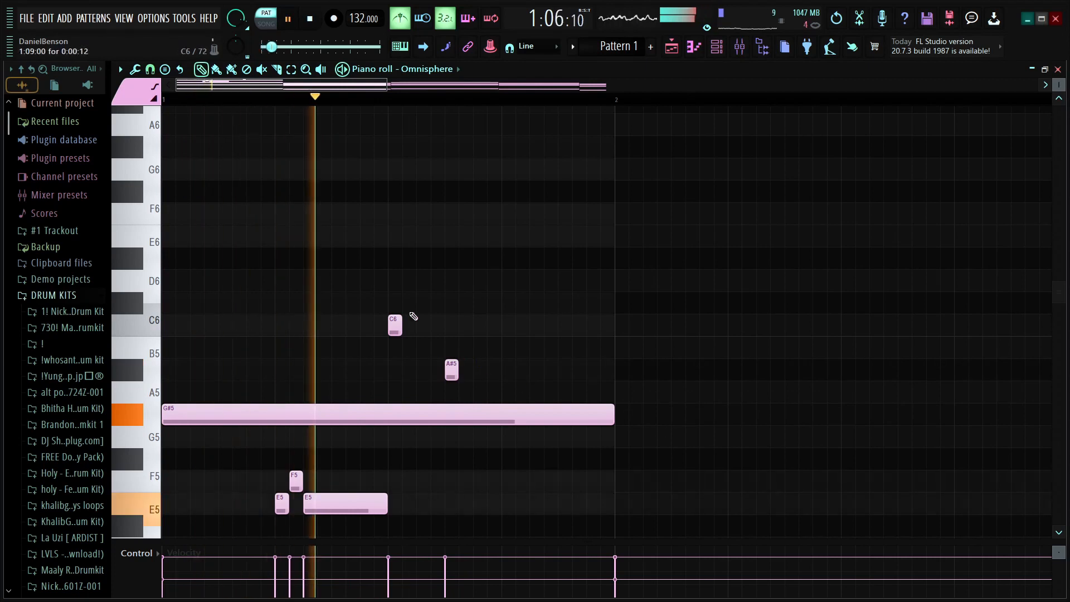
{"action": "key", "text": "space"}
Step: Trim the long G#5 to end at the fourth beat of bar 1 and add a short G#5 right after it
{"action": "left_click_drag", "start_coordinate": [612, 413], "coordinate": [494, 416]}
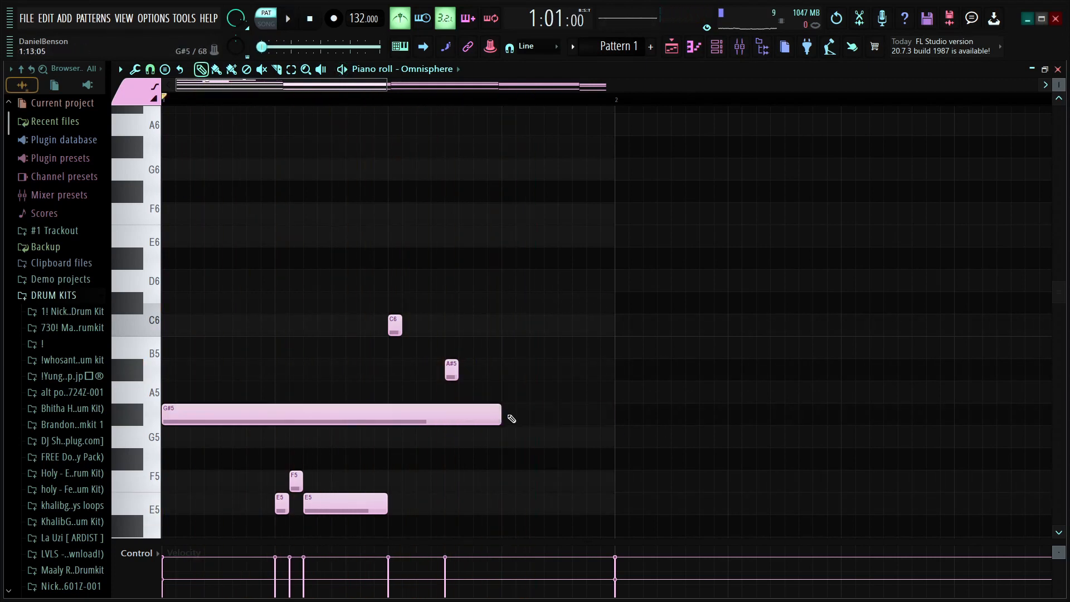
{"action": "left_click", "coordinate": [512, 418]}
{"action": "left_click_drag", "start_coordinate": [838, 415], "coordinate": [520, 413]}
Step: Add a short F5 at step 15 of bar 1, and try then delete a short G#5 at step 16
{"action": "scroll", "coordinate": [582, 387], "scroll_direction": "down", "scroll_amount": 1}
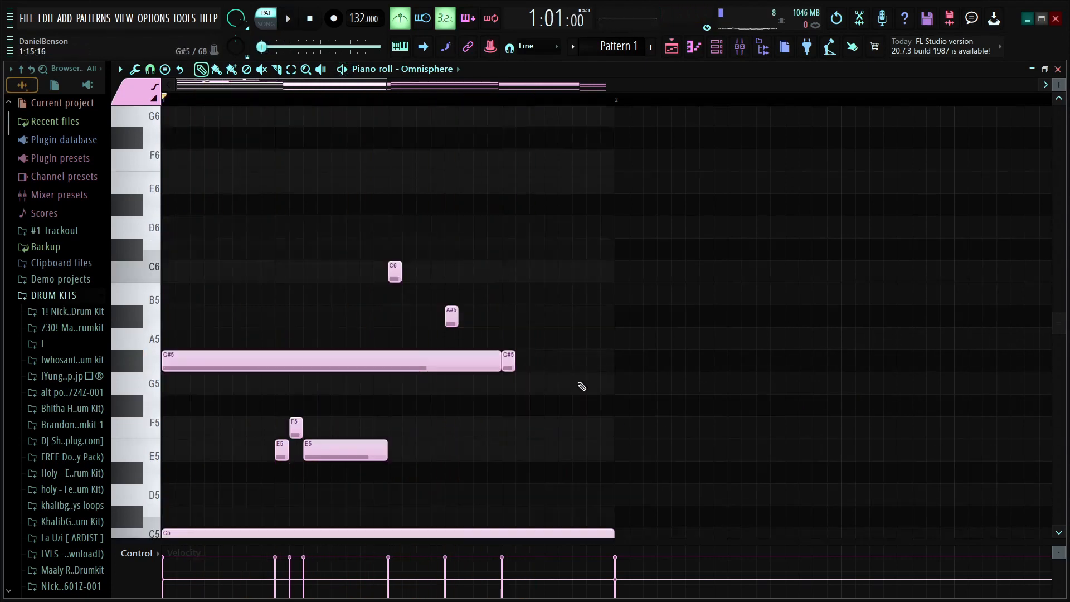
{"action": "scroll", "coordinate": [582, 386], "scroll_direction": "down", "scroll_amount": 3}
{"action": "left_click_drag", "start_coordinate": [563, 303], "coordinate": [550, 272]}
{"action": "key", "text": "space"}
{"action": "left_click", "coordinate": [592, 215]}
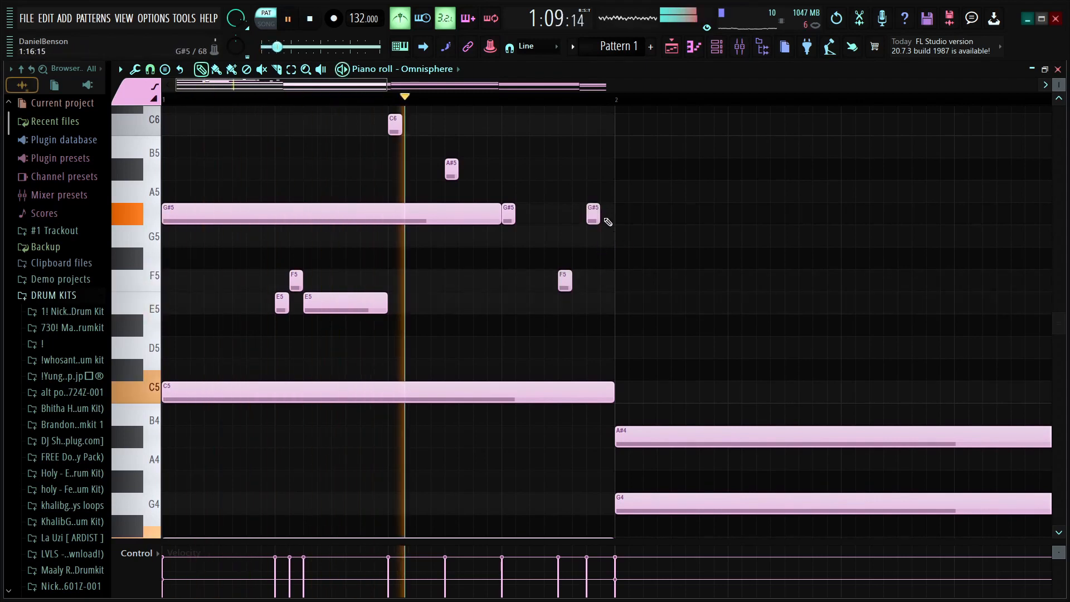
{"action": "right_click", "coordinate": [593, 215]}
{"action": "key", "text": "space"}
Step: Start bar 2 with a short E5 followed by an F5 extended to the third beat
{"action": "left_click", "coordinate": [630, 282]}
{"action": "key", "text": "space"}
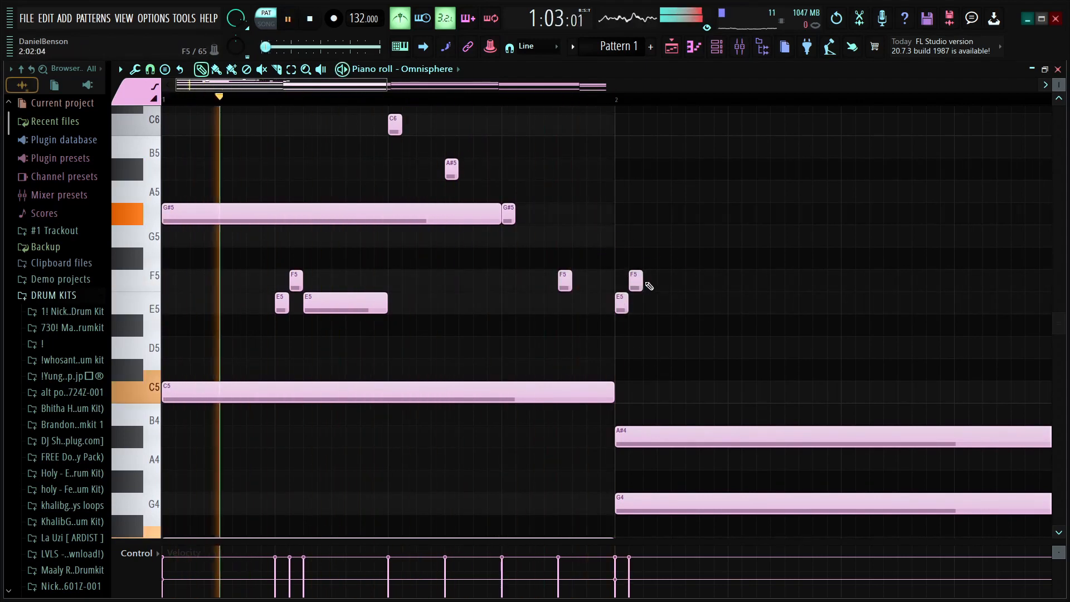
{"action": "left_click_drag", "start_coordinate": [641, 281], "coordinate": [842, 283]}
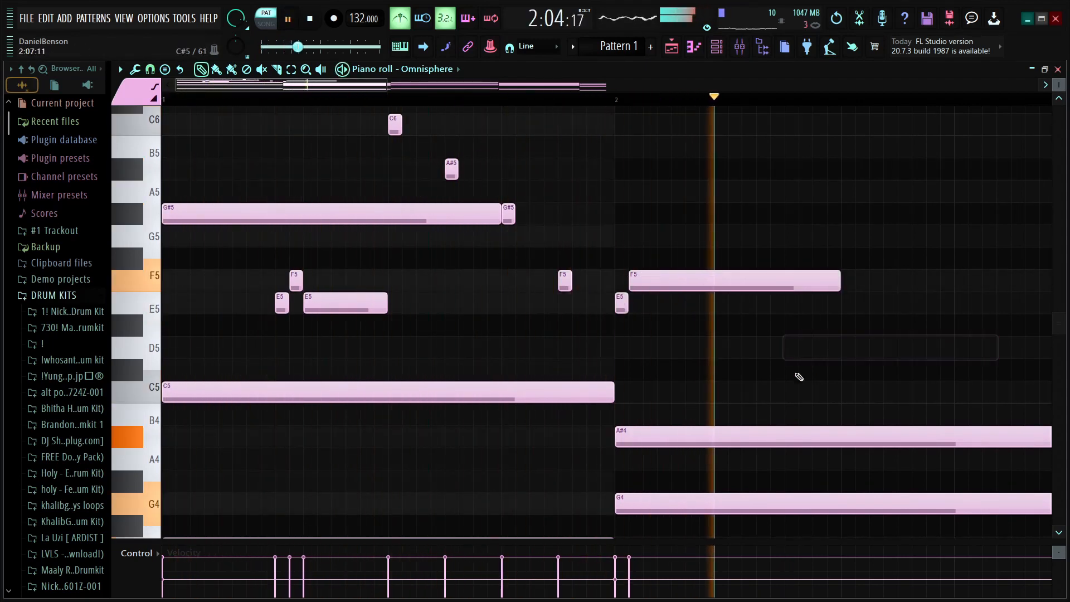
{"action": "key", "text": "space"}
Step: Move the G4 note of bar 2's chord up one octave to G5 and play the pattern
{"action": "scroll", "coordinate": [671, 254], "scroll_direction": "down", "scroll_amount": 5}
{"action": "key", "text": "ctrl+Up"}
{"action": "scroll", "coordinate": [671, 255], "scroll_direction": "down", "scroll_amount": 3}
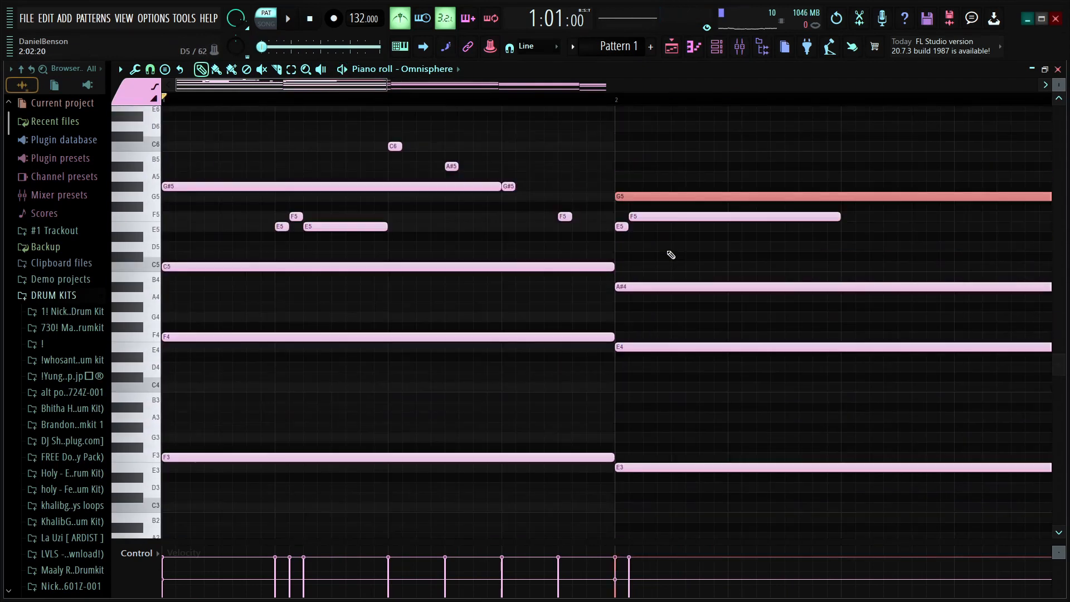
{"action": "key", "text": "space"}
{"action": "scroll", "coordinate": [630, 103], "scroll_direction": "down", "scroll_amount": 3}
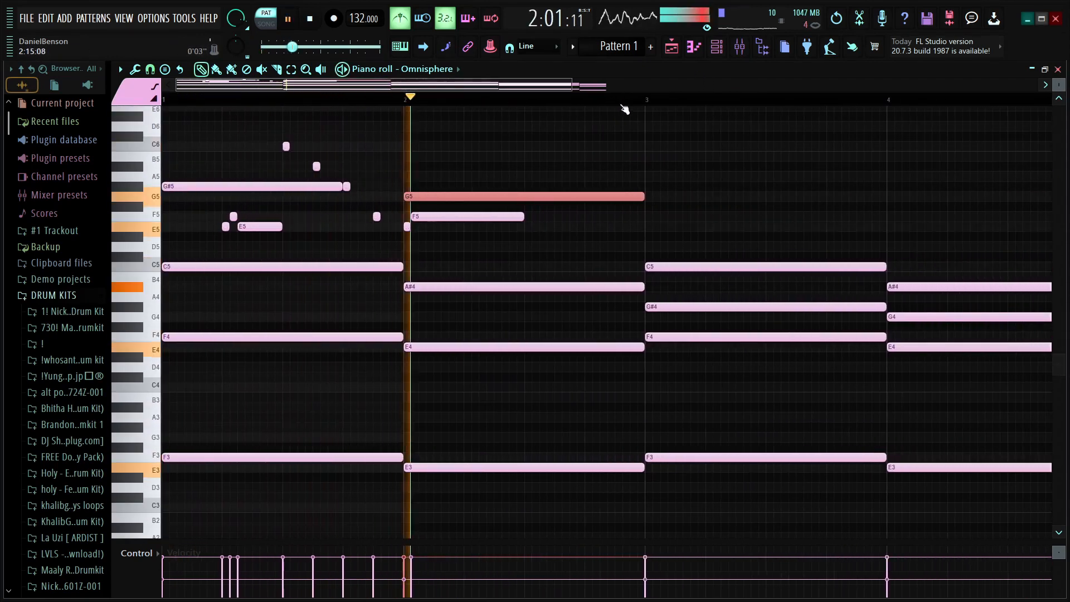
{"action": "key", "text": "space"}
Step: Add a C5 note on the third beat of bar 2 and shorten it to one beat
{"action": "left_click", "coordinate": [527, 247]}
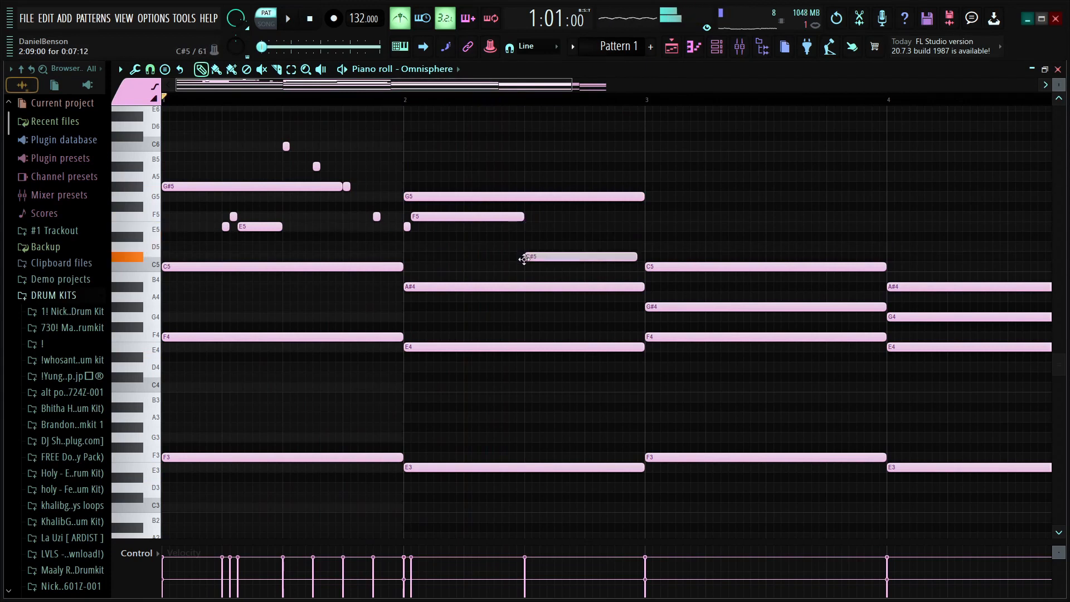
{"action": "key", "text": "space"}
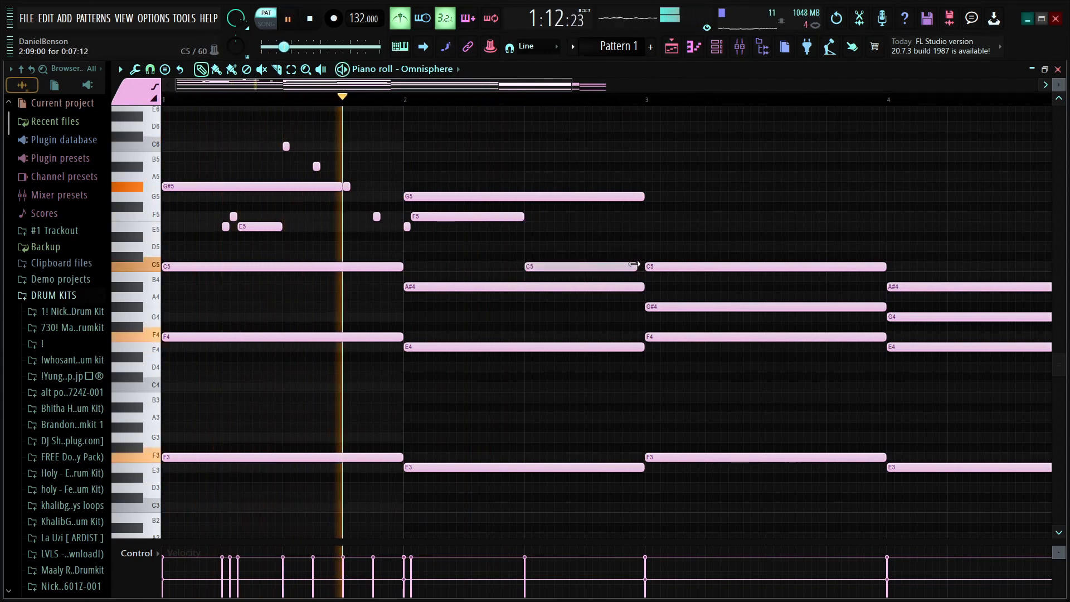
{"action": "left_click_drag", "start_coordinate": [636, 267], "coordinate": [580, 266]}
{"action": "key", "text": "space"}
Step: Trim bar 2's A#4 to end at the fourth beat and add a one-beat A#4 filling the rest of the bar
{"action": "left_click", "coordinate": [583, 247]}
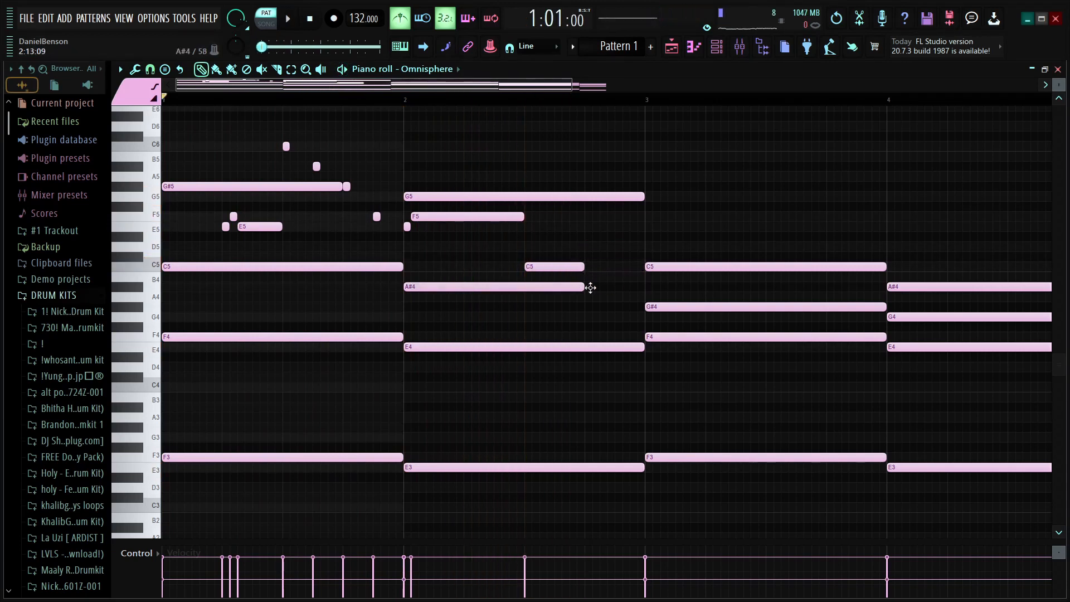
{"action": "key", "text": "space"}
{"action": "left_click_drag", "start_coordinate": [763, 287], "coordinate": [645, 286]}
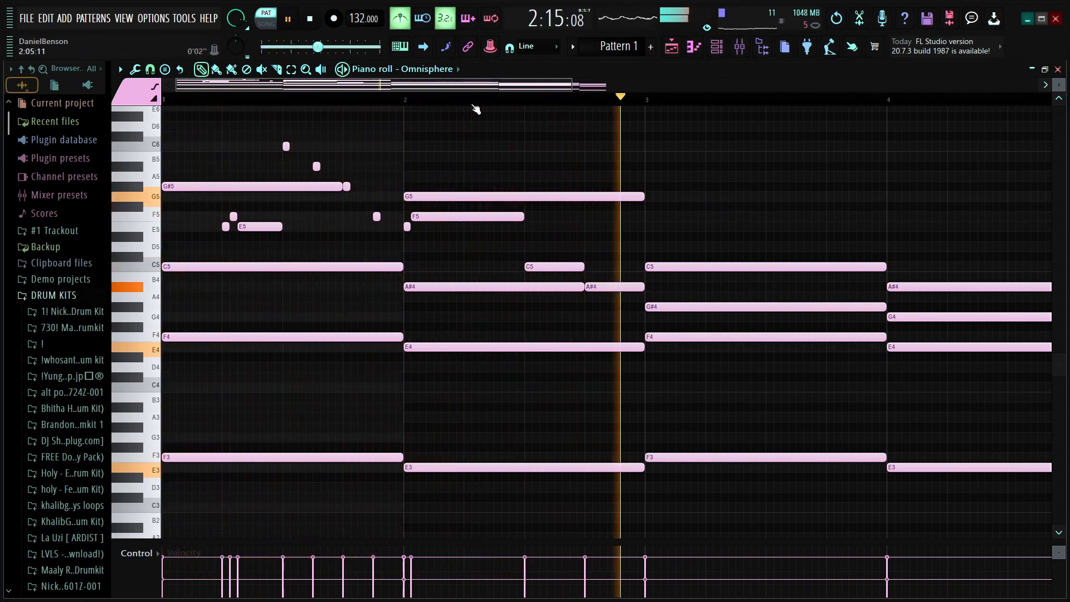
{"action": "key", "text": "space"}
{"action": "left_click", "coordinate": [455, 88]}
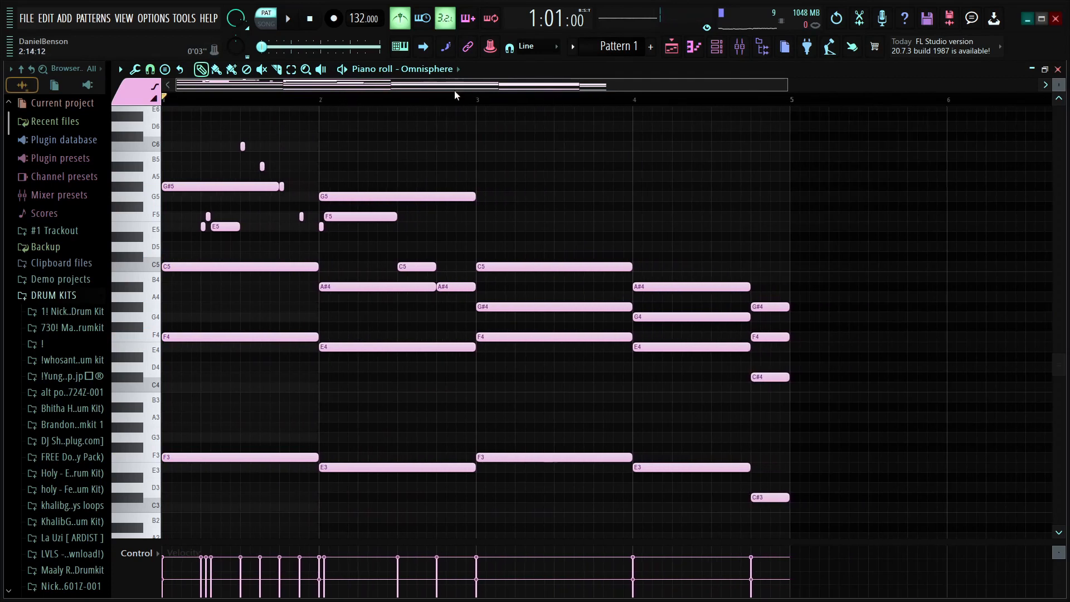
{"action": "left_click_drag", "start_coordinate": [457, 89], "coordinate": [366, 89]}
{"action": "scroll", "coordinate": [375, 198], "scroll_direction": "up", "scroll_amount": 4}
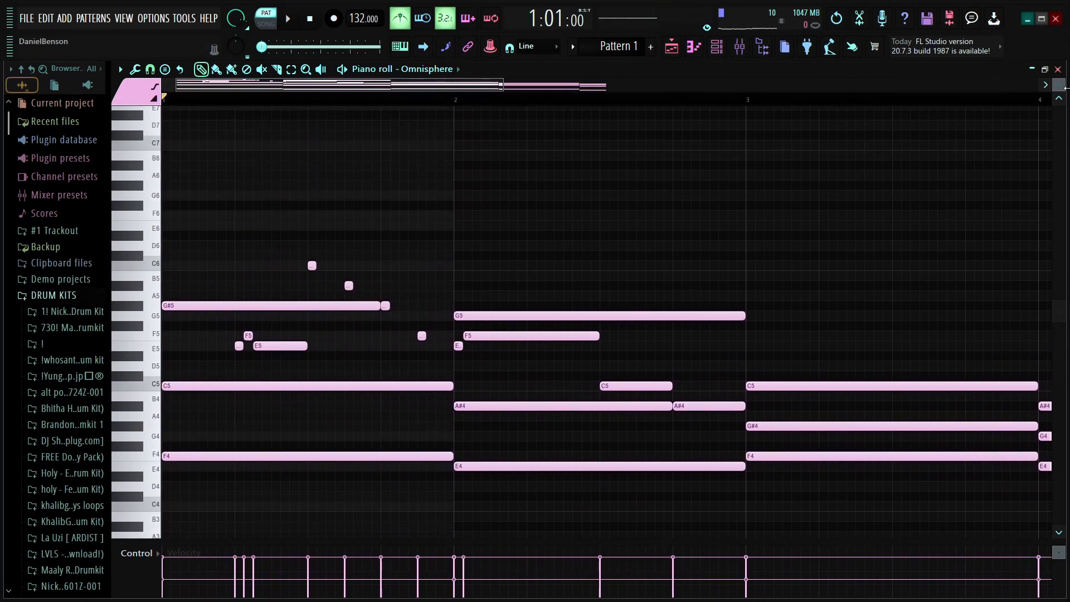
Step: Add three F6 notes on the first three steps of bar 1, two short and the third extended to the bar's end
{"action": "left_click_drag", "start_coordinate": [1059, 87], "coordinate": [1061, 84]}
{"action": "scroll", "coordinate": [299, 290], "scroll_direction": "up", "scroll_amount": 3, "text": "ctrl"}
{"action": "scroll", "coordinate": [277, 268], "scroll_direction": "up", "scroll_amount": 3}
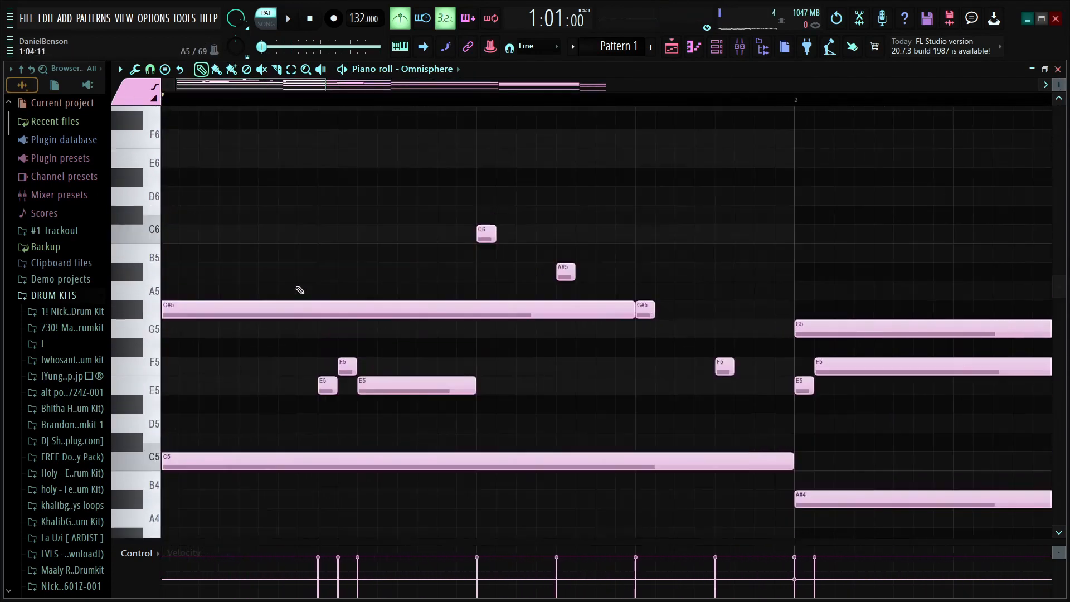
{"action": "left_click_drag", "start_coordinate": [191, 274], "coordinate": [192, 254]}
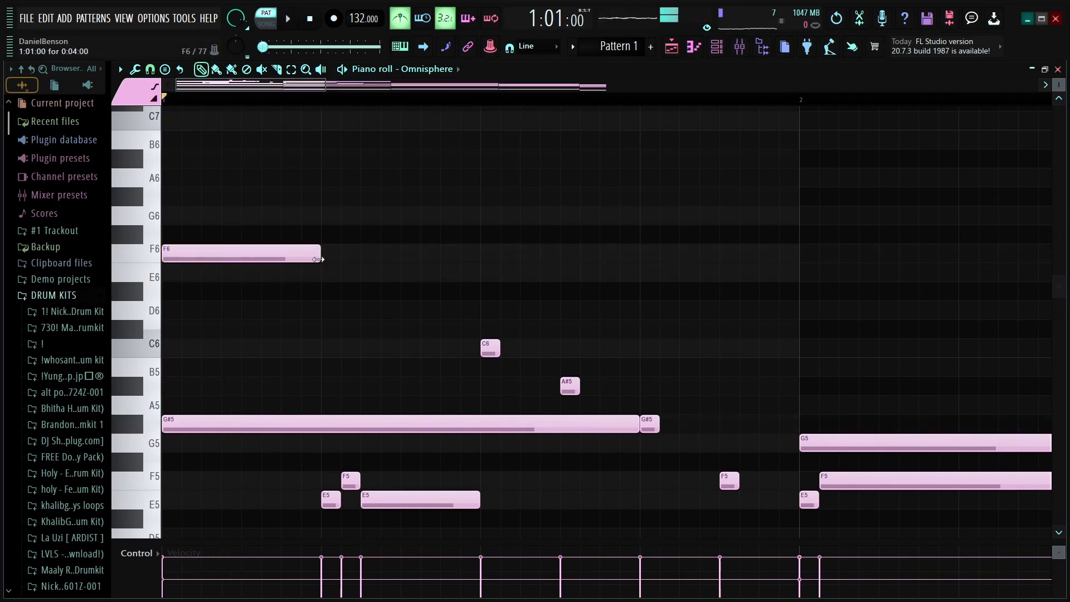
{"action": "key", "text": "space"}
{"action": "left_click", "coordinate": [216, 257]}
{"action": "left_click", "coordinate": [250, 257]}
{"action": "mouse_move", "coordinate": [261, 254]}
{"action": "left_mouse_down"}
{"action": "mouse_move", "coordinate": [573, 289]}
{"action": "mouse_move", "coordinate": [797, 284]}
{"action": "left_mouse_up"}
{"action": "key", "text": "space"}
Step: Select the three F6 notes in bar 1, ramp their velocities down to about 31%, and play the pattern
{"action": "left_click_drag", "start_coordinate": [626, 227], "coordinate": [151, 315]}
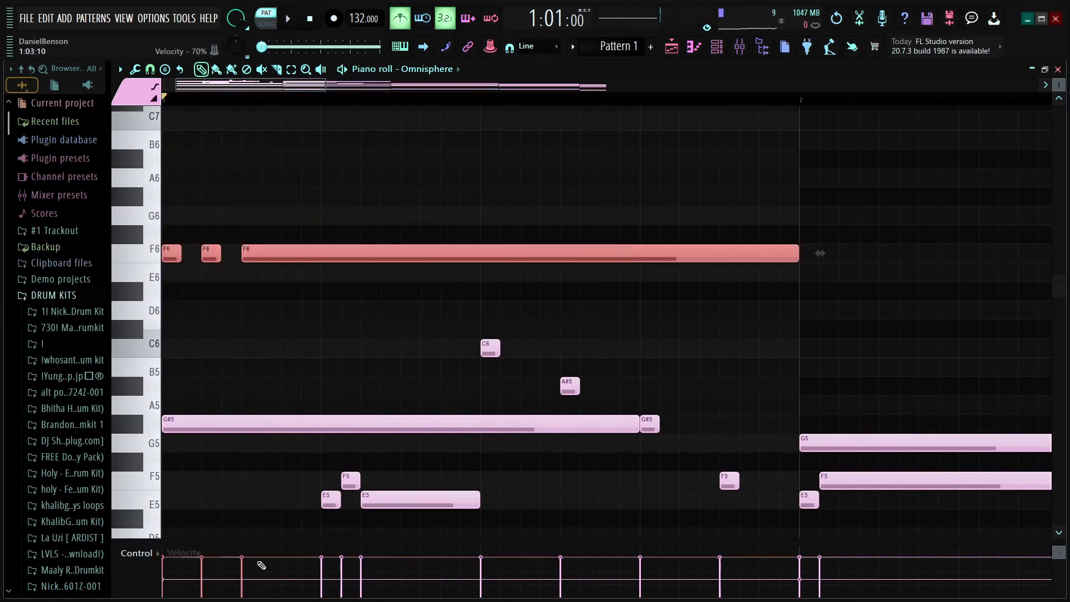
{"action": "left_click_drag", "start_coordinate": [246, 581], "coordinate": [247, 583]}
{"action": "key", "text": "space"}
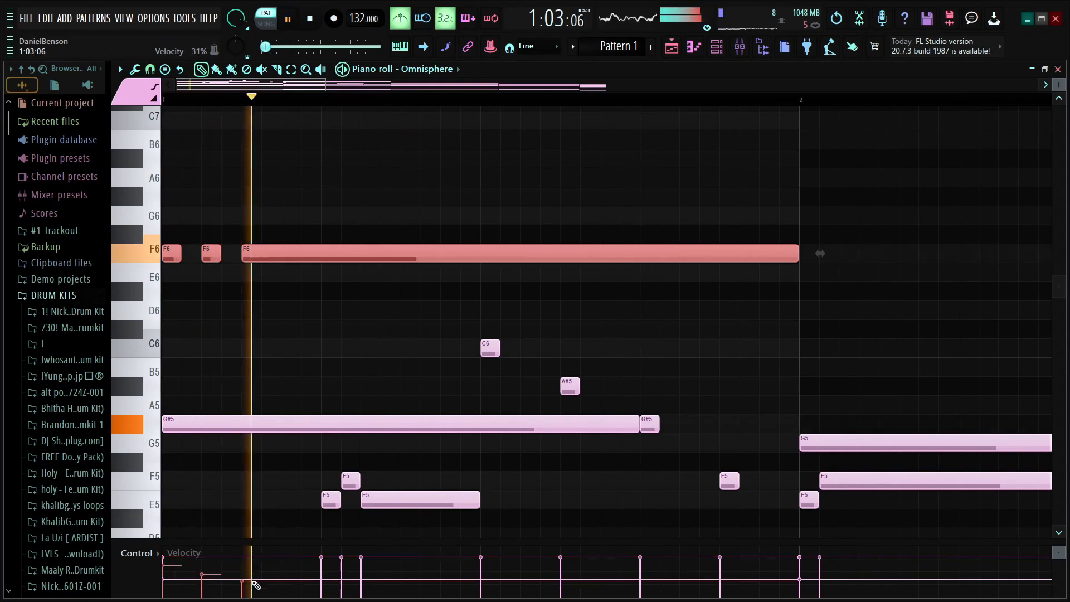
Step: Clear the selection and move the G#4 note of bar 3's chord up one octave to G#5
{"action": "left_click", "coordinate": [205, 351], "text": "ctrl"}
{"action": "scroll", "coordinate": [380, 114], "scroll_direction": "down", "scroll_amount": 3}
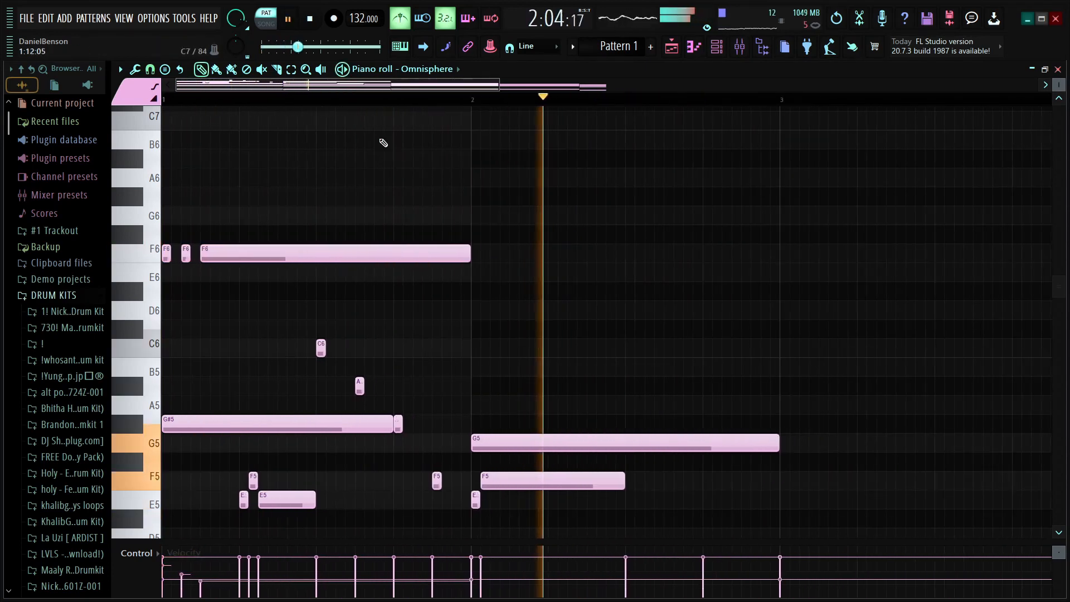
{"action": "scroll", "coordinate": [424, 162], "scroll_direction": "down", "scroll_amount": 5}
{"action": "scroll", "coordinate": [439, 101], "scroll_direction": "down", "scroll_amount": 3}
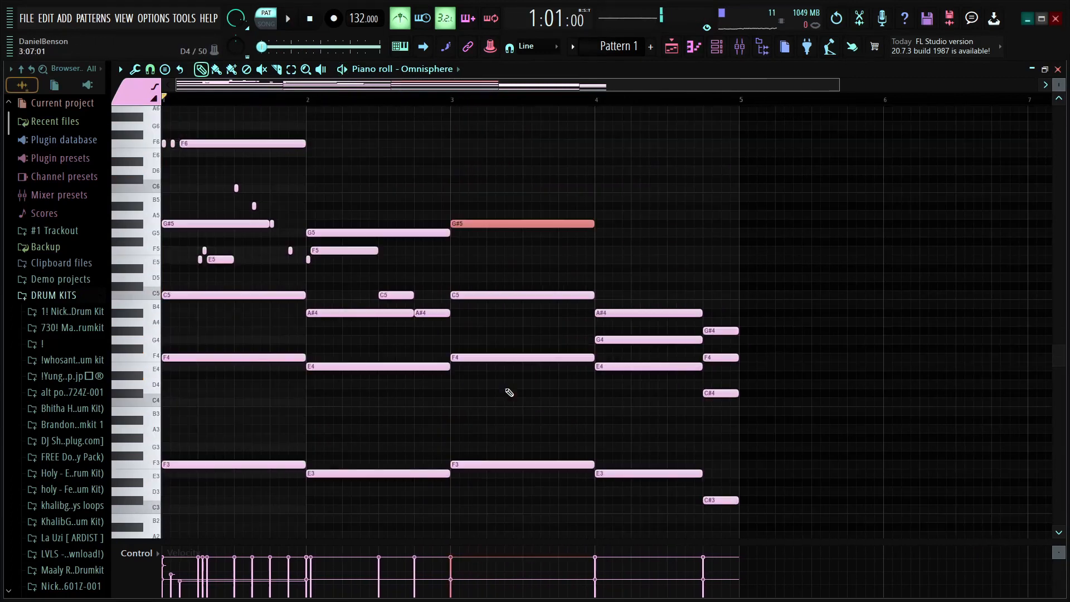
Step: Play the pattern through bar 3 to check how its melody notes sound
{"action": "key", "text": "space"}
{"action": "left_click_drag", "start_coordinate": [1059, 86], "coordinate": [1058, 81]}
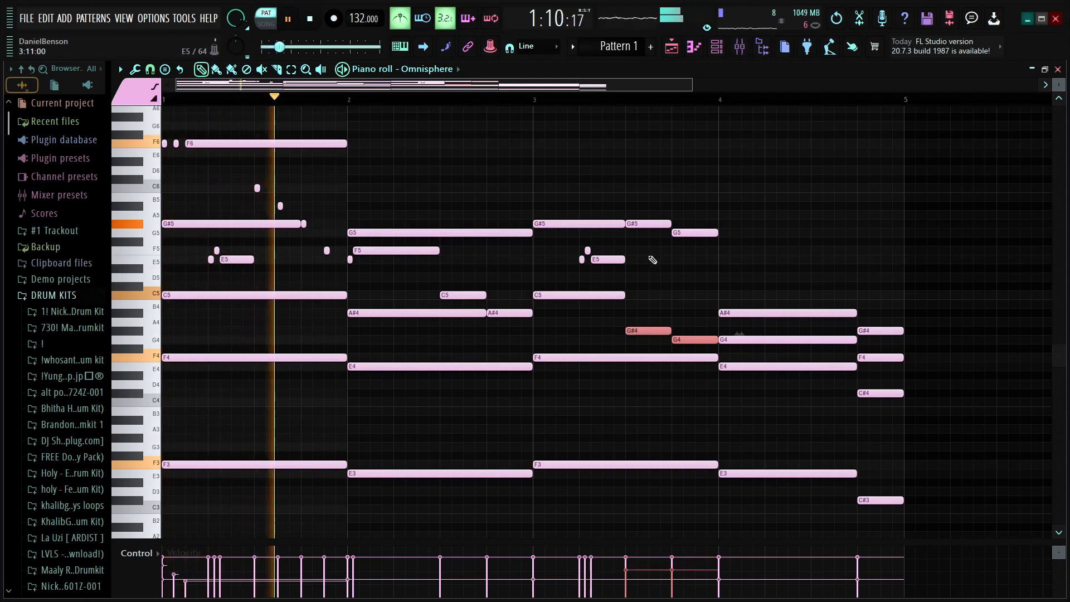
{"action": "left_click", "coordinate": [656, 266]}
{"action": "right_click", "coordinate": [657, 267]}
{"action": "scroll", "coordinate": [641, 216], "scroll_direction": "up", "scroll_amount": 3}
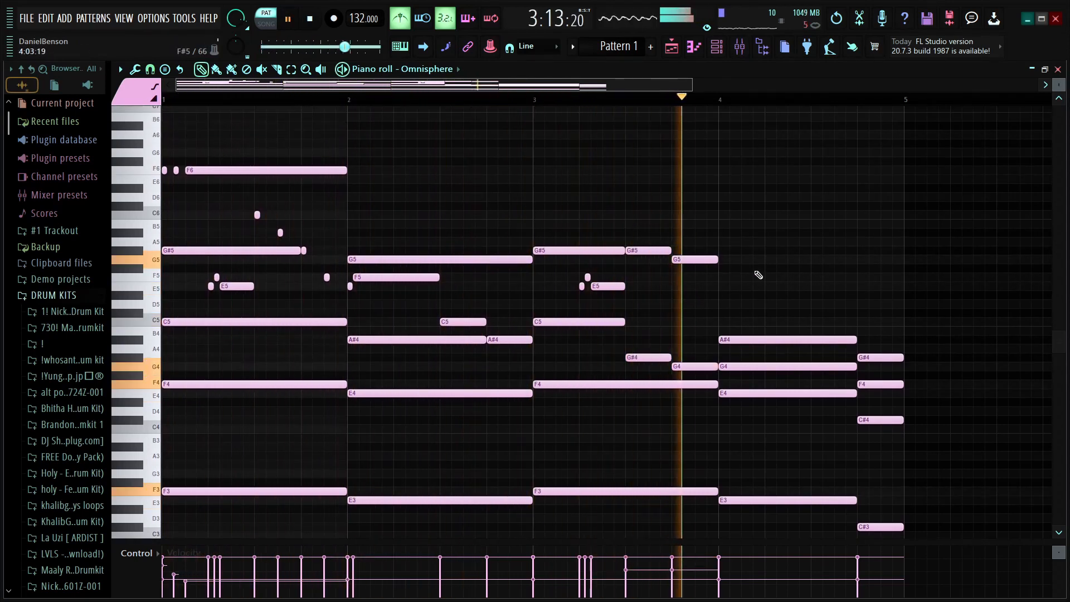
{"action": "key", "text": "space"}
Step: Move the G4 note of bar 4's chord up one octave to G5
{"action": "left_click_drag", "start_coordinate": [778, 363], "coordinate": [778, 385]}
{"action": "key", "text": "ctrl+Up"}
{"action": "scroll", "coordinate": [778, 385], "scroll_direction": "down", "scroll_amount": 1}
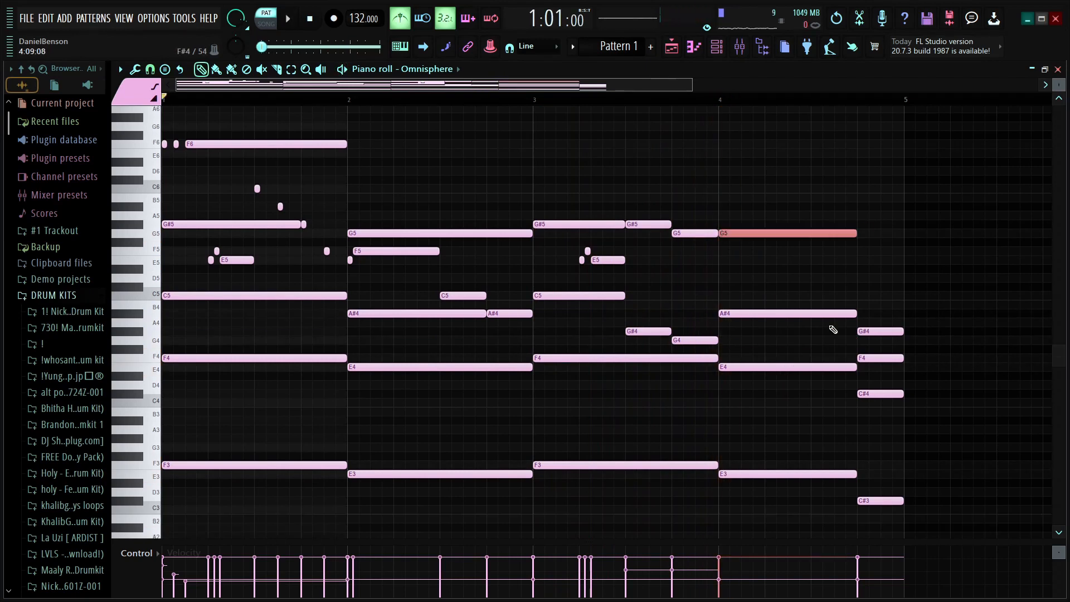
Step: Add two short C6 notes from the second beat of bar 4, followed by a C6 extended to the fourth beat
{"action": "scroll", "coordinate": [767, 98], "scroll_direction": "down", "scroll_amount": 1}
{"action": "scroll", "coordinate": [675, 214], "scroll_direction": "up", "scroll_amount": 1}
{"action": "left_click", "coordinate": [676, 197]}
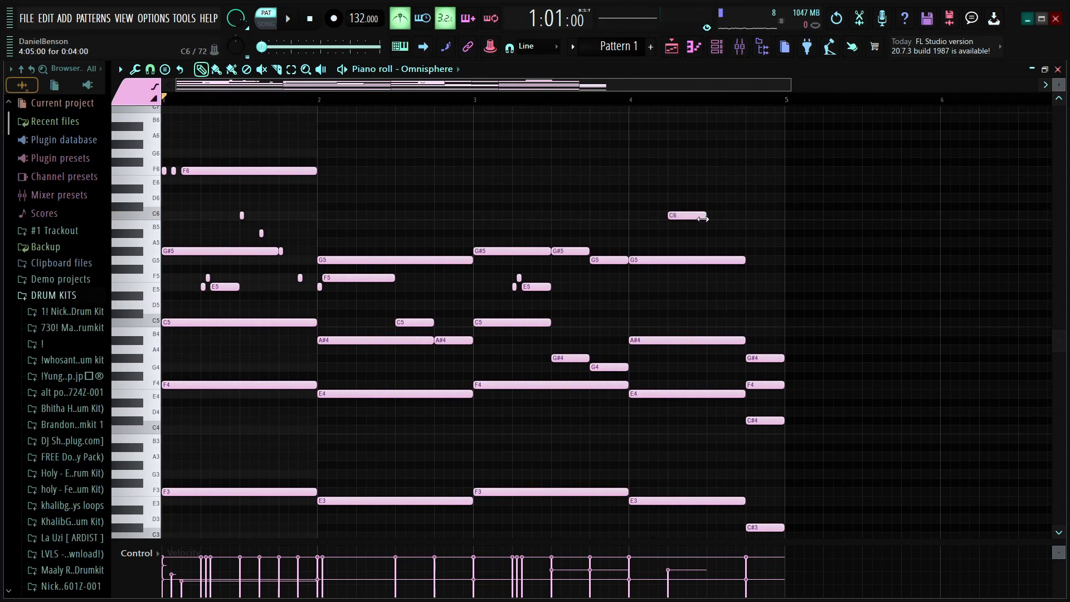
{"action": "left_click", "coordinate": [689, 216]}
{"action": "key", "text": "space"}
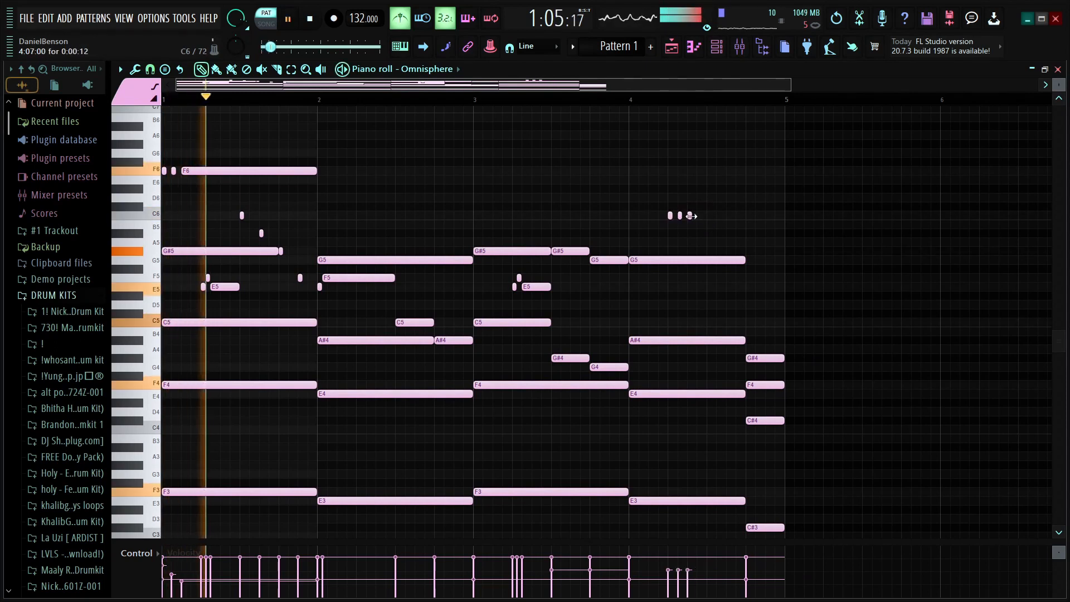
{"action": "left_click_drag", "start_coordinate": [692, 216], "coordinate": [747, 226]}
Step: Add a one-beat G#5 on bar 4's fourth beat and raise the F4 beneath it one octave to F5
{"action": "left_click", "coordinate": [750, 252]}
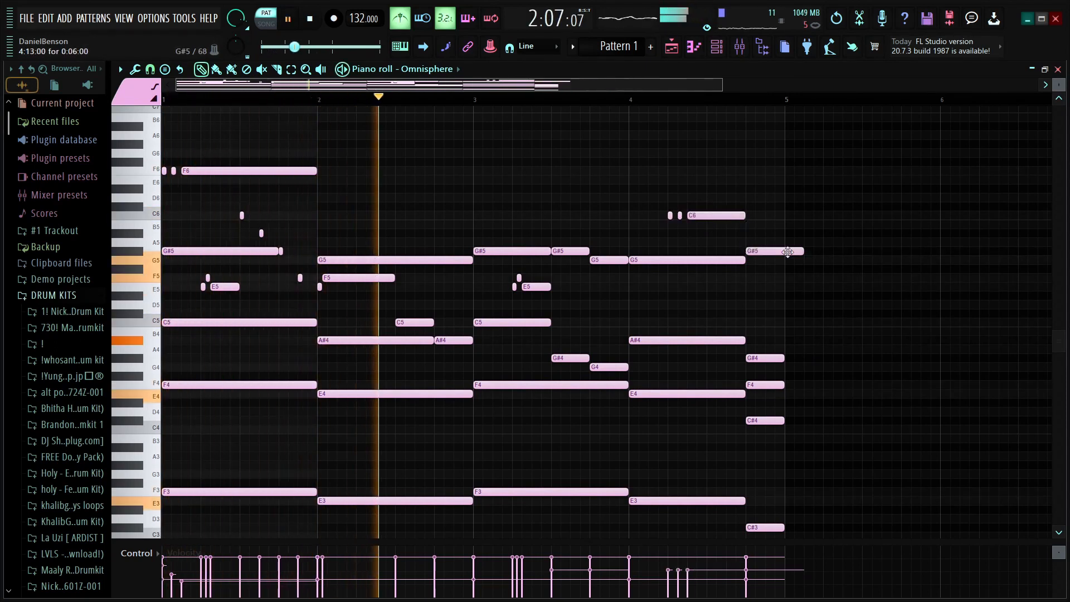
{"action": "left_click_drag", "start_coordinate": [804, 252], "coordinate": [784, 254]}
{"action": "left_click", "coordinate": [764, 384], "text": "ctrl"}
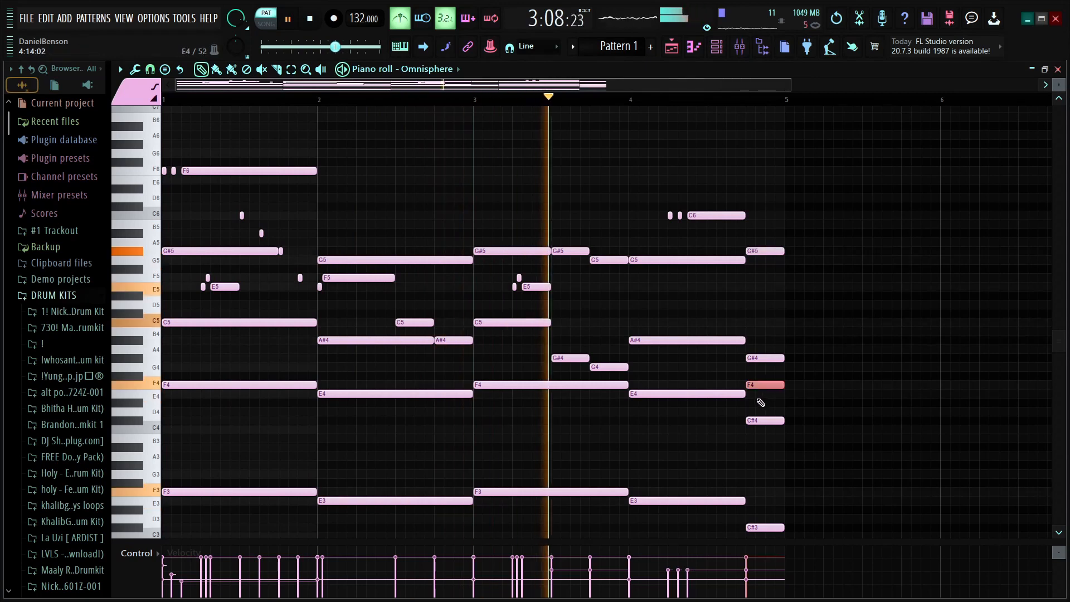
{"action": "key", "text": "ctrl+Up"}
{"action": "left_click", "coordinate": [823, 252], "text": "ctrl"}
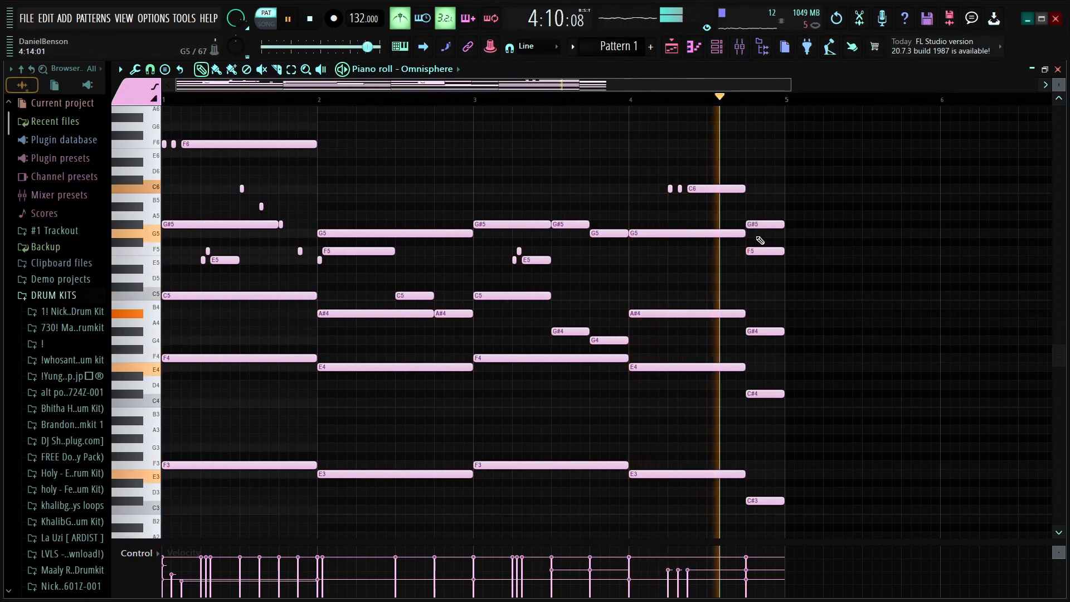
Step: Lower the F5 on bar 4's fourth beat to C5 and play the pattern to check the ending
{"action": "key", "text": "space"}
{"action": "left_click_drag", "start_coordinate": [759, 248], "coordinate": [742, 300]}
{"action": "key", "text": "space"}
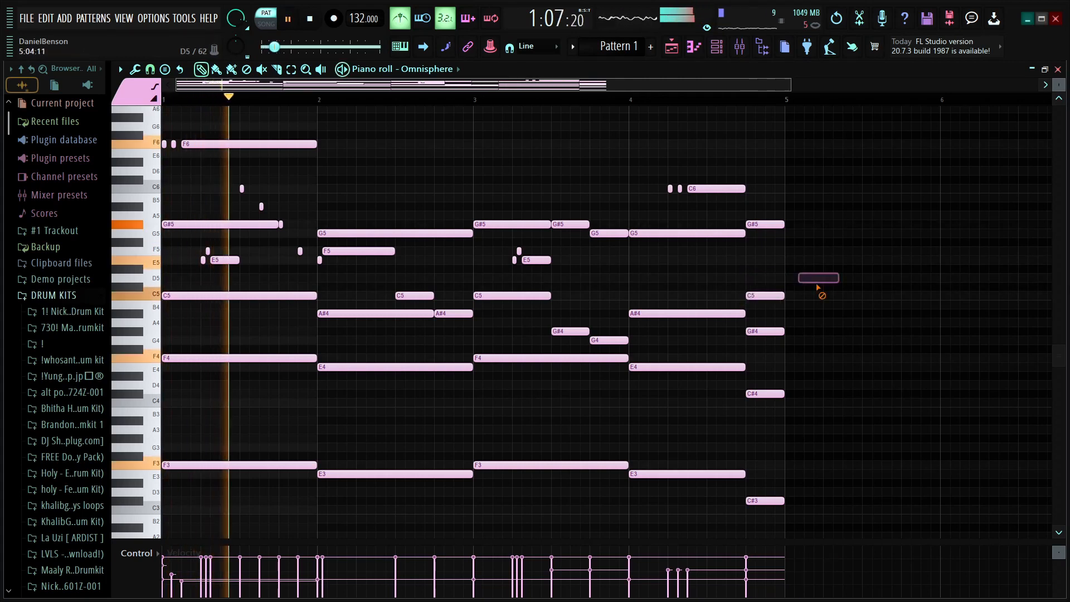
{"action": "left_click_drag", "start_coordinate": [1058, 85], "coordinate": [1059, 80]}
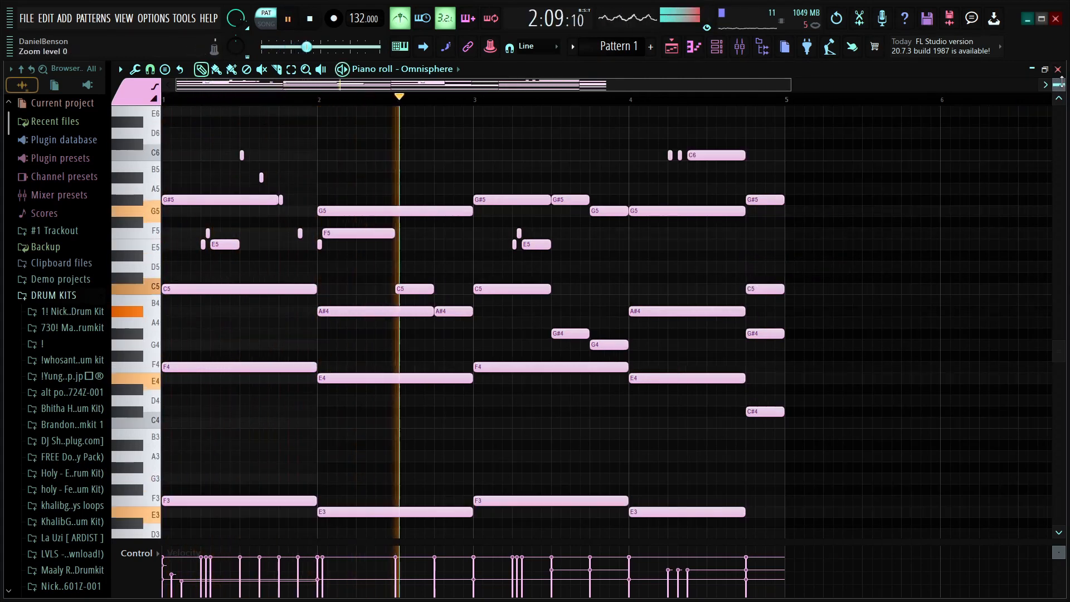
{"action": "scroll", "coordinate": [528, 98], "scroll_direction": "up", "scroll_amount": 1}
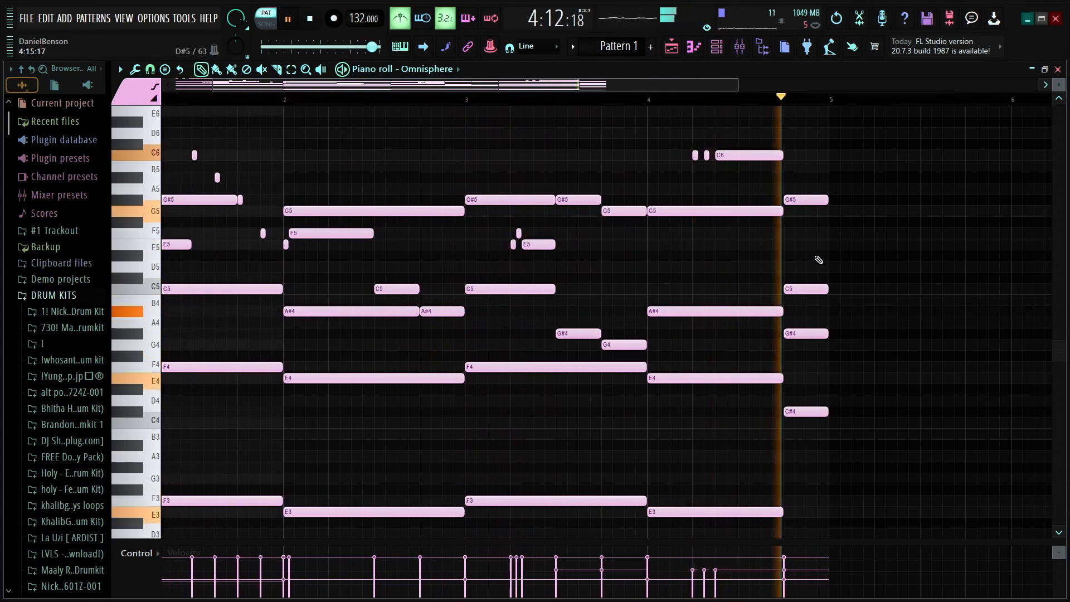
{"action": "key", "text": "space"}
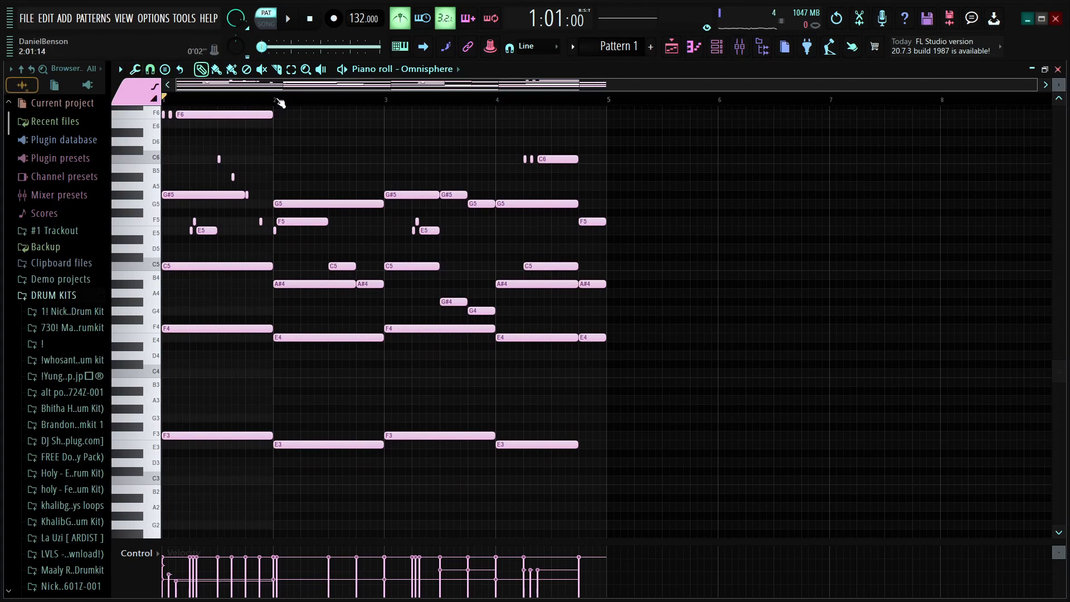
Step: Examine the counter-melody phrases across bars 1 to 4, including the F6, C6 and E5–F5–E5 groups
{"action": "scroll", "coordinate": [279, 101], "scroll_direction": "up", "scroll_amount": 3}
{"action": "scroll", "coordinate": [309, 214], "scroll_direction": "up", "scroll_amount": 1}
{"action": "left_click_drag", "start_coordinate": [337, 121], "coordinate": [131, 144]}
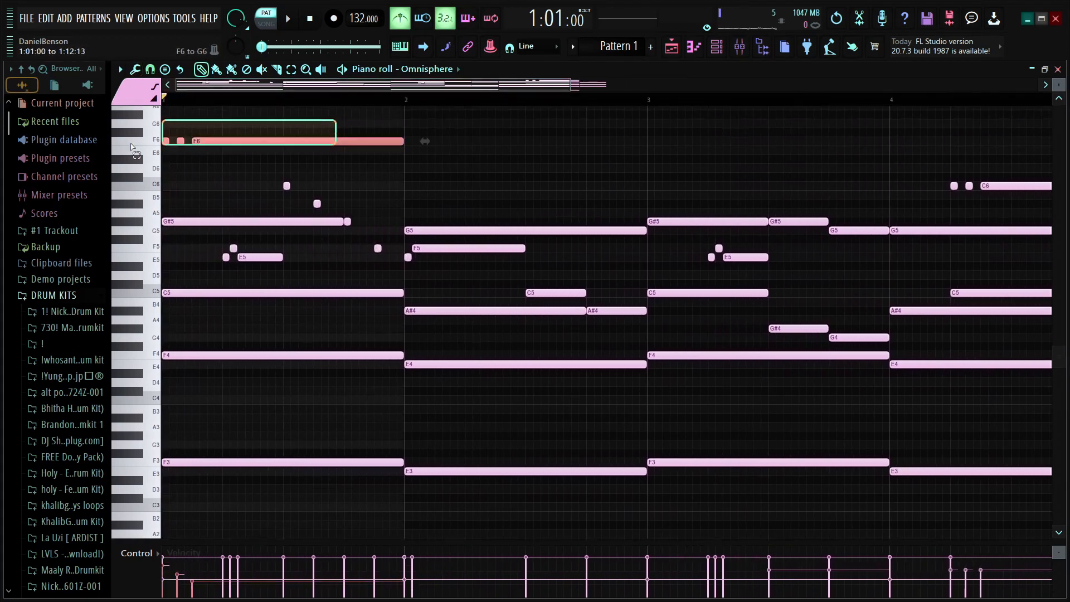
{"action": "scroll", "coordinate": [467, 103], "scroll_direction": "down", "scroll_amount": 4}
{"action": "left_click_drag", "start_coordinate": [612, 182], "coordinate": [499, 191]}
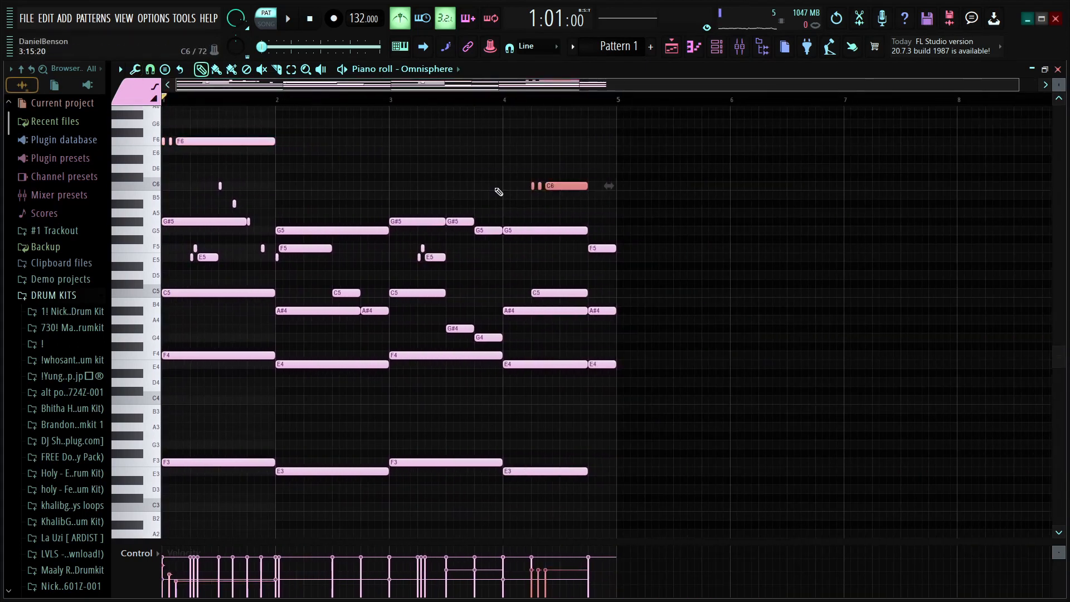
{"action": "scroll", "coordinate": [207, 104], "scroll_direction": "up", "scroll_amount": 4}
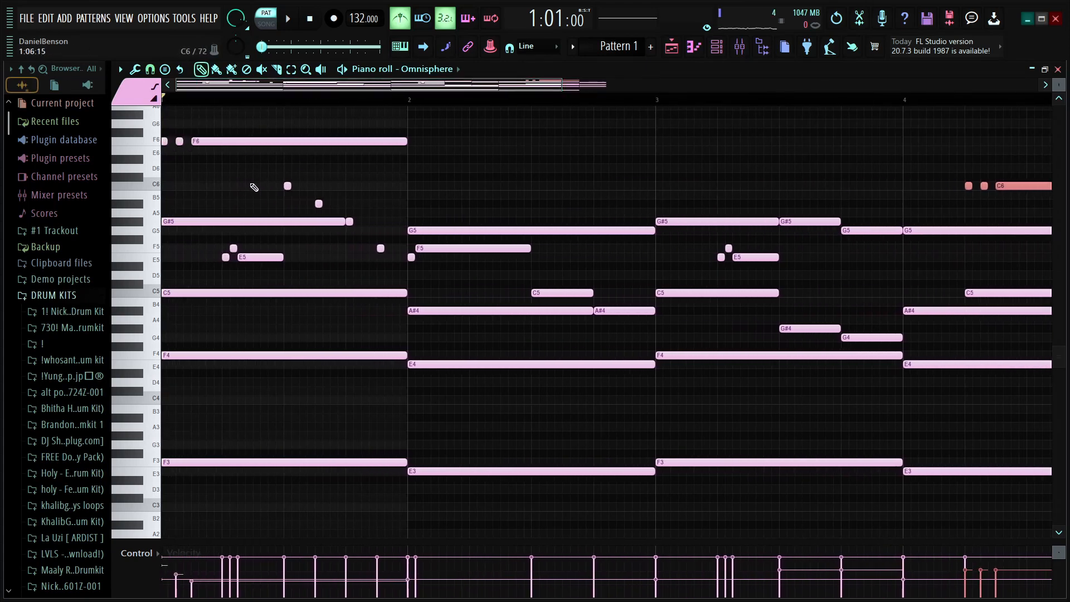
{"action": "left_click_drag", "start_coordinate": [276, 165], "coordinate": [403, 262]}
{"action": "left_click_drag", "start_coordinate": [276, 246], "coordinate": [173, 263]}
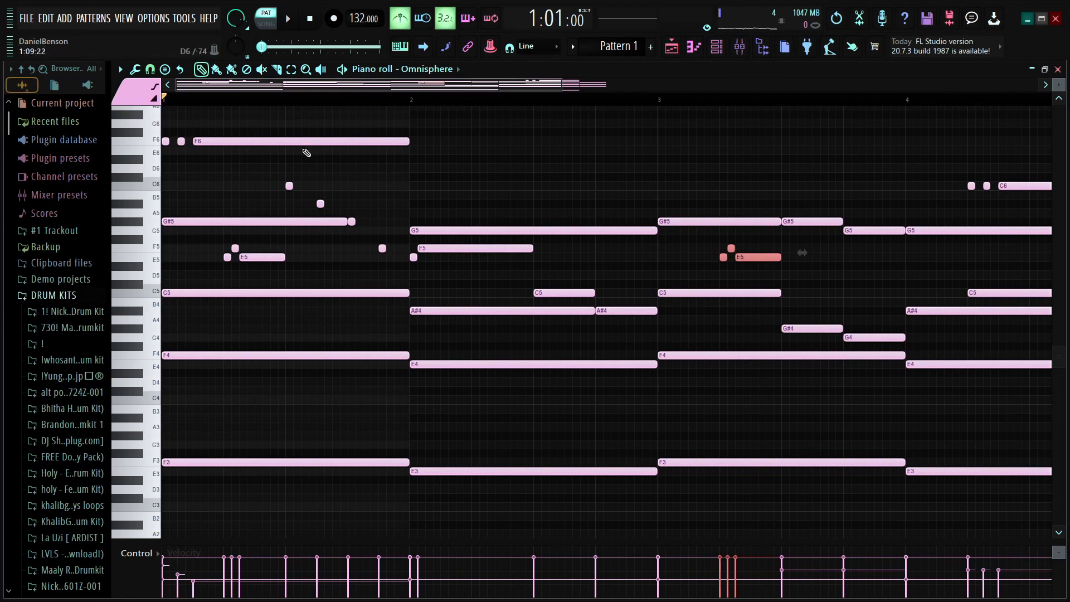
{"action": "left_click_drag", "start_coordinate": [309, 225], "coordinate": [404, 111]}
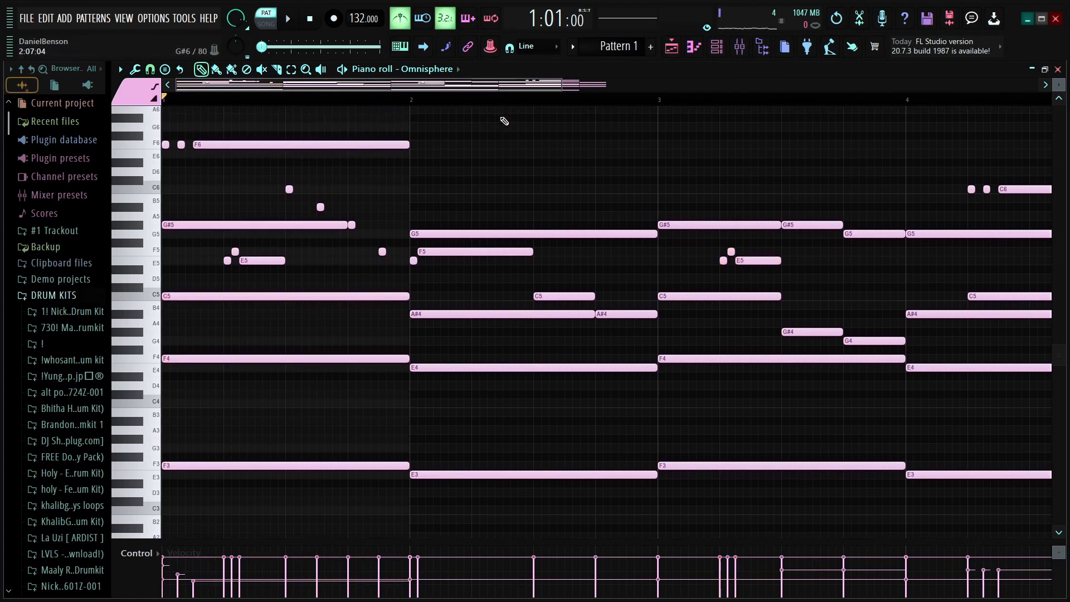
{"action": "scroll", "coordinate": [472, 106], "scroll_direction": "down", "scroll_amount": 1}
{"action": "scroll", "coordinate": [472, 106], "scroll_direction": "down", "scroll_amount": 3}
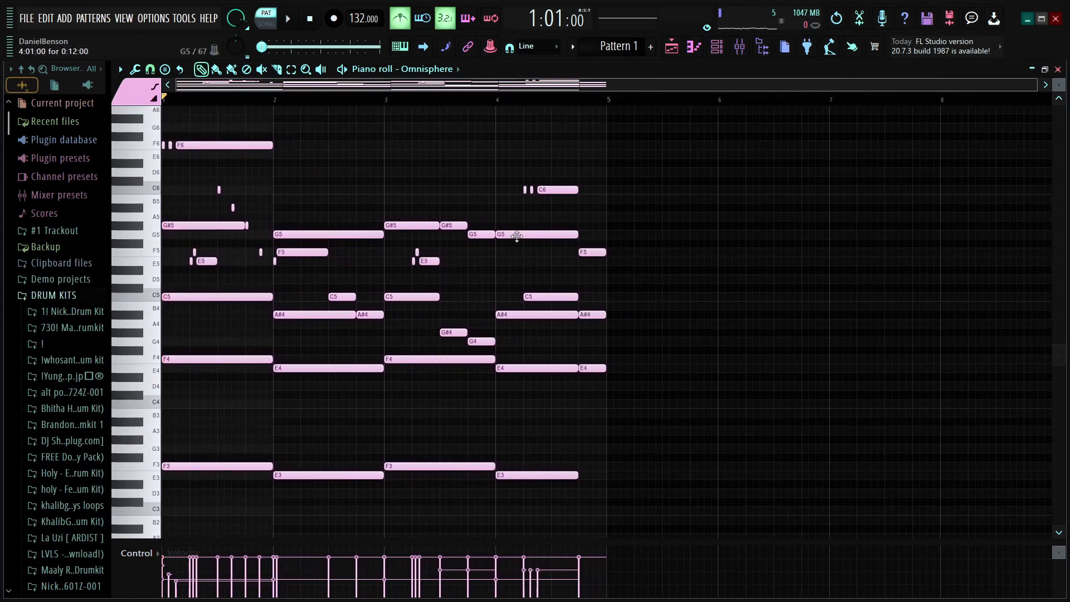
Step: Add a one-beat E3 bass note under the last chord of bar 4
{"action": "scroll", "coordinate": [601, 334], "scroll_direction": "down", "scroll_amount": 3}
{"action": "scroll", "coordinate": [601, 333], "scroll_direction": "down", "scroll_amount": 1}
{"action": "left_click", "coordinate": [584, 370]}
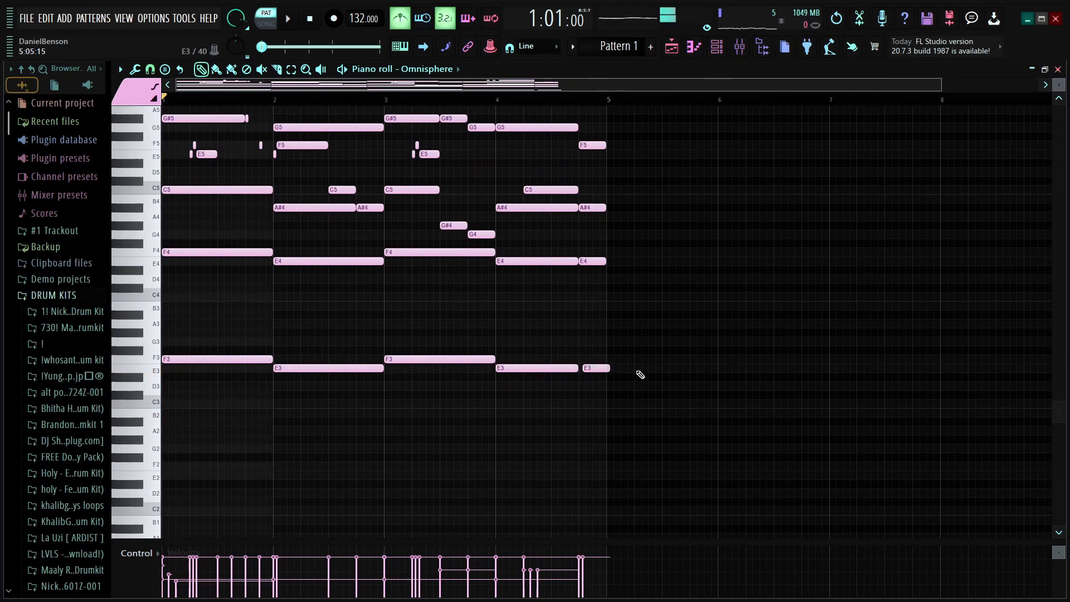
{"action": "scroll", "coordinate": [710, 148], "scroll_direction": "up", "scroll_amount": 4}
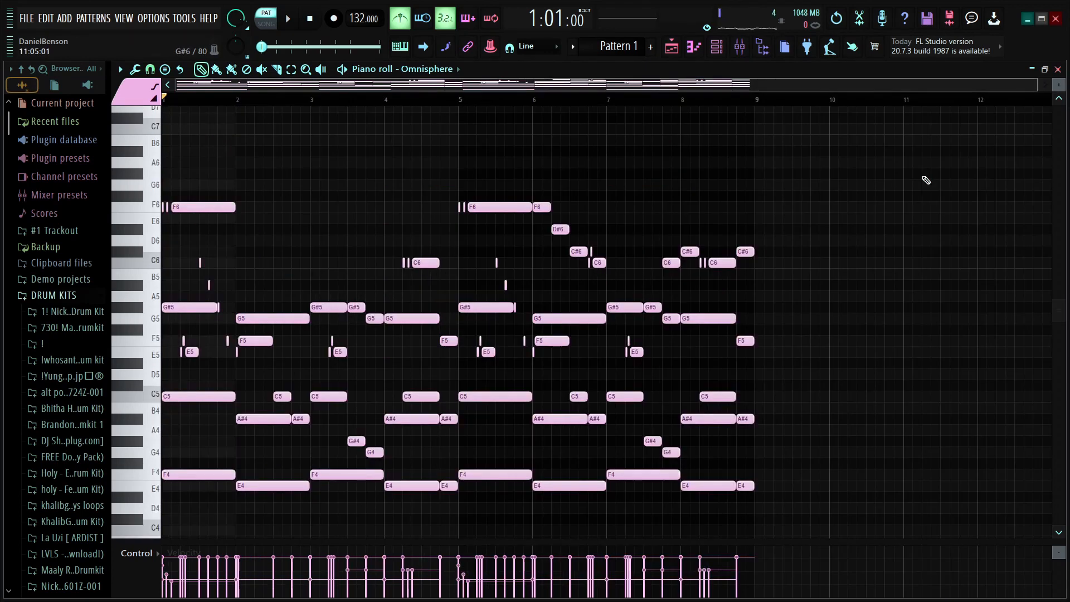
Step: Examine the varied high counter-melody notes in bars 5 to 8
{"action": "scroll", "coordinate": [582, 92], "scroll_direction": "up", "scroll_amount": 3}
{"action": "left_click_drag", "start_coordinate": [583, 89], "coordinate": [616, 92]}
{"action": "left_click_drag", "start_coordinate": [637, 157], "coordinate": [470, 289]}
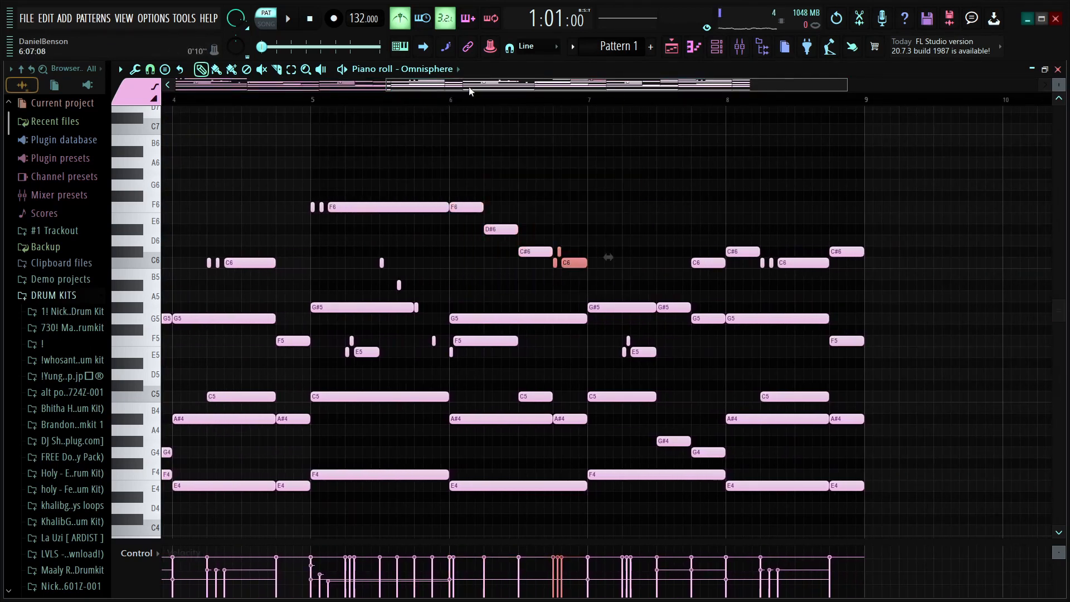
{"action": "scroll", "coordinate": [470, 93], "scroll_direction": "down", "scroll_amount": 4}
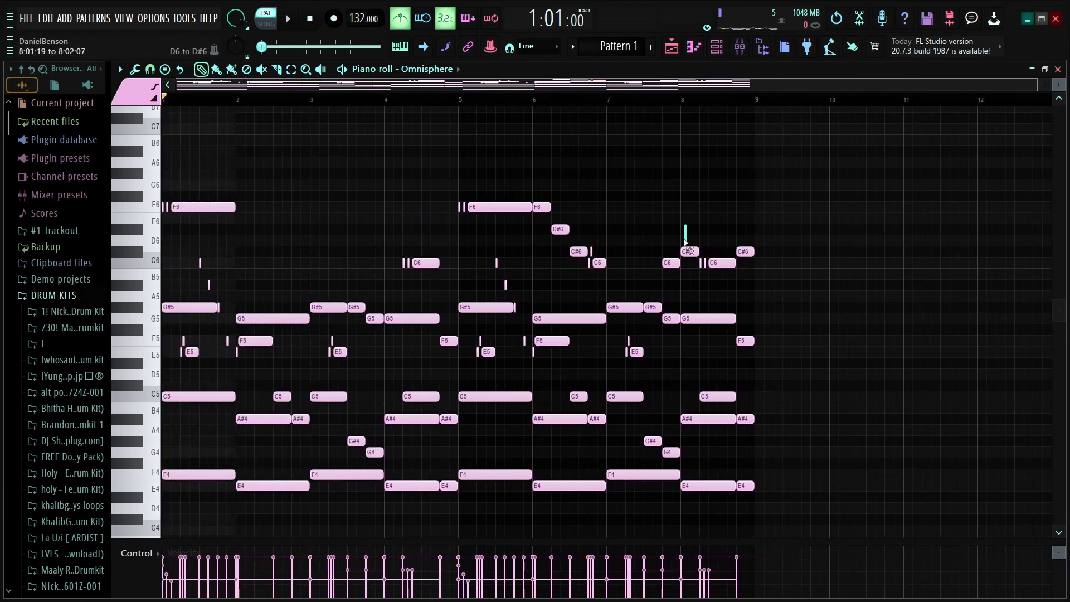
{"action": "left_click", "coordinate": [384, 162]}
{"action": "right_click", "coordinate": [391, 162]}
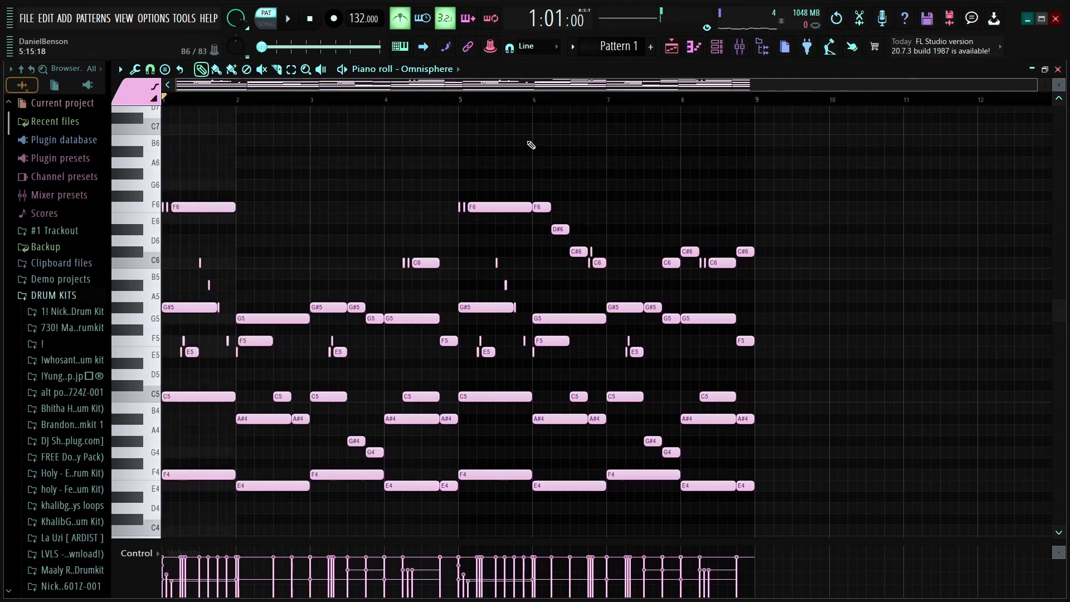
Step: Select all notes, open the strumizer and set the start time strength to 0:01
{"action": "key", "text": "ctrl+a"}
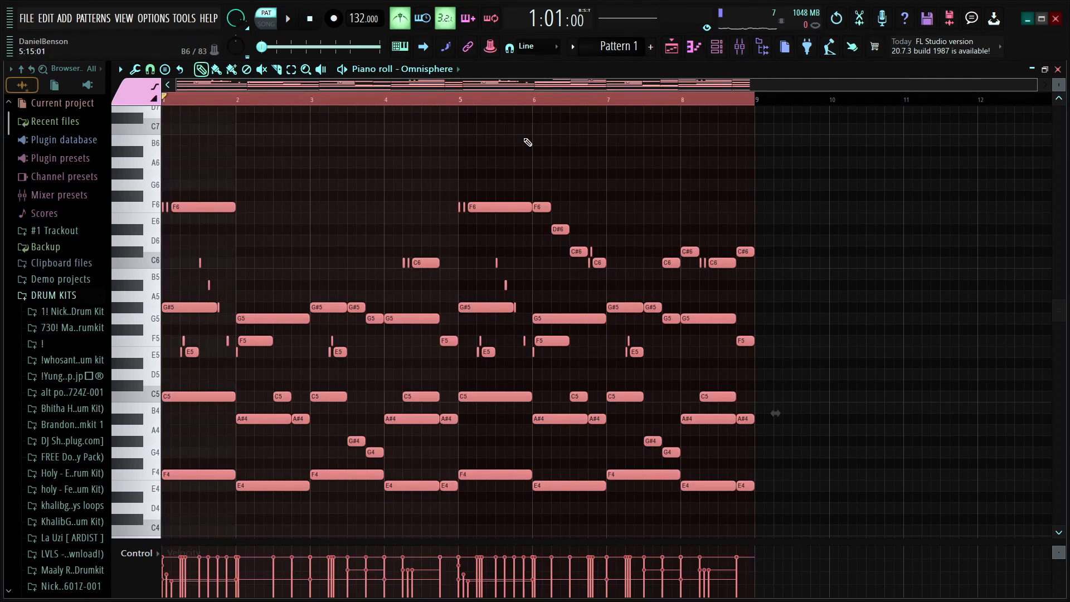
{"action": "key", "text": "alt+s"}
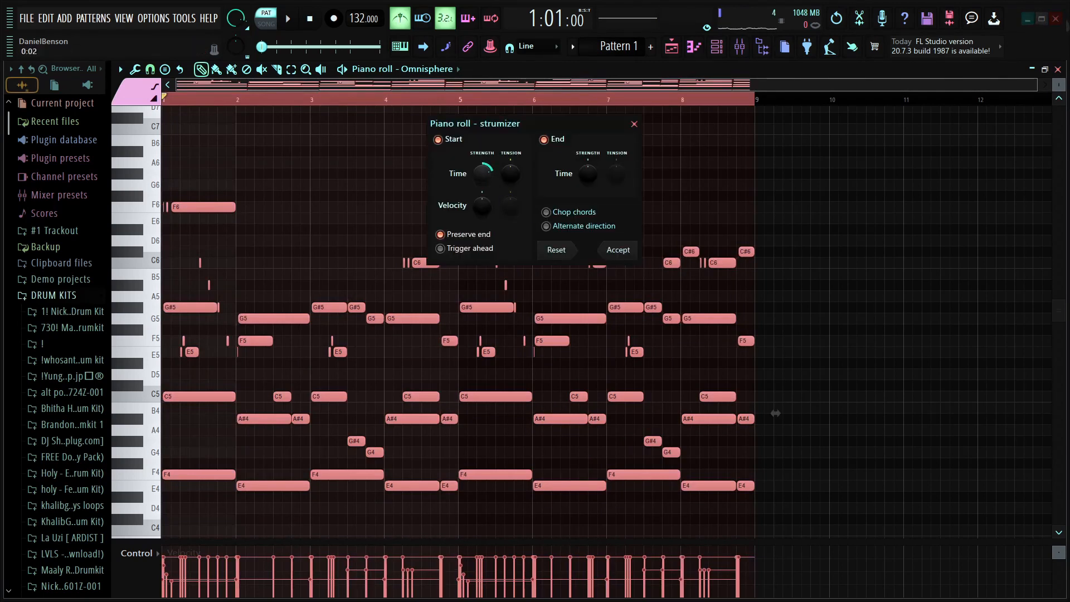
{"action": "key", "text": "space"}
{"action": "left_click_drag", "start_coordinate": [486, 166], "coordinate": [487, 170]}
Step: Preview the strummed pattern by playing it repeatedly and accept the strum settings
{"action": "key", "text": "space"}
{"action": "key", "text": "space"}
{"action": "key", "text": "space"}
{"action": "key", "text": "space"}
{"action": "key", "text": "space"}
{"action": "key", "text": "space"}
{"action": "key", "text": "space"}
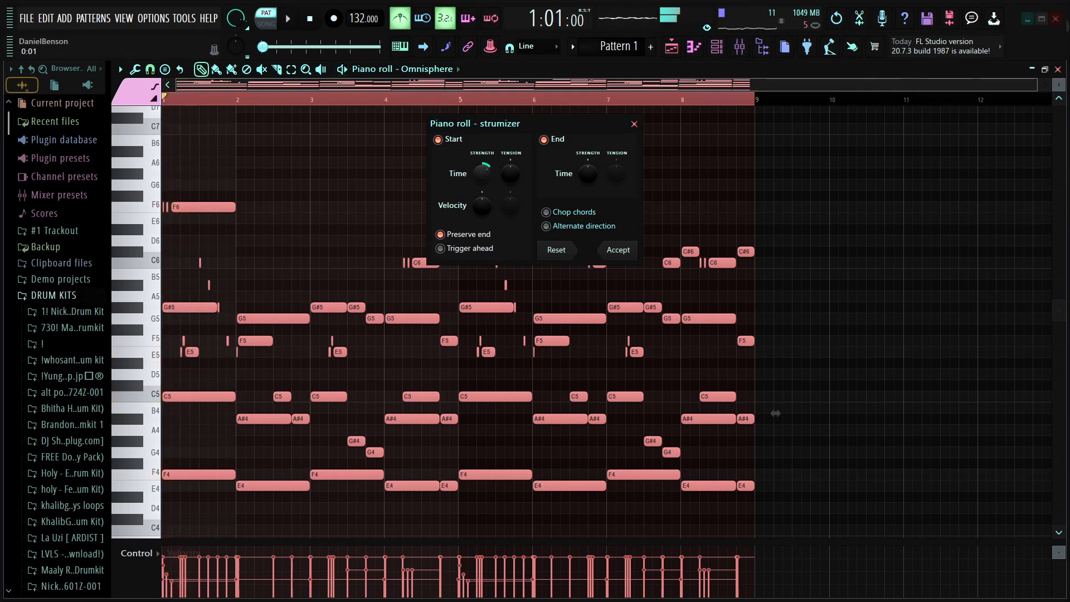
{"action": "key", "text": "space"}
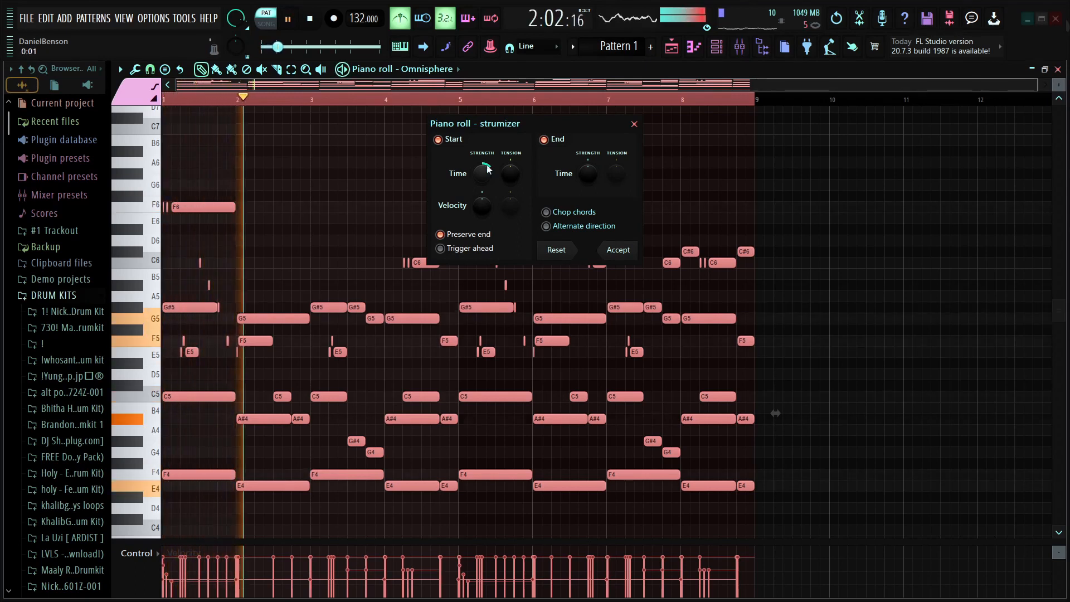
{"action": "key", "text": "space"}
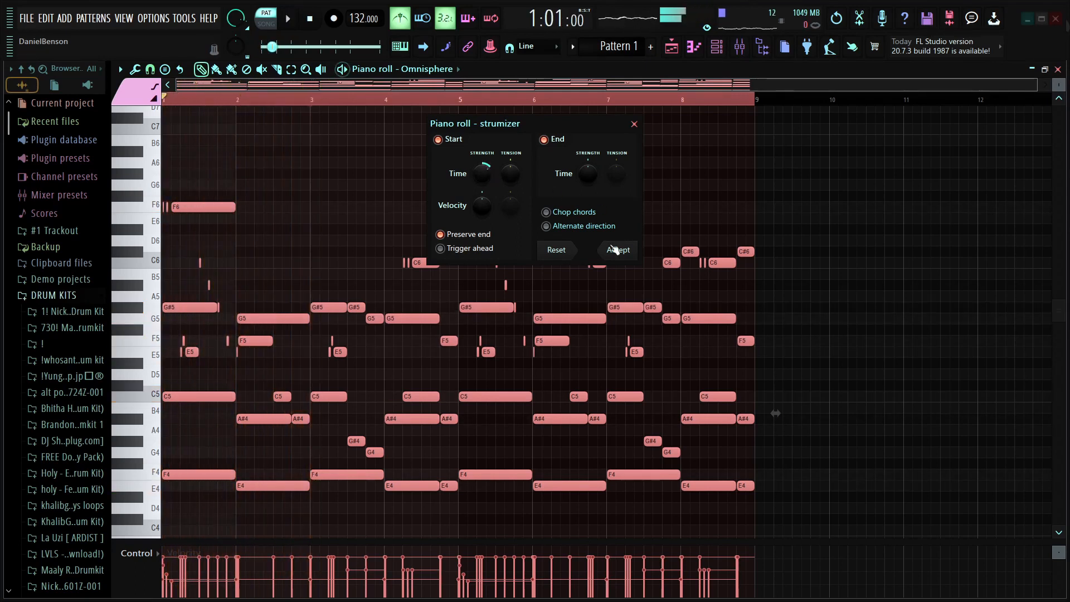
{"action": "left_click", "coordinate": [618, 250]}
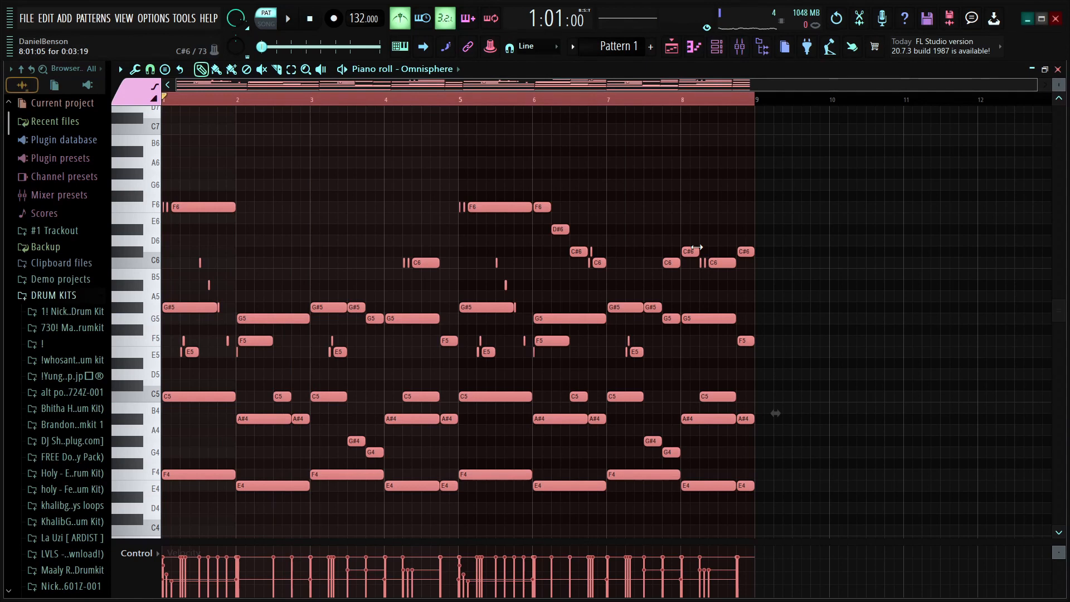
Step: Randomize the velocity of the selected notes by 20% in the piano roll randomizer and accept the settings
{"action": "key", "text": "alt+r"}
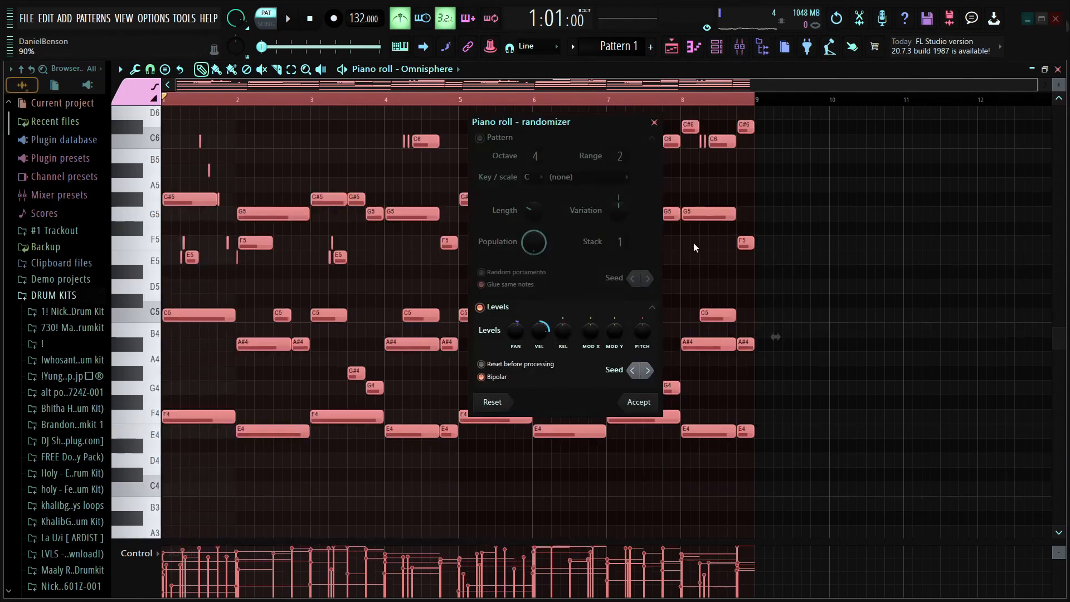
{"action": "mouse_move", "coordinate": [522, 335]}
{"action": "left_mouse_down"}
{"action": "mouse_move", "coordinate": [522, 357]}
{"action": "mouse_move", "coordinate": [539, 346]}
{"action": "left_mouse_up"}
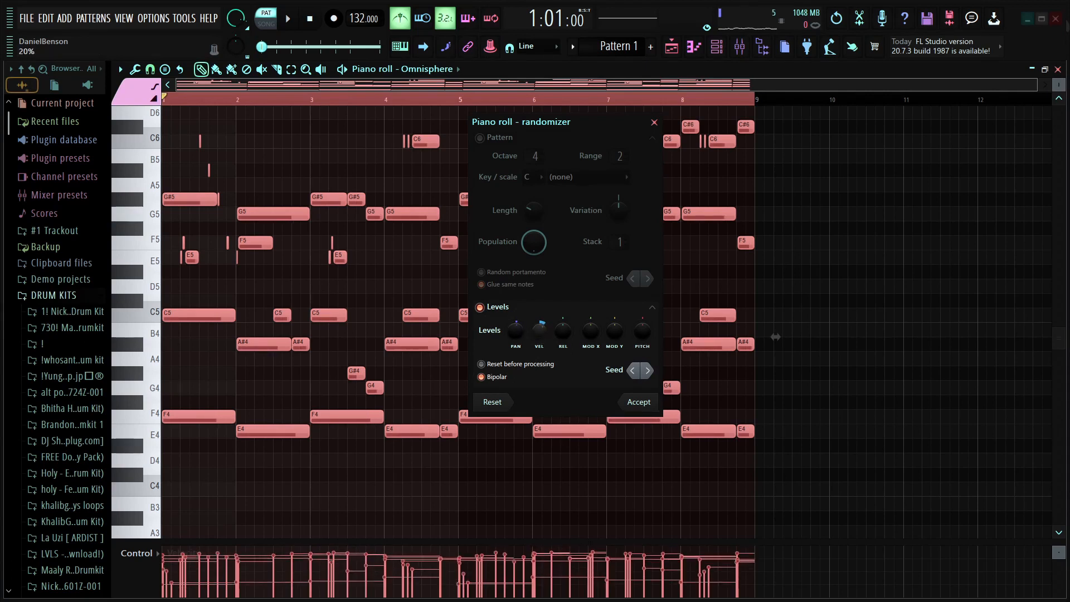
{"action": "left_click", "coordinate": [639, 402]}
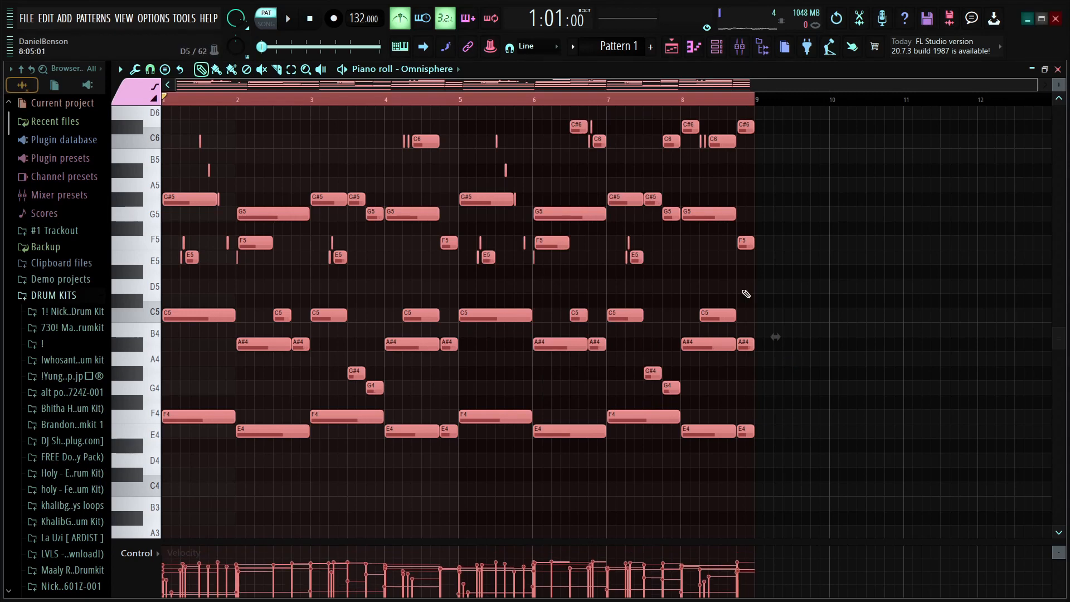
Step: Play the Omnisphere pattern with its randomized velocities to check how it sounds
{"action": "scroll", "coordinate": [696, 301], "scroll_direction": "up", "scroll_amount": 4}
{"action": "scroll", "coordinate": [301, 99], "scroll_direction": "up", "scroll_amount": 3}
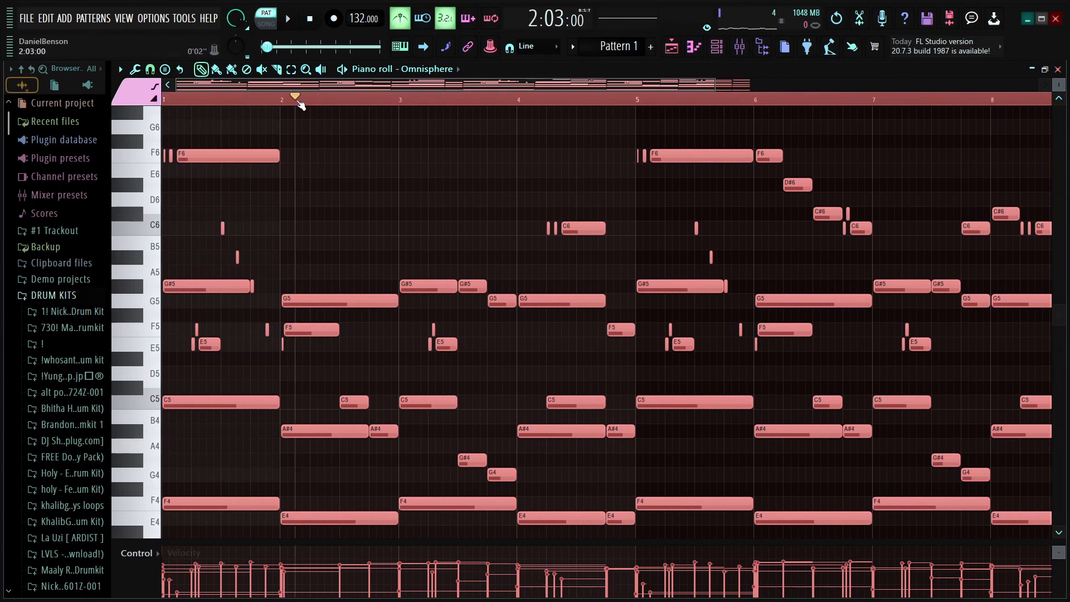
{"action": "key", "text": "space"}
{"action": "scroll", "coordinate": [333, 333], "scroll_direction": "down", "scroll_amount": 2}
{"action": "key", "text": "space"}
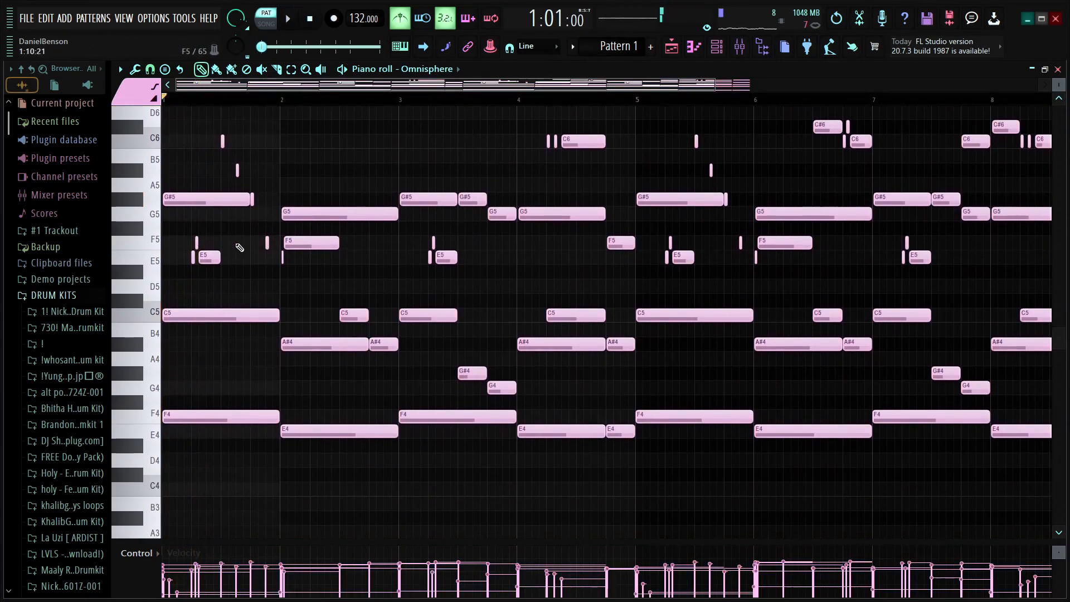
{"action": "key", "text": "space"}
Step: Route the Omnisphere channel to mixer track Insert 1 and hide the channel rack
{"action": "left_click", "coordinate": [319, 245]}
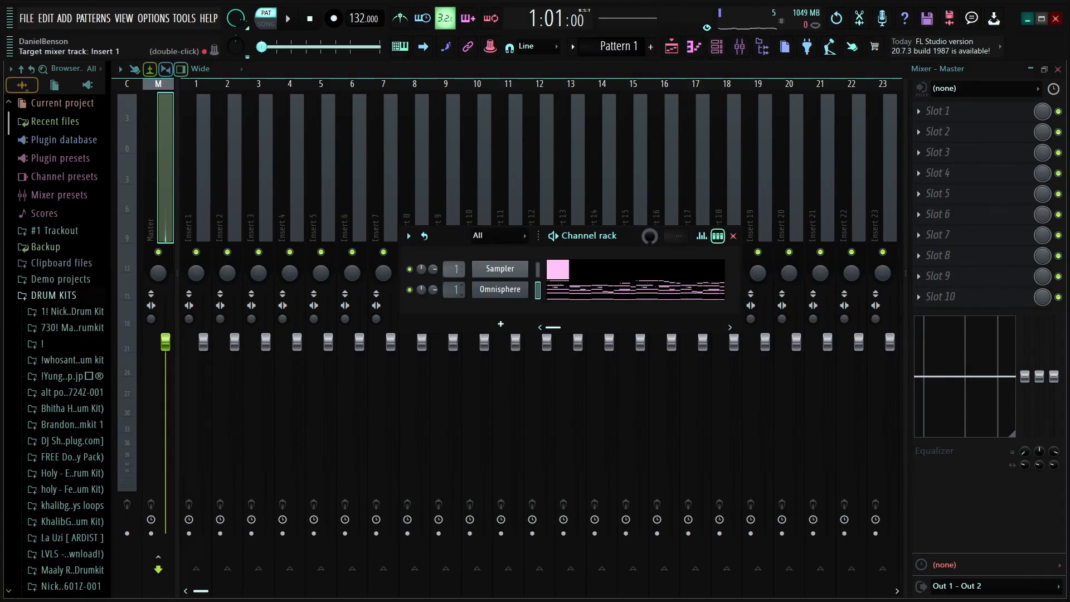
{"action": "double_click", "coordinate": [455, 290]}
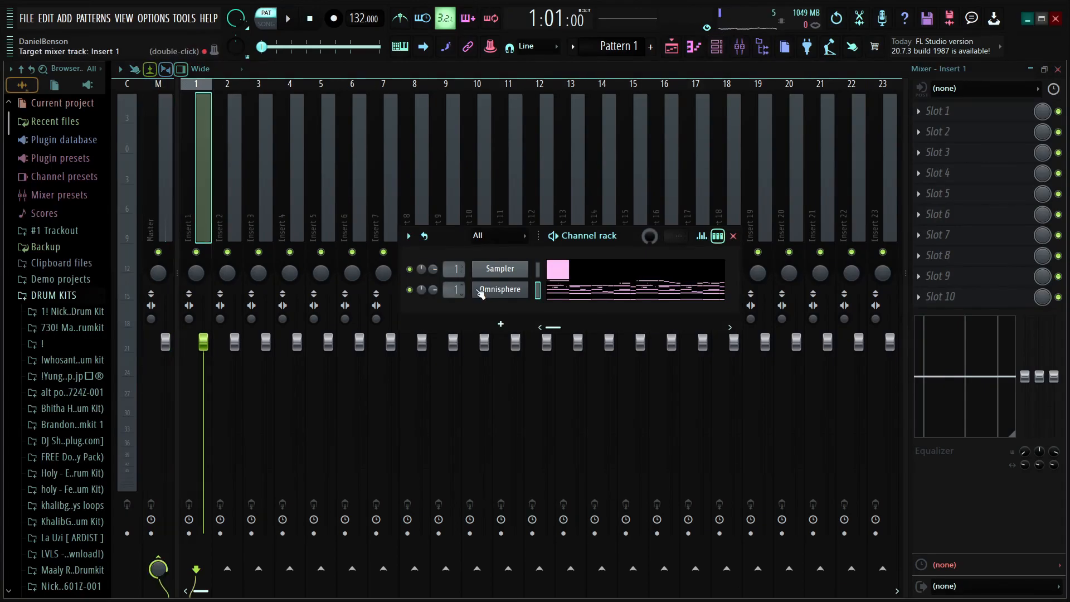
{"action": "key", "text": "F6"}
Step: Load Fruity Parametric EQ 2 in slot 1 with the 20Hz + 18kHz cut preset and raise the high-pass cutoff to about 133 Hz
{"action": "left_click", "coordinate": [942, 112]}
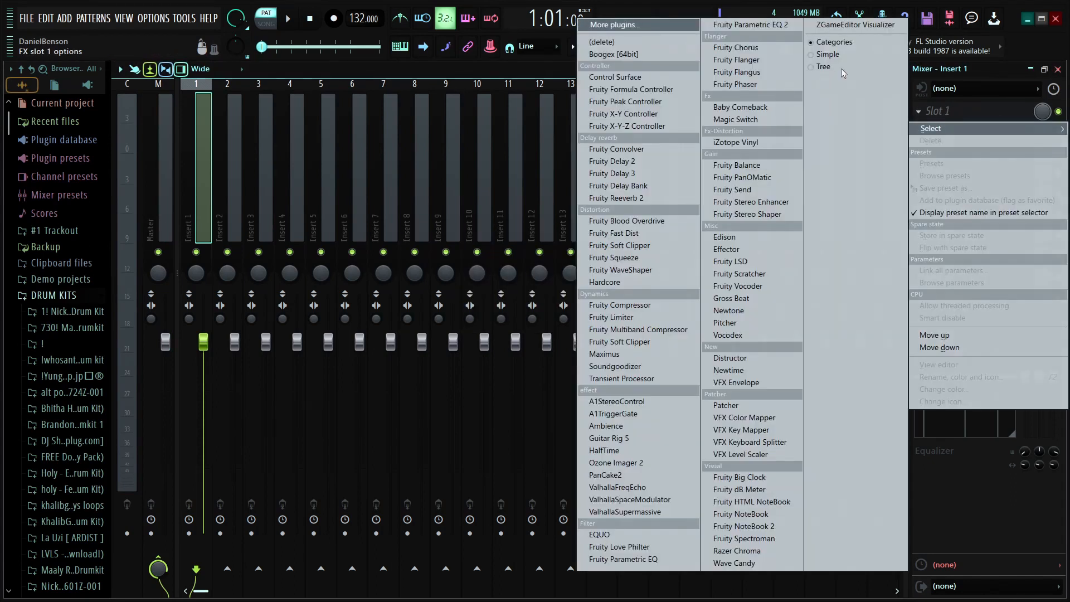
{"action": "left_click", "coordinate": [749, 25]}
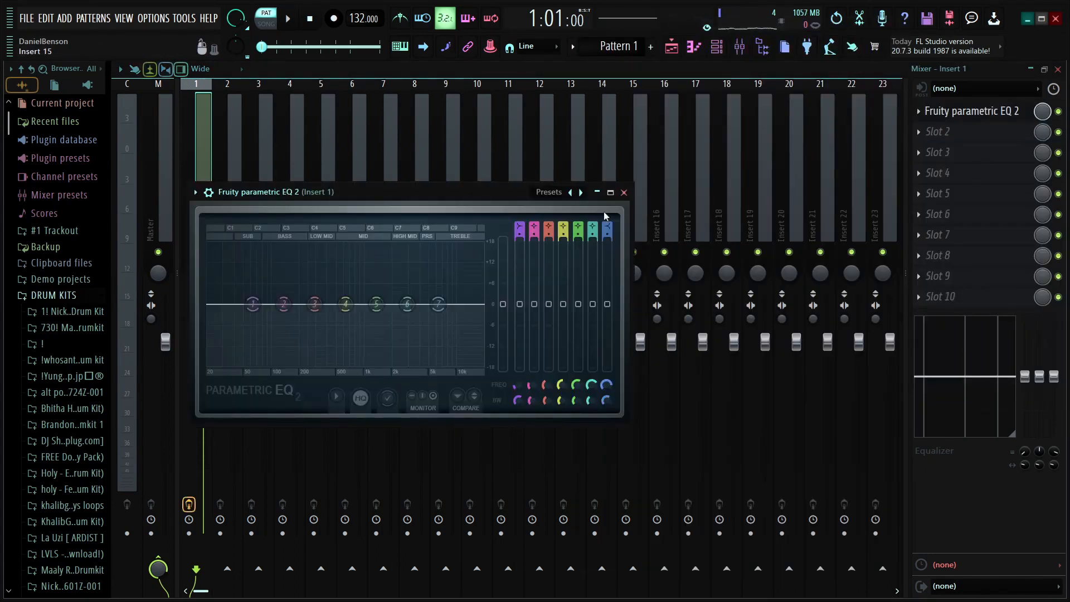
{"action": "left_click", "coordinate": [571, 192]}
{"action": "left_click", "coordinate": [581, 193]}
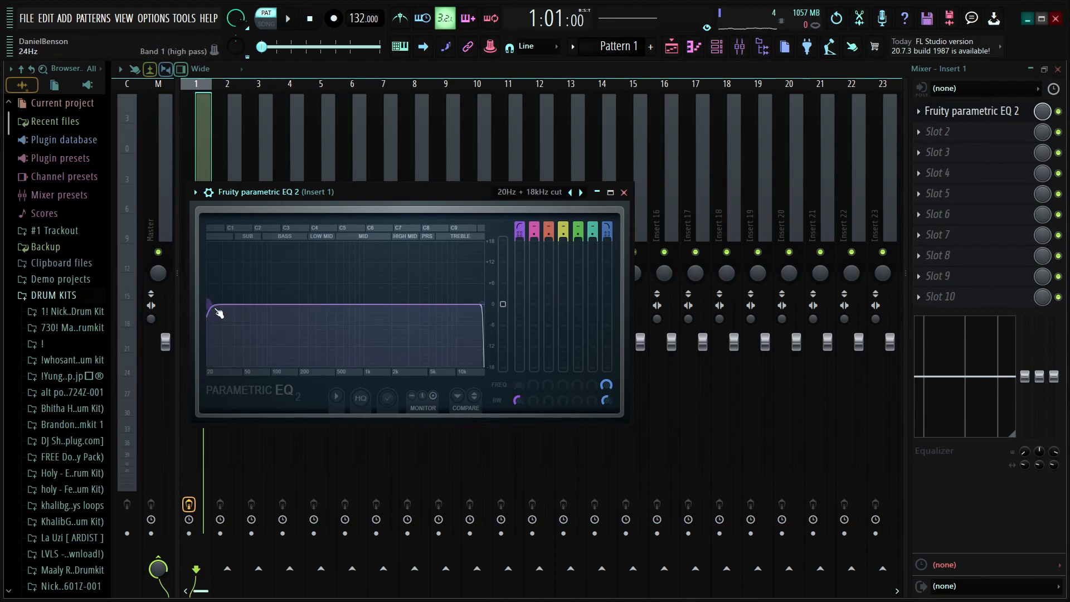
{"action": "left_click_drag", "start_coordinate": [212, 306], "coordinate": [303, 305]}
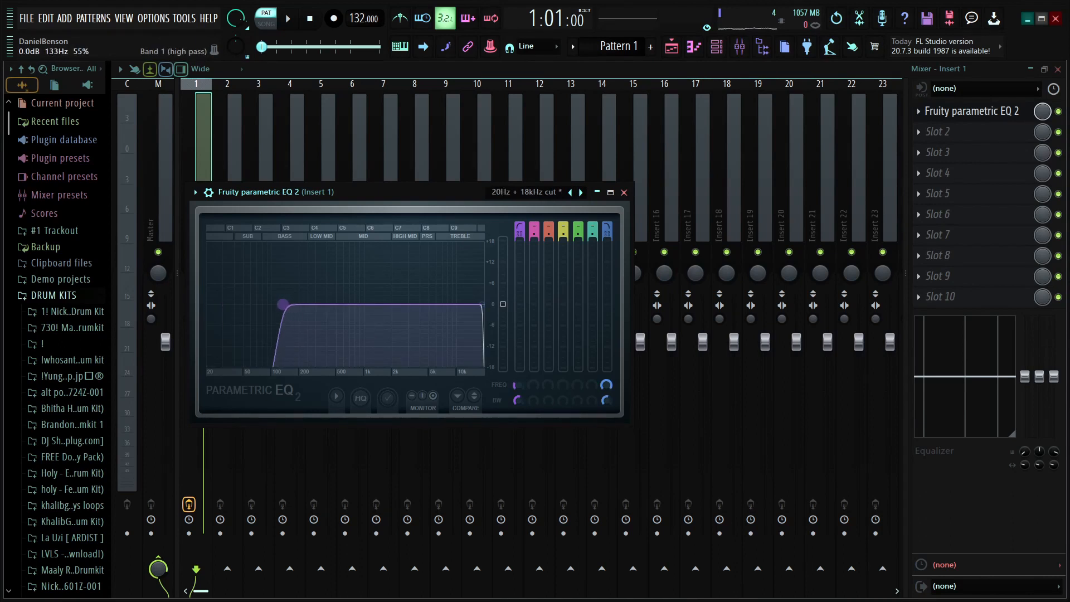
{"action": "left_click", "coordinate": [624, 192]}
Step: Load iZotope Vinyl in slot 2, setting Warp Depth to about 20% and raising Wear to roughly a third
{"action": "left_click", "coordinate": [942, 132]}
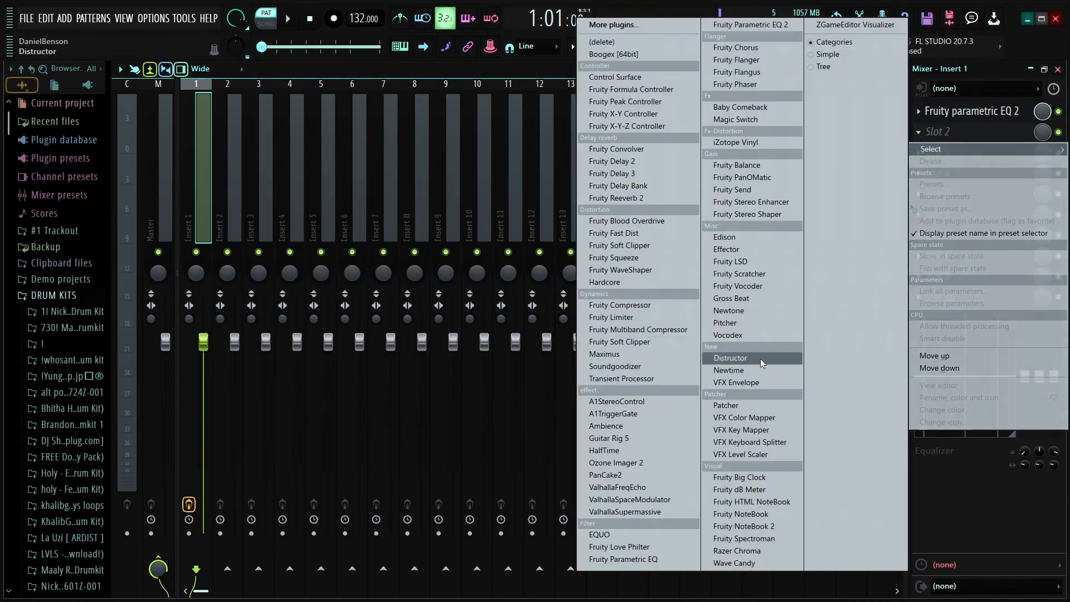
{"action": "left_click", "coordinate": [737, 143]}
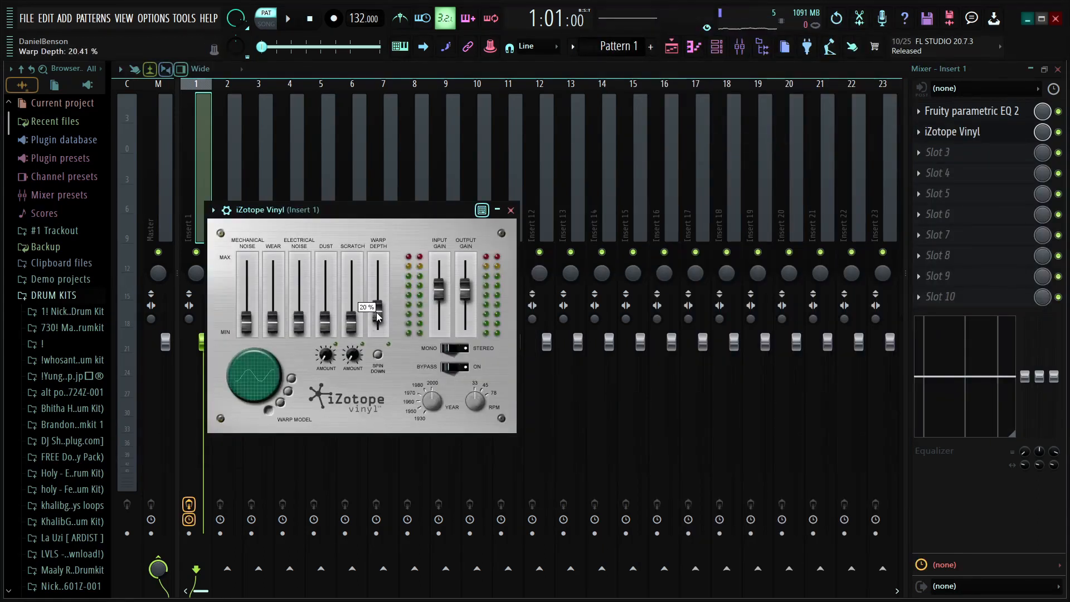
{"action": "key", "text": "space"}
{"action": "left_click_drag", "start_coordinate": [283, 304], "coordinate": [271, 303]}
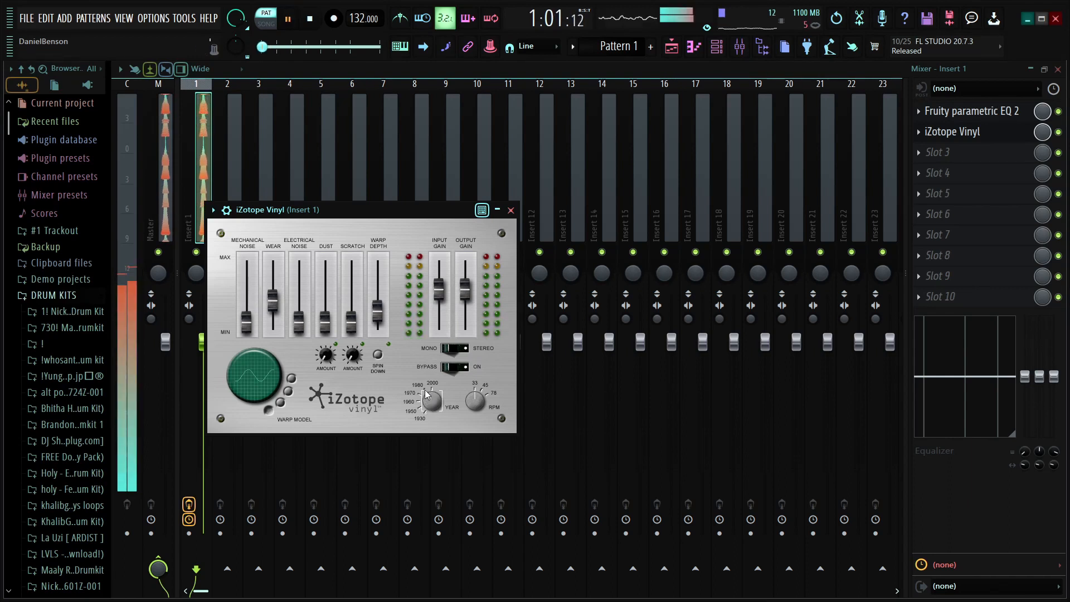
Step: Listen to the melody through the iZotope Vinyl effect and close the plugin window
{"action": "key", "text": "space"}
{"action": "key", "text": "space"}
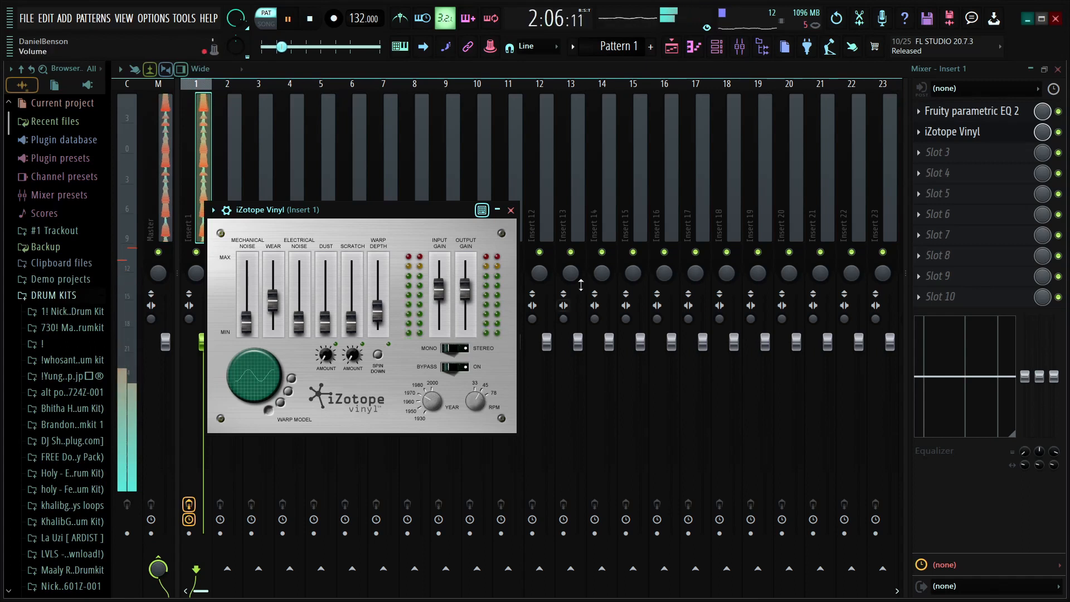
{"action": "key", "text": "space"}
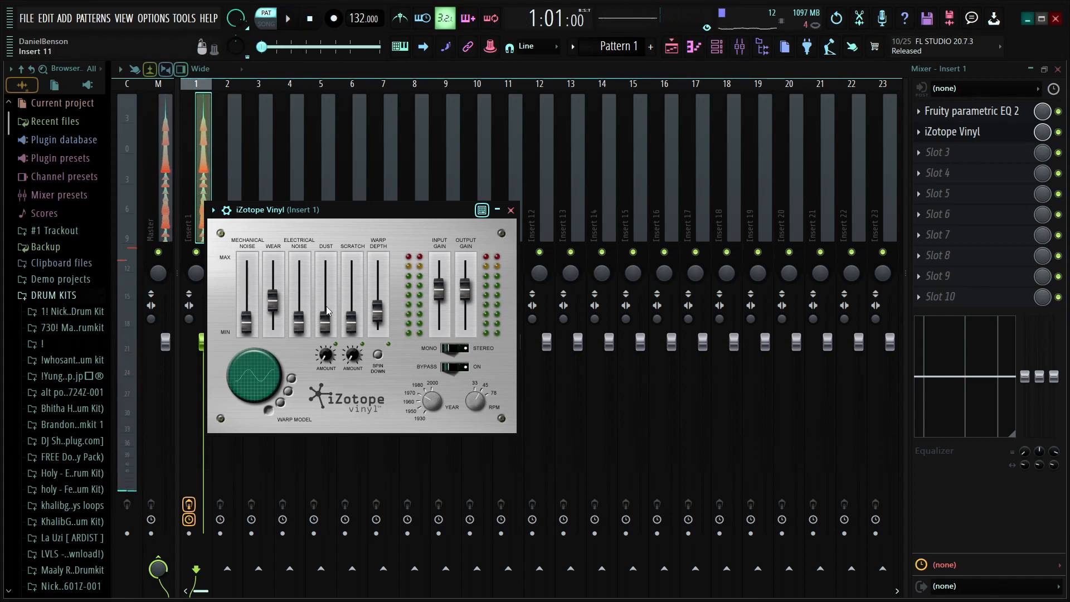
{"action": "left_click_drag", "start_coordinate": [501, 210], "coordinate": [558, 190]}
{"action": "left_click", "coordinate": [567, 191]}
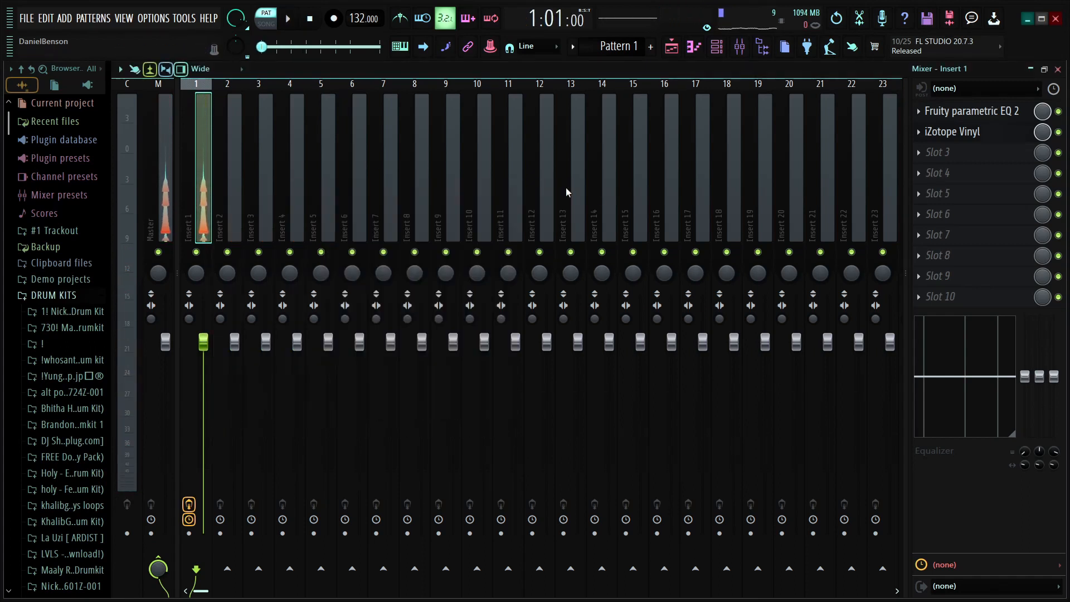
Step: Add a second Omnisphere instance to the channel rack
{"action": "left_click", "coordinate": [670, 47]}
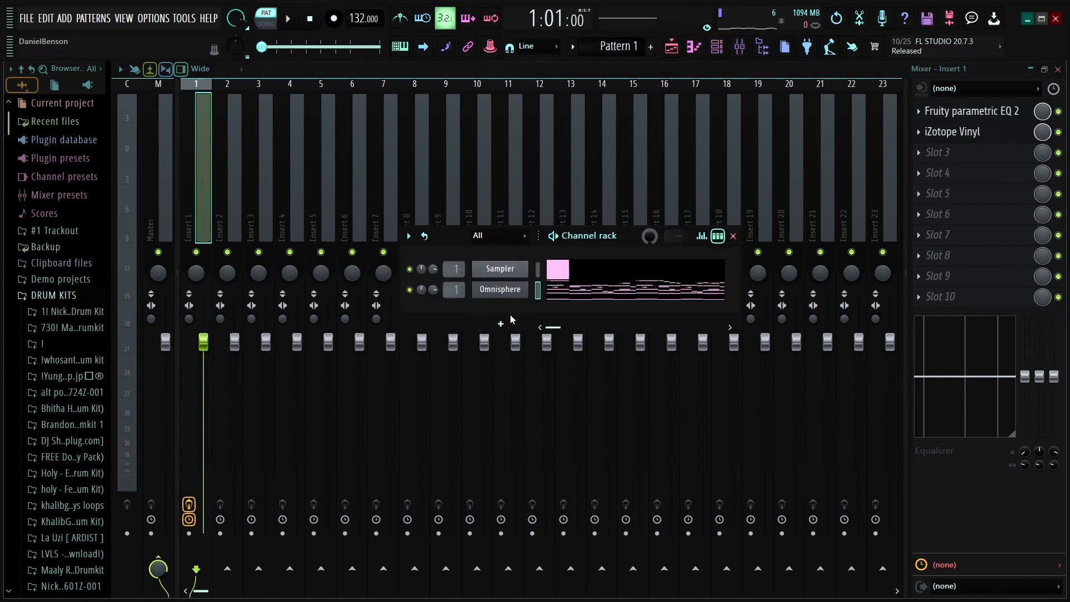
{"action": "left_click", "coordinate": [478, 324]}
{"action": "left_click", "coordinate": [663, 287]}
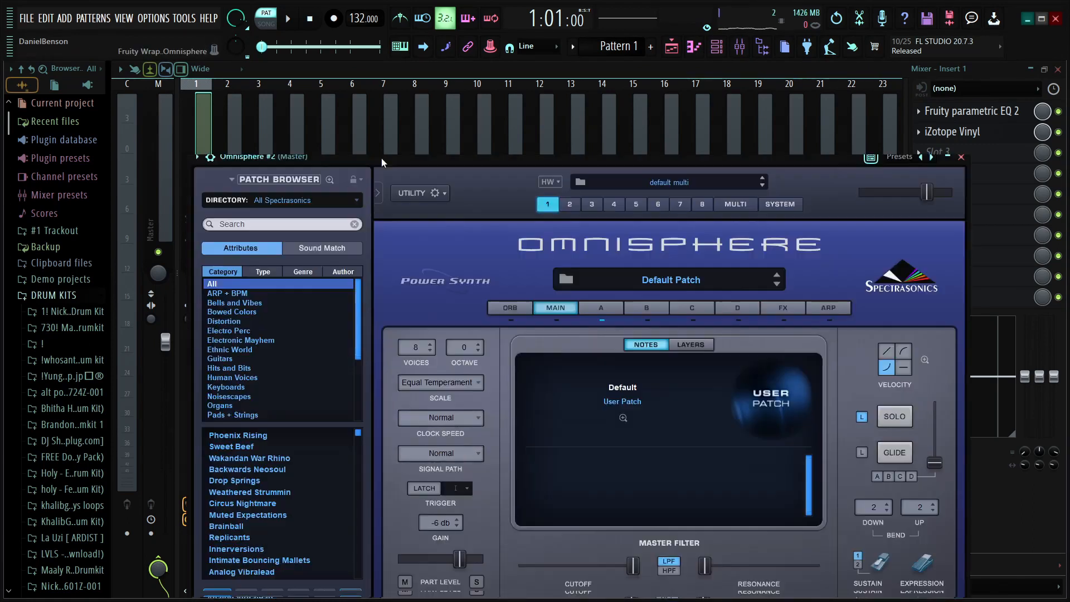
{"action": "left_click_drag", "start_coordinate": [382, 159], "coordinate": [378, 128]}
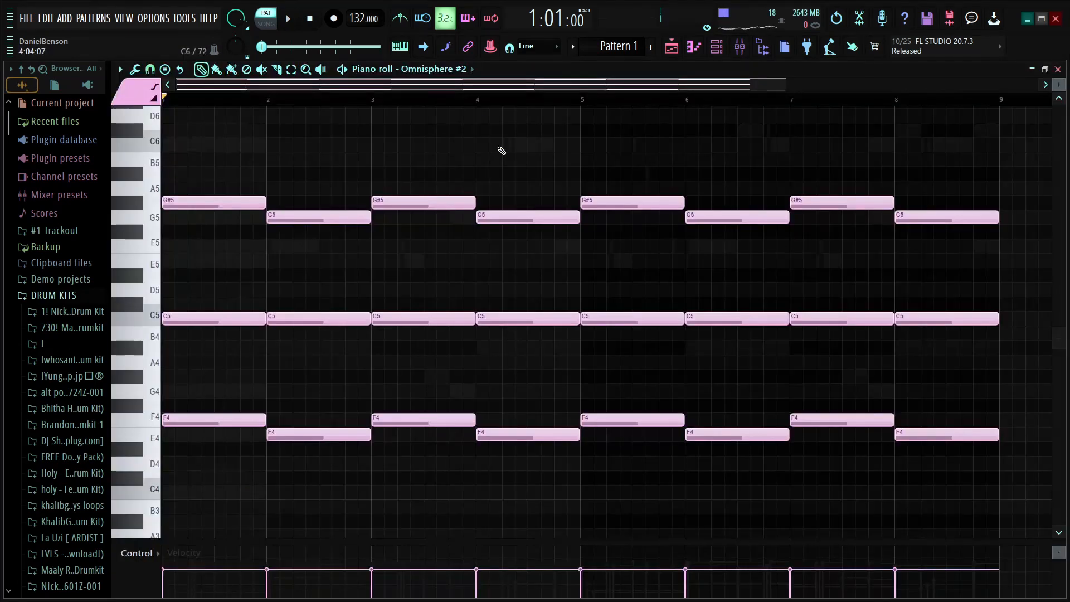
Step: Select all Omnisphere #2 chord notes and strum their start times slightly with the strumizer
{"action": "scroll", "coordinate": [490, 110], "scroll_direction": "up", "scroll_amount": 6}
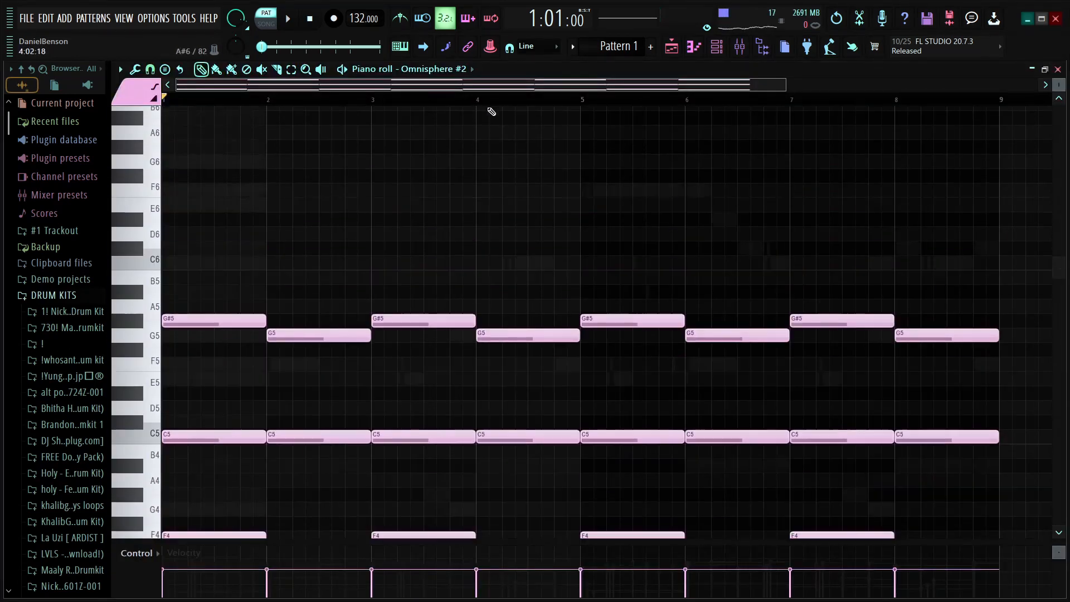
{"action": "scroll", "coordinate": [511, 105], "scroll_direction": "up", "scroll_amount": 4}
{"action": "scroll", "coordinate": [635, 267], "scroll_direction": "down", "scroll_amount": 6}
{"action": "left_click_drag", "start_coordinate": [625, 174], "coordinate": [626, 551]}
{"action": "scroll", "coordinate": [535, 90], "scroll_direction": "down", "scroll_amount": 5}
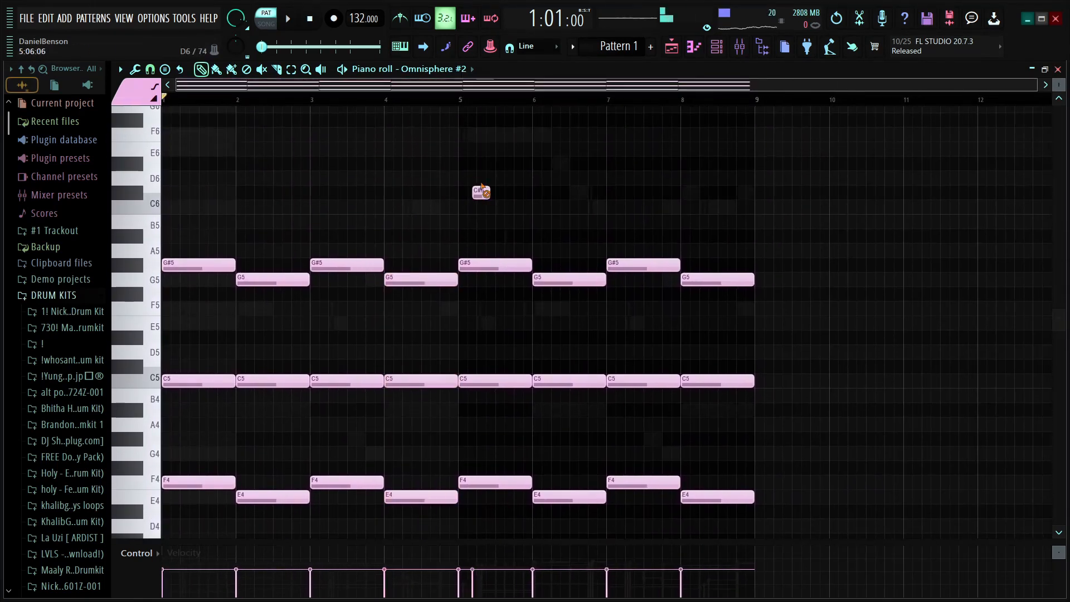
{"action": "key", "text": "ctrl+a"}
{"action": "key", "text": "alt+s"}
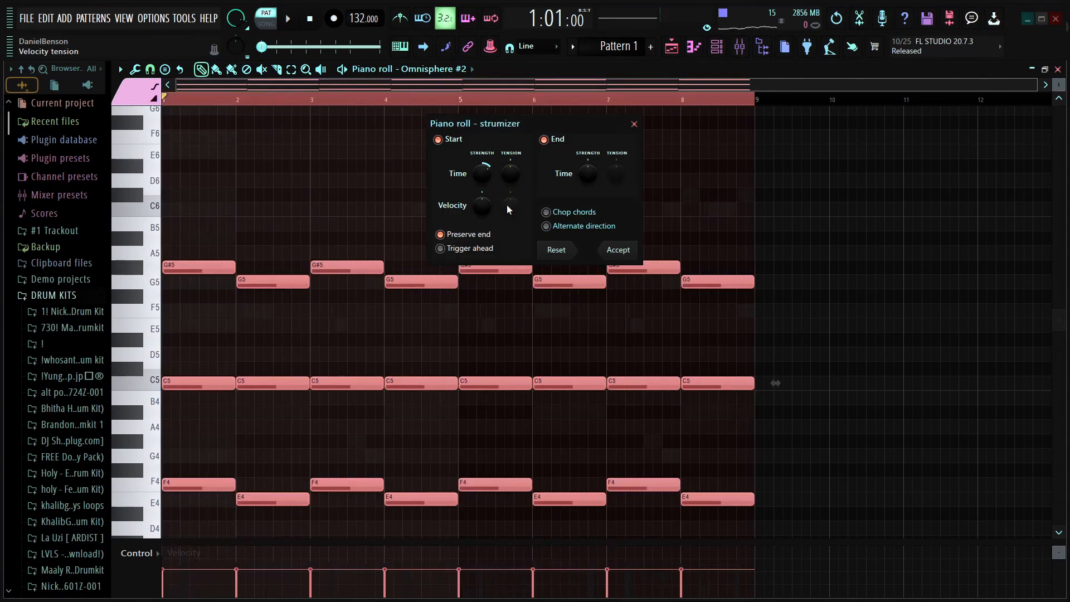
{"action": "left_click_drag", "start_coordinate": [489, 179], "coordinate": [489, 175]}
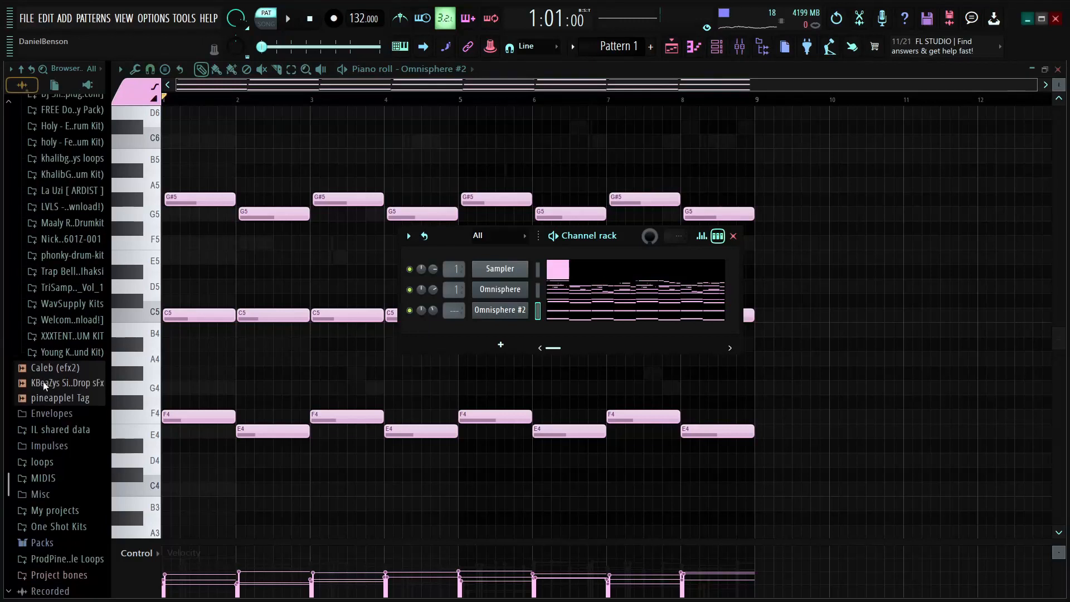
Step: Open the nico baran Exotic Vol. 2 kit inside the One Shot Kits folder
{"action": "scroll", "coordinate": [84, 463], "scroll_direction": "down", "scroll_amount": 5}
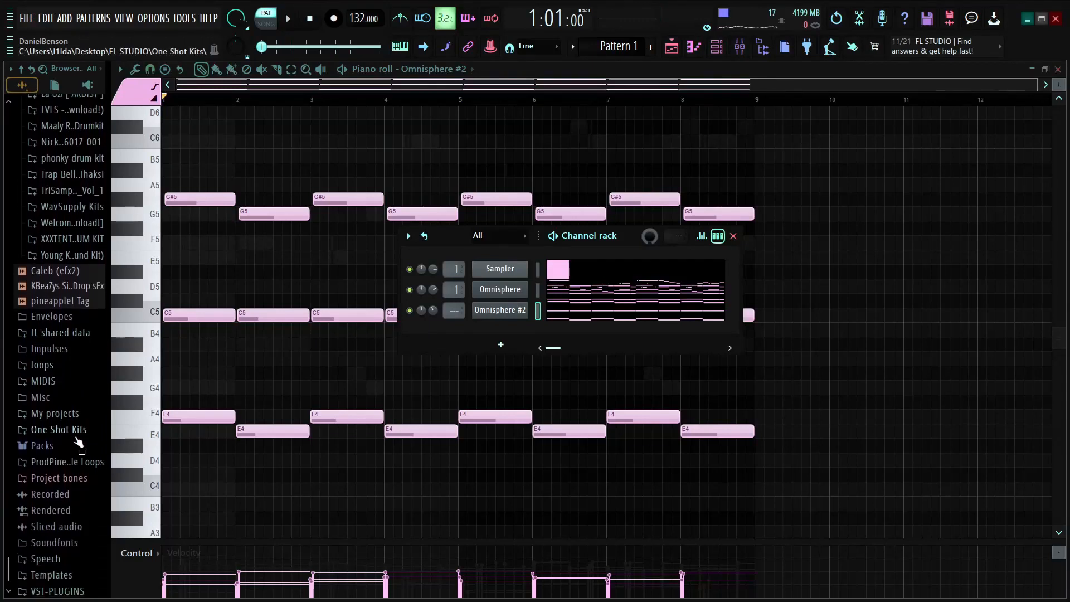
{"action": "left_click", "coordinate": [86, 464]}
{"action": "scroll", "coordinate": [84, 463], "scroll_direction": "down", "scroll_amount": 4}
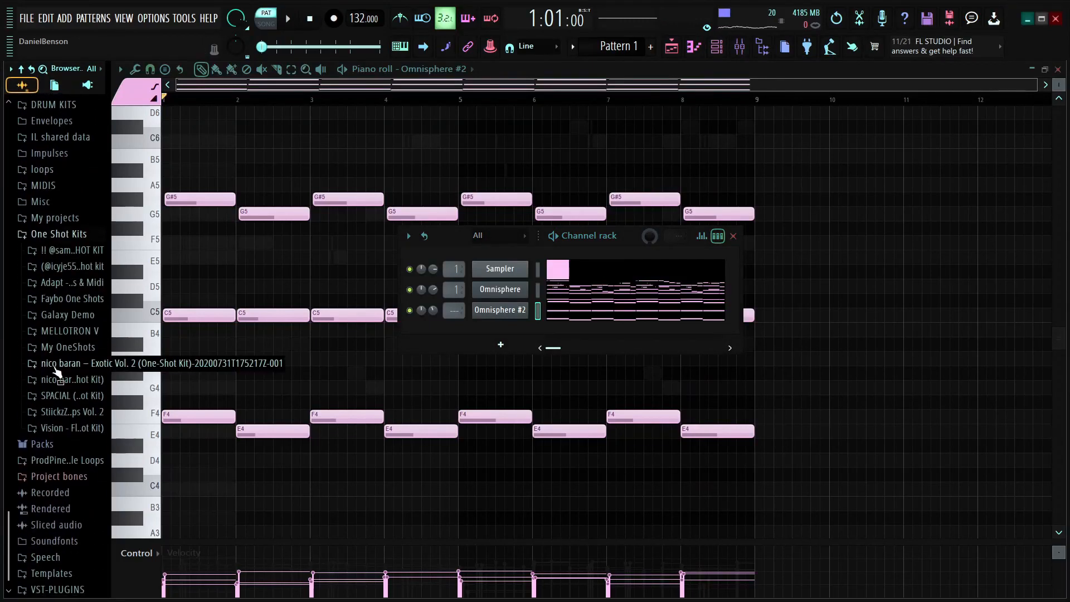
{"action": "left_click", "coordinate": [62, 364]}
{"action": "left_click", "coordinate": [64, 379]}
{"action": "scroll", "coordinate": [59, 383], "scroll_direction": "down", "scroll_amount": 6}
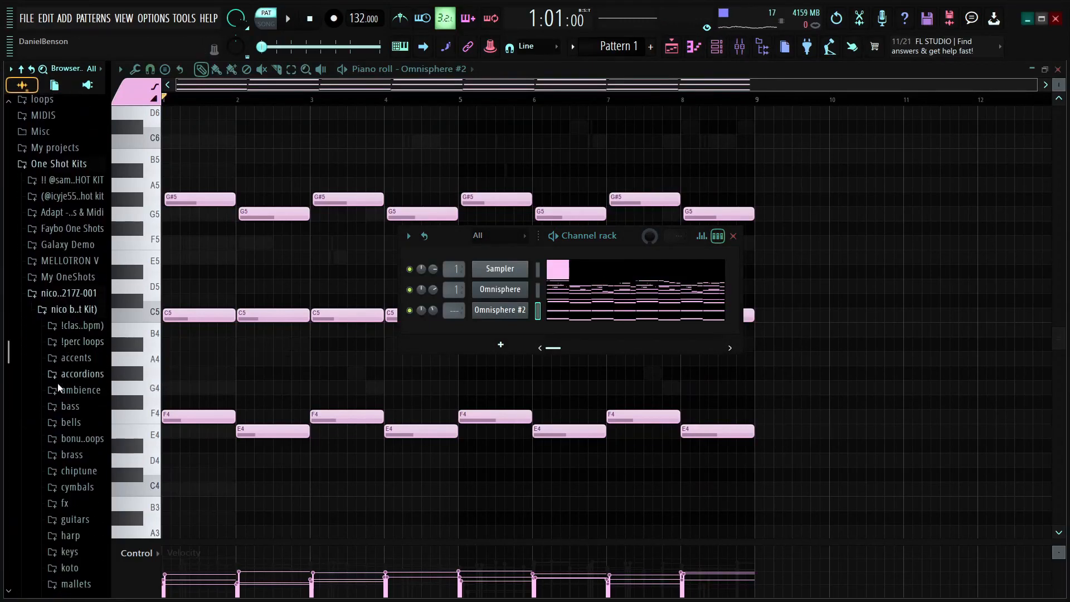
Step: Load the nico - hotel string sample from the kit's strings folder as a new channel
{"action": "scroll", "coordinate": [79, 397], "scroll_direction": "down", "scroll_amount": 3}
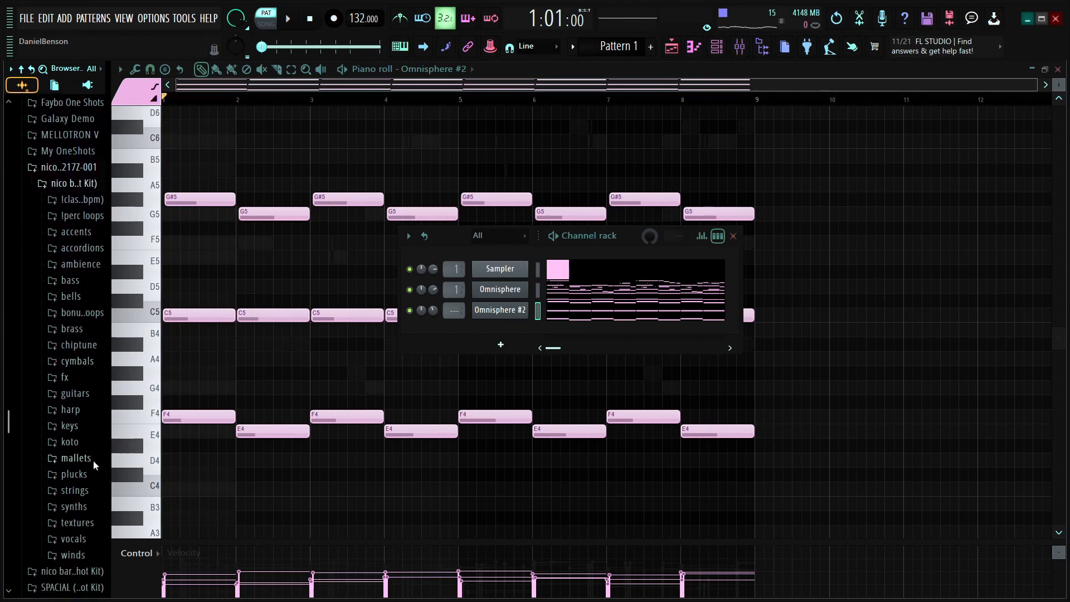
{"action": "left_click", "coordinate": [78, 493]}
{"action": "scroll", "coordinate": [78, 485], "scroll_direction": "down", "scroll_amount": 4}
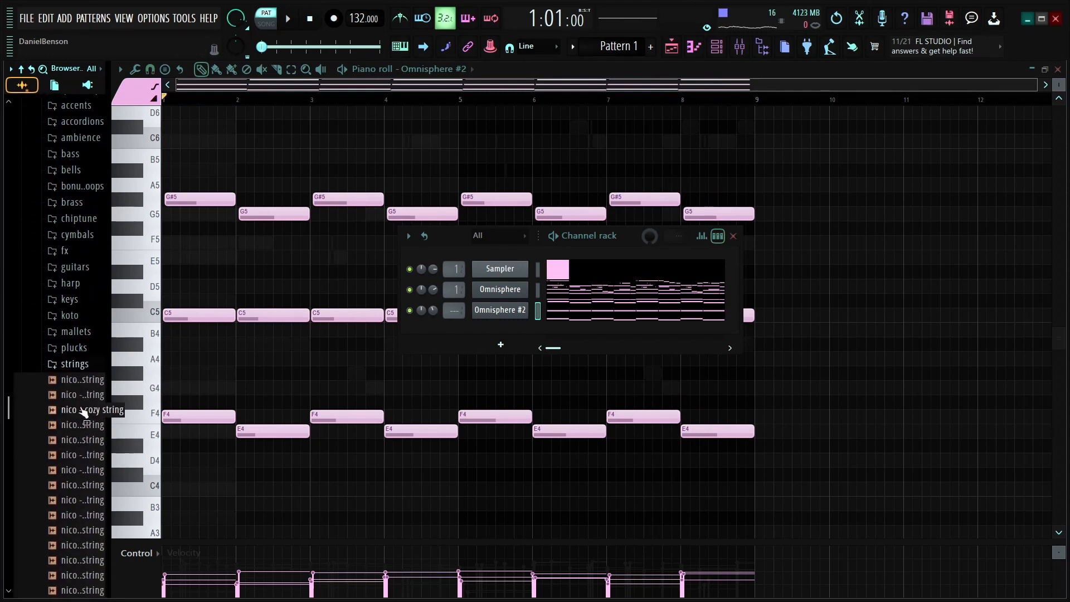
{"action": "left_click", "coordinate": [72, 444]}
{"action": "left_click_drag", "start_coordinate": [71, 445], "coordinate": [501, 334]}
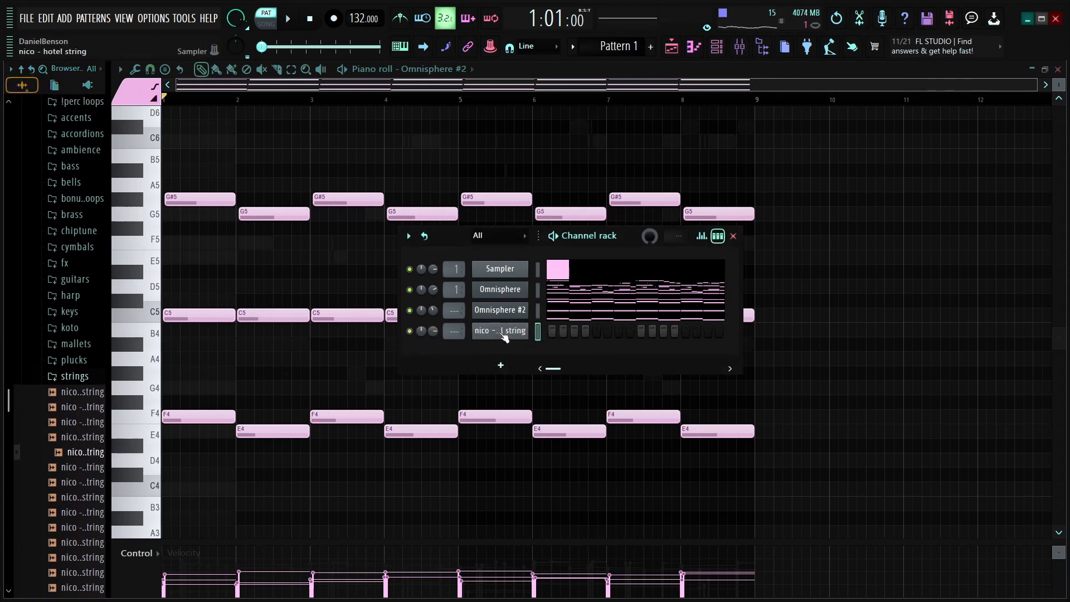
Step: Open the hotel string channel's piano roll and add one-bar G5 notes in bars 4 and 8
{"action": "right_click", "coordinate": [523, 330]}
{"action": "left_click", "coordinate": [557, 330]}
{"action": "scroll", "coordinate": [504, 288], "scroll_direction": "up", "scroll_amount": 2}
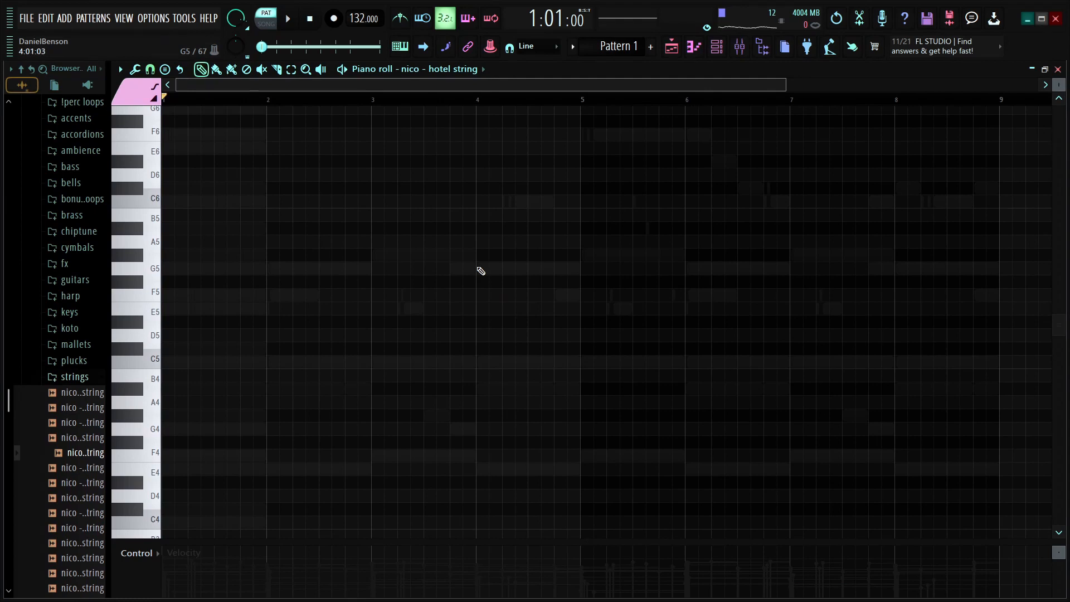
{"action": "left_click_drag", "start_coordinate": [497, 270], "coordinate": [589, 271]}
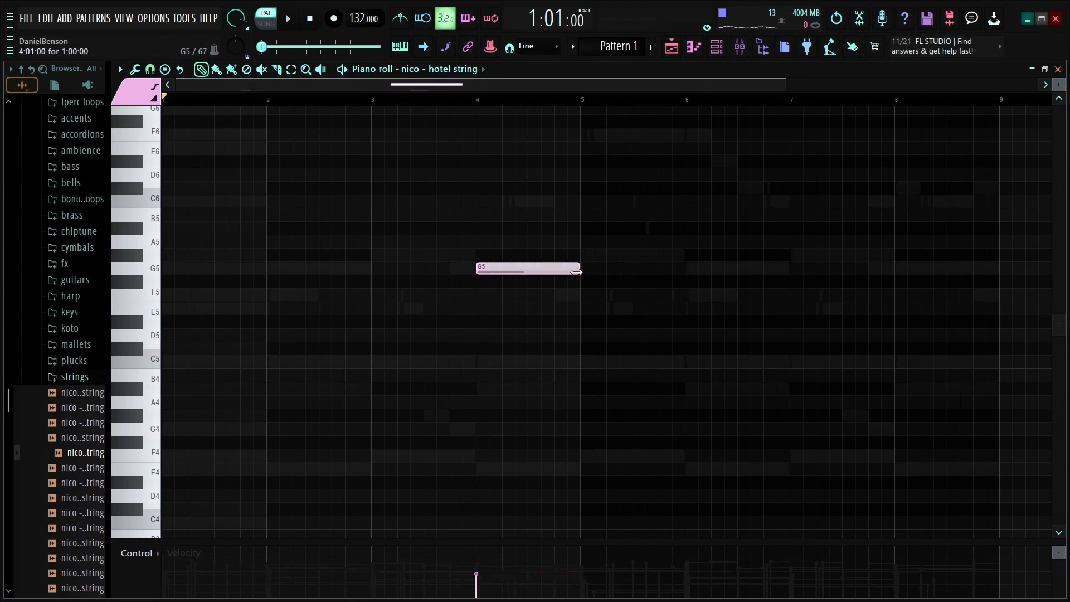
{"action": "left_click", "coordinate": [897, 271]}
{"action": "scroll", "coordinate": [596, 95], "scroll_direction": "down", "scroll_amount": 2}
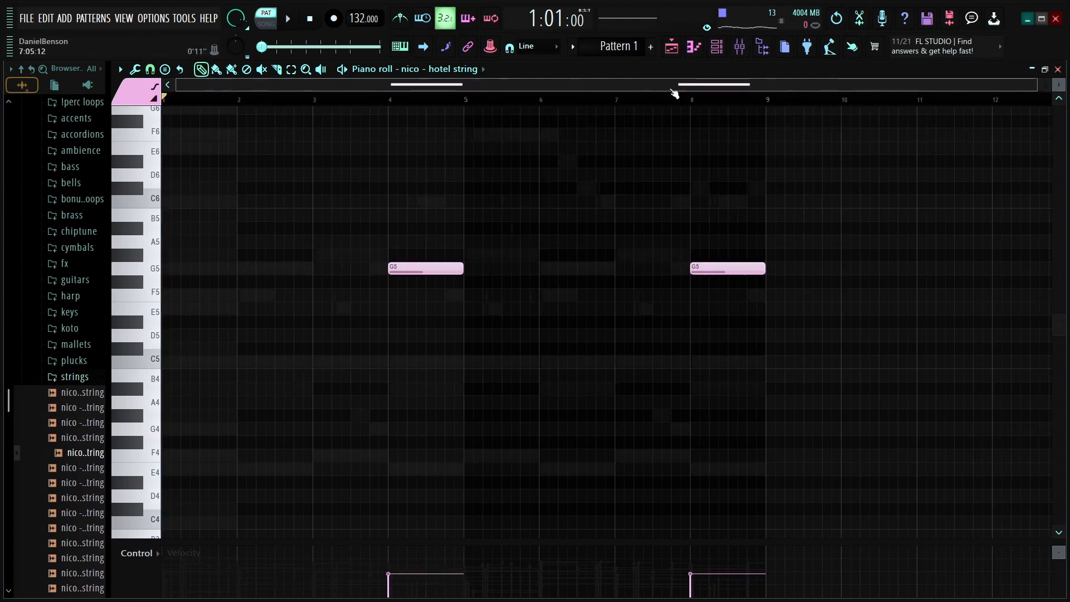
Step: Enable the hotel string's volume envelope with no attack and maximum hold, and audition it from bar 4
{"action": "left_click", "coordinate": [739, 47]}
{"action": "left_click", "coordinate": [523, 332]}
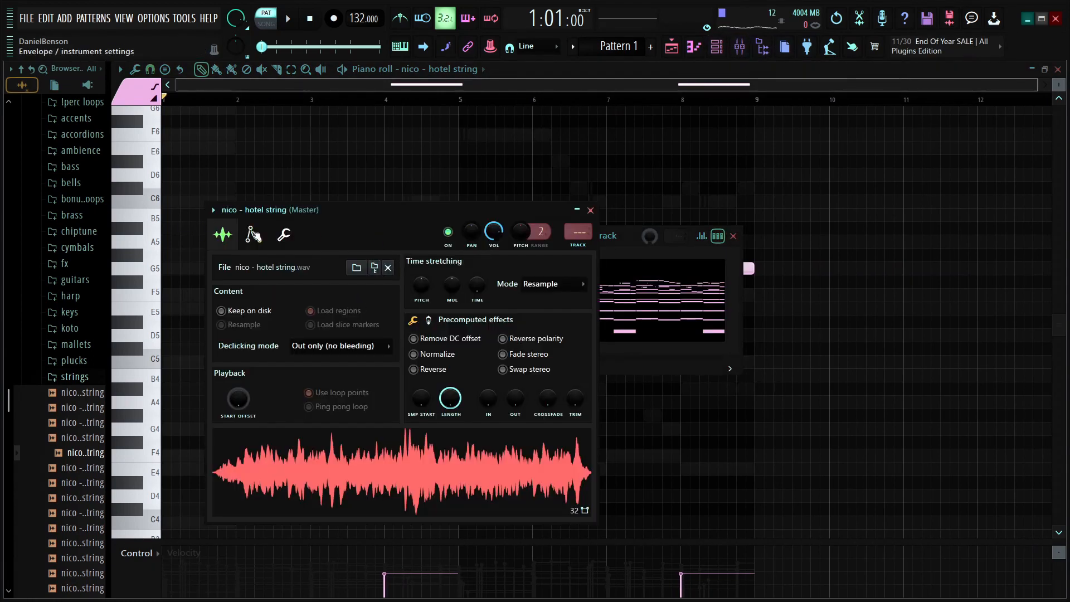
{"action": "left_click", "coordinate": [253, 234]}
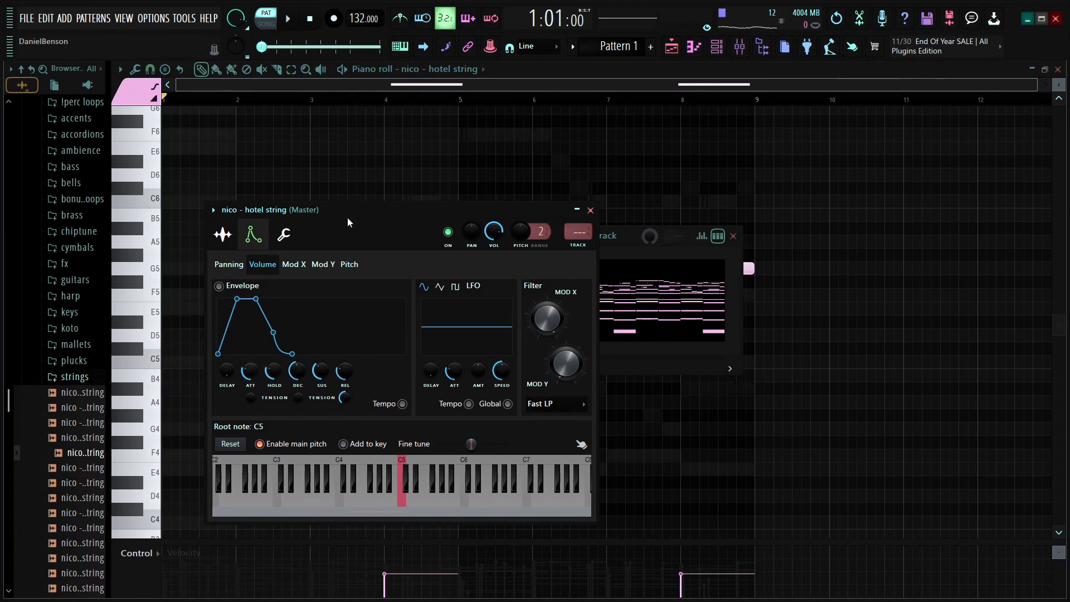
{"action": "left_click_drag", "start_coordinate": [347, 222], "coordinate": [413, 161]}
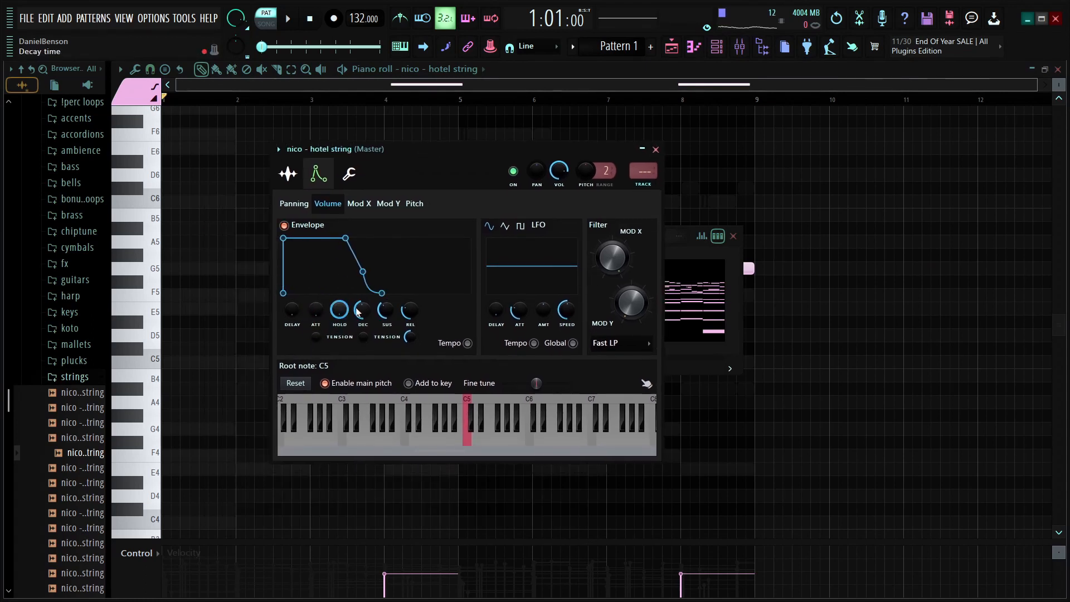
{"action": "left_click", "coordinate": [659, 153]}
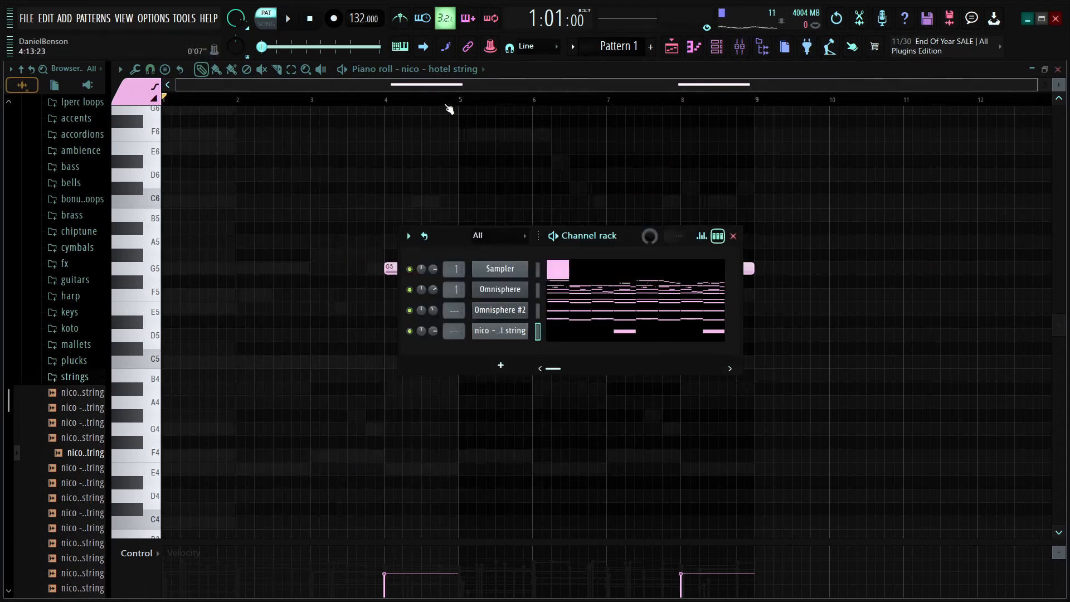
{"action": "left_click", "coordinate": [417, 97]}
{"action": "key", "text": "space"}
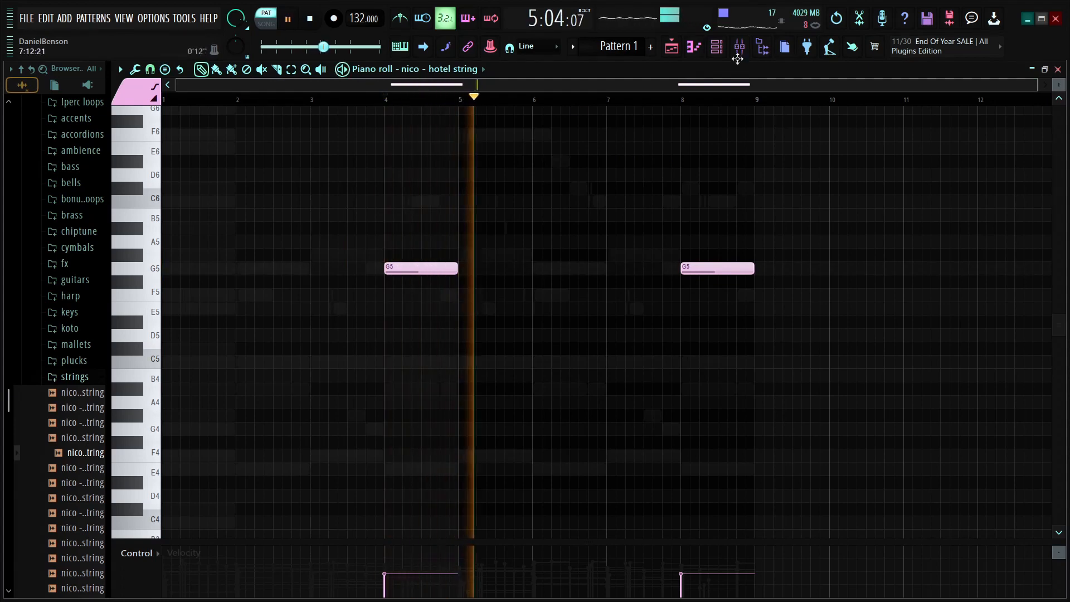
Step: Add the nico - cozy string sample as a new channel and place one-bar C5 notes in bars 1 and 5
{"action": "left_click", "coordinate": [717, 47]}
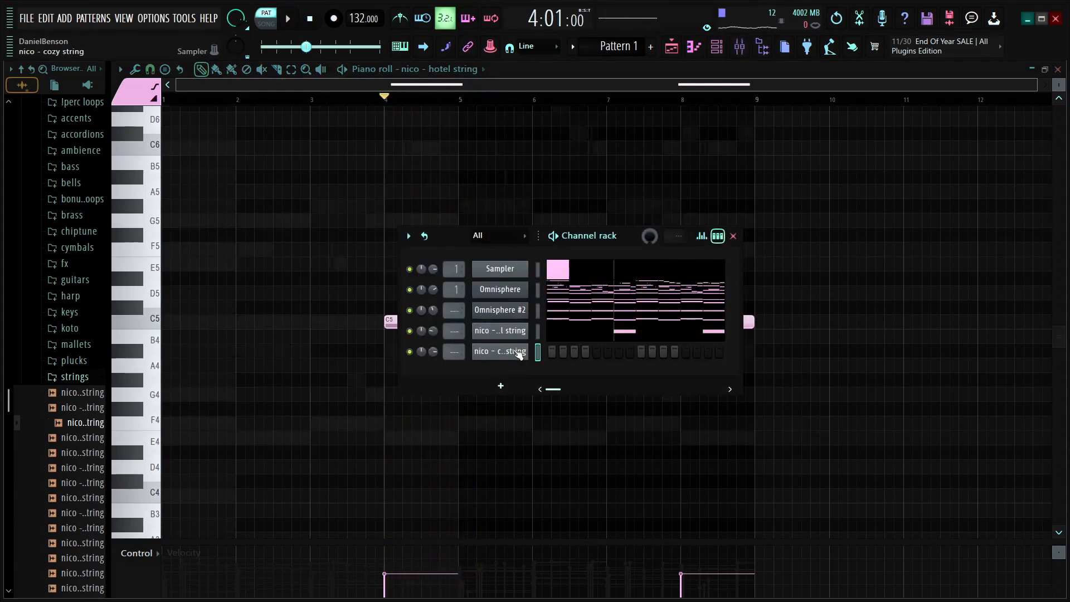
{"action": "right_click", "coordinate": [518, 352]}
{"action": "left_click", "coordinate": [583, 349]}
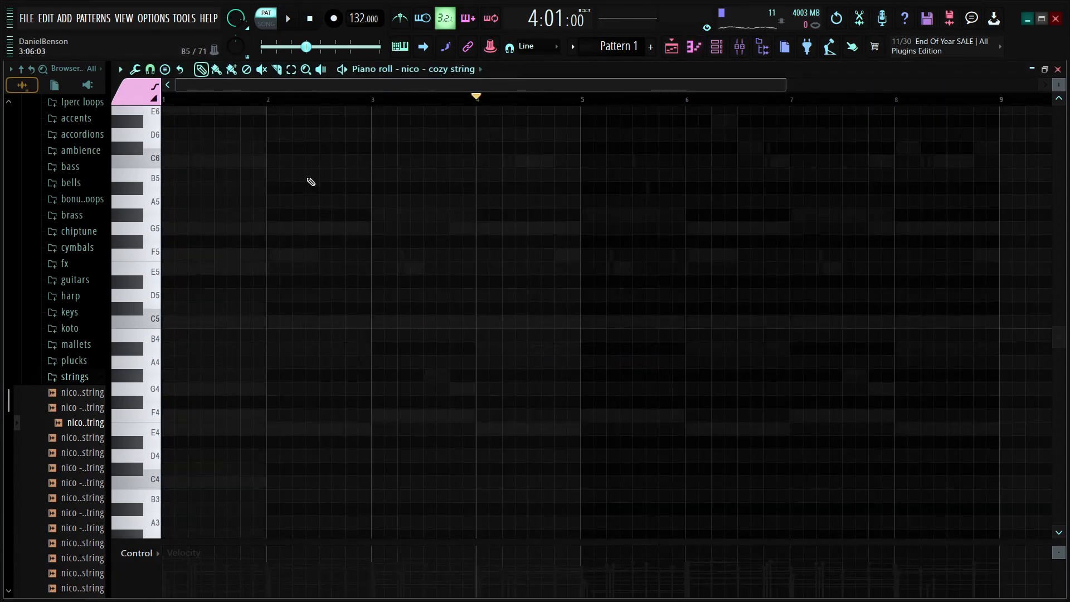
{"action": "scroll", "coordinate": [282, 254], "scroll_direction": "up", "scroll_amount": 3}
{"action": "left_click_drag", "start_coordinate": [179, 402], "coordinate": [163, 401]}
{"action": "left_click", "coordinate": [585, 405]}
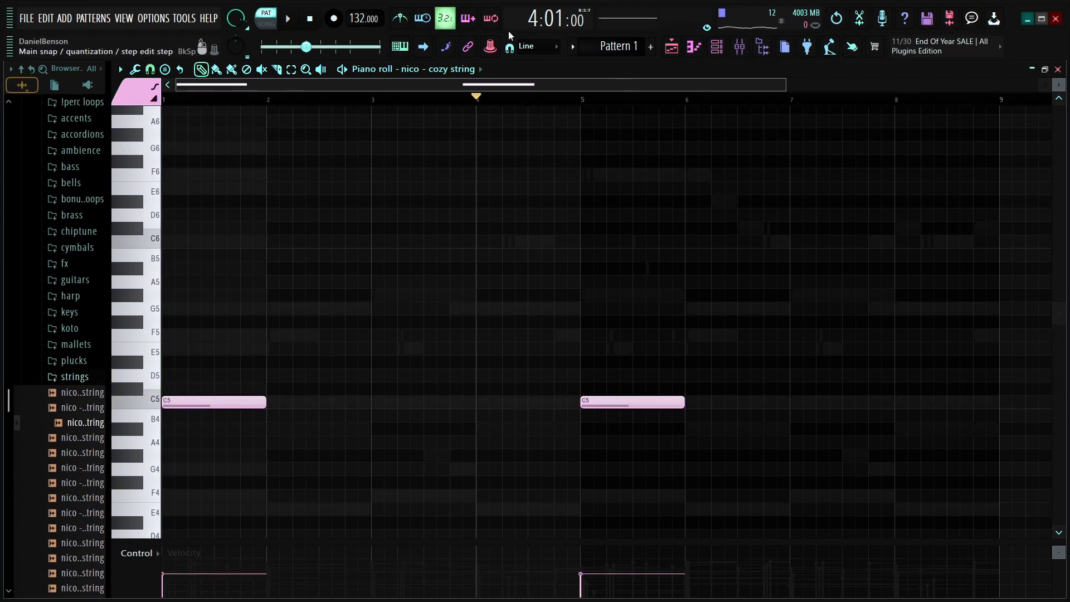
Step: Play the pattern from bar 4 to hear how the cozy string enters in bar 5
{"action": "scroll", "coordinate": [501, 100], "scroll_direction": "down", "scroll_amount": 3}
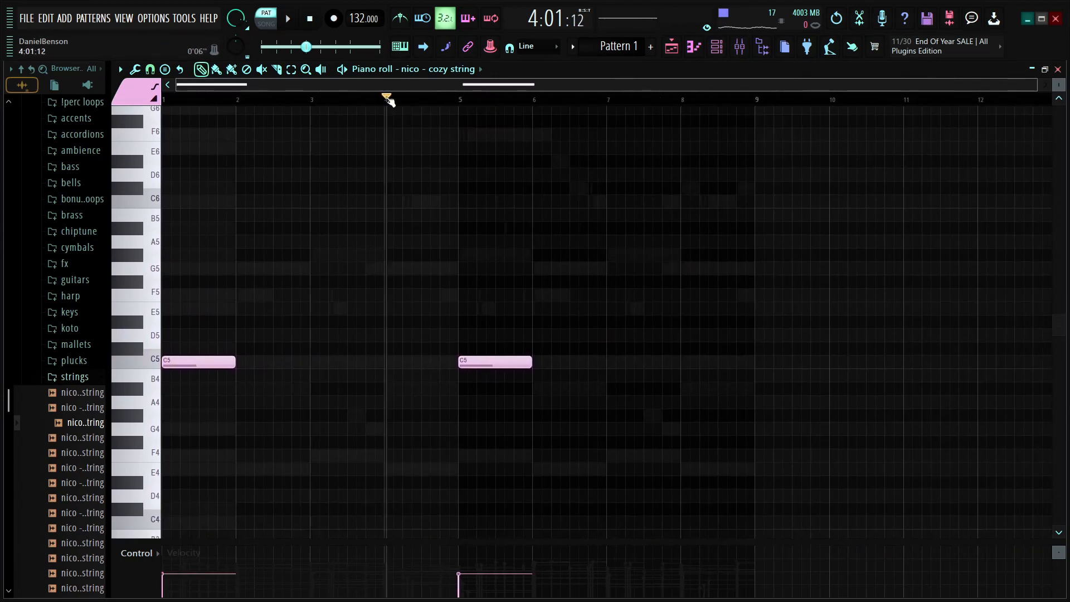
{"action": "left_click", "coordinate": [389, 101]}
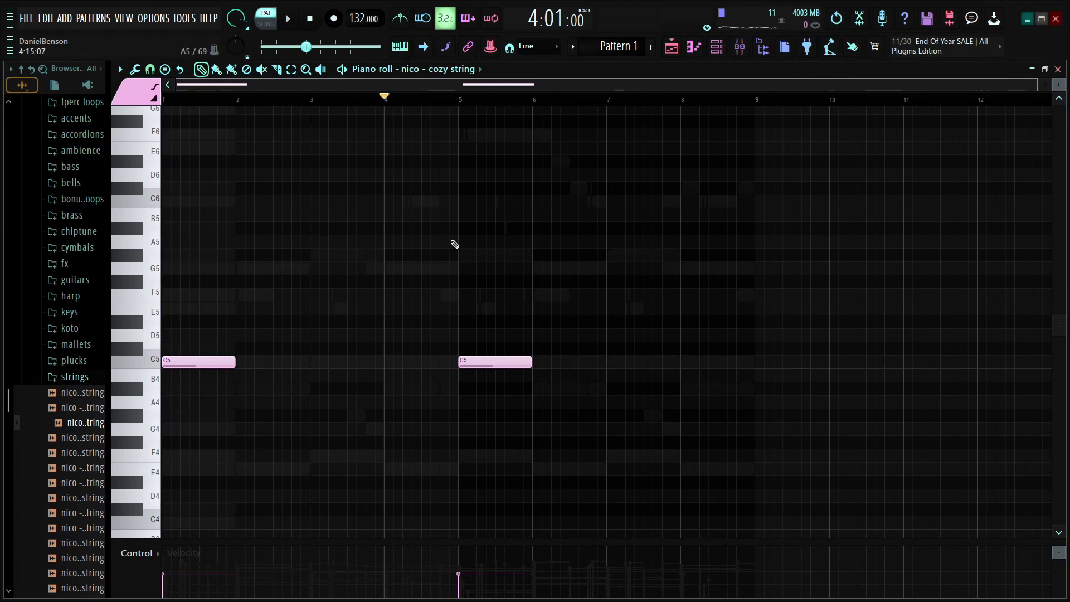
{"action": "key", "text": "space"}
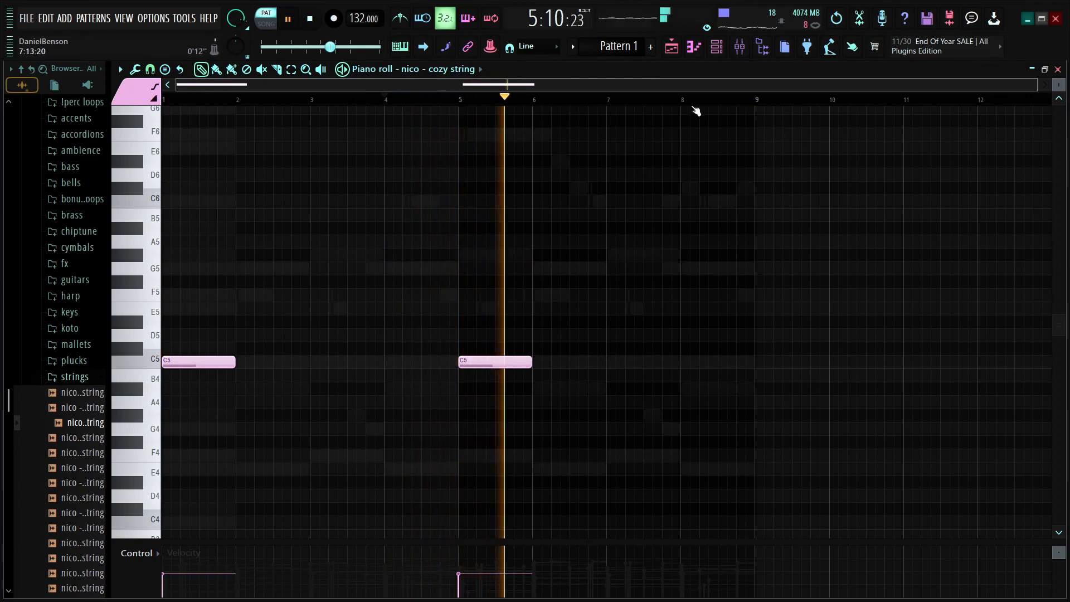
{"action": "key", "text": "space"}
Step: Add a third Omnisphere channel and search its patch library for "Flute", looking through the patches
{"action": "left_click", "coordinate": [717, 46]}
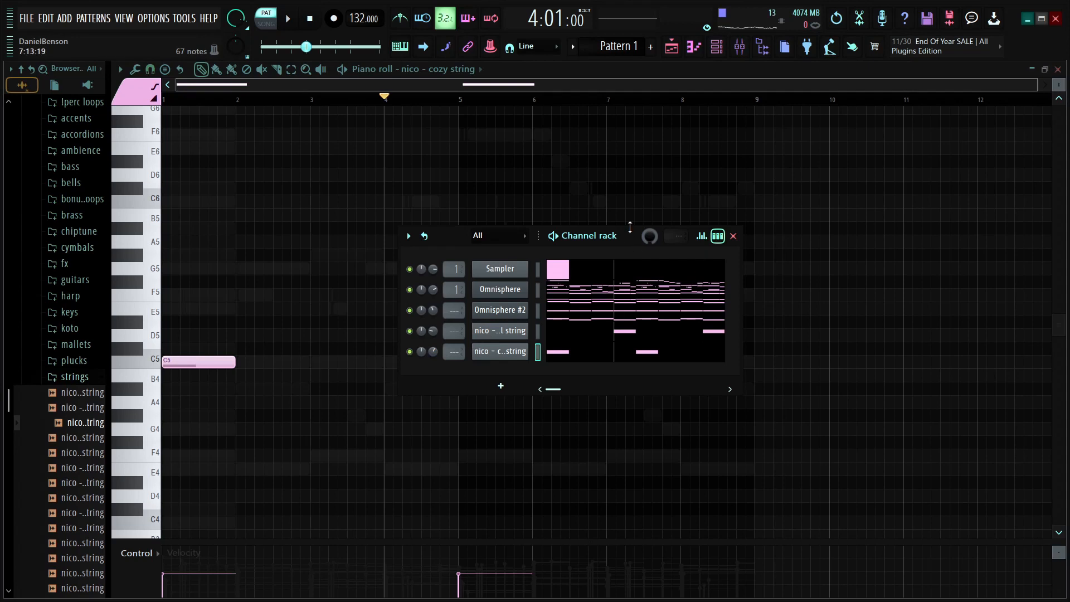
{"action": "left_click_drag", "start_coordinate": [627, 233], "coordinate": [637, 172]}
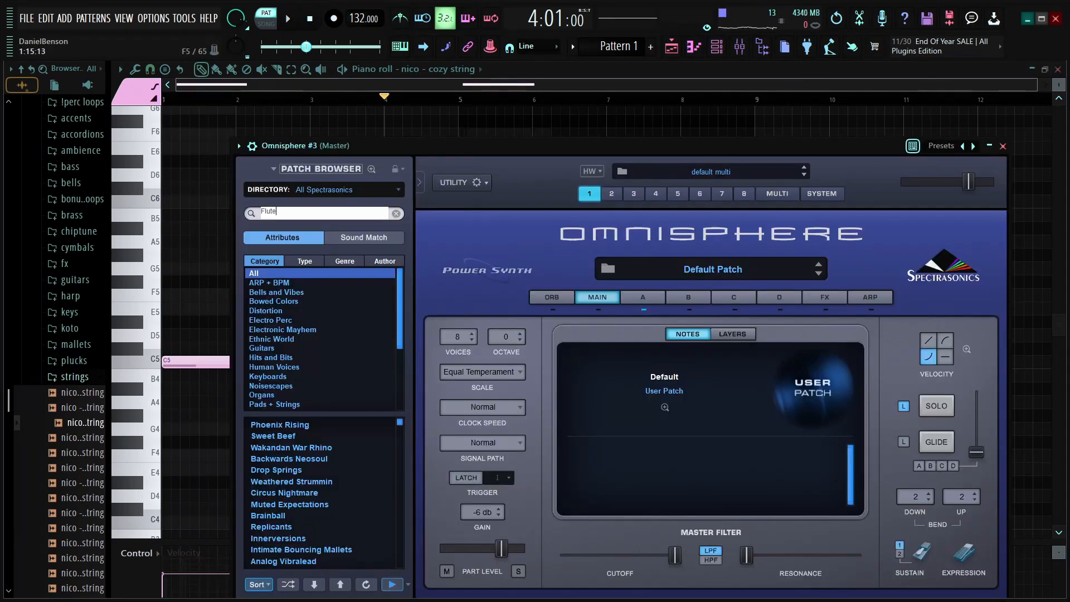
{"action": "key", "text": "Return"}
{"action": "scroll", "coordinate": [305, 494], "scroll_direction": "down", "scroll_amount": 5}
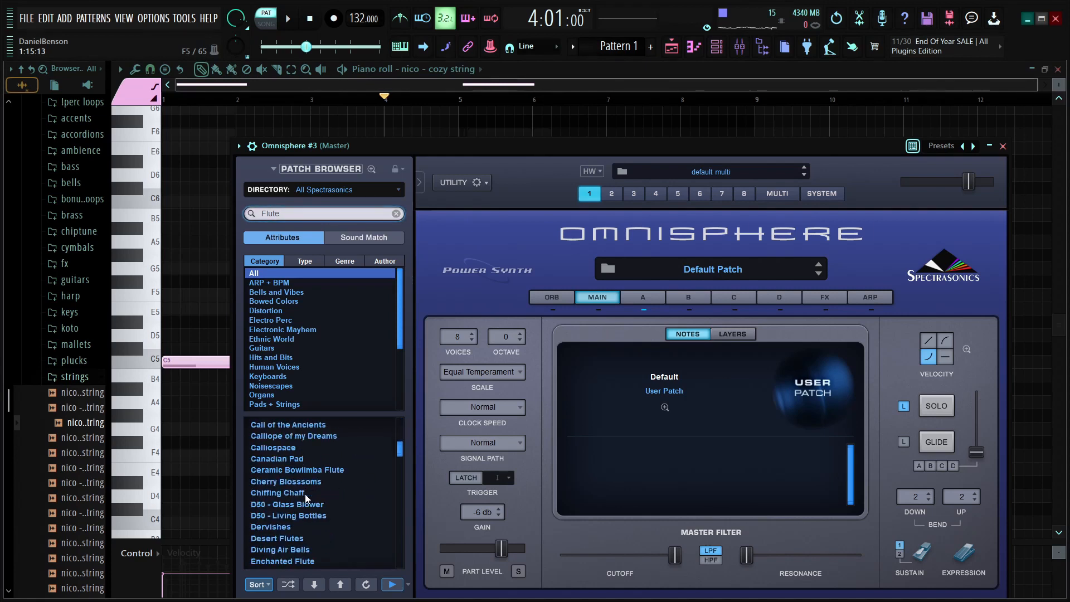
{"action": "scroll", "coordinate": [315, 491], "scroll_direction": "down", "scroll_amount": 5}
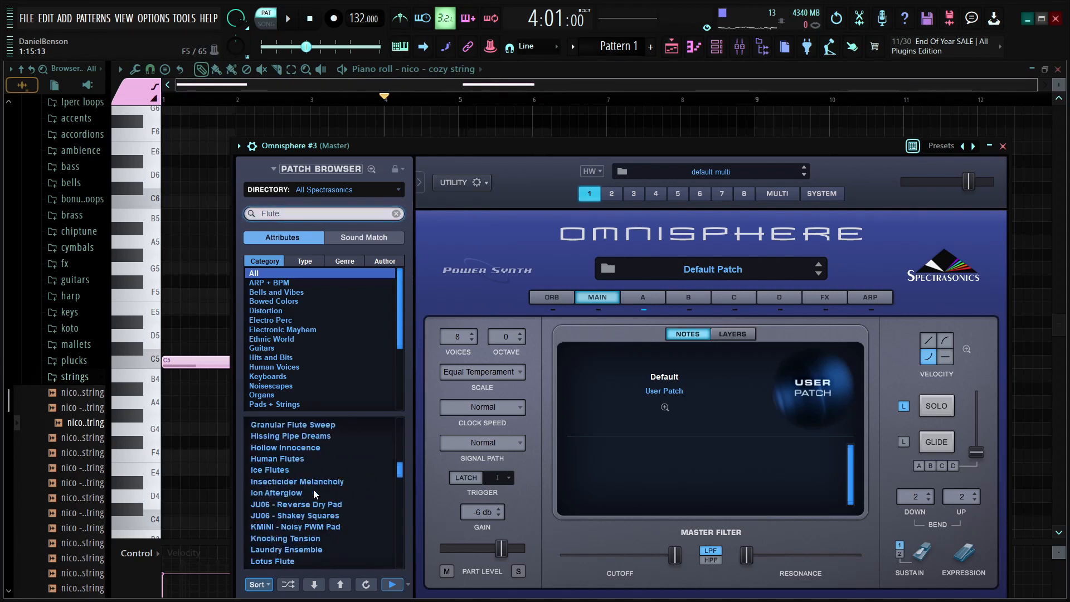
{"action": "scroll", "coordinate": [327, 472], "scroll_direction": "down", "scroll_amount": 2}
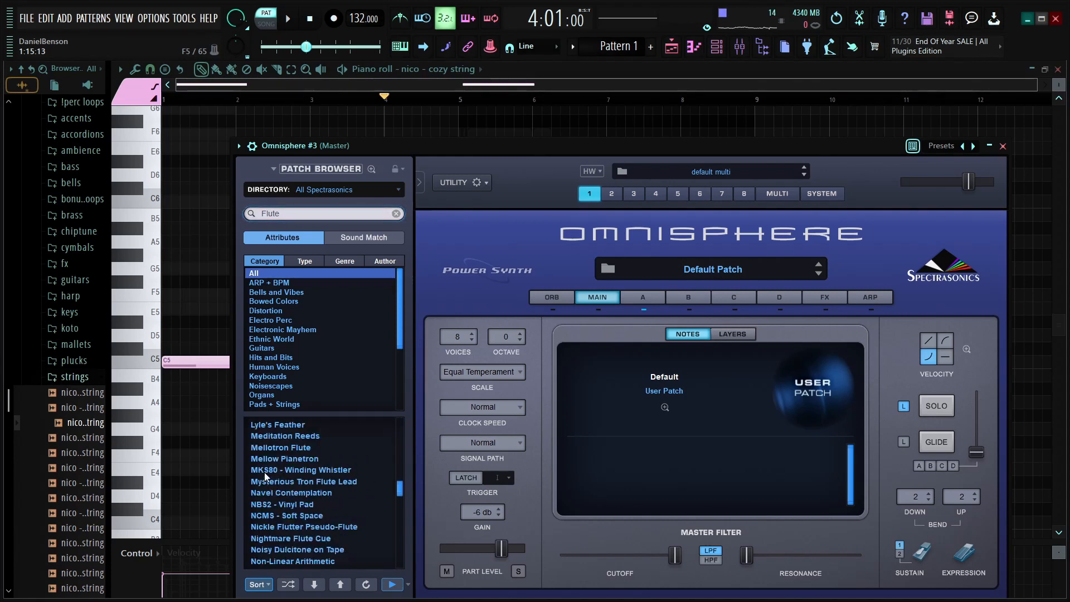
{"action": "scroll", "coordinate": [302, 486], "scroll_direction": "down", "scroll_amount": 4}
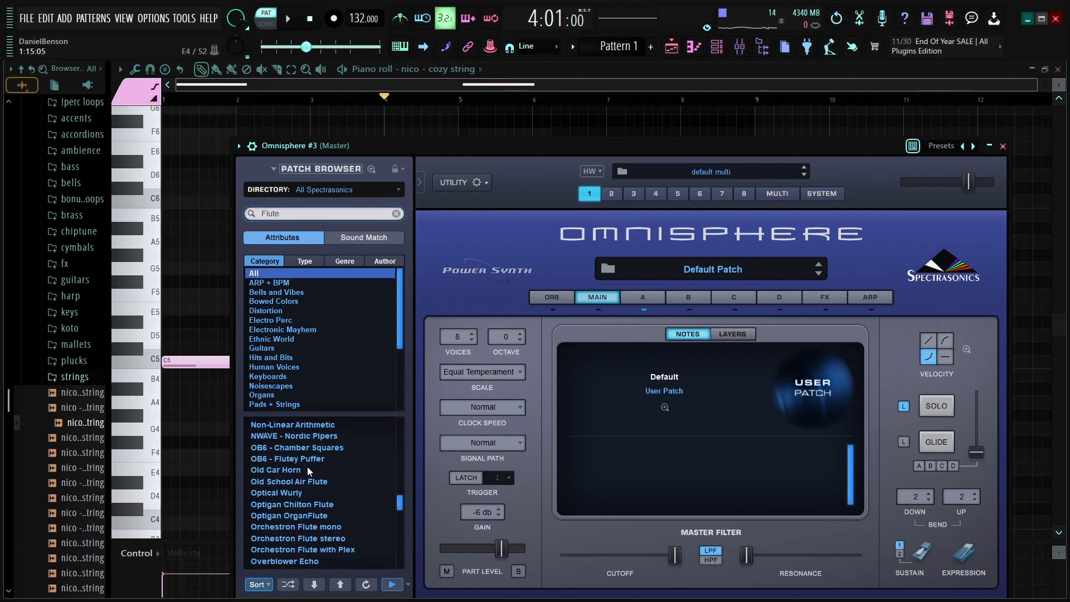
{"action": "scroll", "coordinate": [307, 470], "scroll_direction": "down", "scroll_amount": 8}
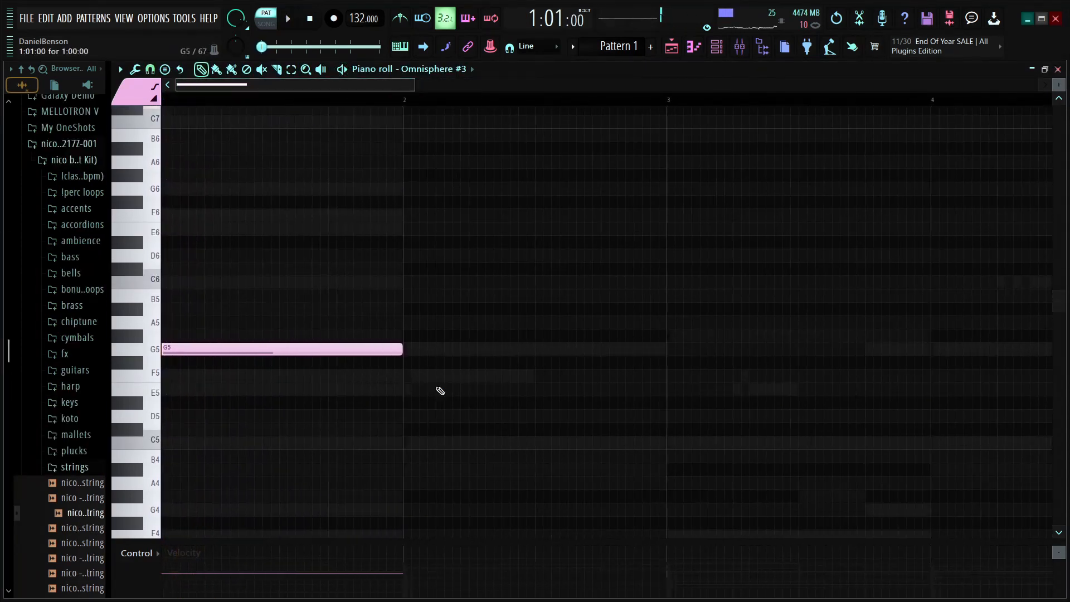
Step: Write an F5, a short E5 and another F5 across bar 1 of the Omnisphere #3 piano roll
{"action": "key", "text": "space"}
{"action": "key", "text": "space"}
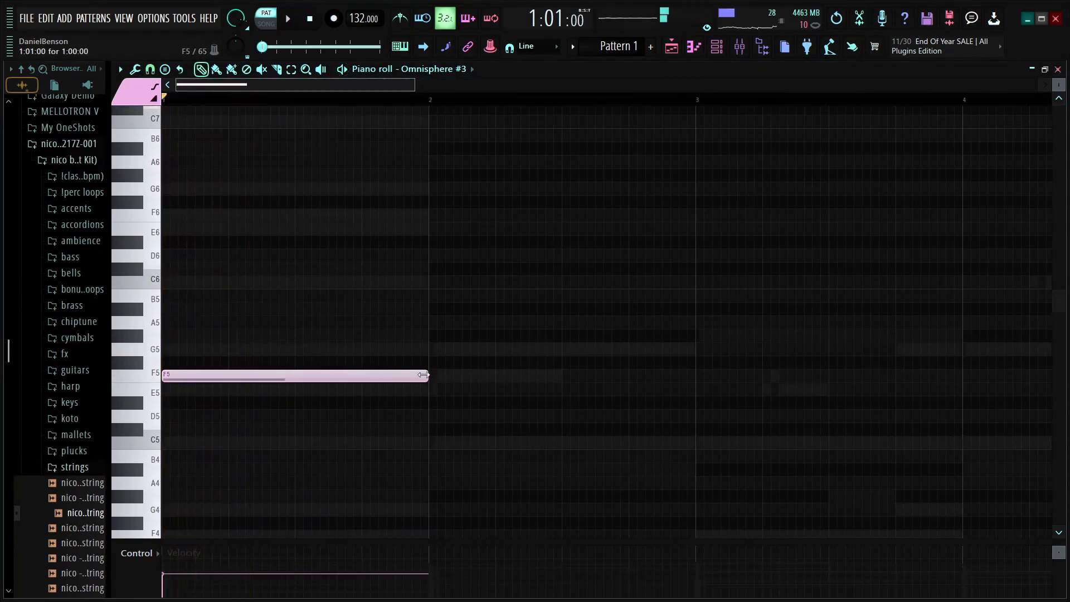
{"action": "key", "text": "space"}
{"action": "left_click_drag", "start_coordinate": [423, 375], "coordinate": [253, 378]}
{"action": "key", "text": "space"}
{"action": "left_click", "coordinate": [263, 392]}
{"action": "key", "text": "space"}
{"action": "left_click", "coordinate": [297, 376]}
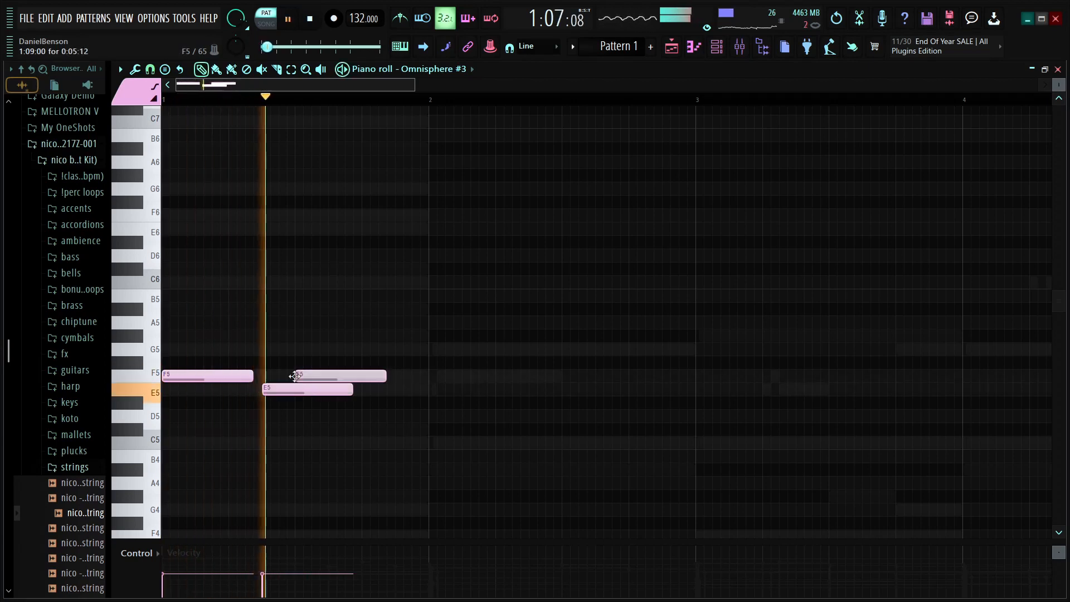
{"action": "key", "text": "space"}
{"action": "left_click_drag", "start_coordinate": [248, 381], "coordinate": [262, 379]}
{"action": "key", "text": "space"}
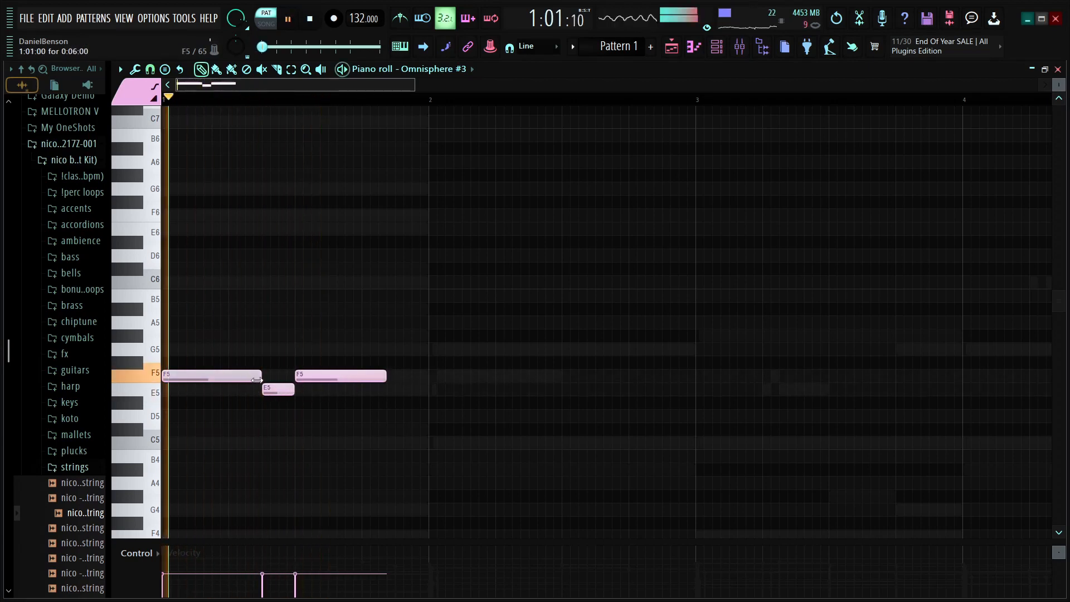
{"action": "left_click_drag", "start_coordinate": [385, 376], "coordinate": [430, 374]}
Step: Fill bar 2 of the Omnisphere #3 part with a half-bar G5 followed by a half-bar G#5
{"action": "left_click", "coordinate": [435, 349]}
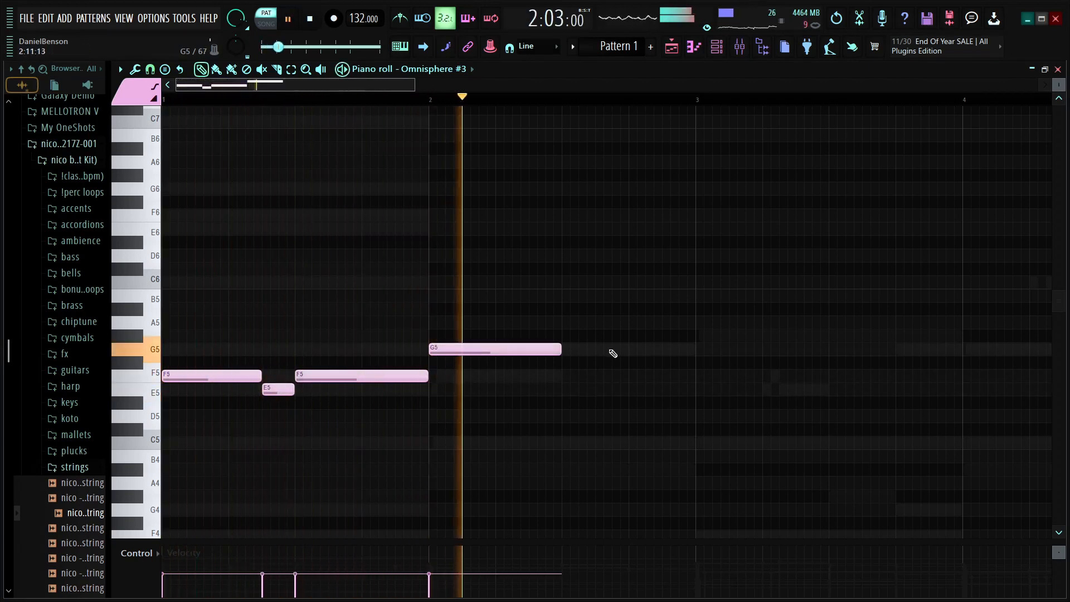
{"action": "key", "text": "space"}
{"action": "left_click", "coordinate": [558, 335]}
{"action": "left_click_drag", "start_coordinate": [557, 334], "coordinate": [566, 334]}
{"action": "key", "text": "space"}
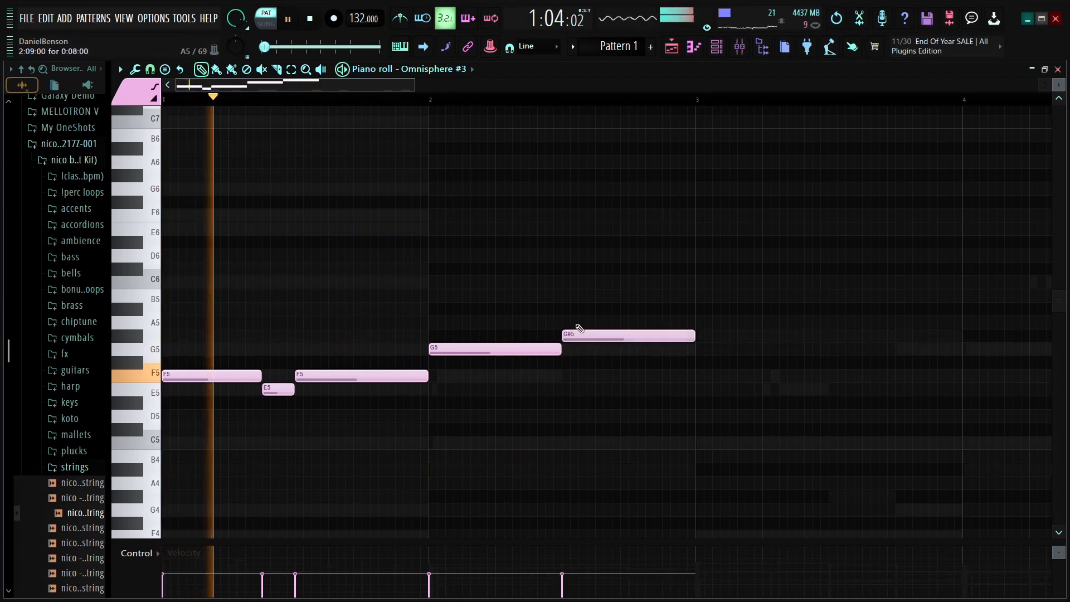
Step: Duplicate the two-bar Omnisphere #3 phrase into bars 3 and 4
{"action": "scroll", "coordinate": [366, 103], "scroll_direction": "down", "scroll_amount": 3}
{"action": "left_click_drag", "start_coordinate": [478, 281], "coordinate": [8, 485]}
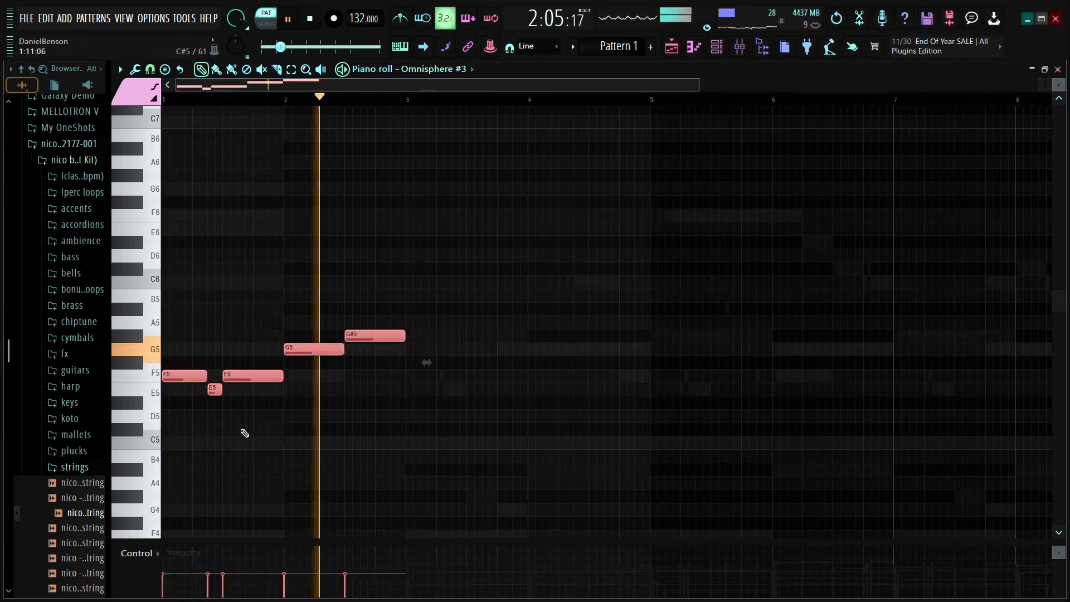
{"action": "key", "text": "ctrl+b"}
{"action": "left_click", "coordinate": [519, 420]}
{"action": "right_click", "coordinate": [520, 419]}
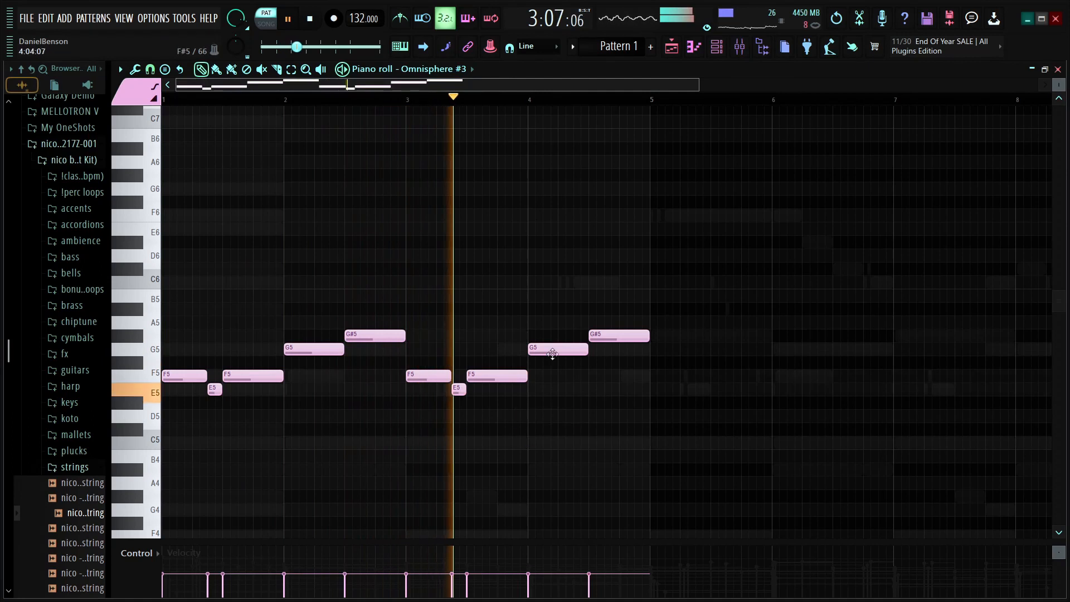
Step: Raise the first note of bar 4 to C6
{"action": "left_click", "coordinate": [559, 351], "text": "ctrl"}
{"action": "key", "text": "shift+Up"}
{"action": "key", "text": "shift+Up"}
{"action": "key", "text": "shift+Up"}
{"action": "key", "text": "shift+Up"}
{"action": "key", "text": "shift+Up"}
{"action": "key", "text": "space"}
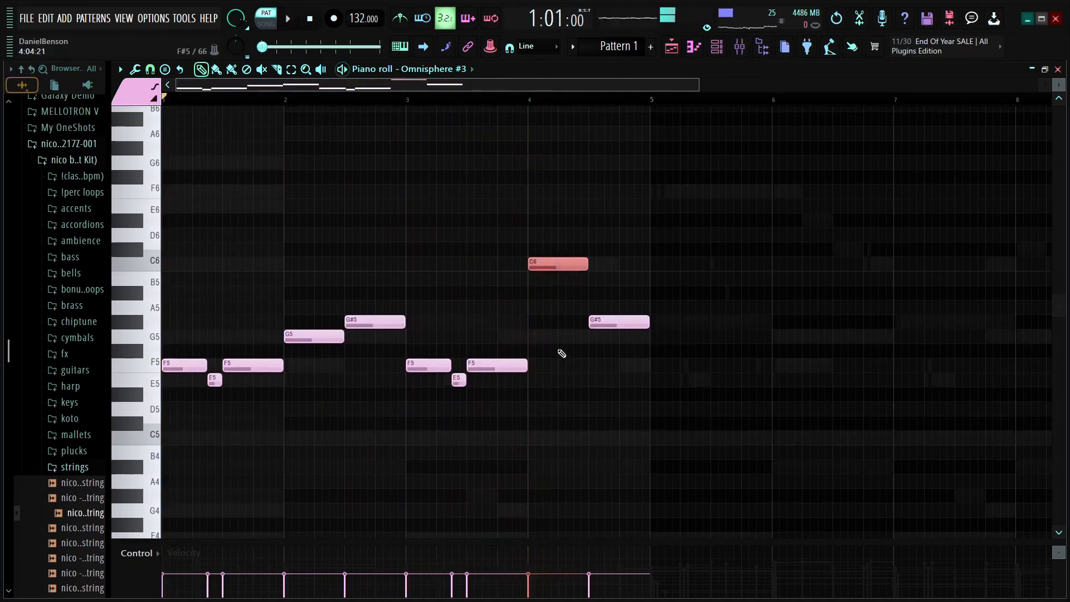
Step: Raise the short E5 note in bar 3 to G5 and audition the phrase
{"action": "key", "text": "space"}
{"action": "key", "text": "space"}
{"action": "left_click", "coordinate": [458, 379]}
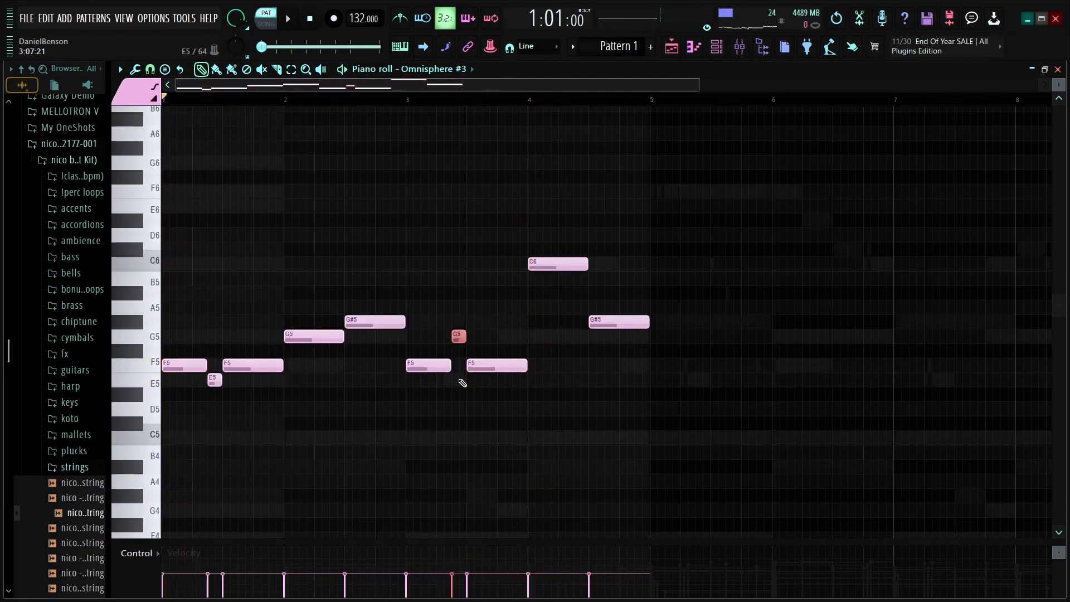
{"action": "key", "text": "space"}
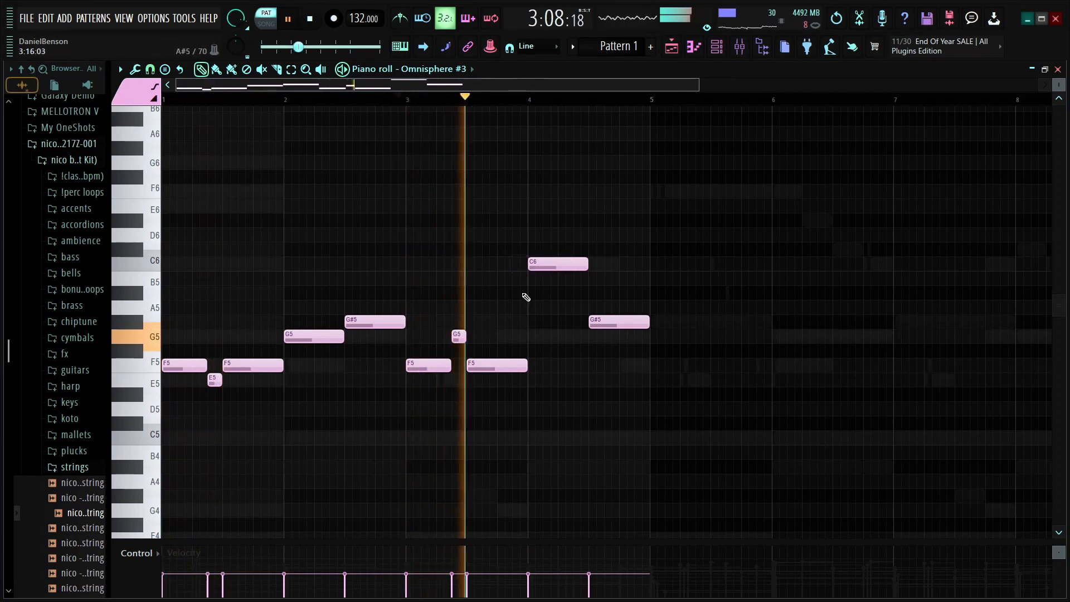
Step: Try repeating the four-bar Omnisphere #3 melody in bars 5 to 8
{"action": "key", "text": "ctrl+a"}
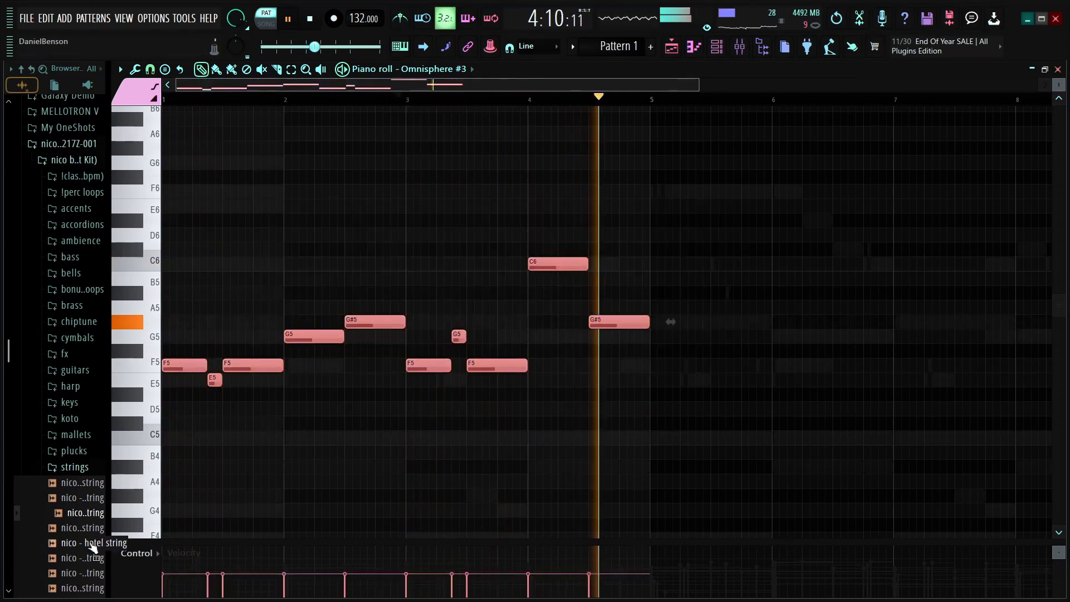
{"action": "key", "text": "ctrl+b"}
{"action": "key", "text": "space"}
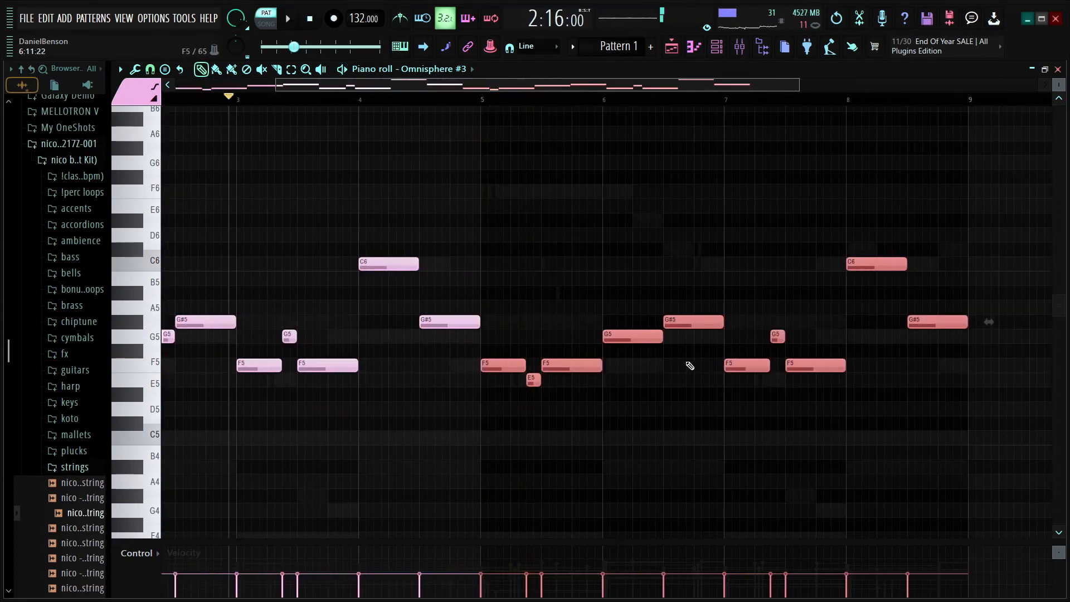
{"action": "key", "text": "Delete"}
Step: Play the four-bar Omnisphere #3 melody from the beginning to check it against the other layers
{"action": "key", "text": "space"}
{"action": "scroll", "coordinate": [430, 92], "scroll_direction": "down", "scroll_amount": 3}
{"action": "key", "text": "space"}
{"action": "key", "text": "space"}
{"action": "left_click_drag", "start_coordinate": [239, 99], "coordinate": [4, 140]}
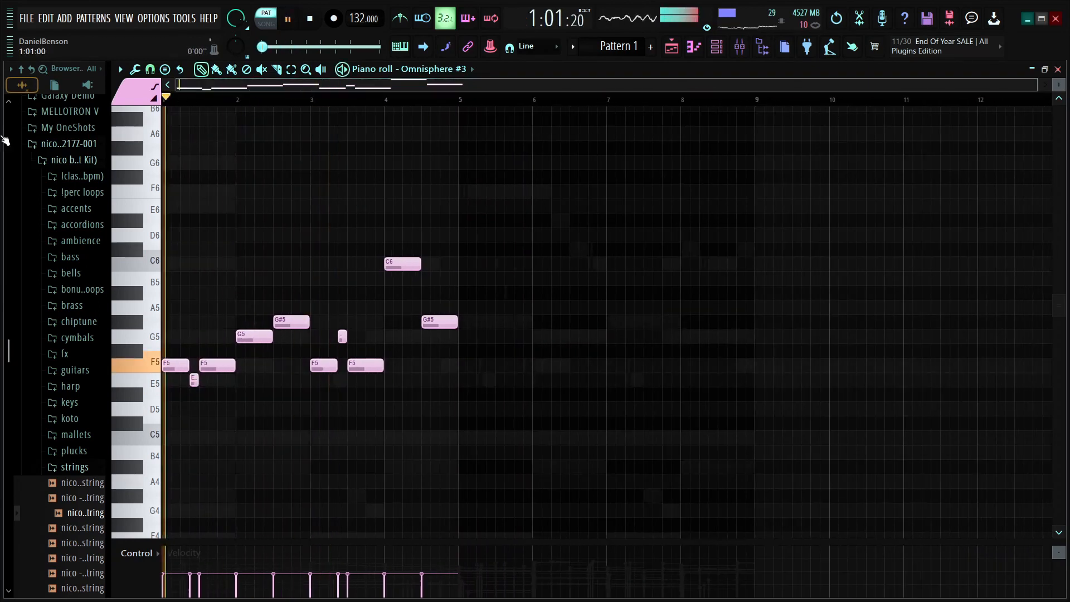
{"action": "scroll", "coordinate": [300, 100], "scroll_direction": "up", "scroll_amount": 3}
{"action": "left_click_drag", "start_coordinate": [300, 100], "coordinate": [7, 139]}
{"action": "key", "text": "space"}
Step: Raise the last note of bar 4 to A#5 and play the melody
{"action": "left_click", "coordinate": [696, 319], "text": "ctrl"}
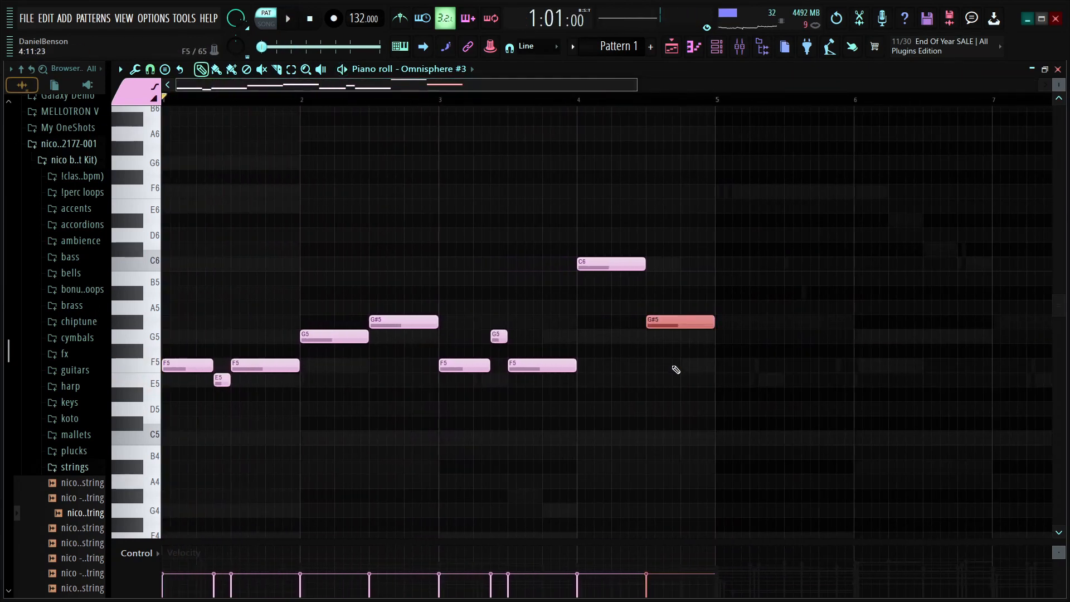
{"action": "key", "text": "Up"}
{"action": "key", "text": "Up"}
{"action": "key", "text": "space"}
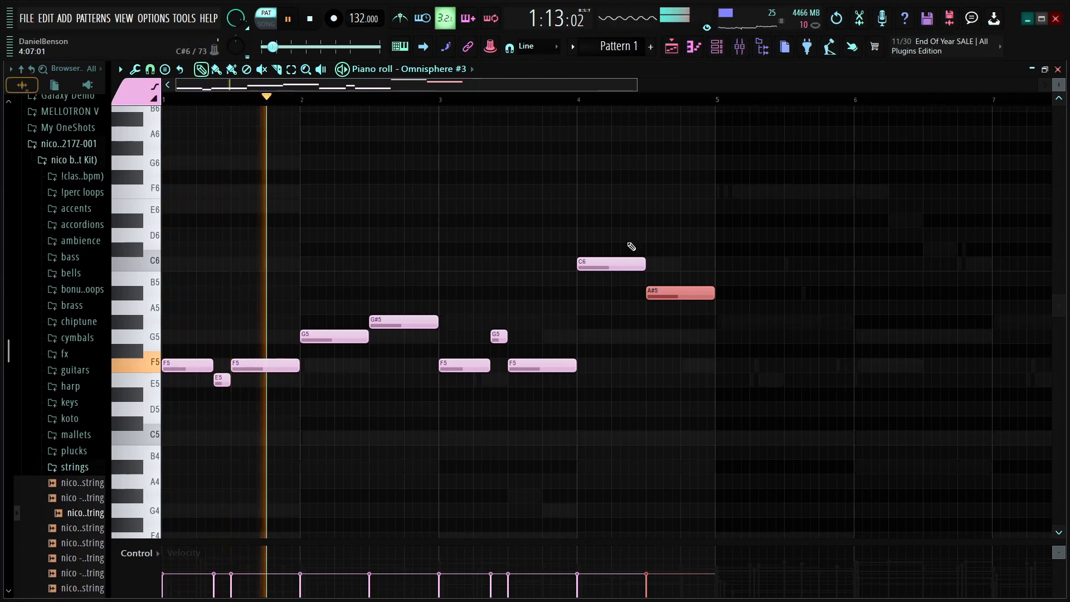
Step: Audition the end of the melody and duplicate all its notes into bars 5 to 8
{"action": "left_click", "coordinate": [538, 100]}
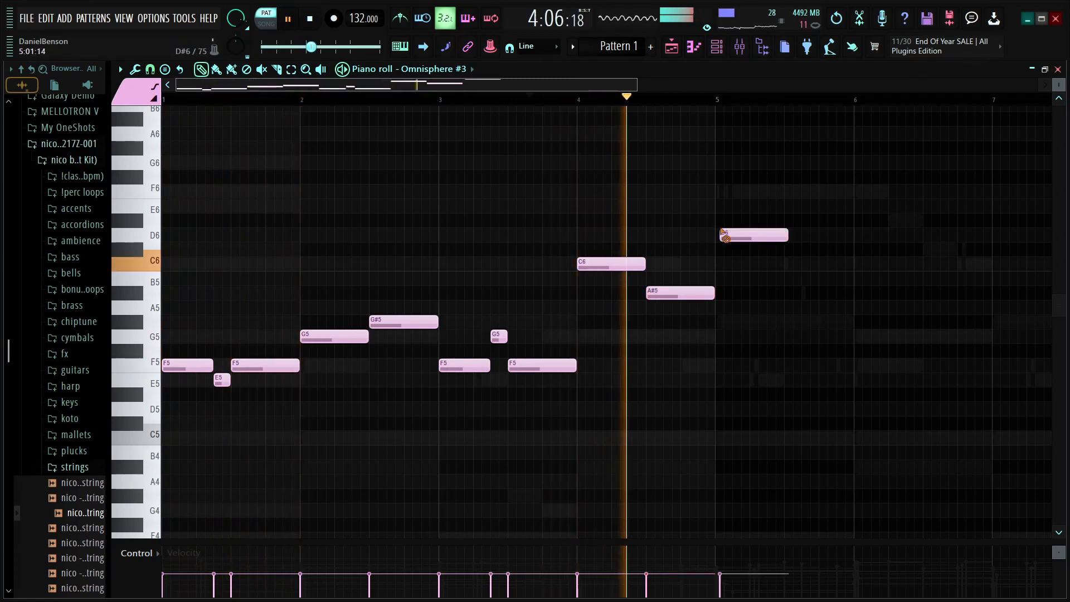
{"action": "key", "text": "ctrl+a"}
{"action": "key", "text": "ctrl+b"}
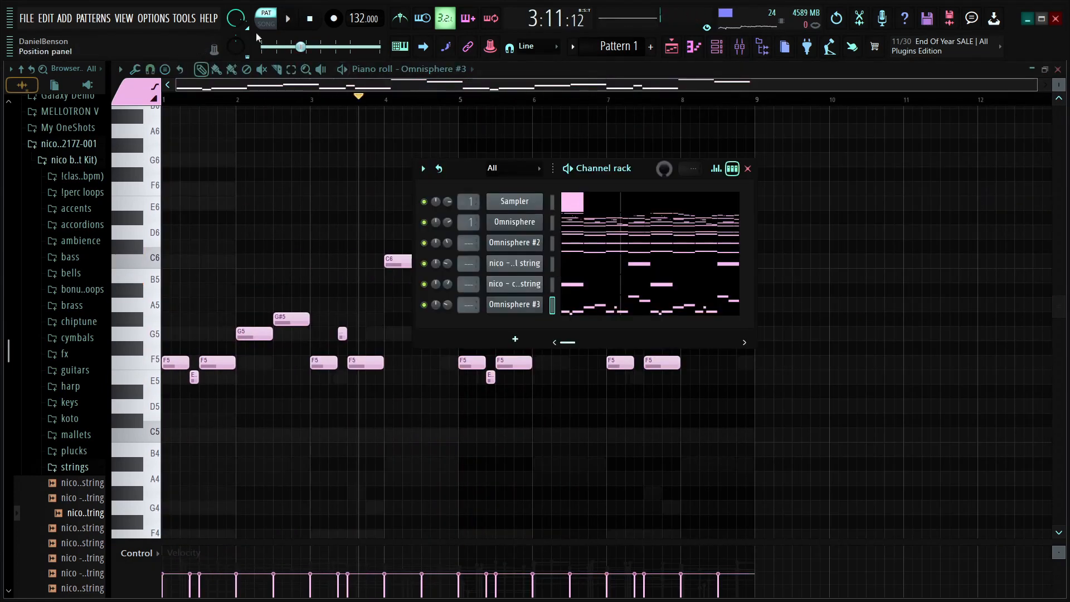
Step: Add a Serum channel and load the BASS - Animalstyle preset from the Adapt Serum Bank
{"action": "left_click", "coordinate": [515, 339]}
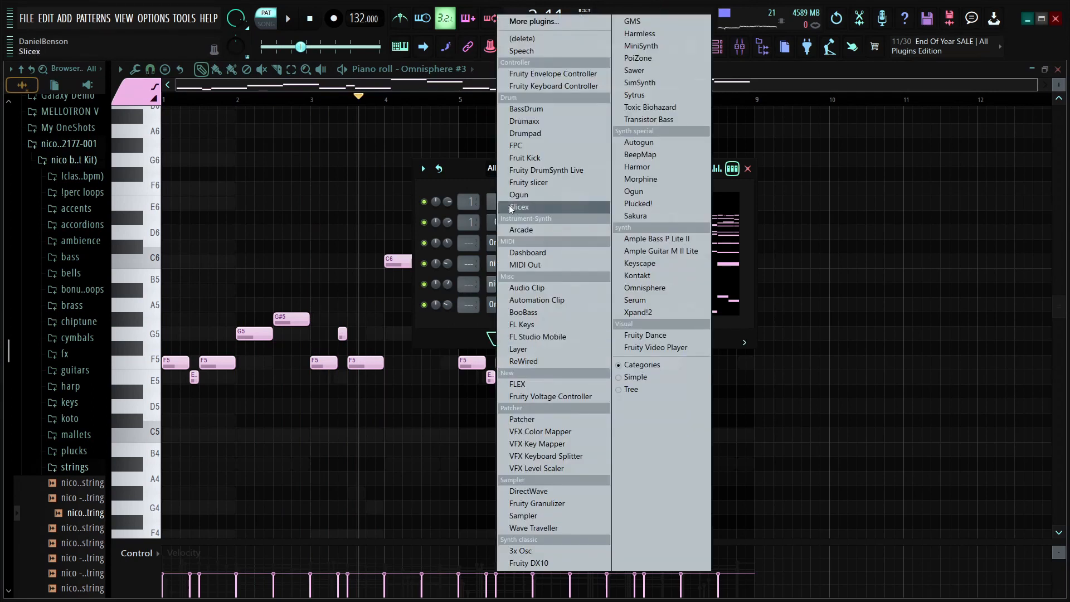
{"action": "left_click", "coordinate": [644, 300]}
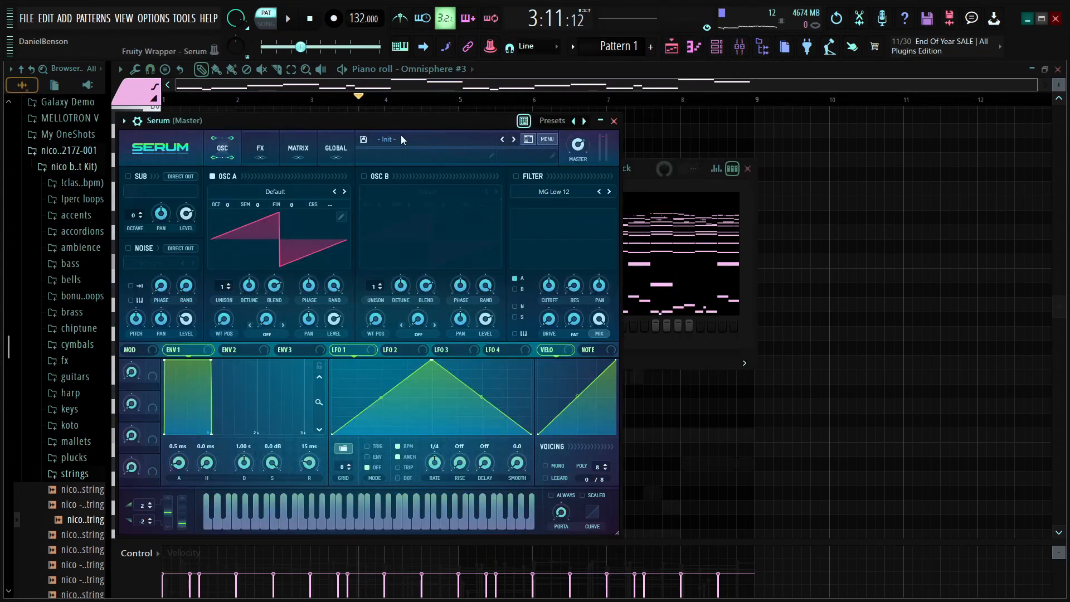
{"action": "left_click", "coordinate": [402, 140]}
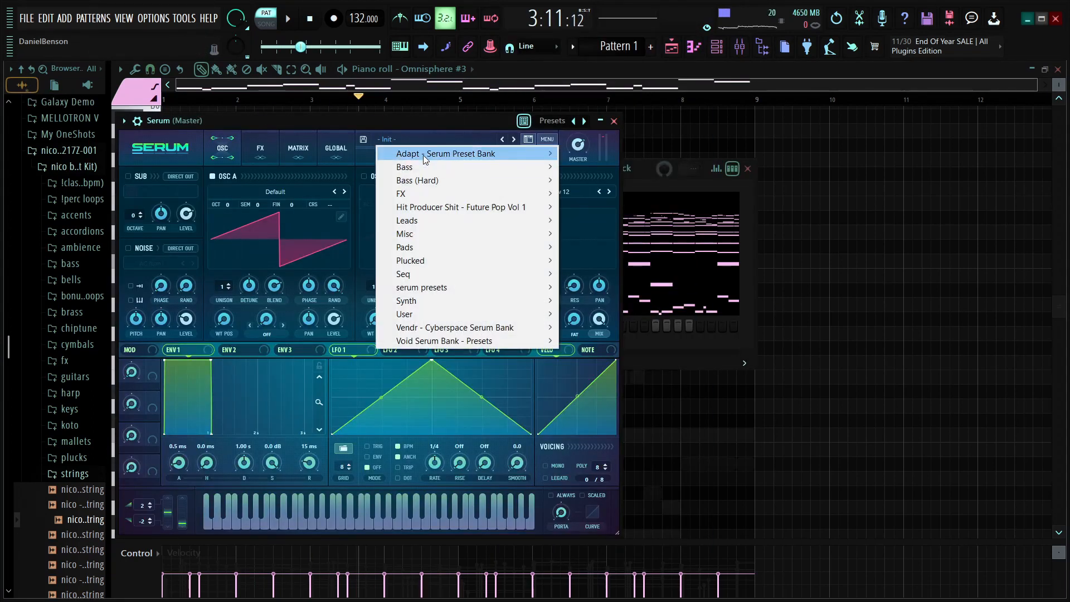
{"action": "mouse_move", "coordinate": [423, 155]}
{"action": "mouse_move", "coordinate": [633, 161]}
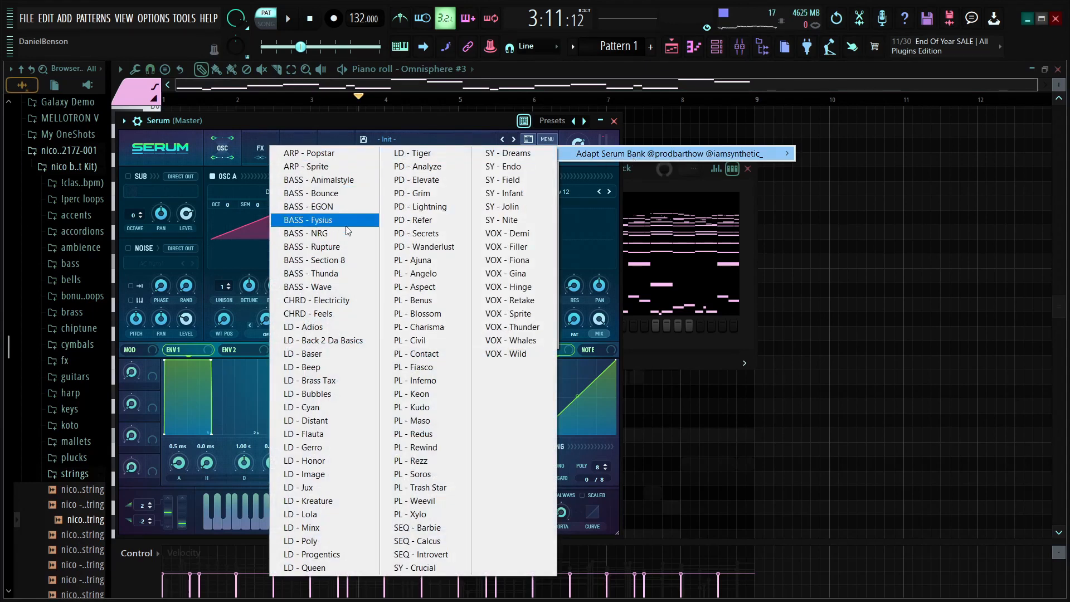
{"action": "left_click", "coordinate": [342, 181]}
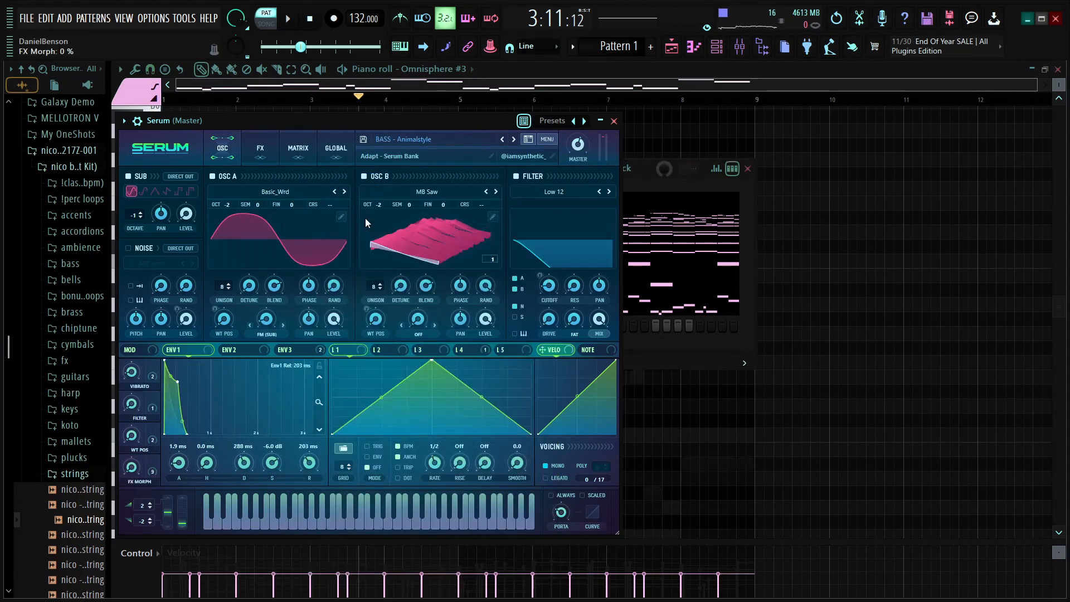
{"action": "left_click", "coordinate": [513, 139]}
{"action": "left_click", "coordinate": [505, 140]}
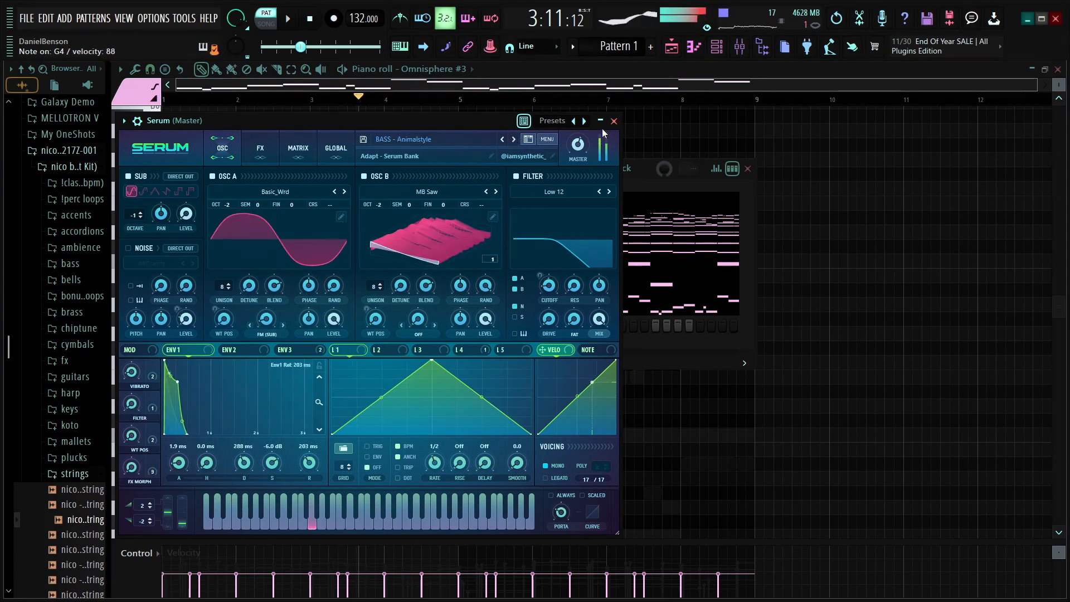
Step: Place half-bar Serum bass notes at the starts of bars 1 to 4, alternating F4 and E4
{"action": "left_click", "coordinate": [614, 121]}
{"action": "right_click", "coordinate": [522, 335]}
{"action": "left_click", "coordinate": [592, 325]}
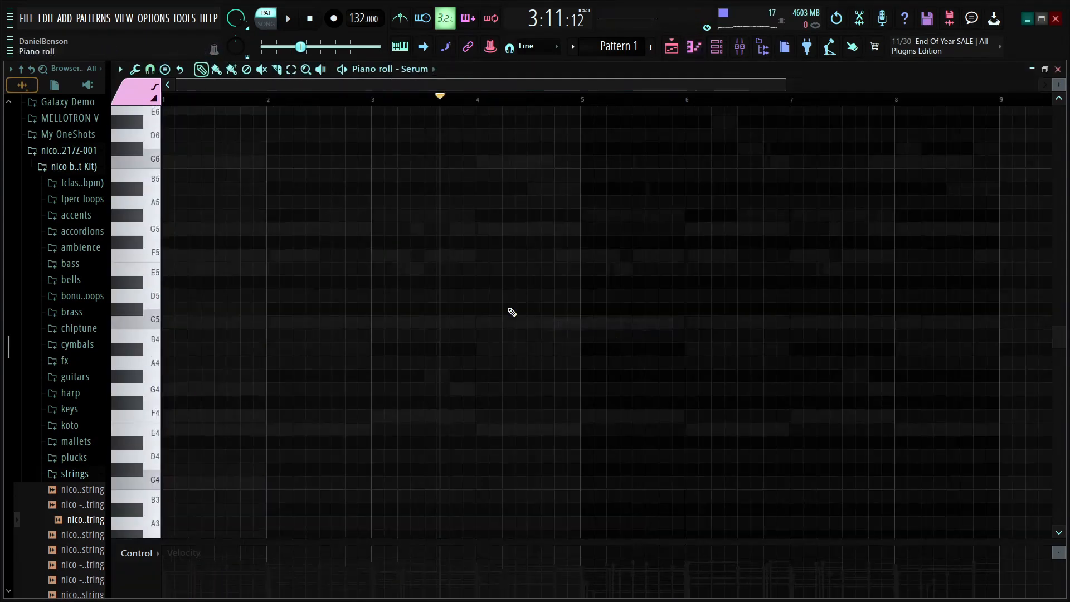
{"action": "left_click", "coordinate": [273, 269]}
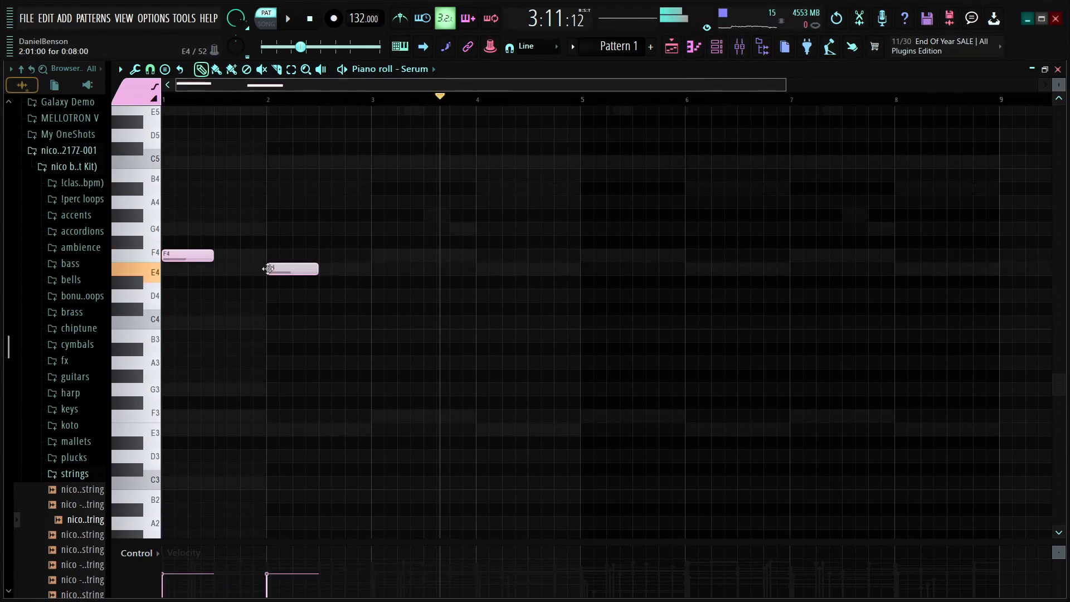
{"action": "left_click", "coordinate": [379, 255]}
{"action": "left_click_drag", "start_coordinate": [397, 256], "coordinate": [394, 255]}
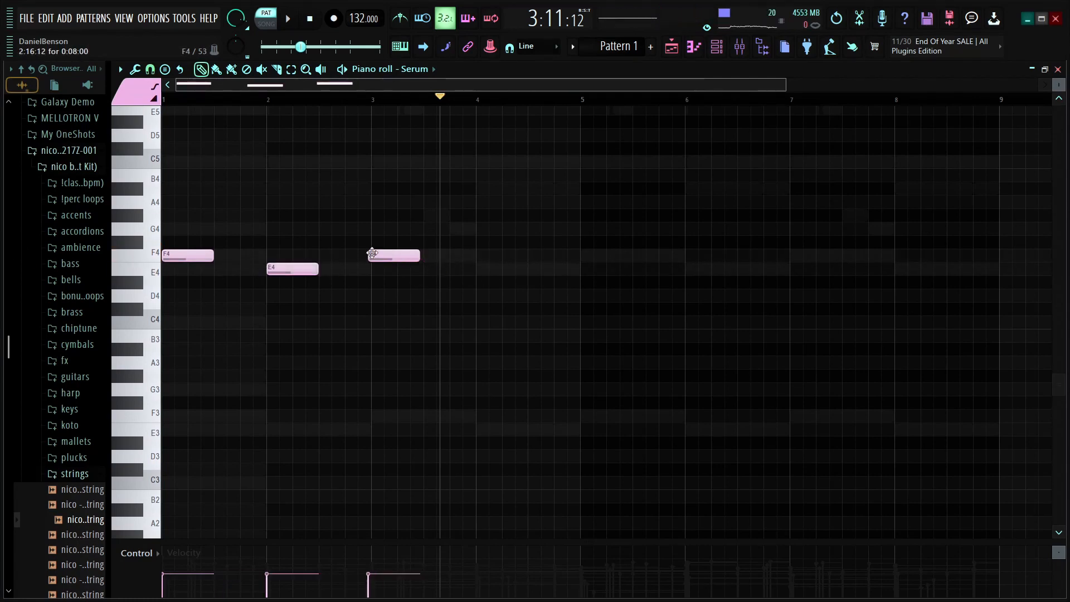
{"action": "key", "text": "space"}
{"action": "left_click", "coordinate": [480, 270]}
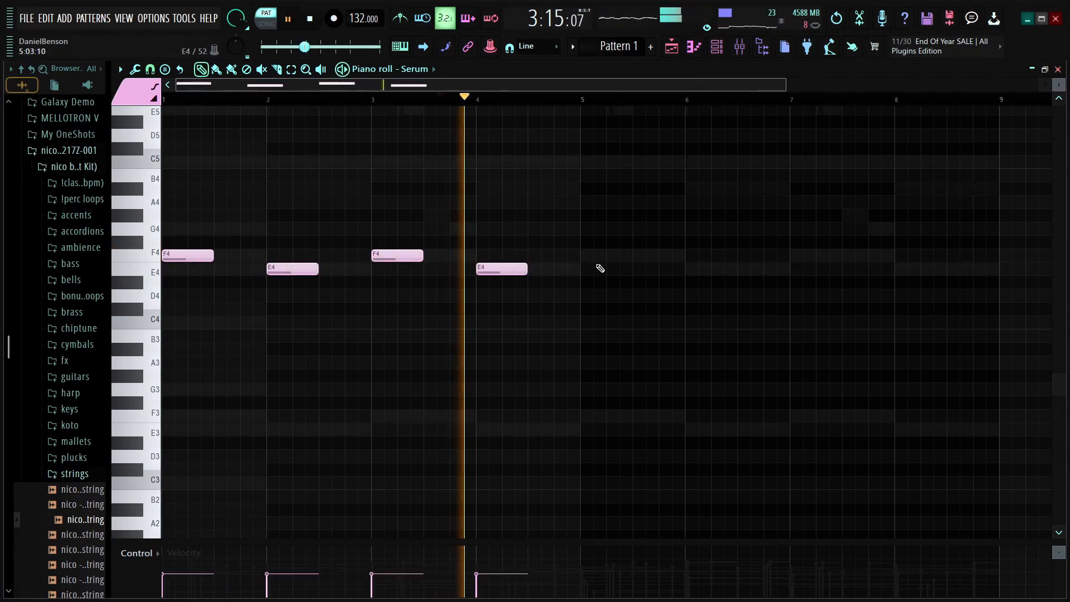
Step: Extend the four bass notes to full bars using a helper F4 at bar 5, and remove the helper note
{"action": "left_click", "coordinate": [585, 255]}
{"action": "key", "text": "ctrl+l"}
{"action": "right_click", "coordinate": [617, 257], "text": "ctrl"}
{"action": "key", "text": "space"}
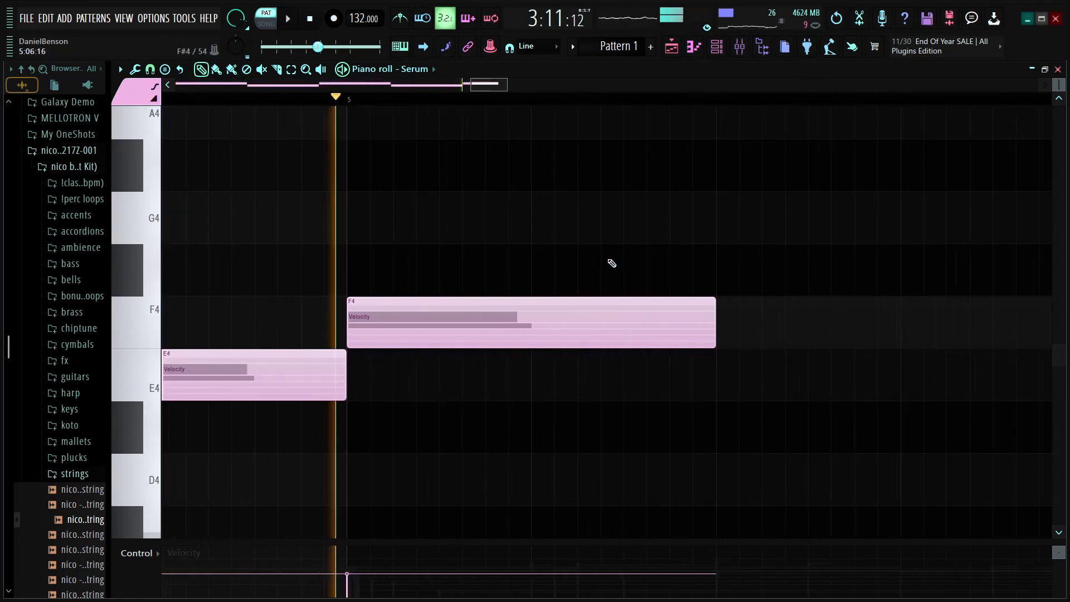
{"action": "right_click", "coordinate": [549, 304]}
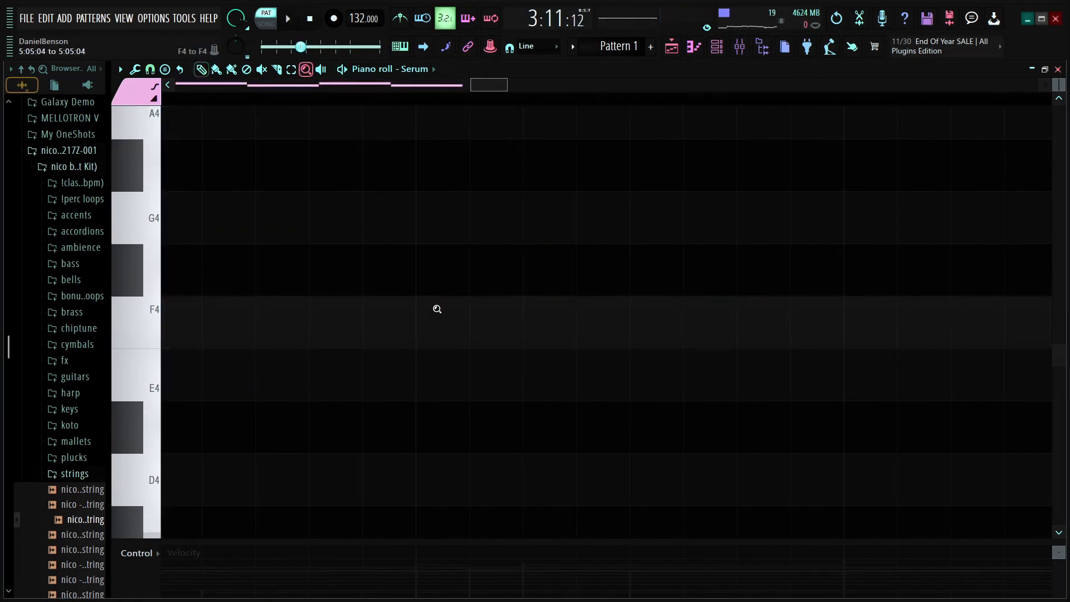
{"action": "right_click", "coordinate": [437, 309], "text": "ctrl"}
Step: Duplicate all four bass notes into bars 5 to 8 and play the bass line
{"action": "key", "text": "ctrl+a"}
{"action": "key", "text": "ctrl+b"}
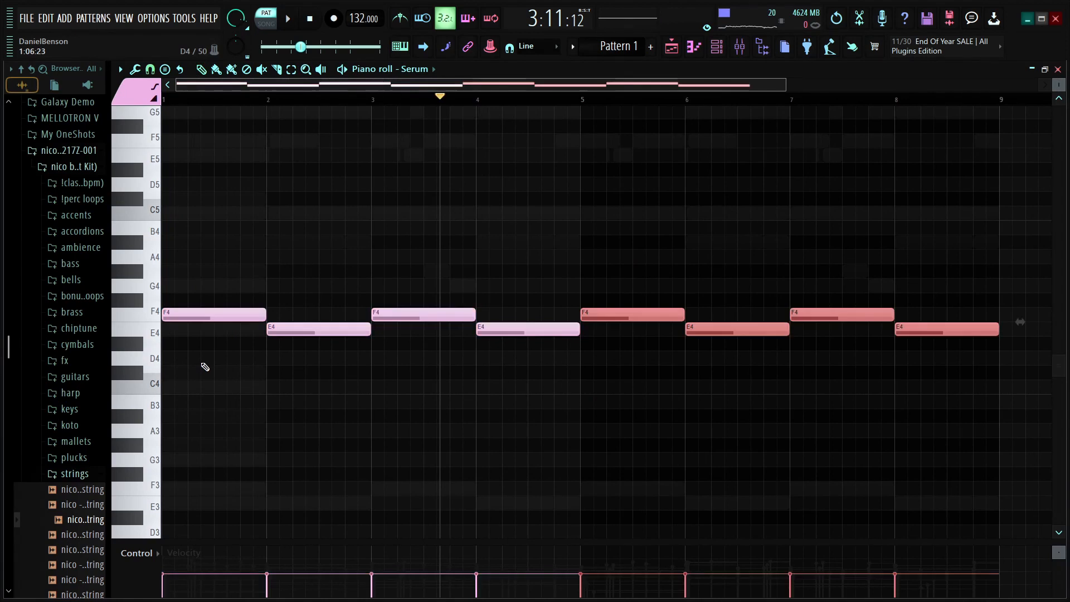
{"action": "key", "text": "space"}
{"action": "left_click", "coordinate": [554, 214]}
{"action": "right_click", "coordinate": [555, 215]}
Step: Shorten all eight Serum bass notes together so each covers only the beginning of its bar
{"action": "left_click_drag", "start_coordinate": [370, 84], "coordinate": [10, 126]}
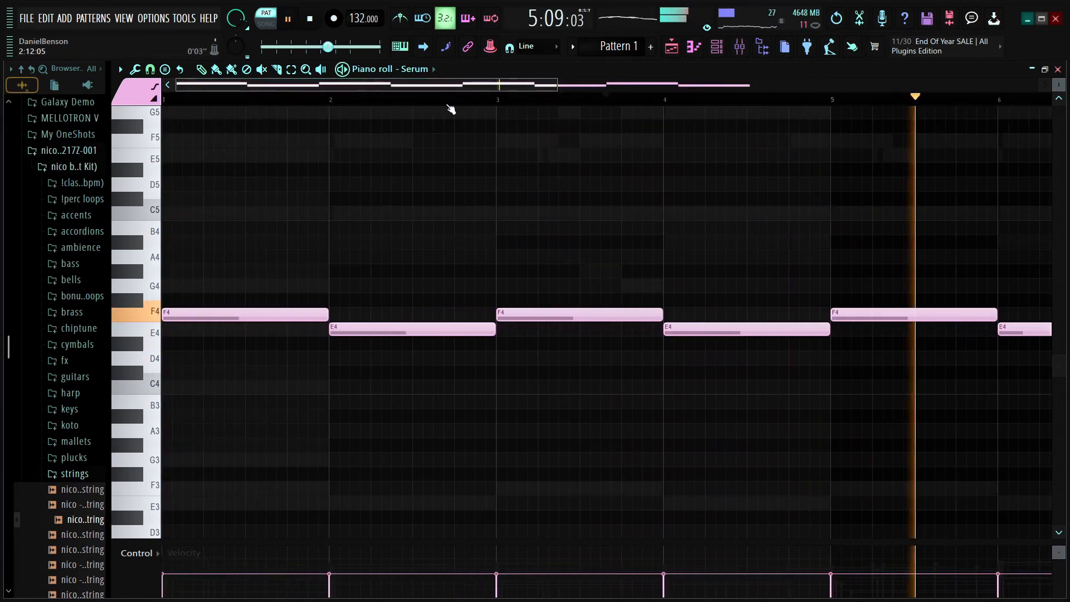
{"action": "scroll", "coordinate": [435, 102], "scroll_direction": "down", "scroll_amount": 3}
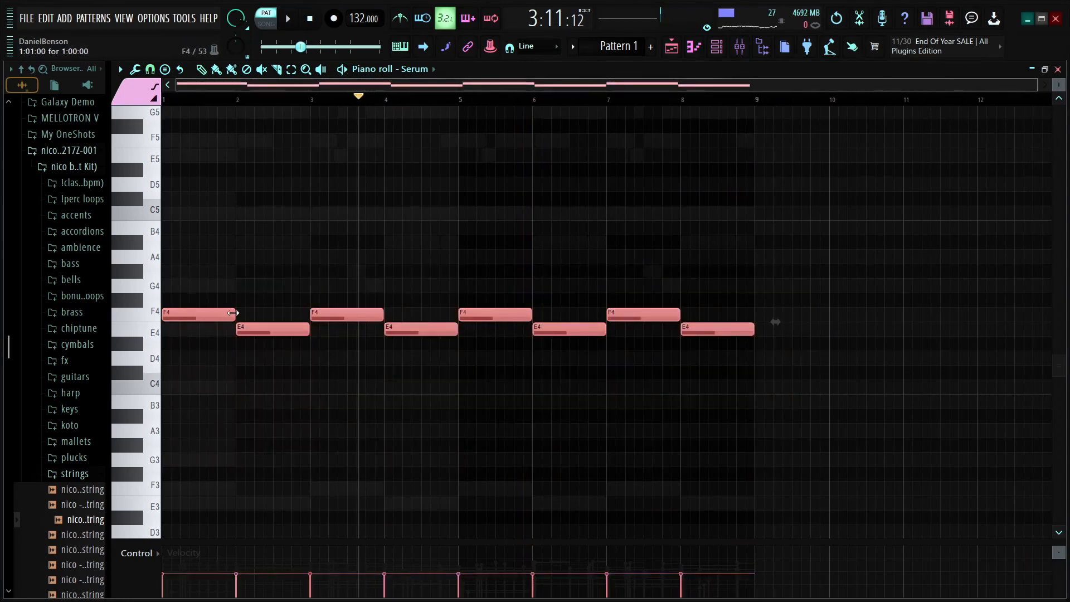
{"action": "left_click_drag", "start_coordinate": [232, 313], "coordinate": [177, 320]}
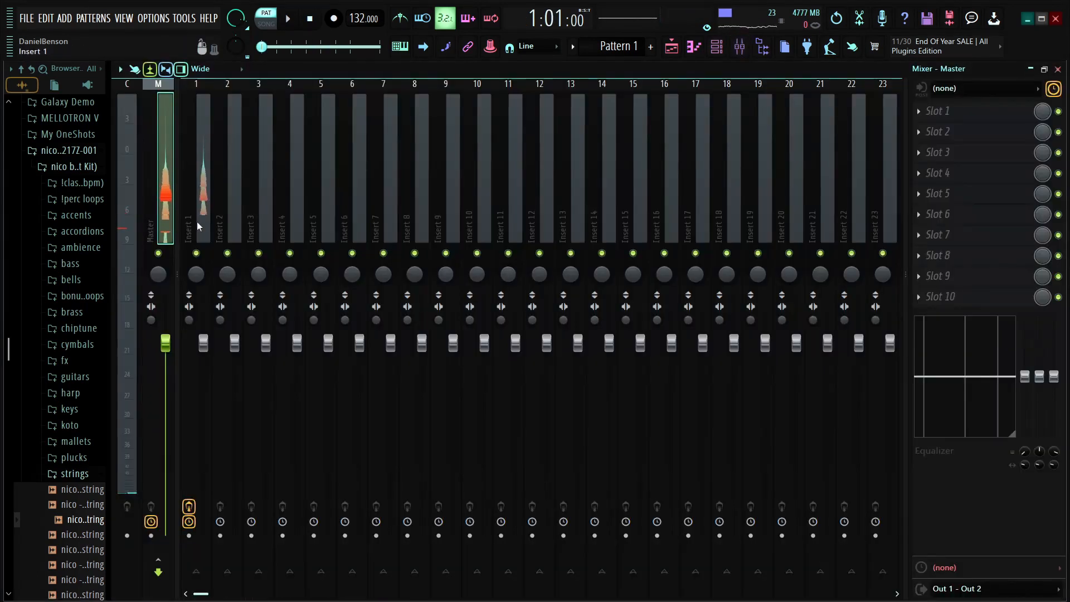
Step: Route the selected channels to consecutive mixer tracks starting from Insert 1
{"action": "right_click", "coordinate": [203, 220]}
{"action": "mouse_move", "coordinate": [252, 214]}
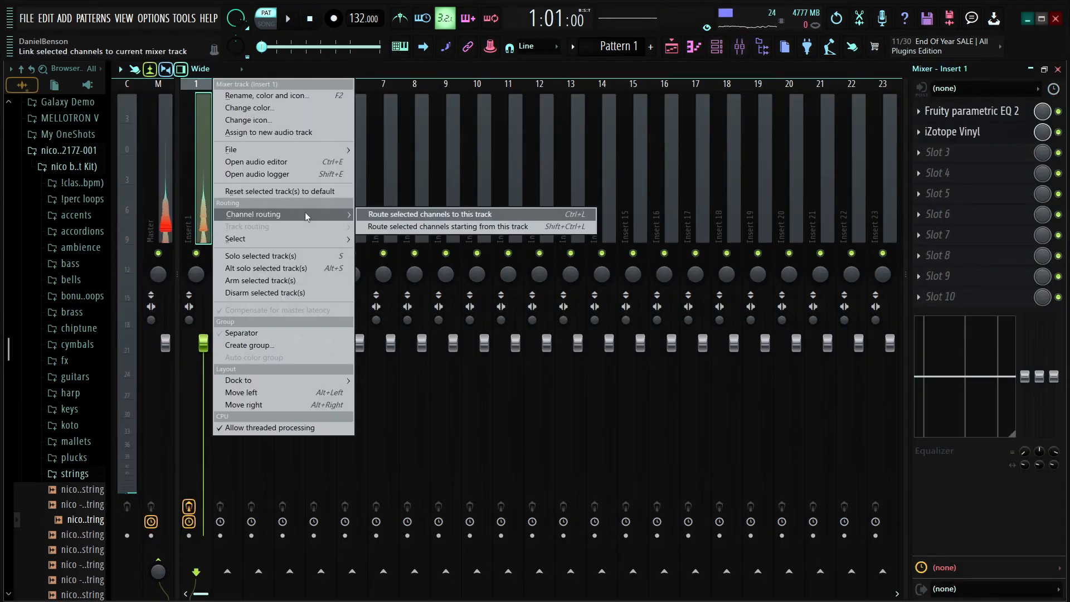
{"action": "left_click", "coordinate": [424, 227]}
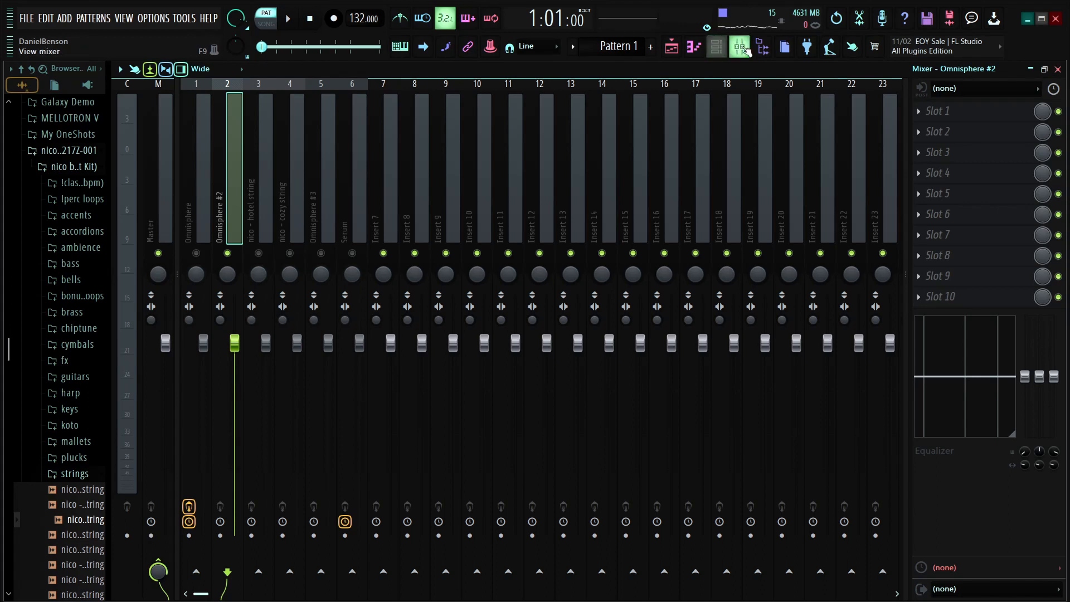
Step: Play the soloed Omnisphere #2 and raise its channel volume to about 97%
{"action": "left_click", "coordinate": [718, 50]}
{"action": "left_click", "coordinate": [714, 52]}
{"action": "left_click", "coordinate": [714, 51]}
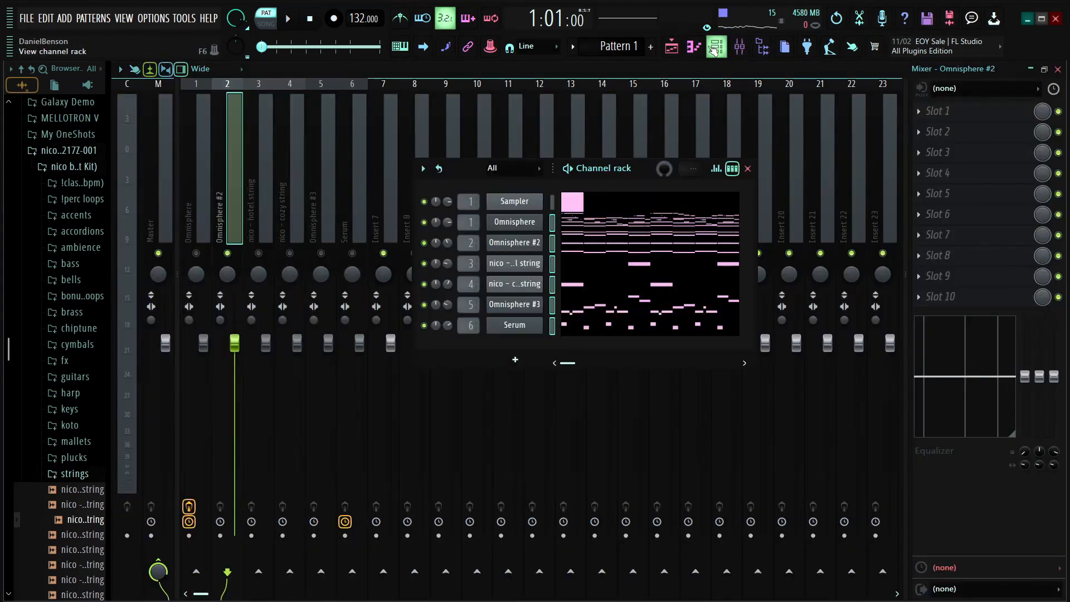
{"action": "key", "text": "space"}
{"action": "left_click_drag", "start_coordinate": [449, 243], "coordinate": [449, 189]}
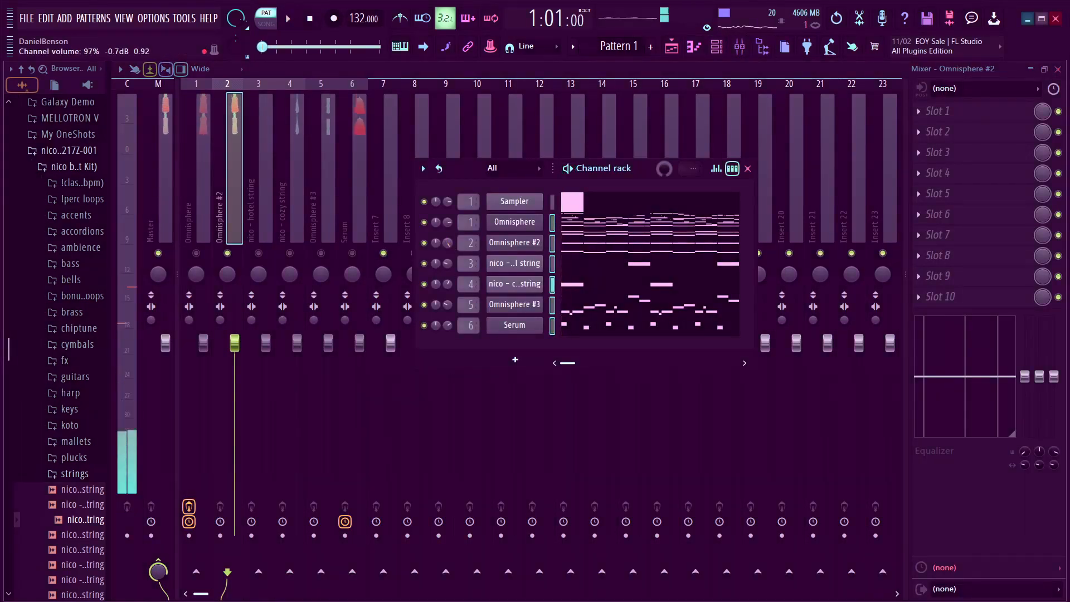
Step: Solo the hotel string mixer track and raise its channel volume to 100%
{"action": "left_click", "coordinate": [228, 253]}
{"action": "left_click", "coordinate": [259, 253]}
{"action": "left_click", "coordinate": [716, 49]}
{"action": "left_click_drag", "start_coordinate": [448, 263], "coordinate": [448, 207]}
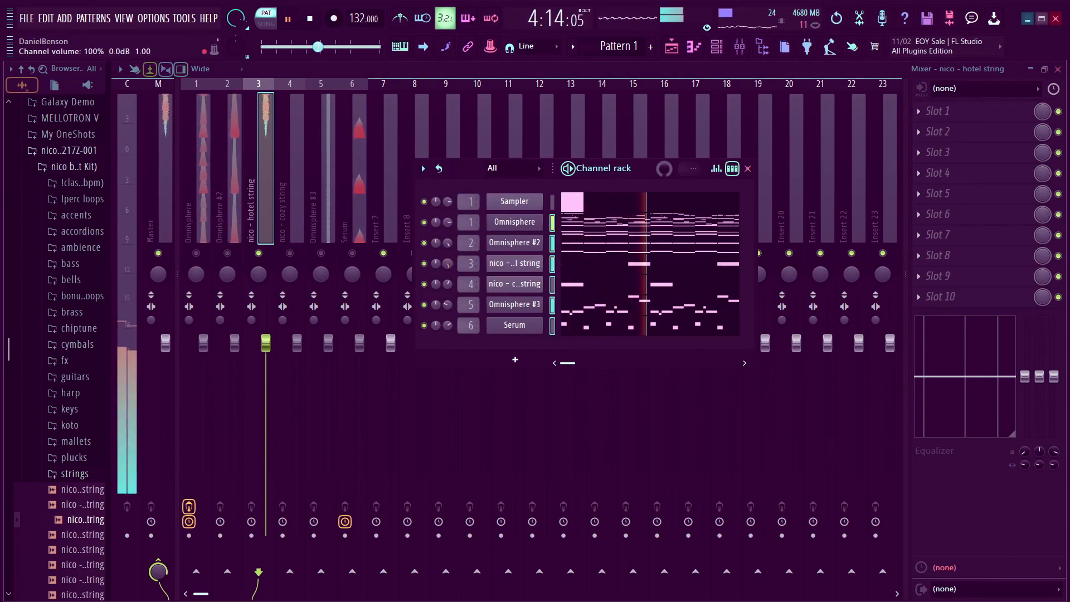
Step: Check the hotel string's channel settings and notes and play it soloed
{"action": "key", "text": "space"}
{"action": "key", "text": "space"}
{"action": "left_click", "coordinate": [514, 263]}
{"action": "left_click", "coordinate": [656, 149]}
{"action": "right_click", "coordinate": [543, 261]}
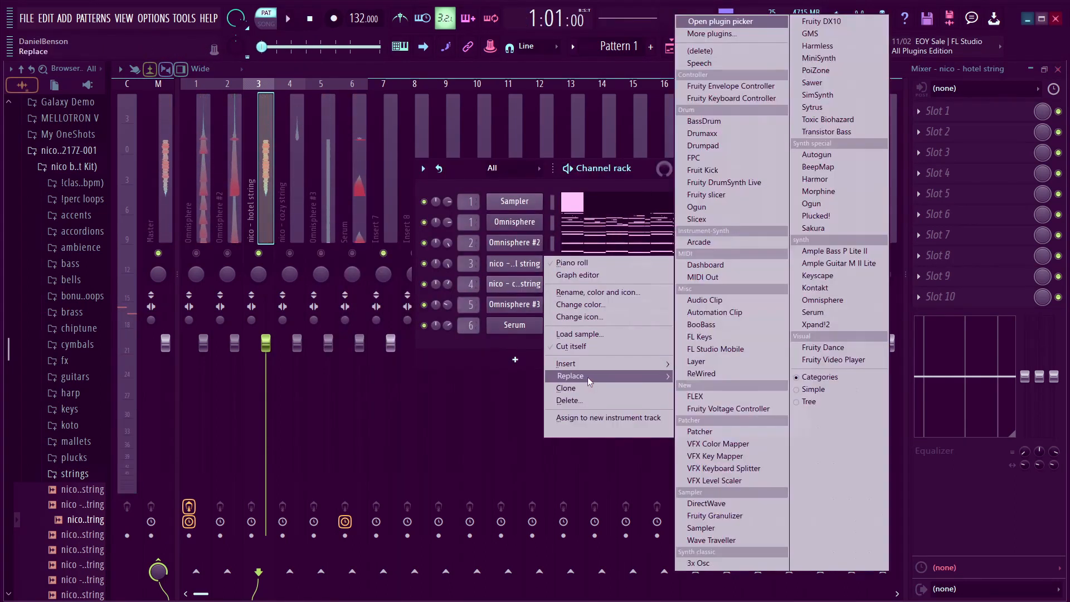
{"action": "left_click", "coordinate": [574, 265]}
{"action": "key", "text": "space"}
{"action": "left_click", "coordinate": [740, 47]}
{"action": "scroll", "coordinate": [335, 84], "scroll_direction": "up", "scroll_amount": 2}
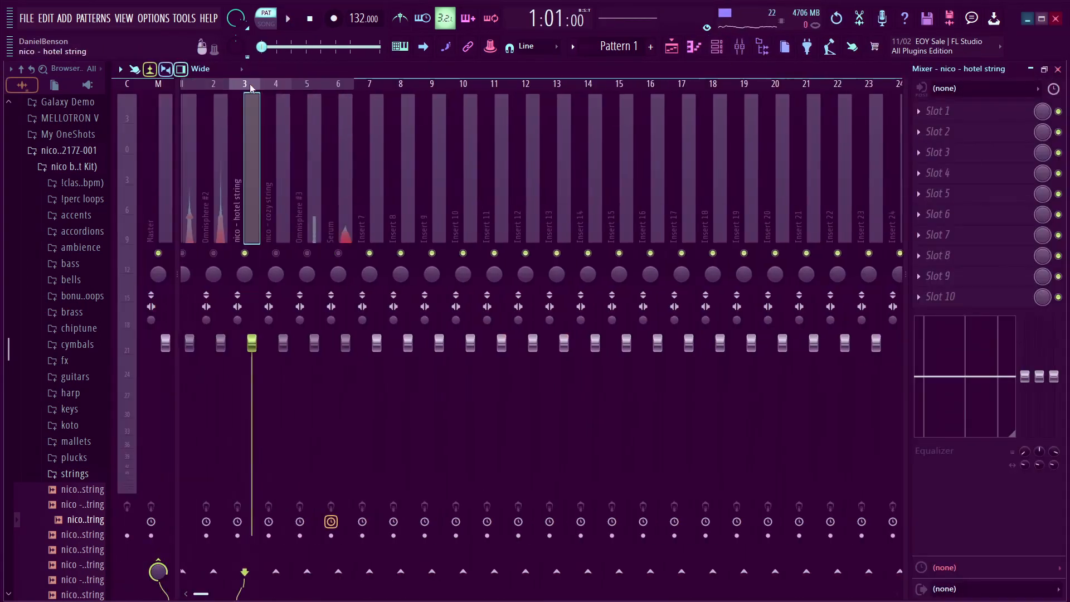
{"action": "key", "text": "space"}
{"action": "left_click", "coordinate": [716, 47]}
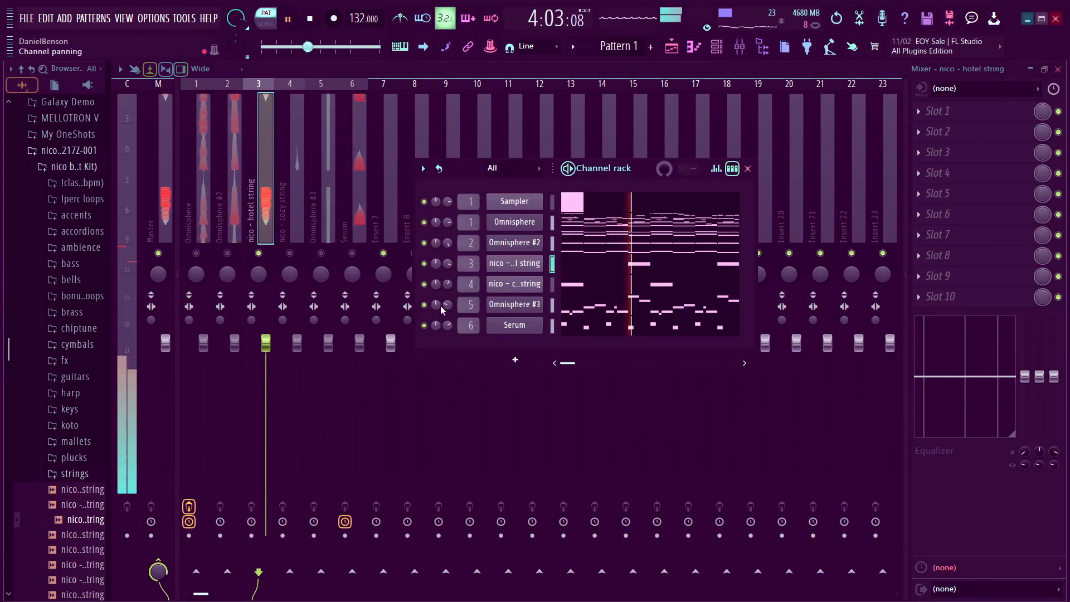
{"action": "key", "text": "space"}
Step: Solo the cozy string mixer track and play it repeatedly from the beginning
{"action": "right_click", "coordinate": [290, 253]}
{"action": "left_click", "coordinate": [300, 47]}
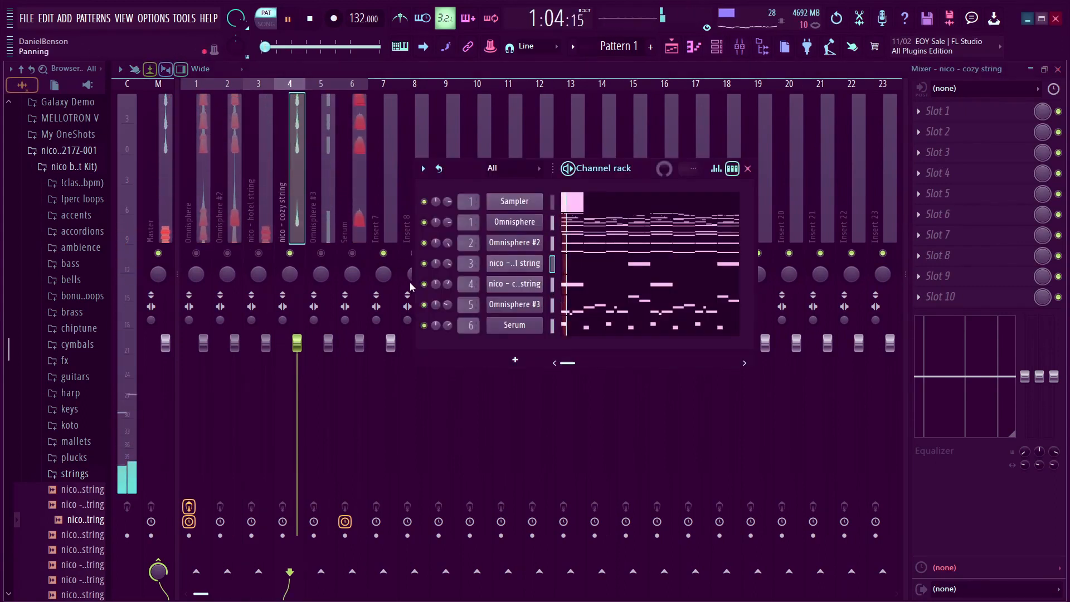
{"action": "key", "text": "space"}
{"action": "key", "text": "space"}
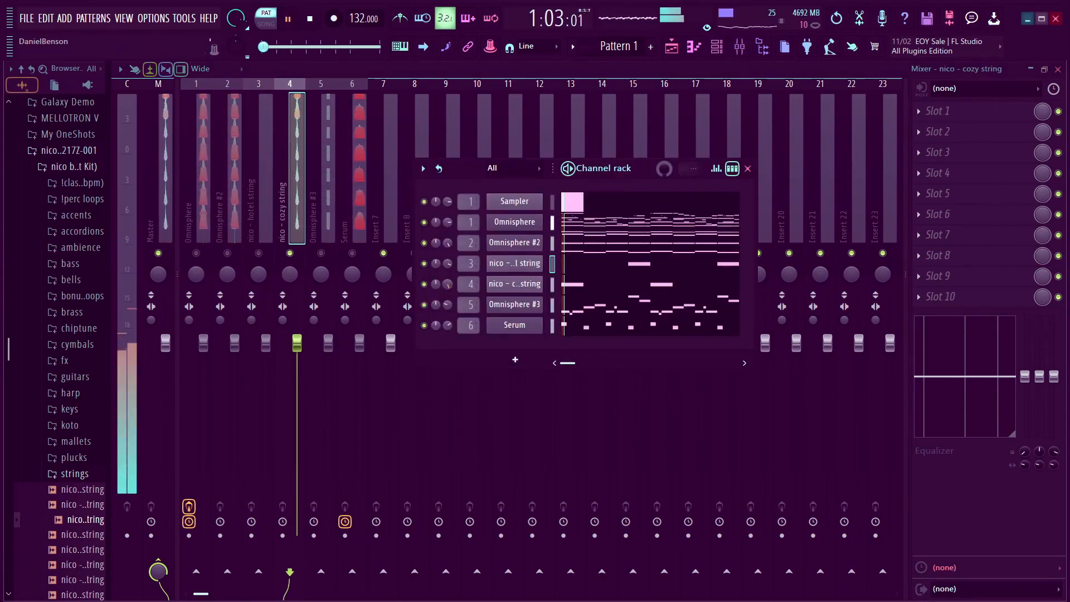
{"action": "key", "text": "space"}
{"action": "key", "text": "space"}
{"action": "key", "text": "space"}
Step: Check the cozy string's notes and lower its channel volume slightly during playback
{"action": "right_click", "coordinate": [538, 283]}
{"action": "left_click", "coordinate": [582, 283]}
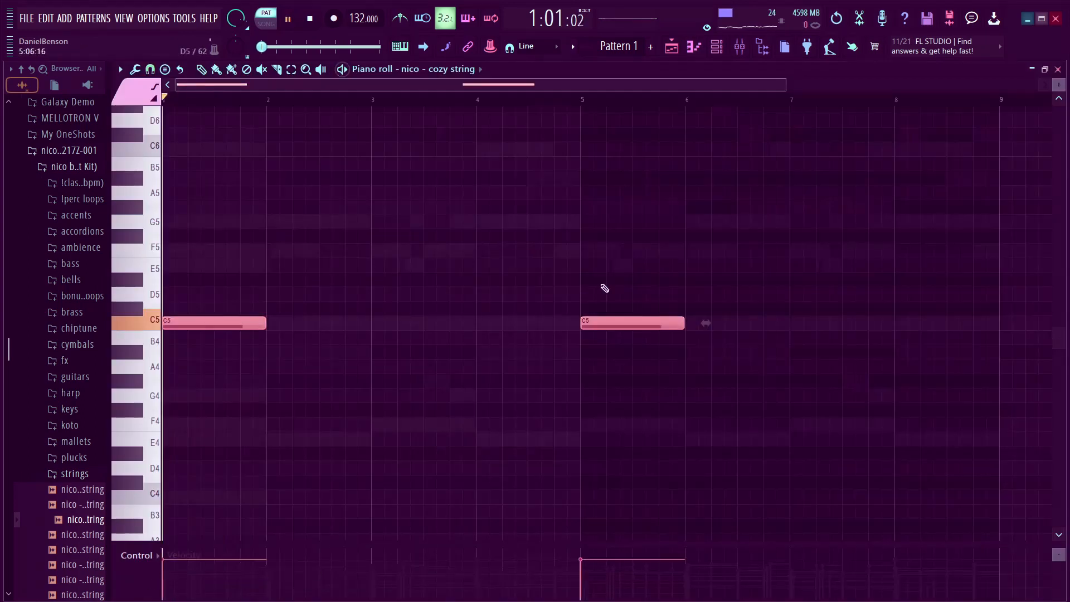
{"action": "scroll", "coordinate": [604, 289], "scroll_direction": "down", "scroll_amount": 1}
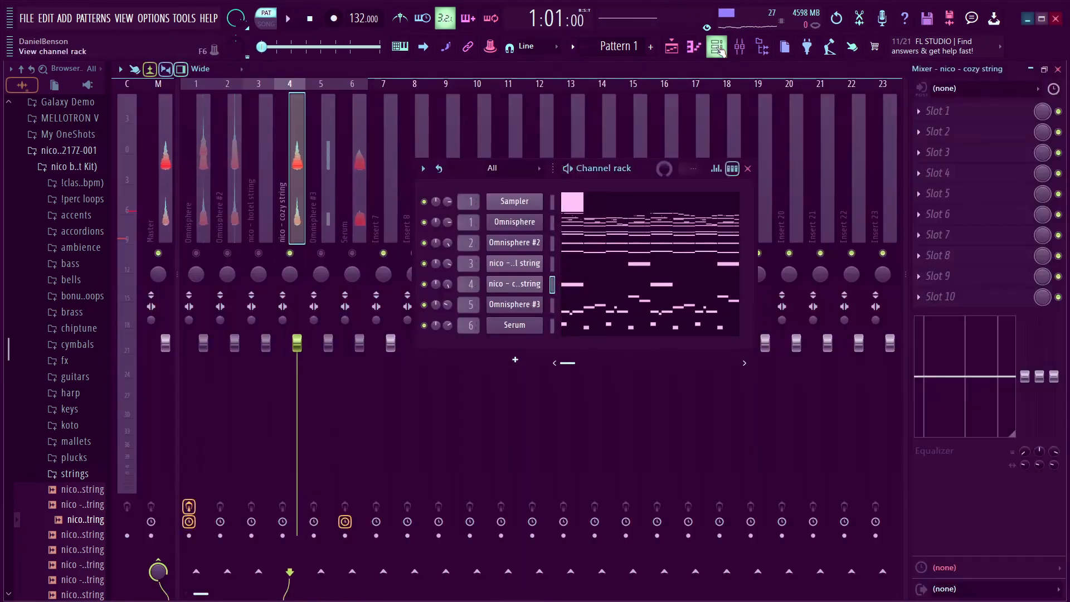
{"action": "key", "text": "space"}
{"action": "left_click_drag", "start_coordinate": [448, 285], "coordinate": [448, 294]}
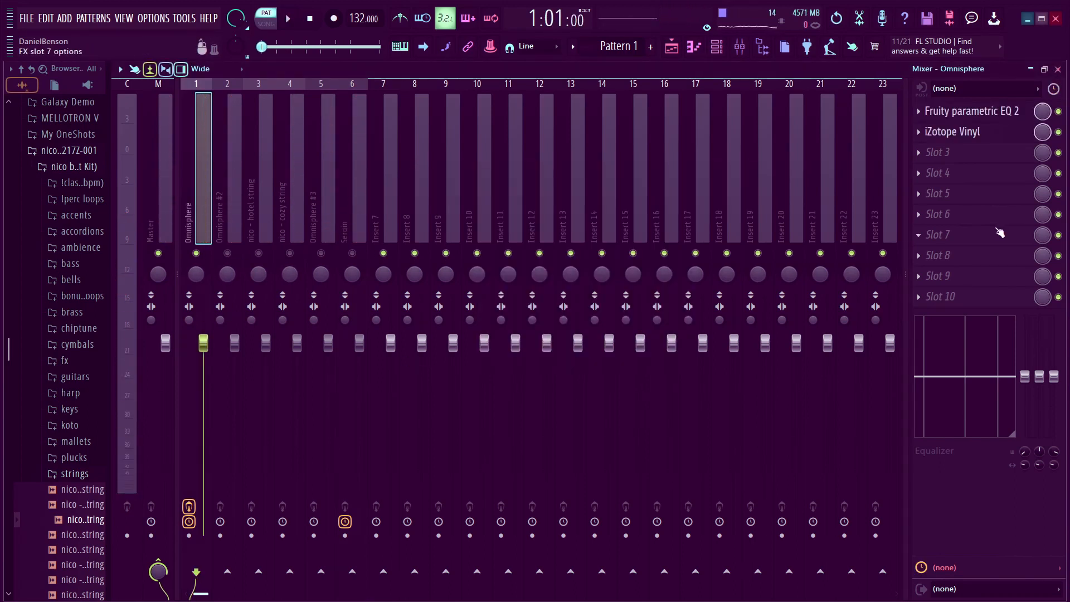
Step: Lower the Omnisphere mixer track's fader during playback and move iZotope Vinyl down to effect slot 6
{"action": "key", "text": "space"}
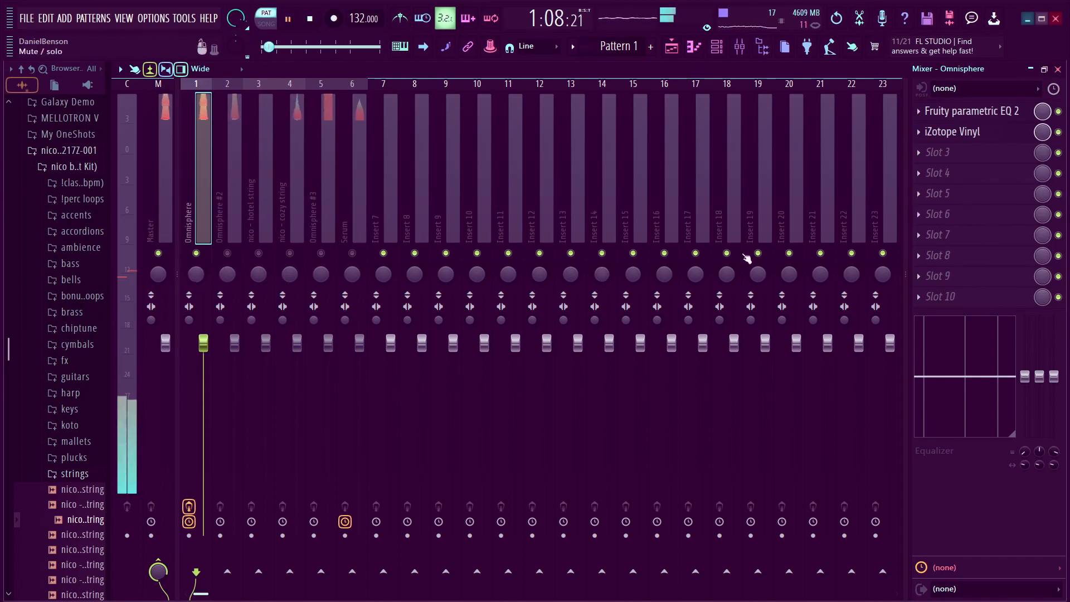
{"action": "left_click_drag", "start_coordinate": [203, 343], "coordinate": [203, 393]}
{"action": "scroll", "coordinate": [955, 132], "scroll_direction": "down", "scroll_amount": 4}
Step: Add Fruity Reeverb 2 to slot 4 of the Omnisphere track with the wet level at about 54%
{"action": "left_click", "coordinate": [919, 173]}
{"action": "mouse_move", "coordinate": [932, 191]}
{"action": "left_click", "coordinate": [594, 199]}
{"action": "left_click_drag", "start_coordinate": [472, 167], "coordinate": [472, 163]}
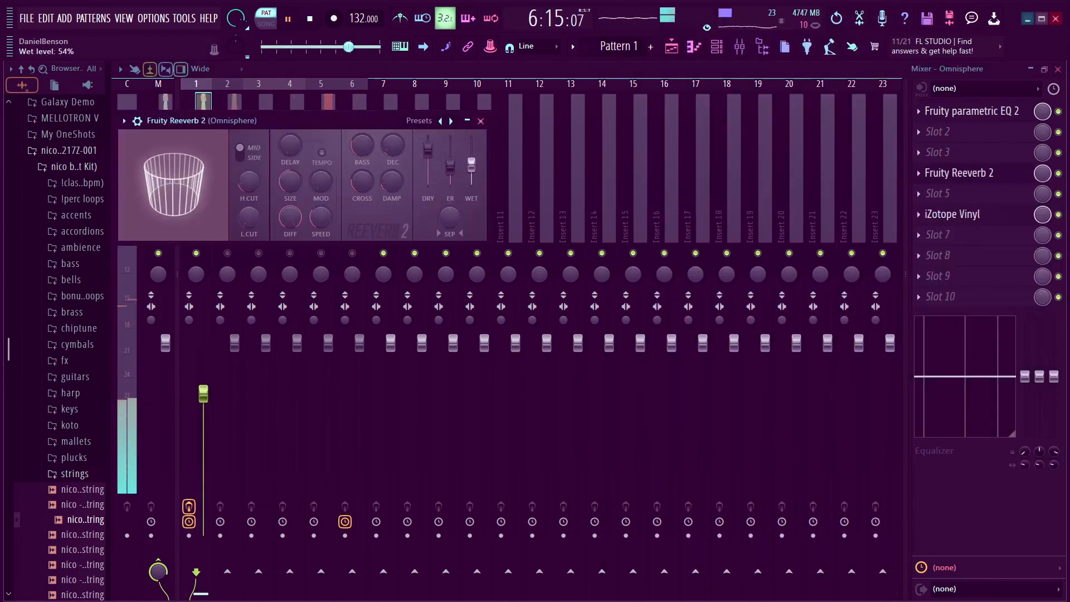
{"action": "left_click", "coordinate": [480, 121]}
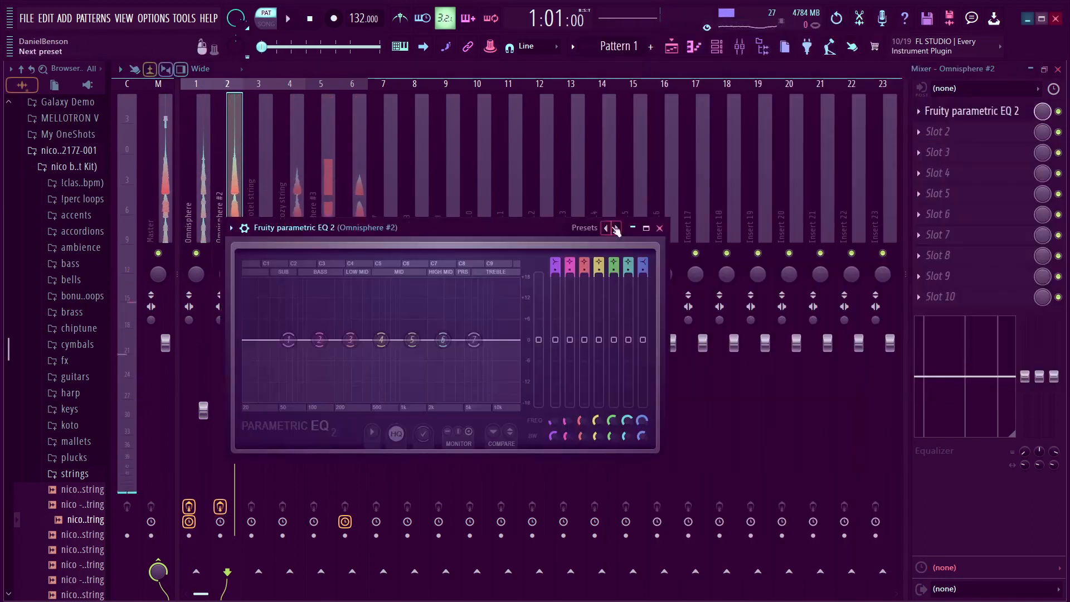
Step: Switch Omnisphere #2's Fruity parametric EQ 2 to the next preset and raise the Omnisphere track's fader
{"action": "left_click", "coordinate": [616, 228]}
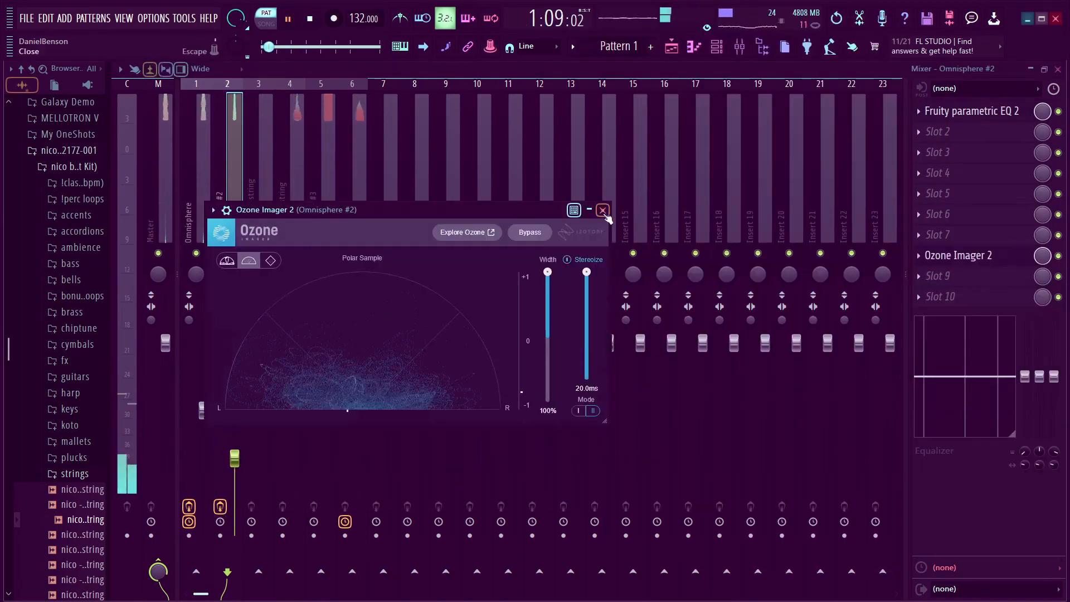
{"action": "left_click", "coordinate": [604, 210]}
{"action": "left_click", "coordinate": [202, 409]}
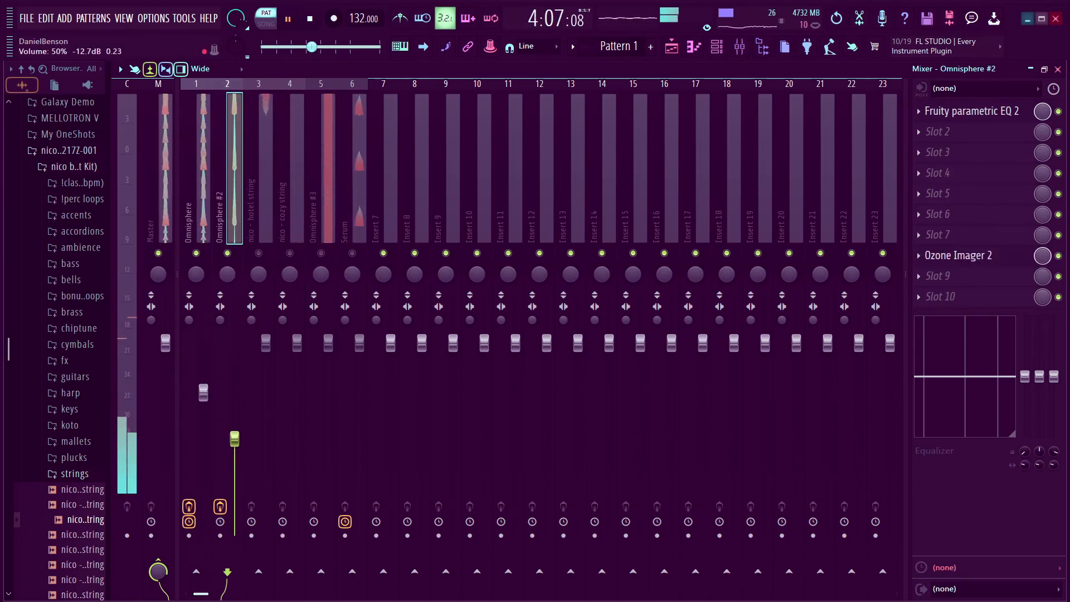
Step: Pan the hotel string mixer track 48% left
{"action": "left_click_drag", "start_coordinate": [258, 273], "coordinate": [258, 289]}
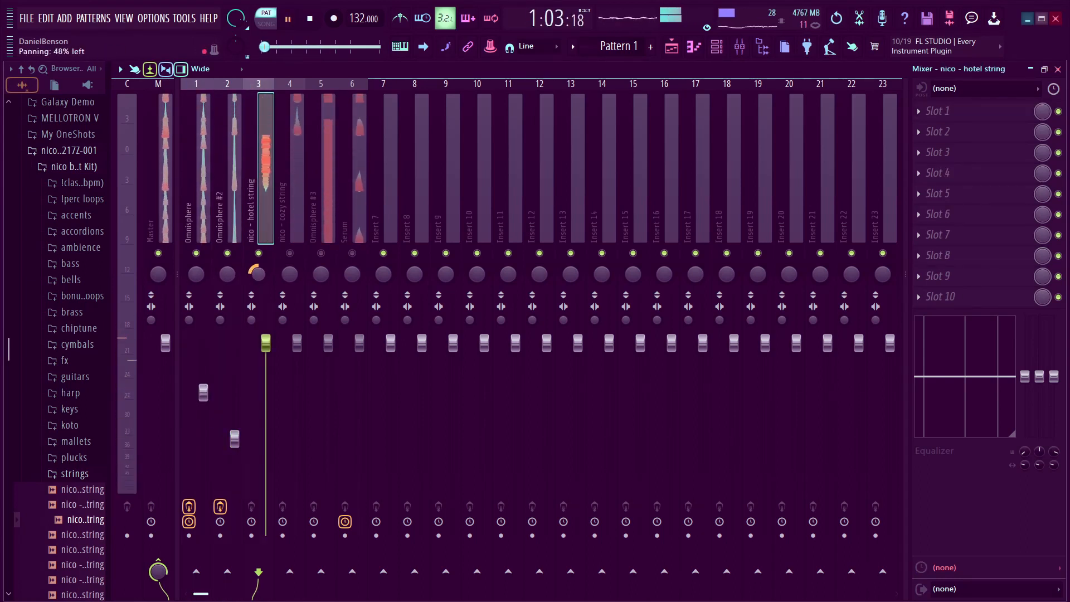
Step: Unmute the cozy string track and add Fruity parametric EQ 2 with the 20Hz + 18kHz cut preset to the hotel string track
{"action": "left_click", "coordinate": [289, 253]}
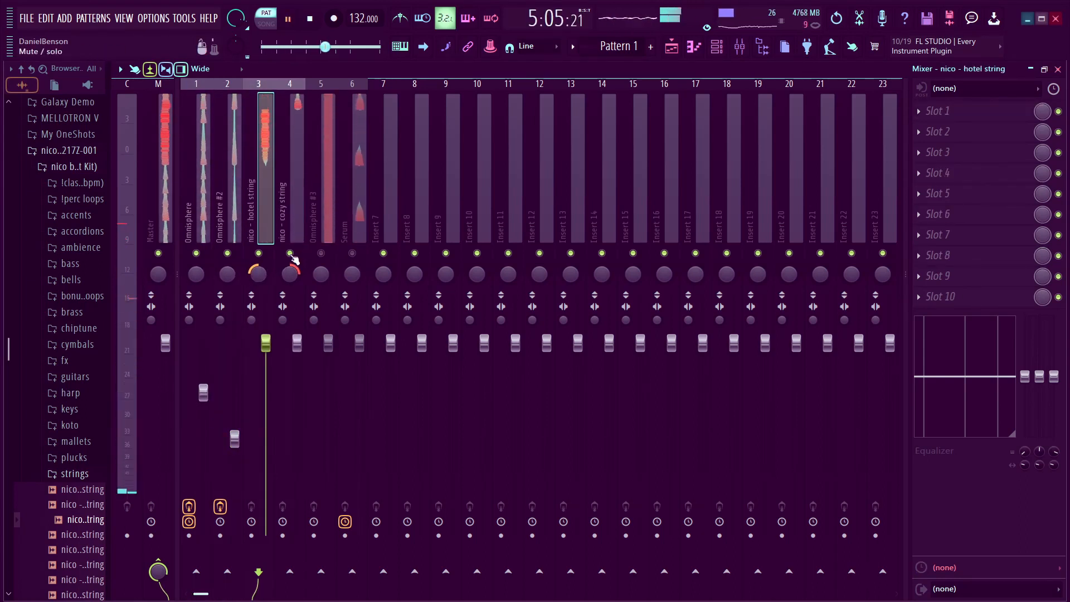
{"action": "left_click", "coordinate": [921, 110]}
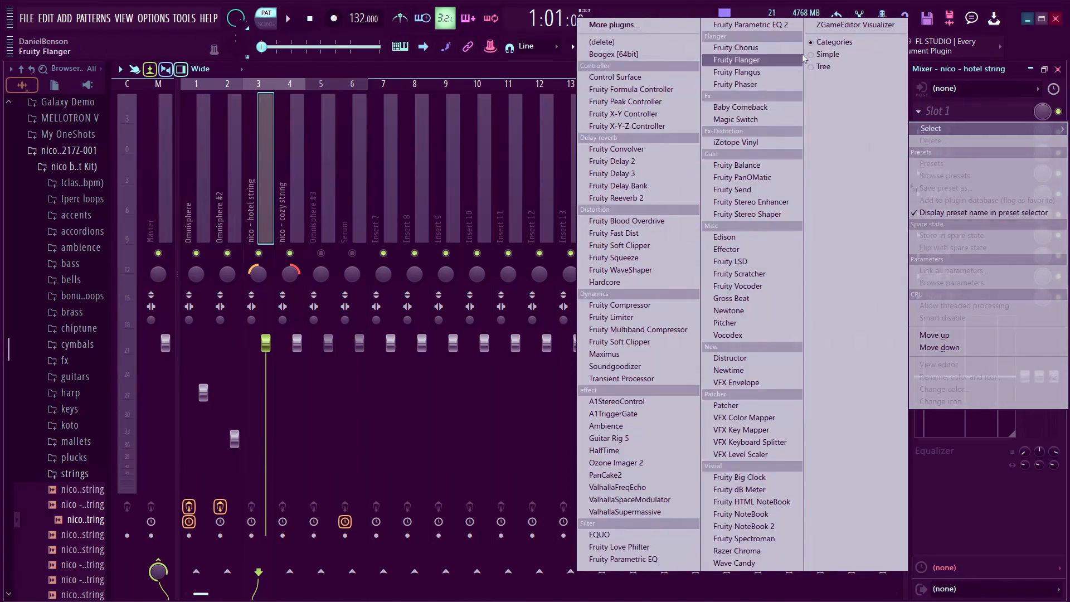
{"action": "left_click", "coordinate": [742, 40]}
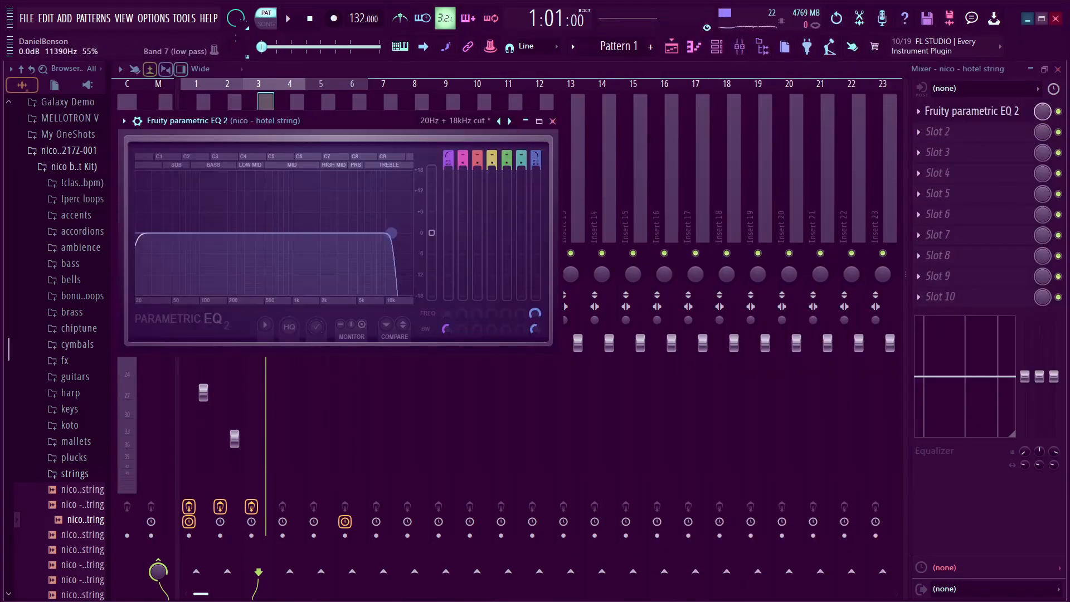
{"action": "left_click", "coordinate": [553, 121]}
Step: Lower the hotel string fader and set the cozy string fader to about 45% (-14.2 dB)
{"action": "left_click_drag", "start_coordinate": [266, 343], "coordinate": [266, 467]}
{"action": "left_click_drag", "start_coordinate": [297, 342], "coordinate": [297, 348]}
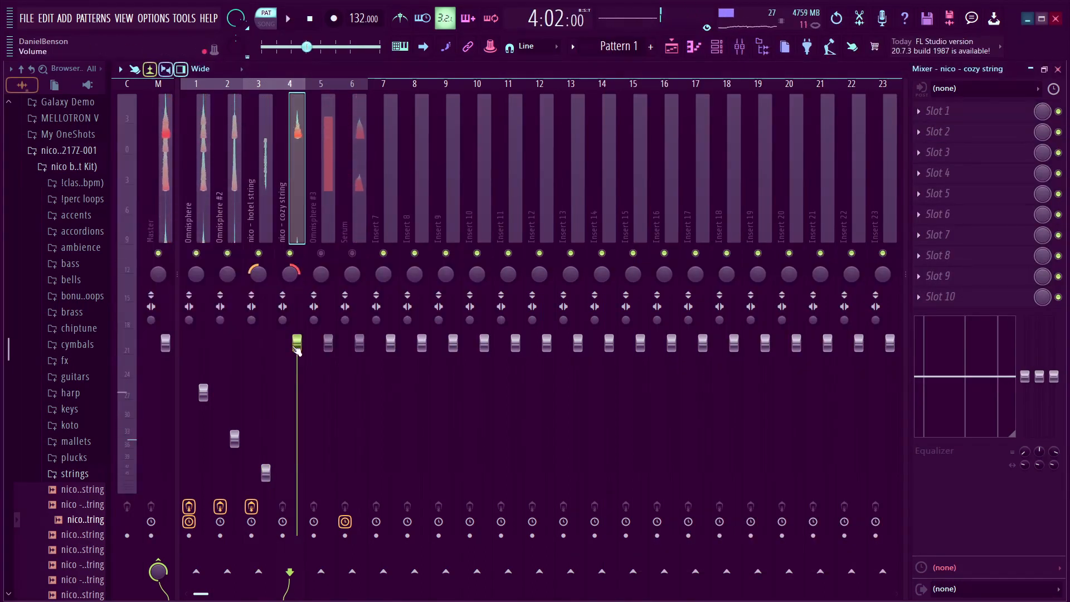
{"action": "left_click_drag", "start_coordinate": [297, 349], "coordinate": [297, 489]}
{"action": "left_click_drag", "start_coordinate": [297, 489], "coordinate": [297, 448]}
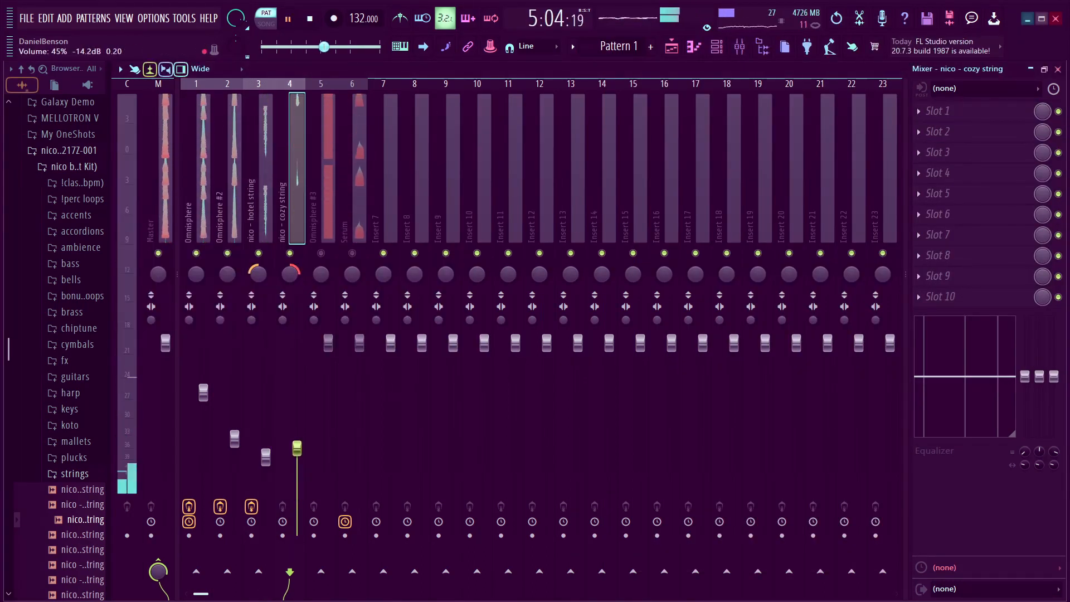
{"action": "left_click", "coordinate": [266, 457]}
{"action": "left_click", "coordinate": [297, 450]}
Step: Unmute Omnisphere #3 and add Fruity parametric EQ 2 in slot 1 and iZotope Vinyl in slot 6 with warp depth about 19%
{"action": "left_click", "coordinate": [321, 253]}
{"action": "left_click", "coordinate": [327, 234]}
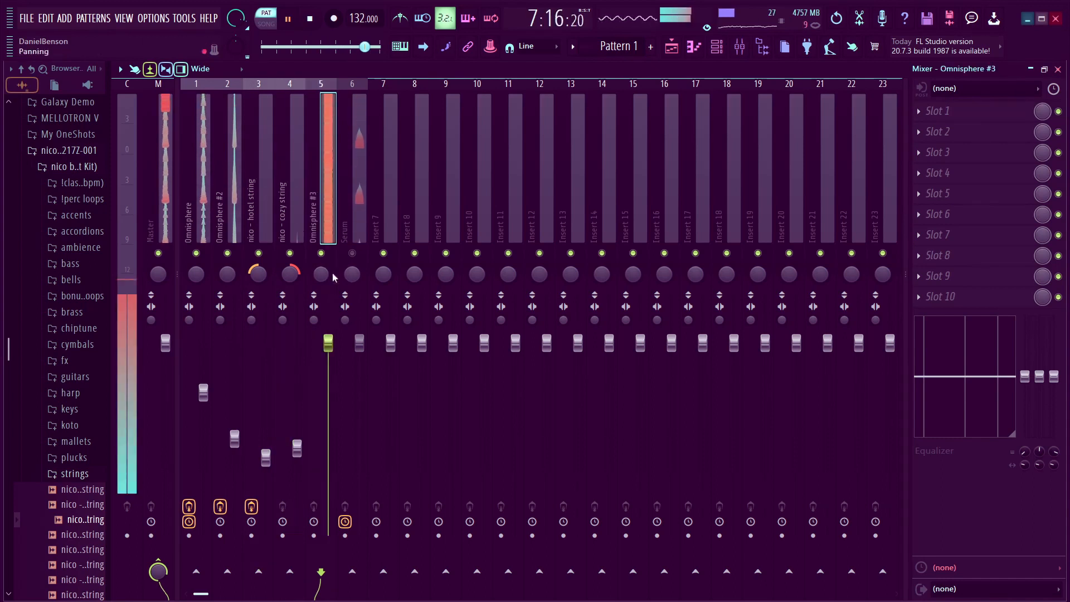
{"action": "left_click", "coordinate": [919, 112]}
{"action": "mouse_move", "coordinate": [930, 128]}
{"action": "left_click", "coordinate": [750, 25]}
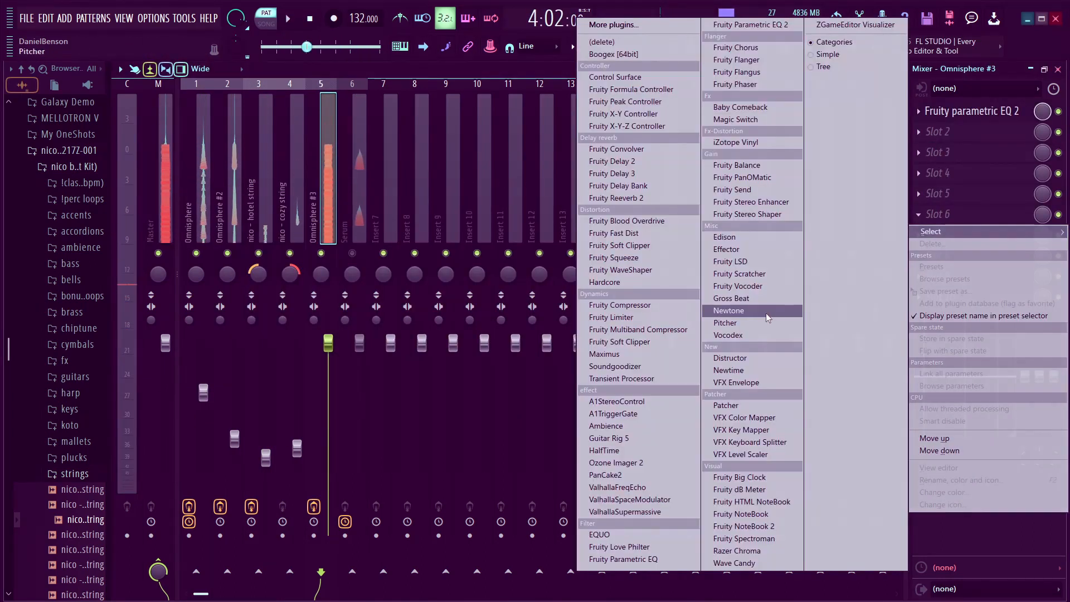
{"action": "left_click", "coordinate": [736, 307]}
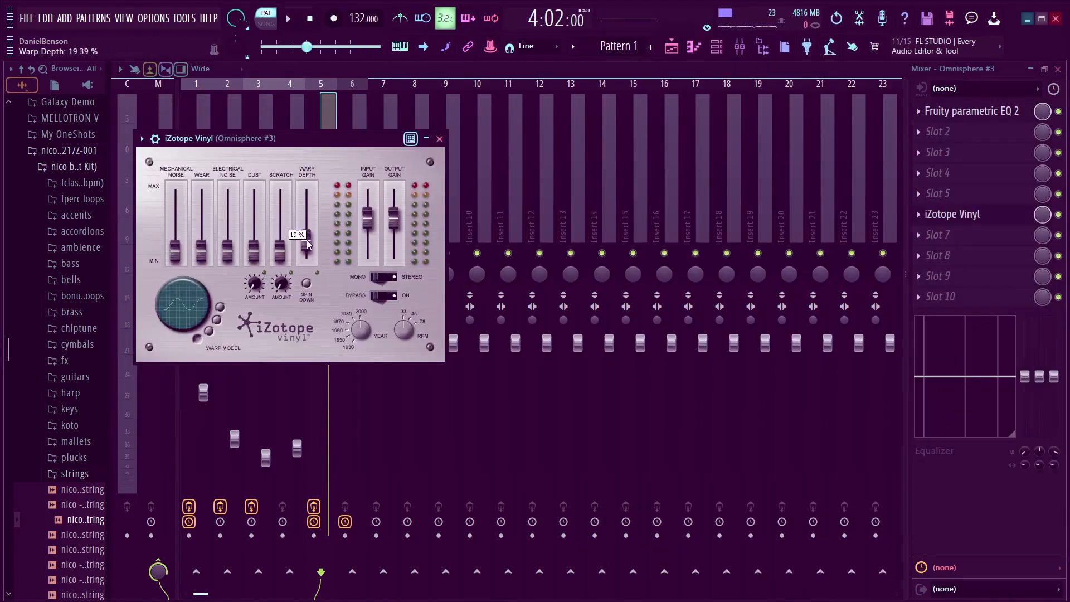
{"action": "left_click", "coordinate": [440, 138]}
Step: Lower the Omnisphere #3 and Serum faders and low-pass the Serum track with Fruity parametric EQ 2 in slot 1
{"action": "left_click_drag", "start_coordinate": [328, 341], "coordinate": [360, 355]}
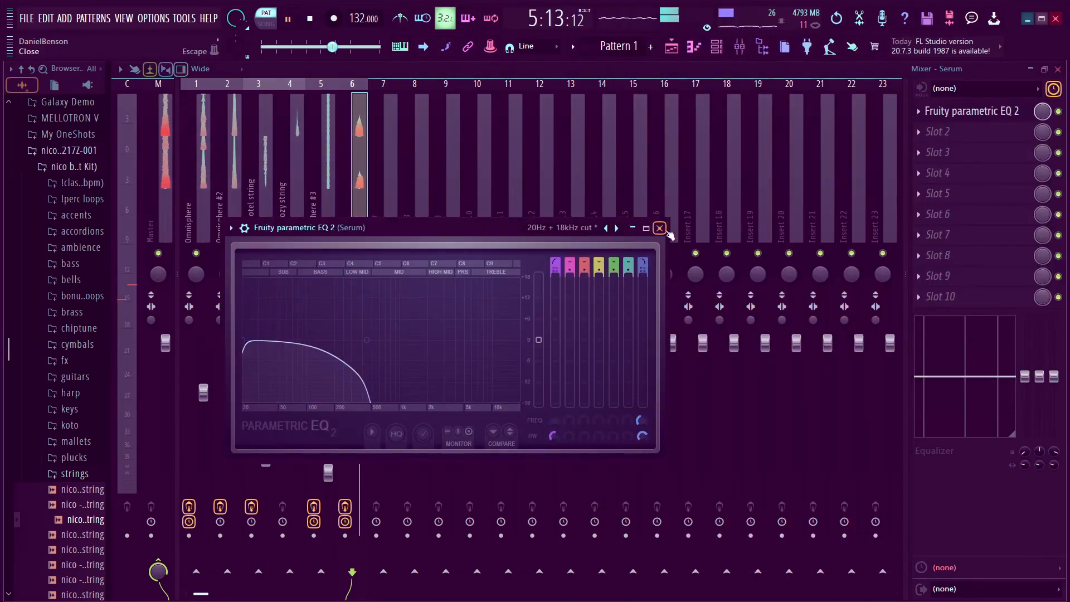
{"action": "left_click", "coordinate": [661, 225]}
{"action": "key", "text": "space"}
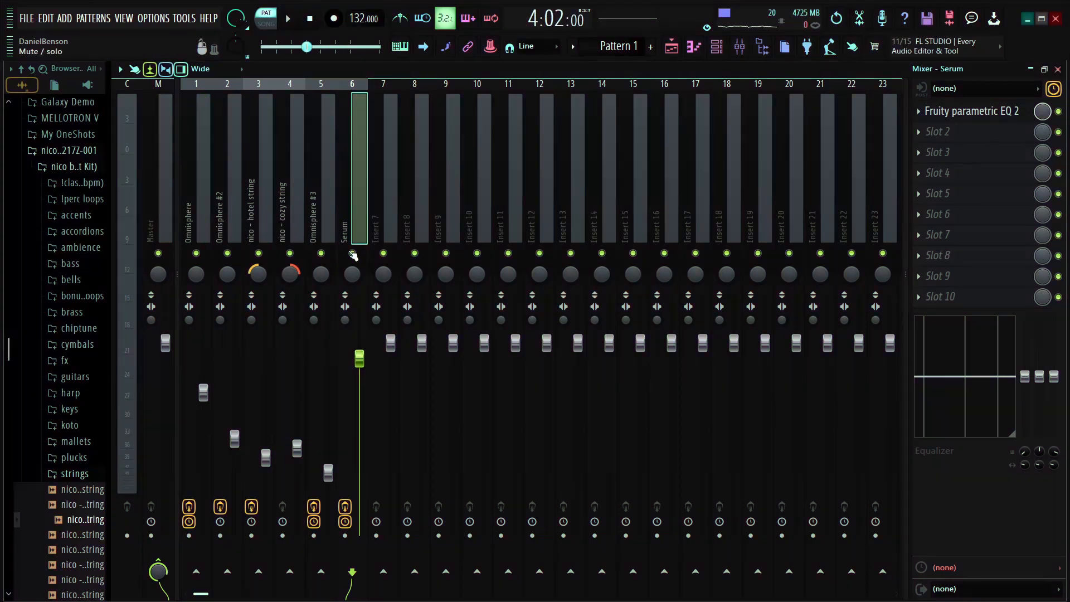
Step: Review the effect chains of the Omnisphere, Omnisphere #2 and two string tracks, including Omnisphere's Fruity Reeverb 2 settings
{"action": "left_click", "coordinate": [196, 229]}
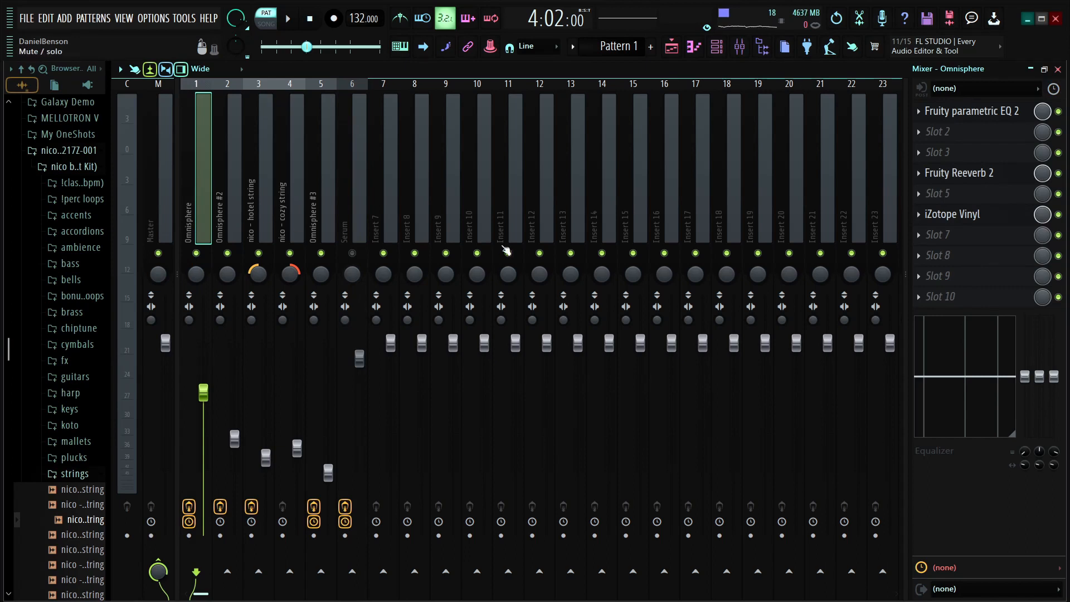
{"action": "left_click", "coordinate": [1008, 177]}
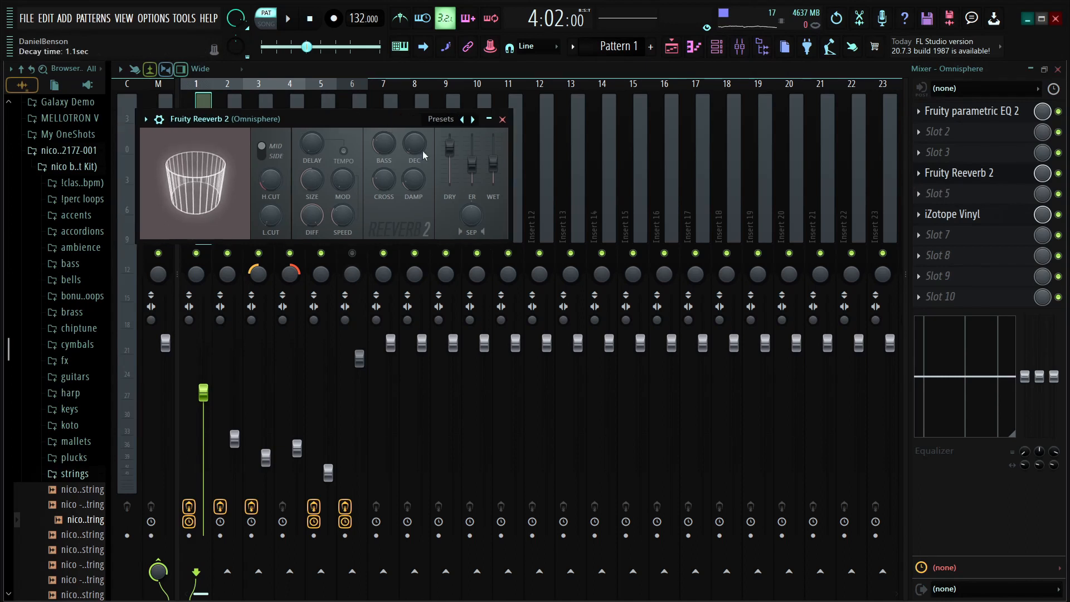
{"action": "left_click", "coordinate": [503, 119]}
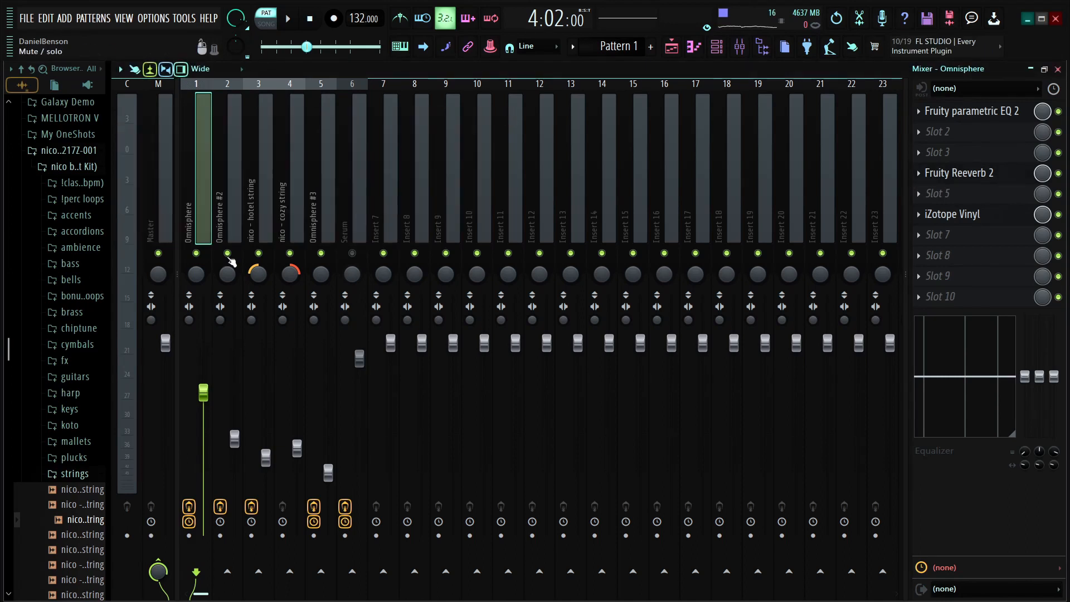
{"action": "left_click", "coordinate": [228, 228]}
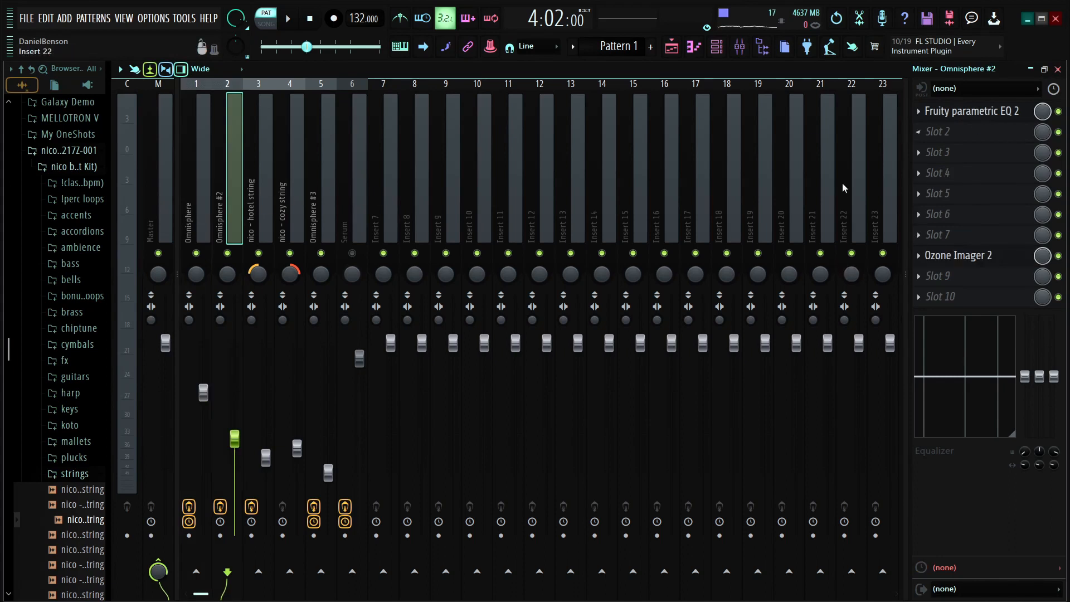
{"action": "left_click", "coordinate": [260, 197]}
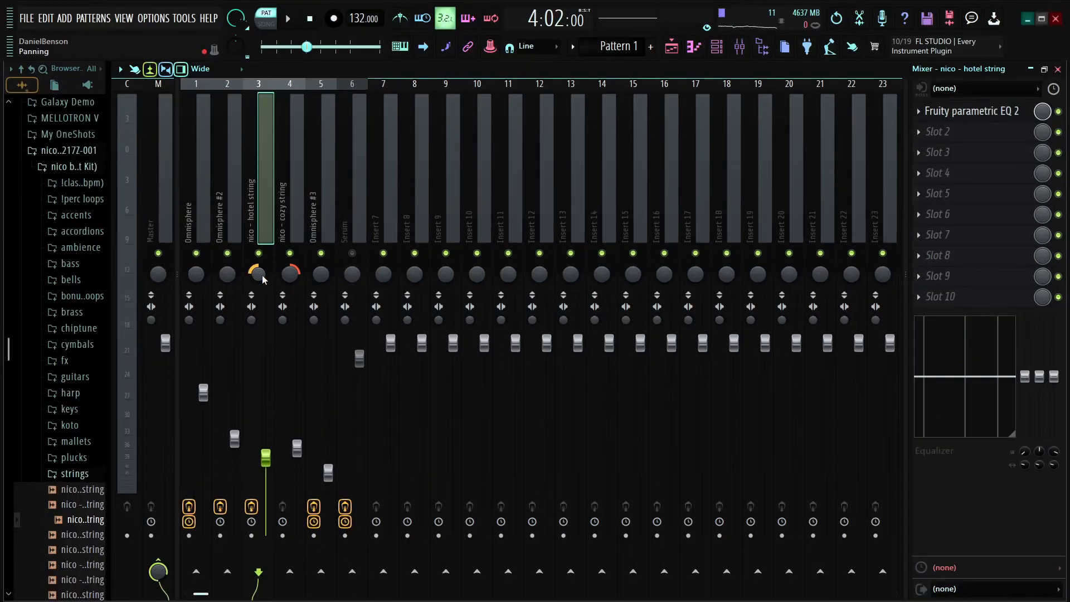
{"action": "left_click", "coordinate": [297, 226]}
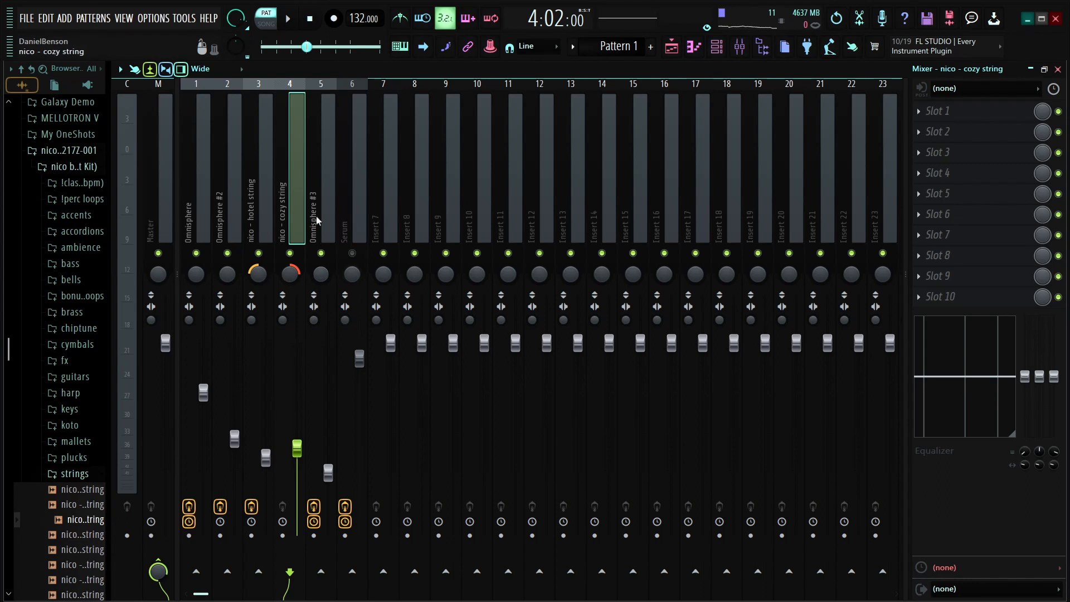
Step: Inspect iZotope Vinyl on the Omnisphere #3 track and the Fruity parametric EQ 2 curve on the Serum track
{"action": "left_click", "coordinate": [316, 220]}
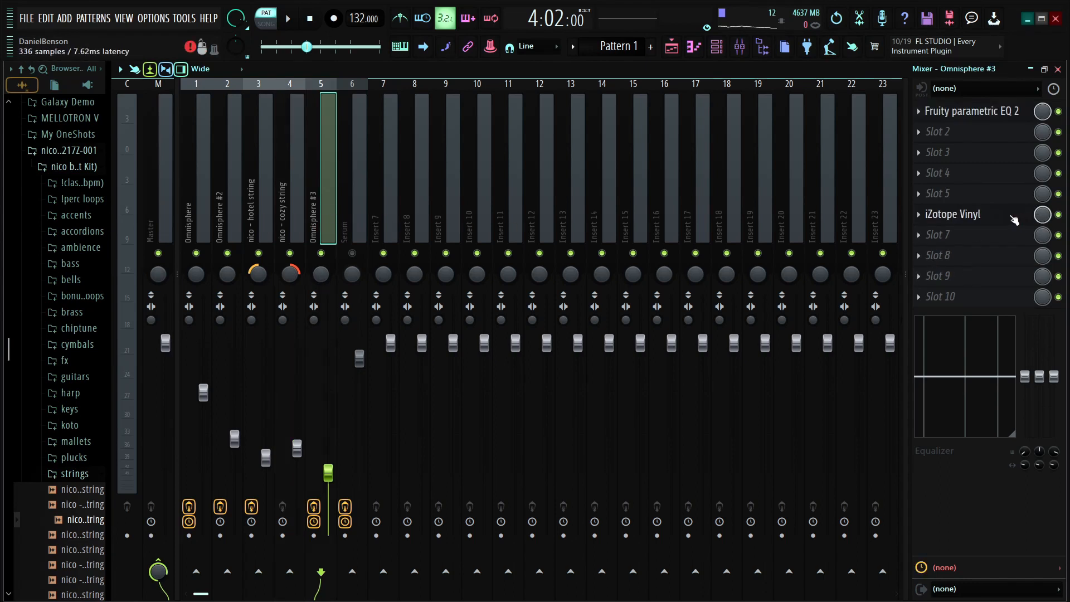
{"action": "left_click", "coordinate": [1014, 220]}
{"action": "left_click_drag", "start_coordinate": [358, 144], "coordinate": [492, 162]}
{"action": "left_click", "coordinate": [558, 164]}
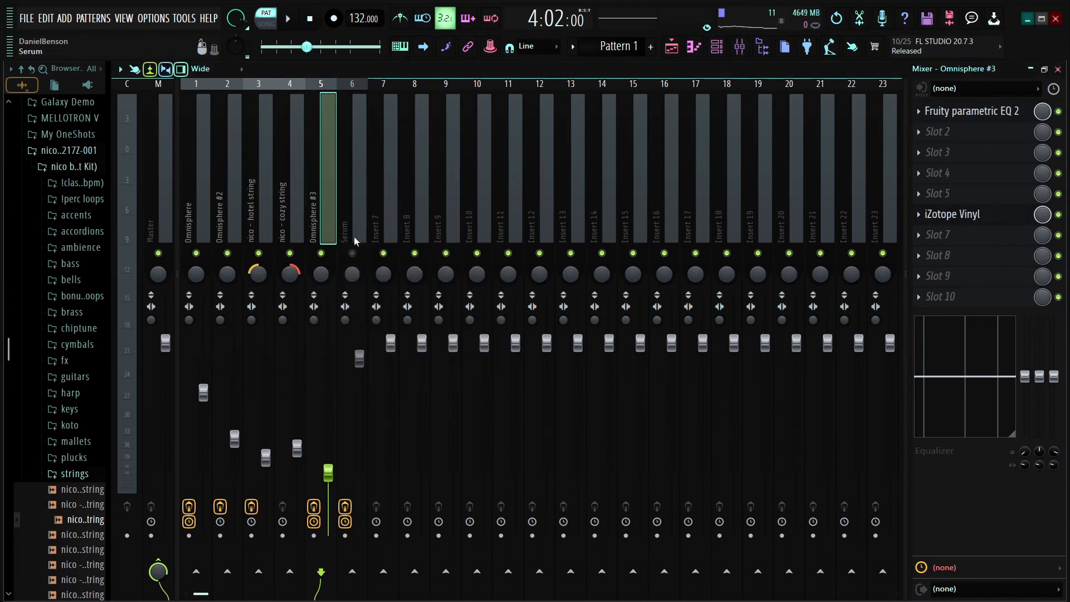
{"action": "left_click", "coordinate": [354, 219]}
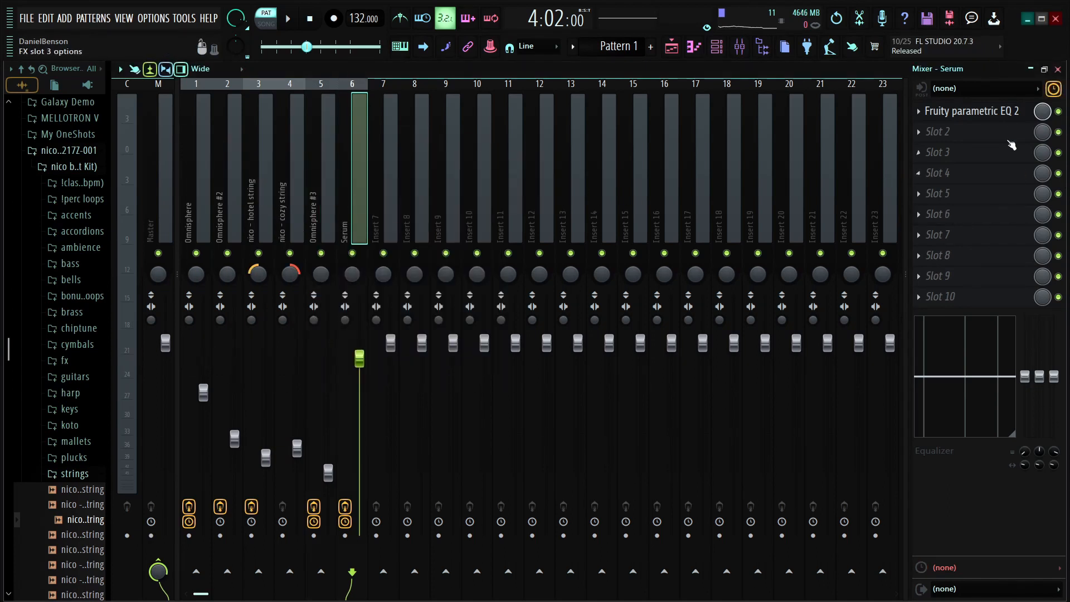
{"action": "left_click", "coordinate": [1025, 115]}
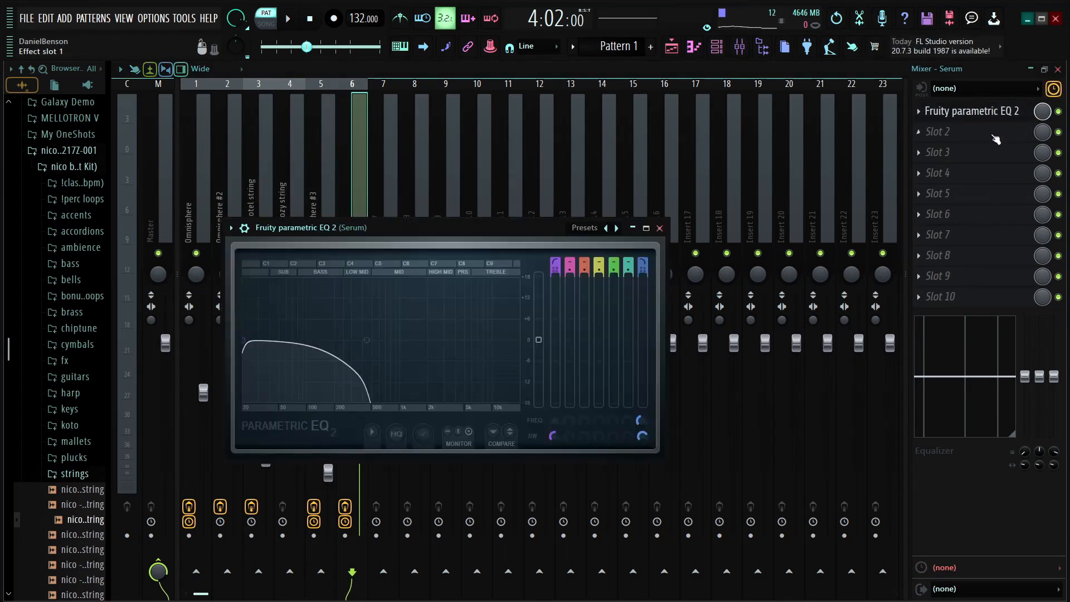
{"action": "left_click", "coordinate": [660, 228]}
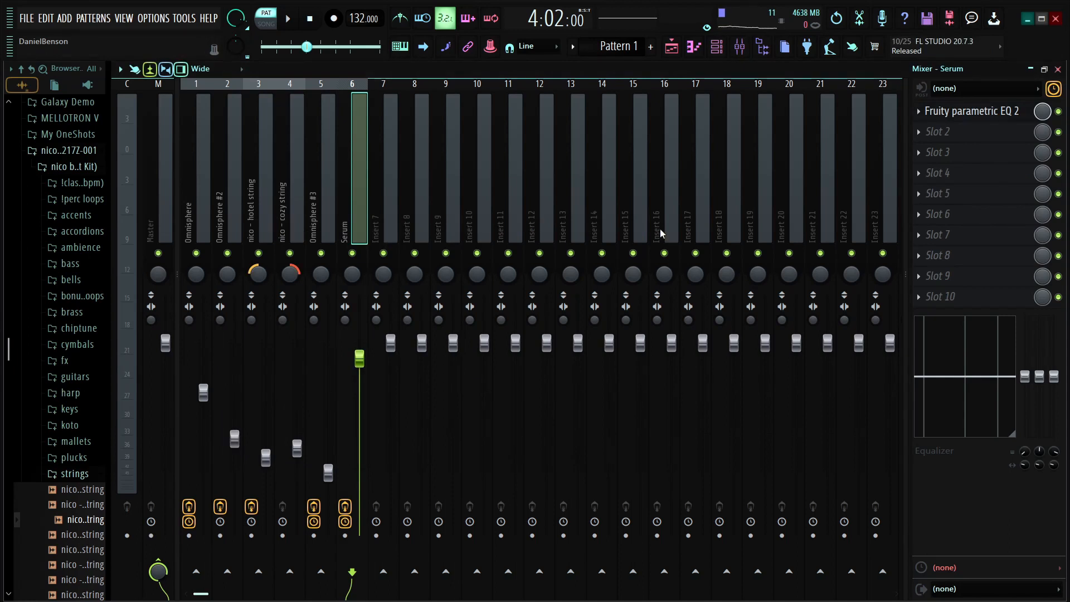
Step: Split Pattern 1 by channel in the playlist
{"action": "key", "text": "F5"}
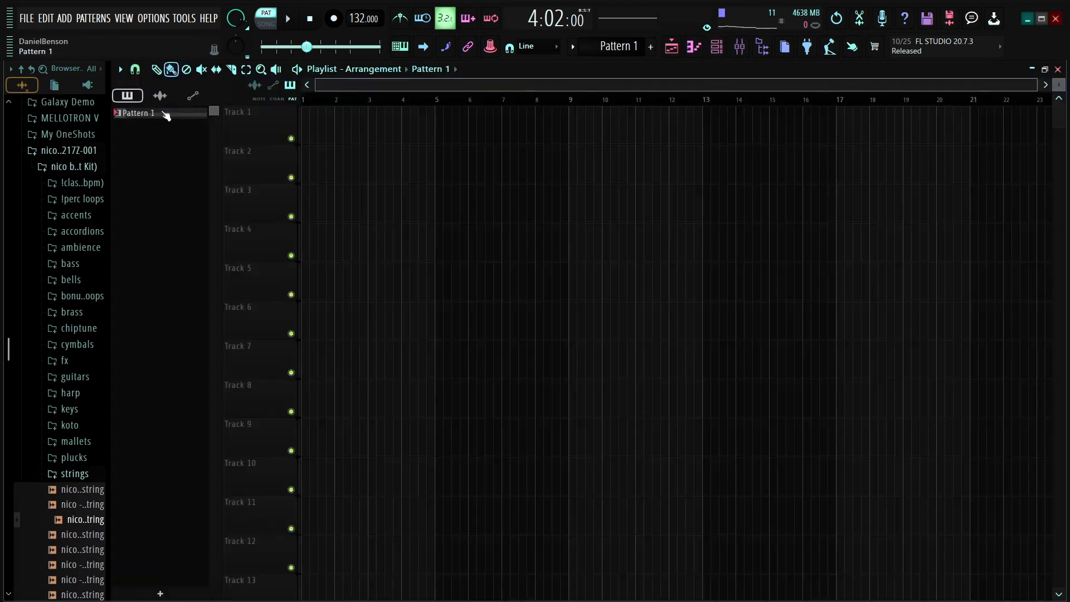
{"action": "right_click", "coordinate": [170, 115]}
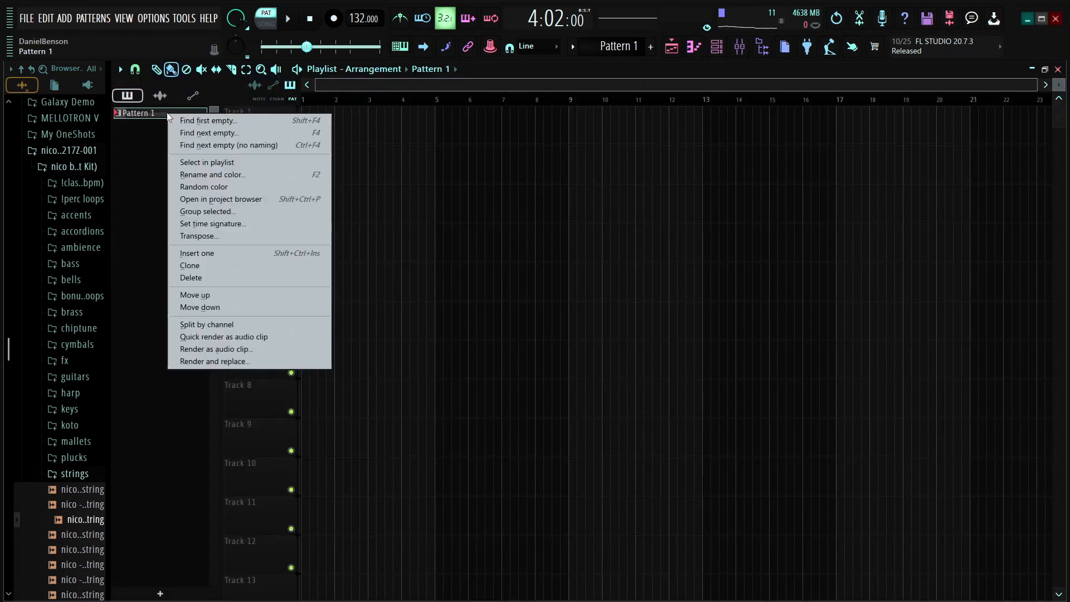
{"action": "left_click", "coordinate": [250, 326]}
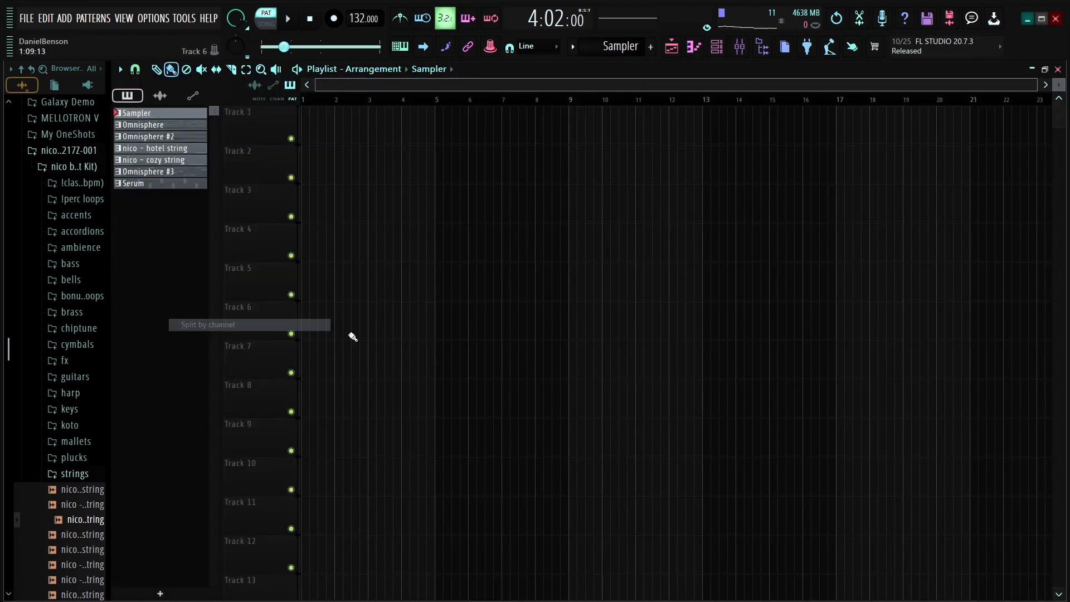
Step: Place the split instrument patterns on playlist tracks 1 to 6 from bar 1 and copy the group to bars 37 and 49
{"action": "left_click_drag", "start_coordinate": [175, 128], "coordinate": [308, 120]}
{"action": "left_click", "coordinate": [688, 244]}
{"action": "right_click", "coordinate": [691, 250]}
{"action": "left_click_drag", "start_coordinate": [619, 127], "coordinate": [345, 321]}
{"action": "mouse_move", "coordinate": [384, 125]}
{"action": "left_mouse_down"}
{"action": "mouse_move", "coordinate": [965, 141]}
{"action": "mouse_move", "coordinate": [1068, 155]}
{"action": "mouse_move", "coordinate": [764, 107]}
{"action": "mouse_move", "coordinate": [982, 130]}
{"action": "mouse_move", "coordinate": [945, 146]}
{"action": "left_mouse_up"}
{"action": "scroll", "coordinate": [765, 108], "scroll_direction": "down", "scroll_amount": 5}
{"action": "scroll", "coordinate": [887, 279], "scroll_direction": "up", "scroll_amount": 1}
{"action": "scroll", "coordinate": [941, 134], "scroll_direction": "down", "scroll_amount": 7}
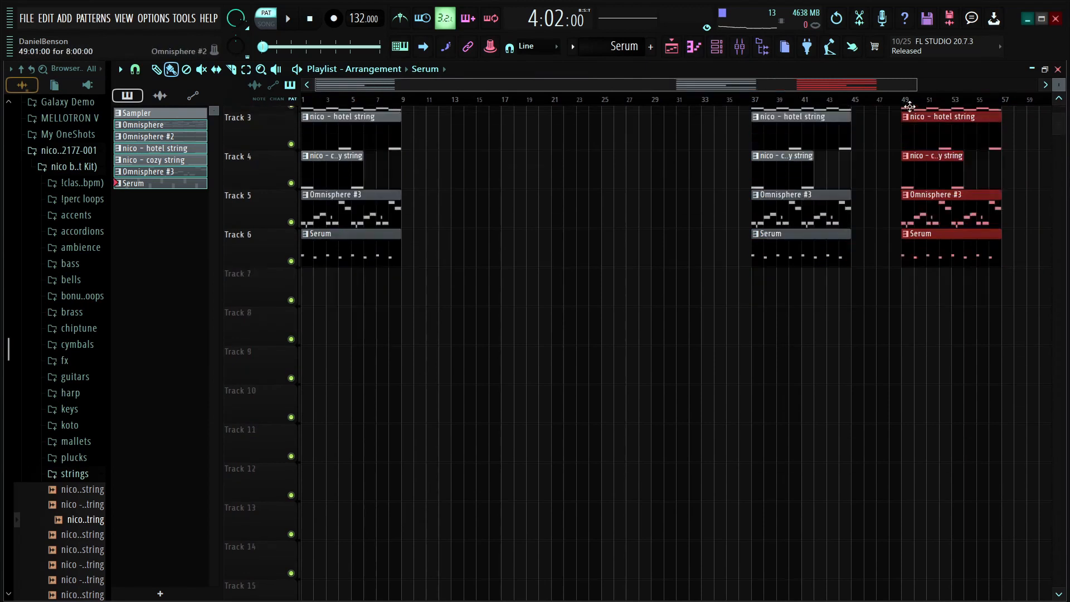
{"action": "scroll", "coordinate": [934, 103], "scroll_direction": "down", "scroll_amount": 1}
Step: Enlarge the playlist track height and examine how the instrument clips are arranged over bars 1 to 32
{"action": "scroll", "coordinate": [943, 248], "scroll_direction": "up", "scroll_amount": 7}
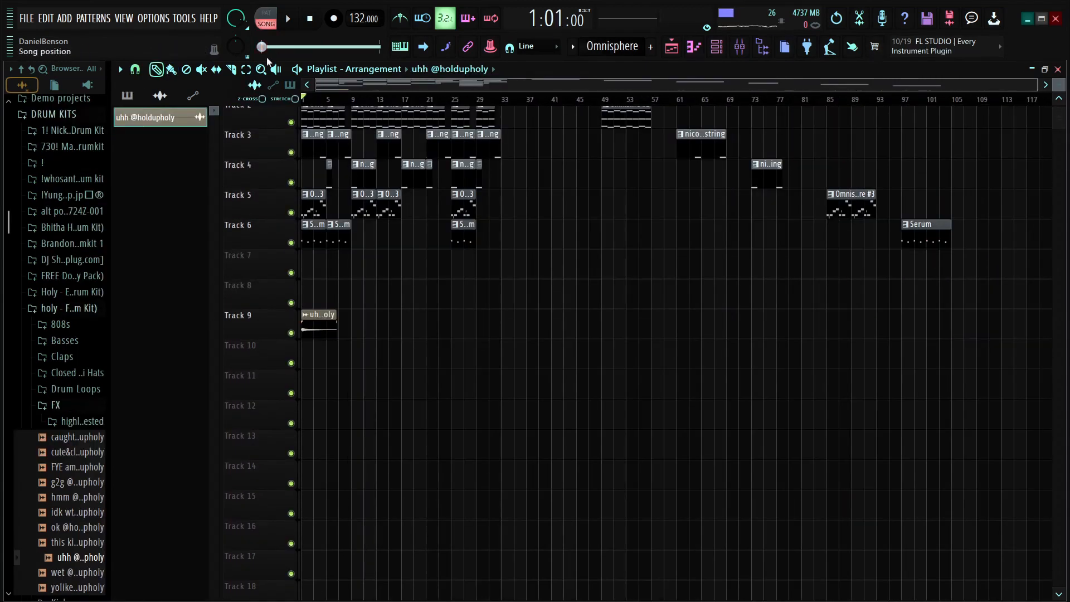
{"action": "scroll", "coordinate": [504, 262], "scroll_direction": "up", "scroll_amount": 3}
{"action": "scroll", "coordinate": [512, 254], "scroll_direction": "up", "scroll_amount": 1}
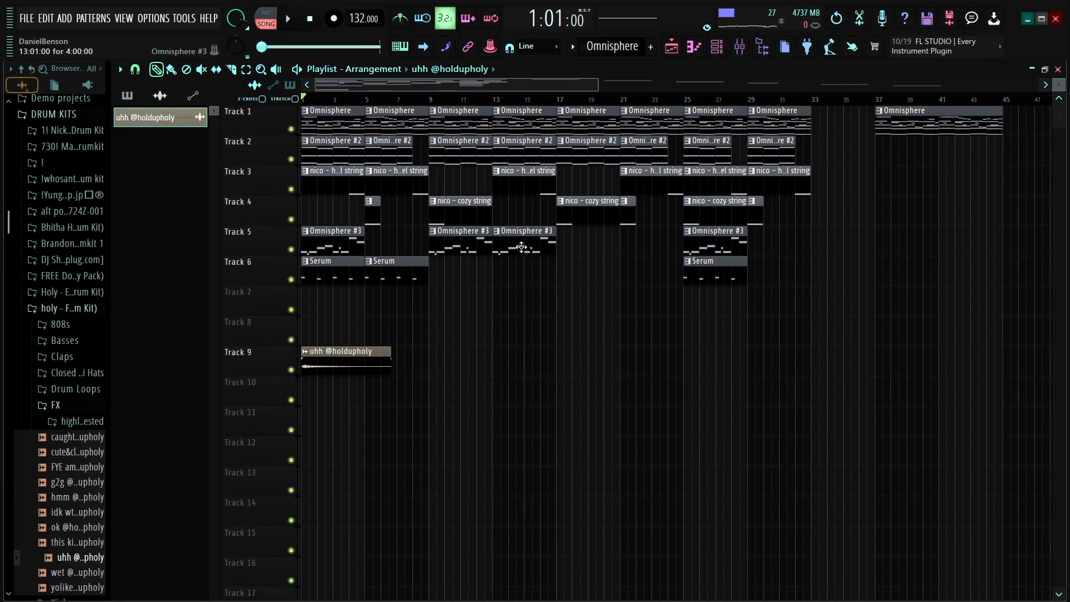
{"action": "left_click_drag", "start_coordinate": [1062, 81], "coordinate": [1063, 86]}
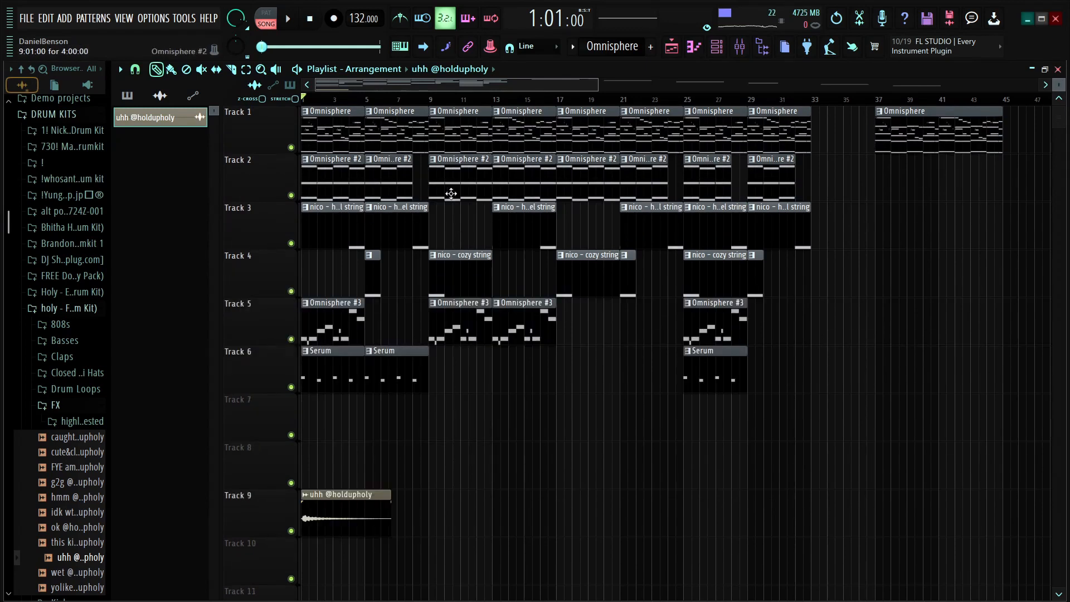
{"action": "scroll", "coordinate": [425, 105], "scroll_direction": "up", "scroll_amount": 4}
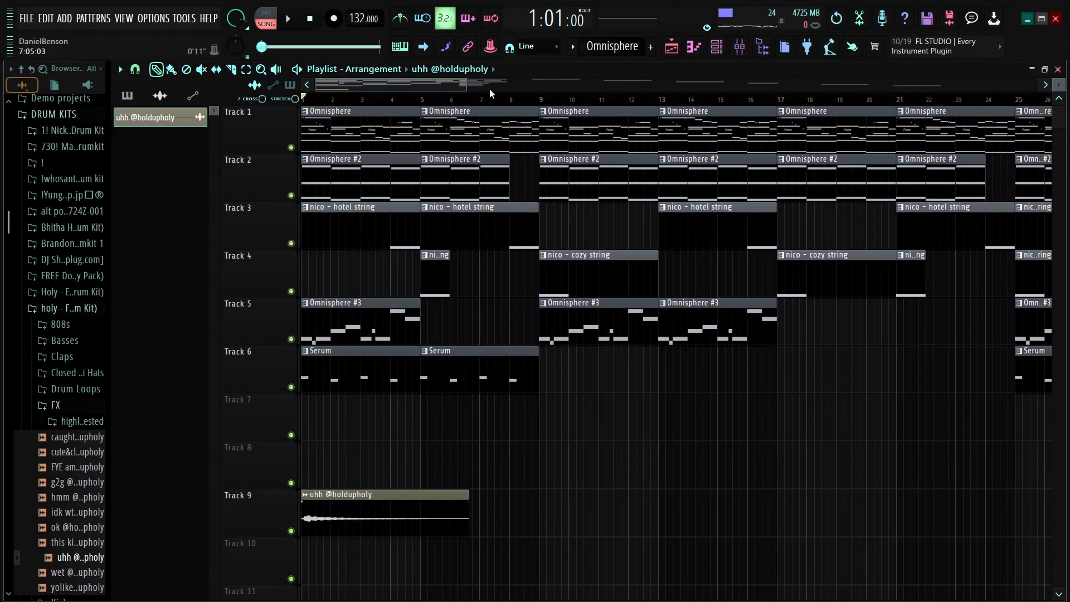
{"action": "scroll", "coordinate": [485, 98], "scroll_direction": "down", "scroll_amount": 4}
Step: Select bars 1 to 8 on the timeline and examine which instruments play in that opening section
{"action": "left_click_drag", "start_coordinate": [431, 100], "coordinate": [150, 93]}
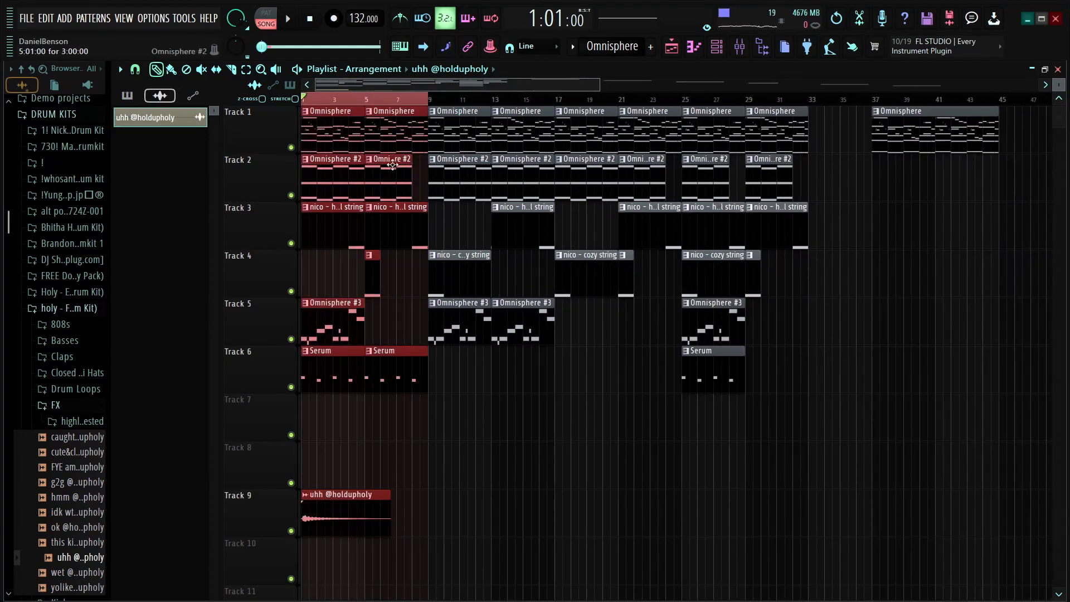
{"action": "scroll", "coordinate": [443, 123], "scroll_direction": "up", "scroll_amount": 4}
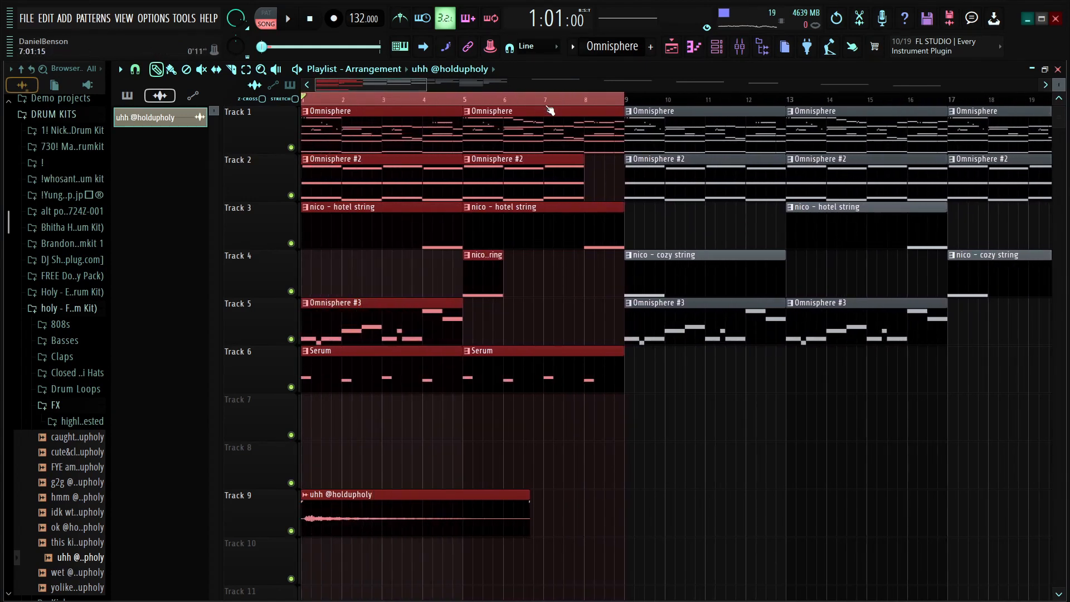
{"action": "scroll", "coordinate": [550, 110], "scroll_direction": "down", "scroll_amount": 5}
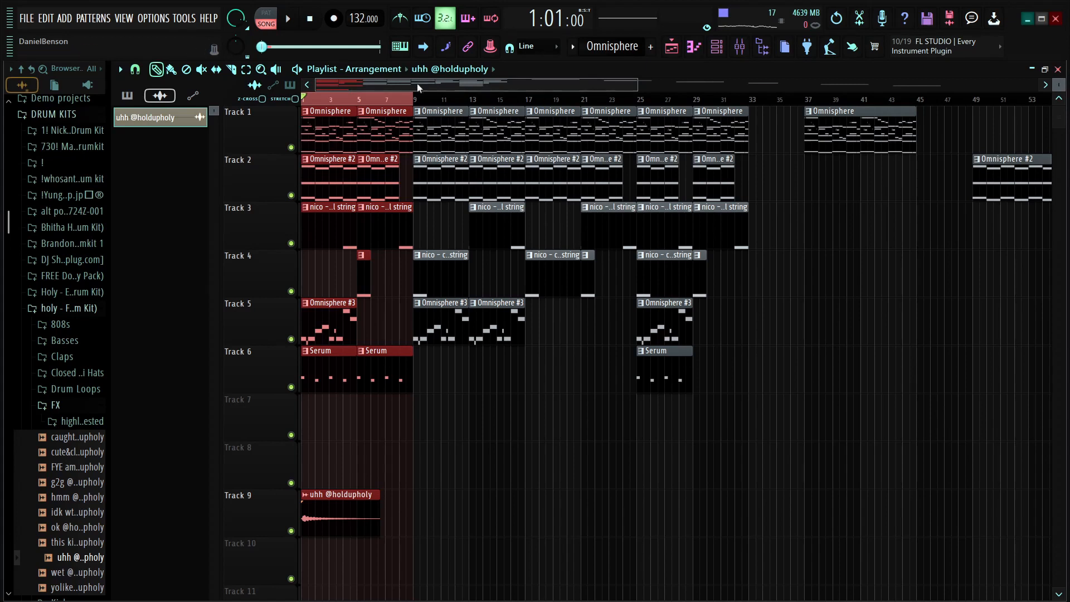
{"action": "scroll", "coordinate": [541, 103], "scroll_direction": "up", "scroll_amount": 3}
{"action": "scroll", "coordinate": [540, 104], "scroll_direction": "down", "scroll_amount": 5}
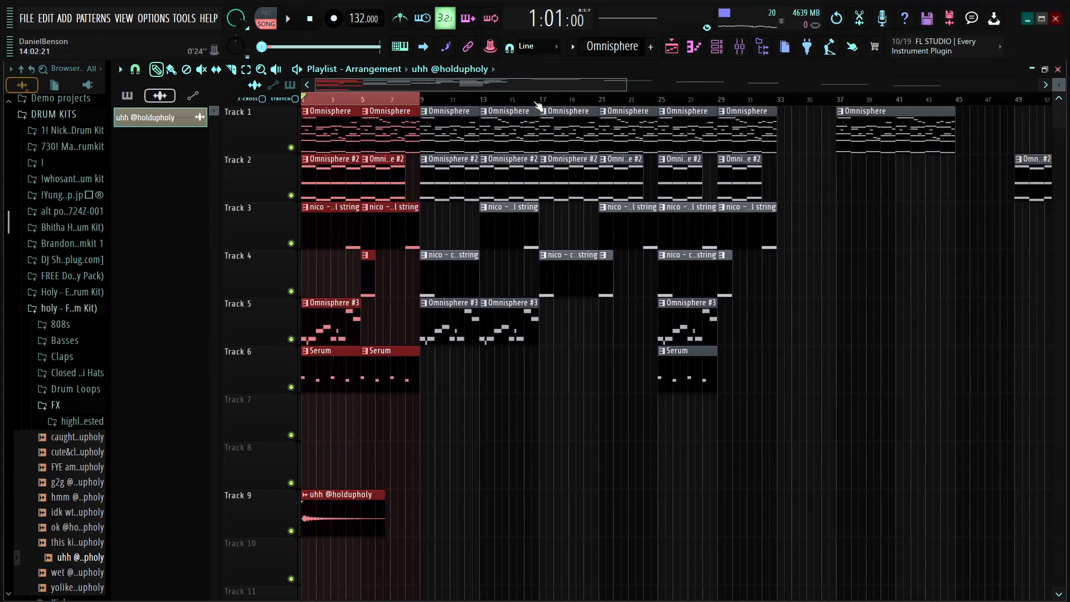
Step: Clear the time selection, move the playhead to bar 24 and examine the clip layout from bar 9 through bar 32
{"action": "double_click", "coordinate": [362, 101]}
{"action": "scroll", "coordinate": [407, 103], "scroll_direction": "up", "scroll_amount": 4}
{"action": "left_click_drag", "start_coordinate": [409, 106], "coordinate": [735, 111]}
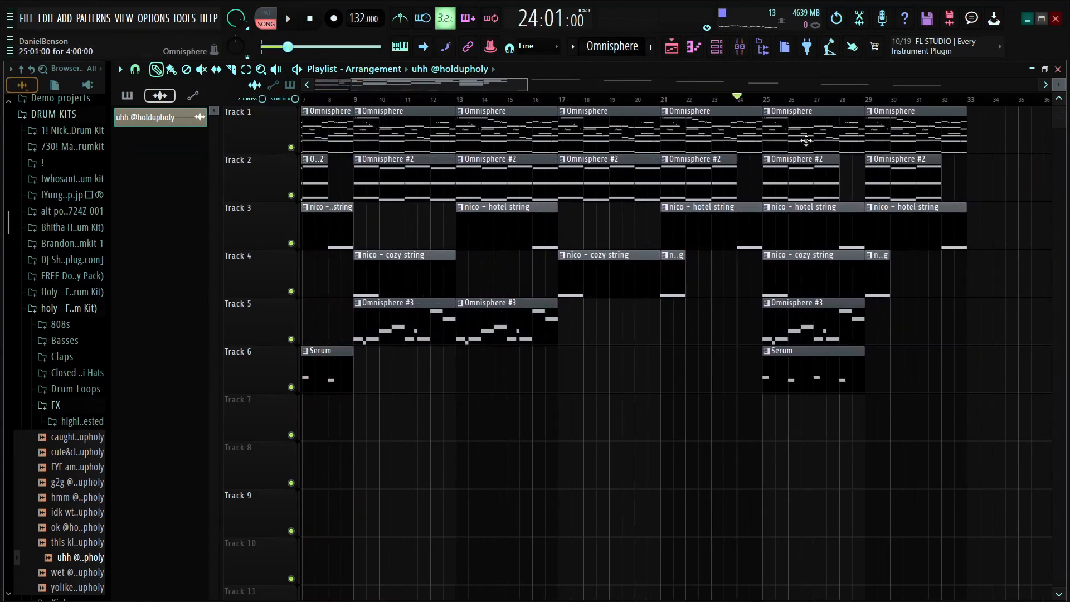
{"action": "scroll", "coordinate": [763, 100], "scroll_direction": "up", "scroll_amount": 3}
{"action": "left_click_drag", "start_coordinate": [490, 84], "coordinate": [531, 86]}
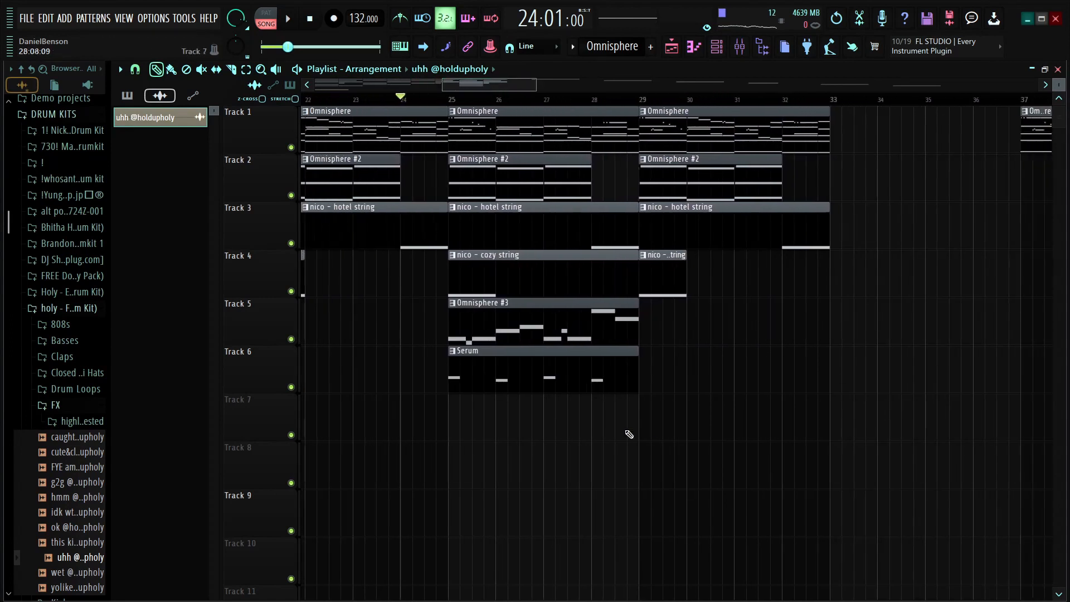
Step: Examine how the clips are laid out on tracks 1 to 6 over bars 25 to 32, then review bars 1 to 8
{"action": "left_click_drag", "start_coordinate": [685, 428], "coordinate": [546, 365]}
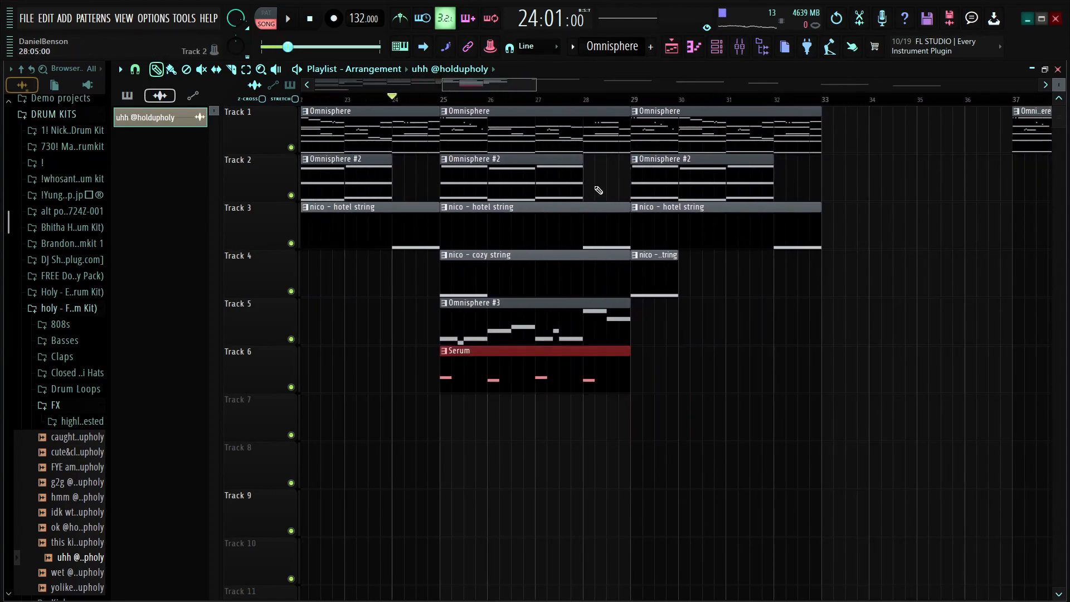
{"action": "left_click_drag", "start_coordinate": [598, 191], "coordinate": [552, 189]}
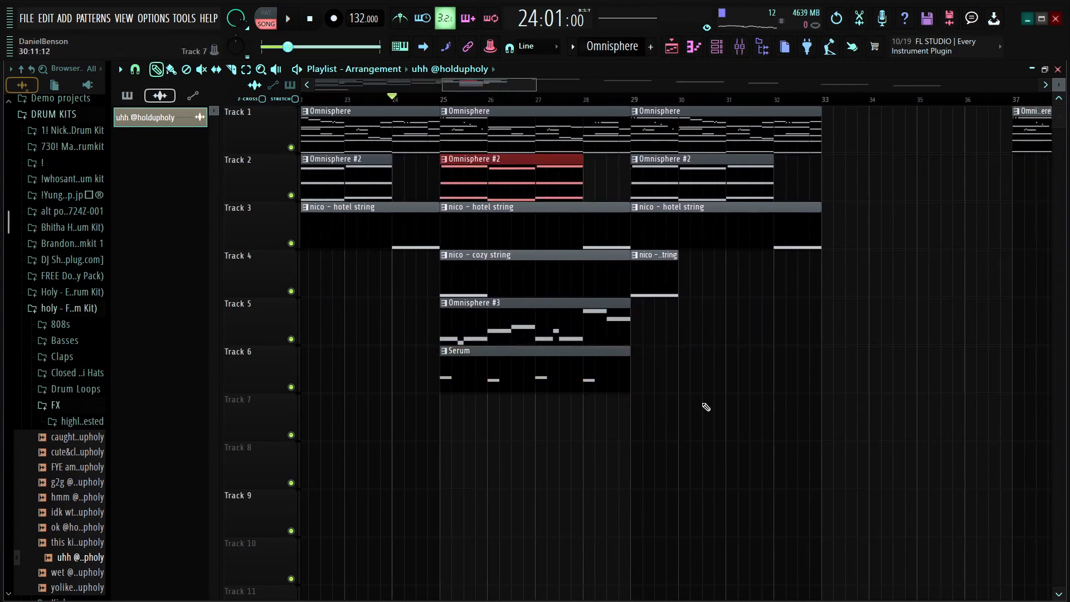
{"action": "left_click_drag", "start_coordinate": [809, 189], "coordinate": [764, 189]}
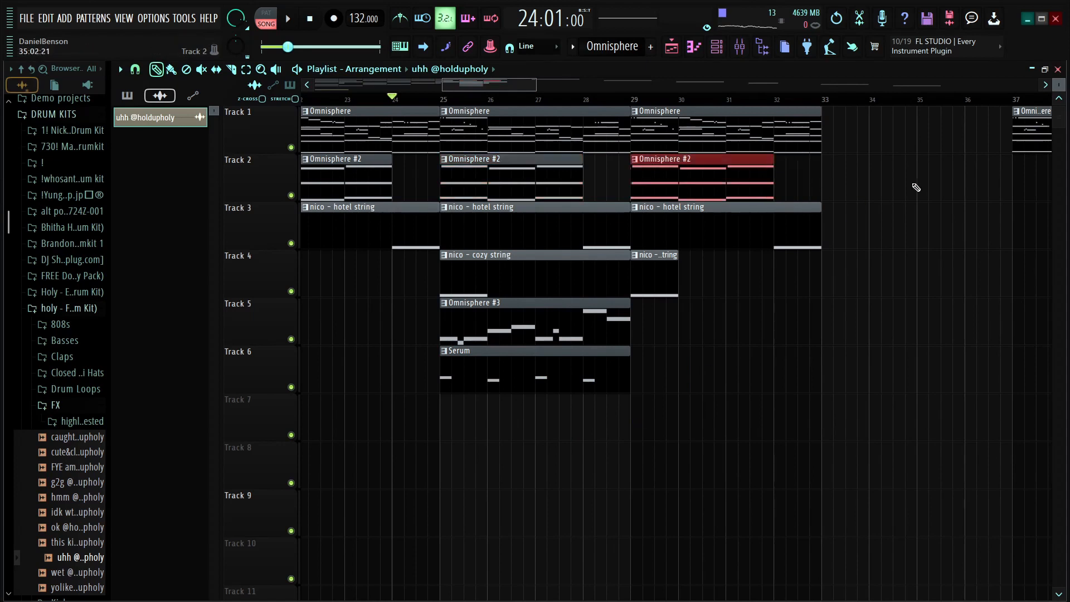
{"action": "scroll", "coordinate": [797, 102], "scroll_direction": "down", "scroll_amount": 5}
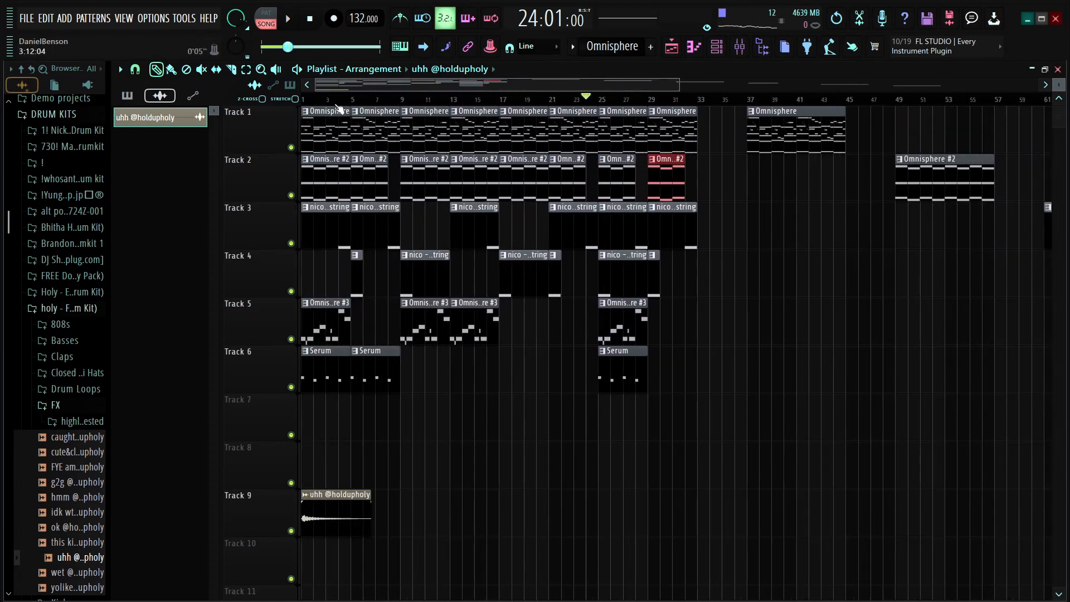
{"action": "scroll", "coordinate": [346, 87], "scroll_direction": "up", "scroll_amount": 3}
{"action": "left_click_drag", "start_coordinate": [347, 86], "coordinate": [334, 86]}
{"action": "left_click_drag", "start_coordinate": [489, 101], "coordinate": [179, 149]}
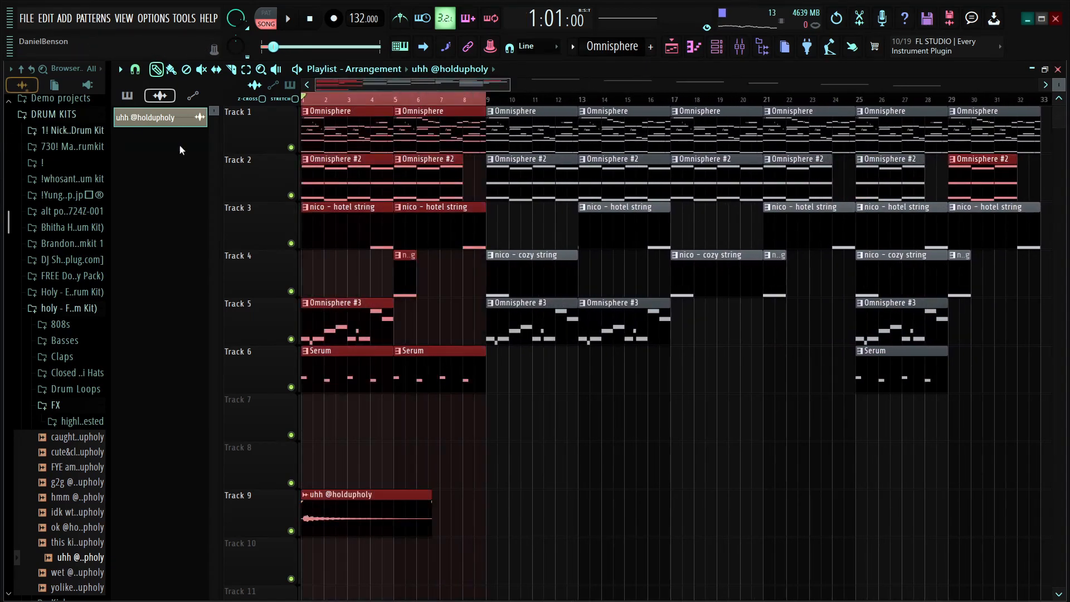
{"action": "scroll", "coordinate": [385, 106], "scroll_direction": "down", "scroll_amount": 5}
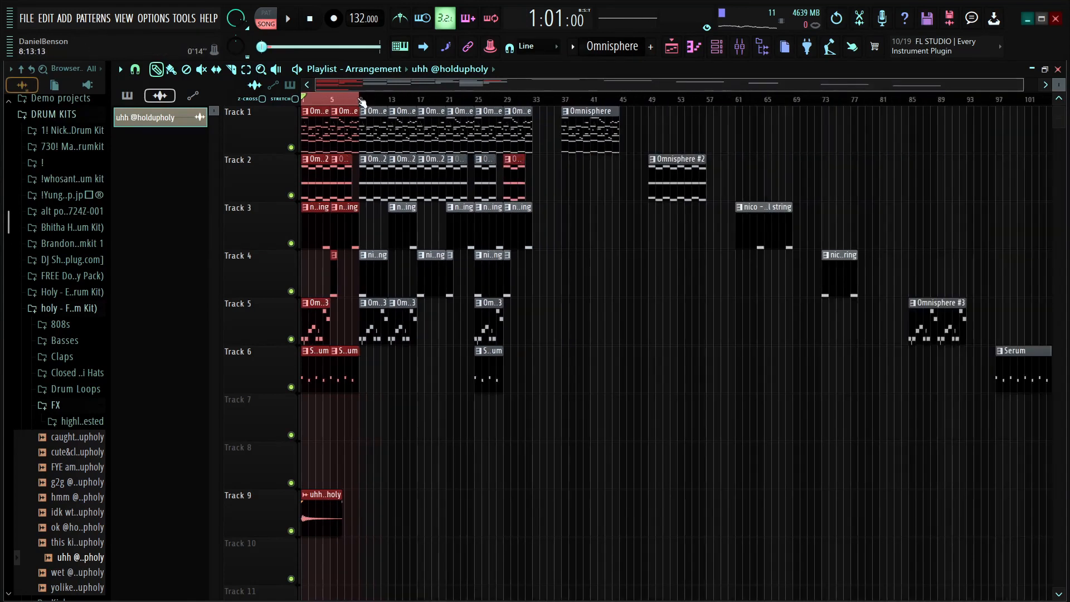
Step: Select bars 1 to 104 on the timeline and render the master track to an audio clip in the playlist
{"action": "left_click", "coordinate": [333, 100]}
{"action": "left_click_drag", "start_coordinate": [953, 100], "coordinate": [2, 129]}
{"action": "scroll", "coordinate": [752, 245], "scroll_direction": "down", "scroll_amount": 5}
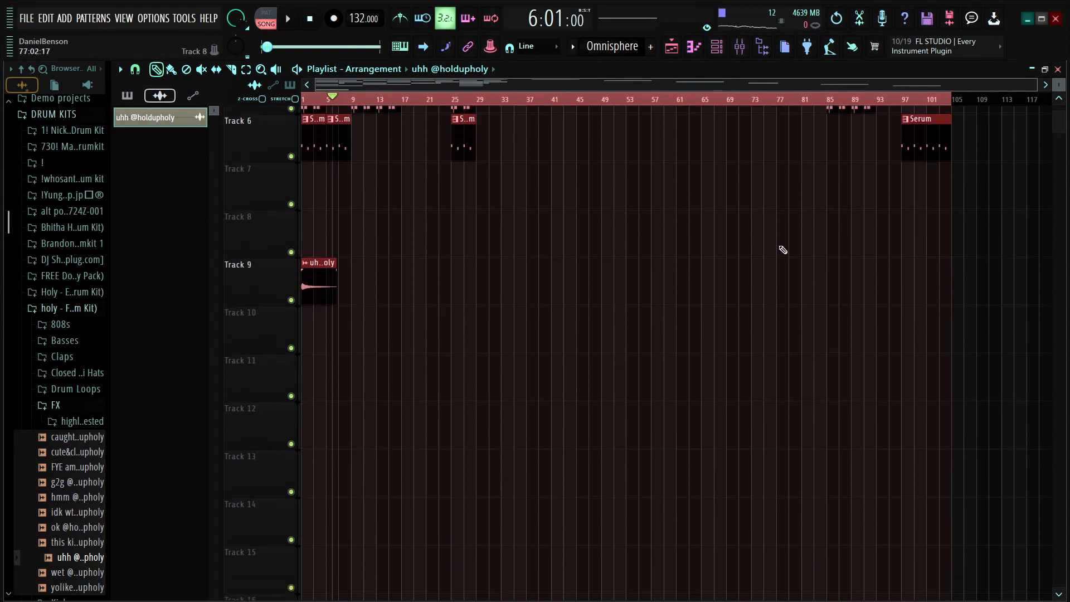
{"action": "scroll", "coordinate": [786, 259], "scroll_direction": "up", "scroll_amount": 5}
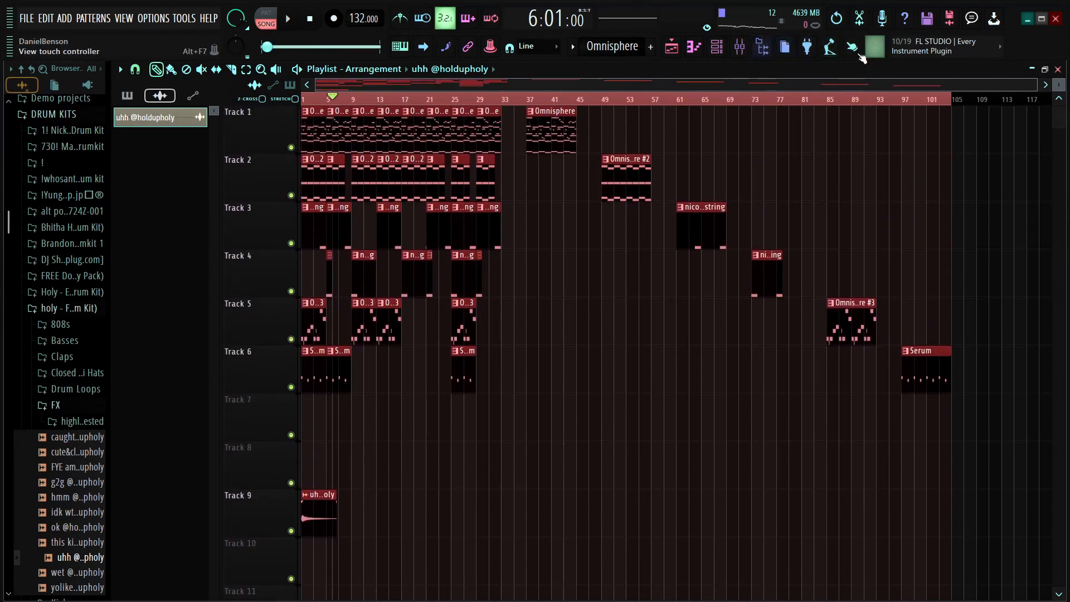
{"action": "left_click", "coordinate": [738, 53]}
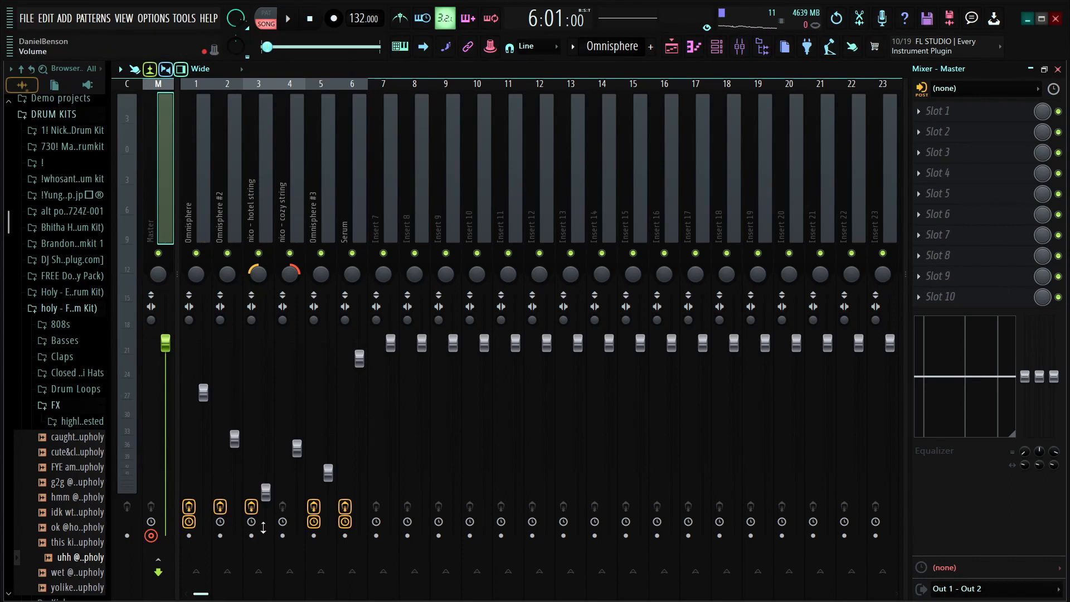
{"action": "key", "text": "alt+r"}
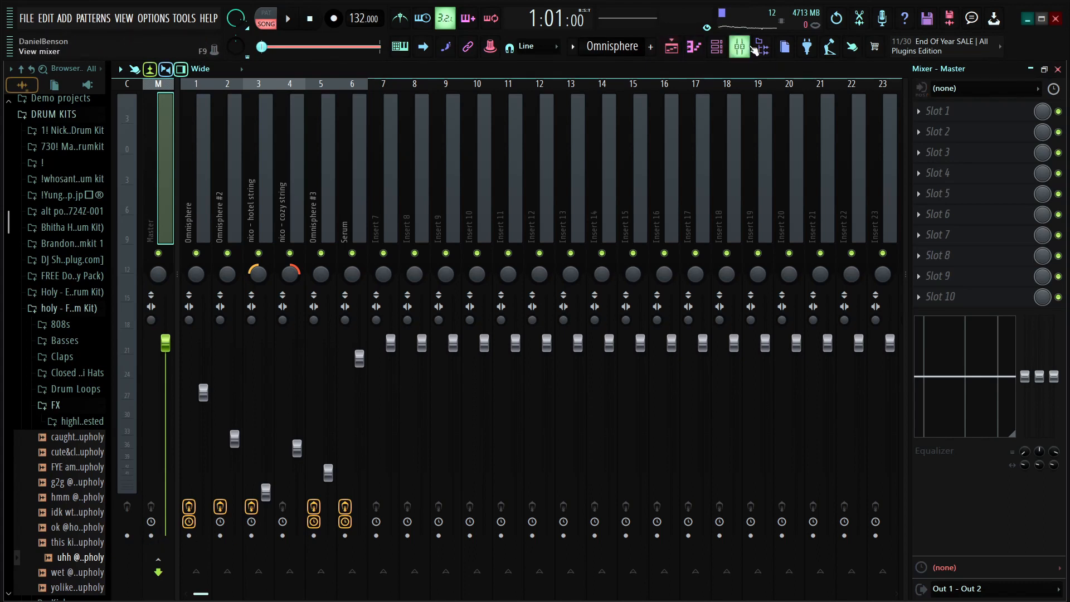
{"action": "left_click", "coordinate": [676, 53]}
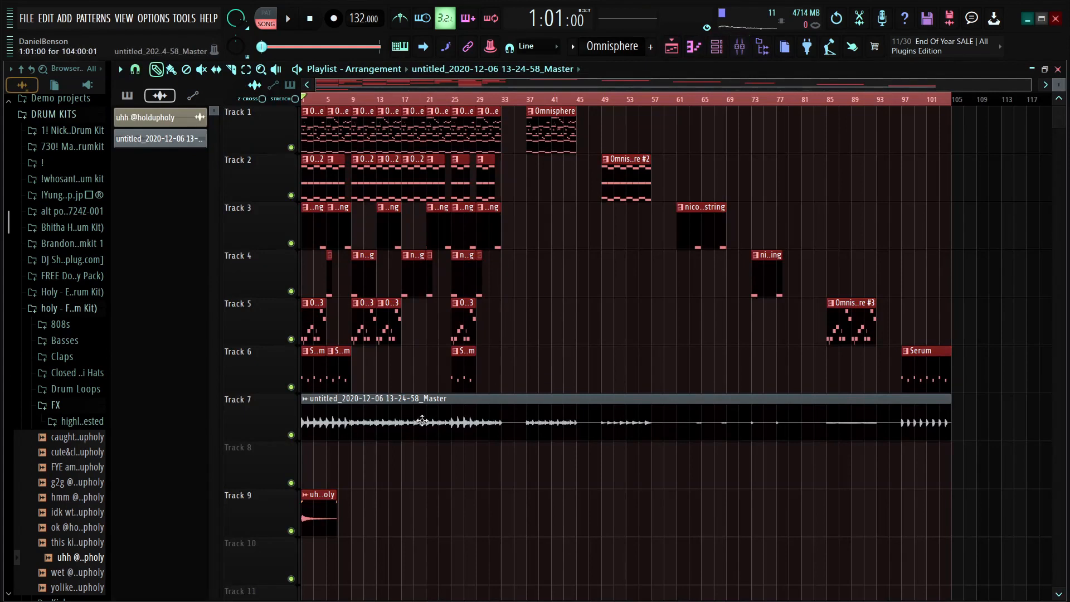
Step: Move the rendered master audio clip to track 11 at bar 1, solo that track and clear the time selection
{"action": "left_click_drag", "start_coordinate": [422, 420], "coordinate": [444, 597]}
{"action": "scroll", "coordinate": [444, 585], "scroll_direction": "down", "scroll_amount": 6}
{"action": "left_click_drag", "start_coordinate": [411, 312], "coordinate": [386, 314]}
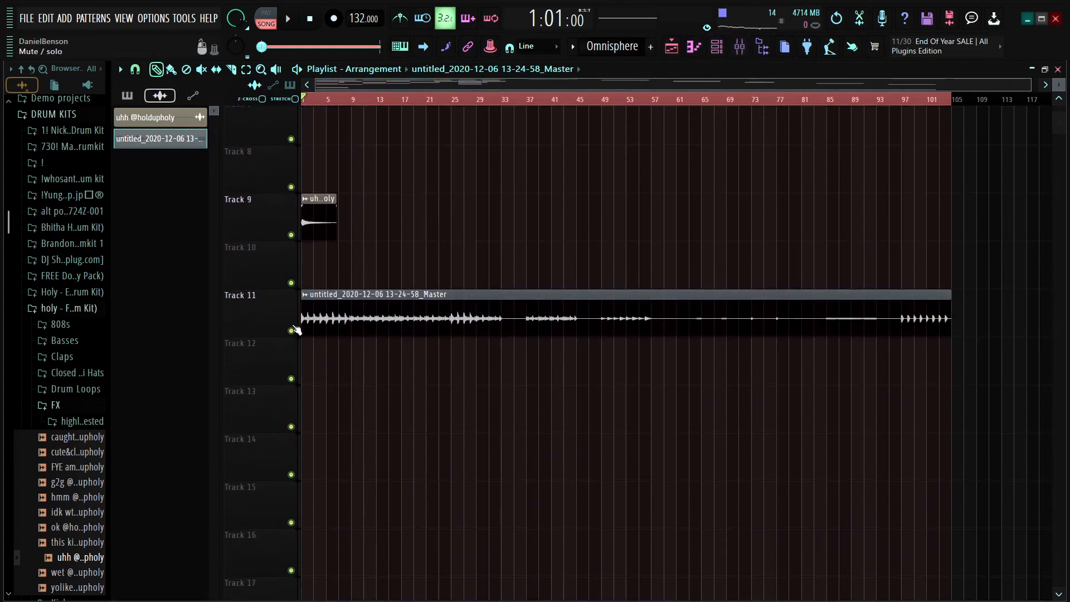
{"action": "right_click", "coordinate": [291, 330]}
{"action": "key", "text": "space"}
{"action": "key", "text": "space"}
{"action": "scroll", "coordinate": [373, 85], "scroll_direction": "up", "scroll_amount": 3}
{"action": "left_click_drag", "start_coordinate": [392, 84], "coordinate": [360, 86]}
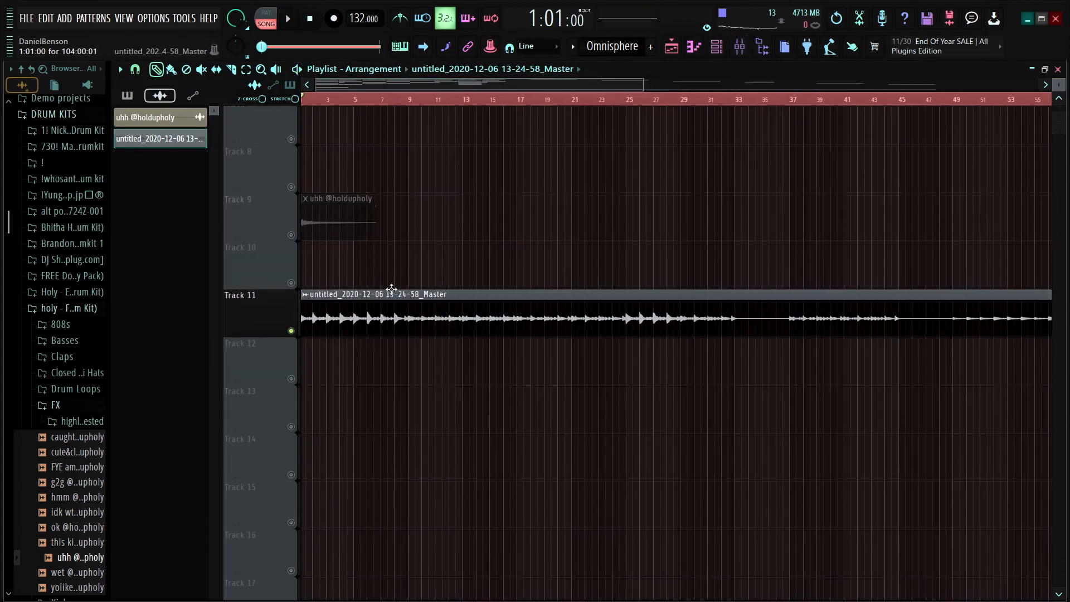
{"action": "double_click", "coordinate": [392, 309]}
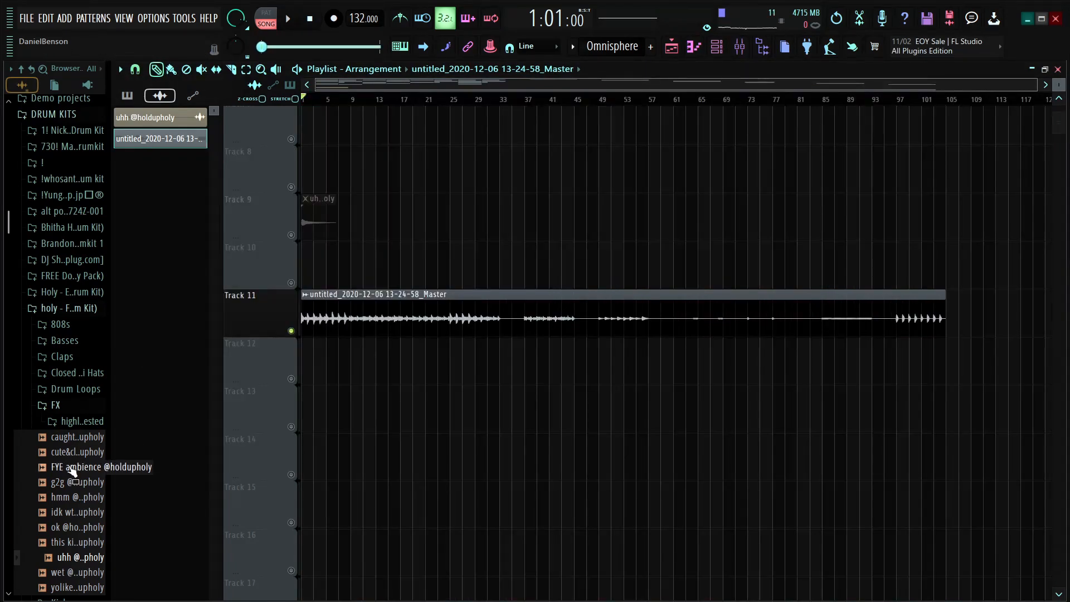
Step: Find the nico - crest texture sample in the nico one-shot kit's textures folder and place it on track 12 at bar 1
{"action": "scroll", "coordinate": [80, 469], "scroll_direction": "down", "scroll_amount": 15}
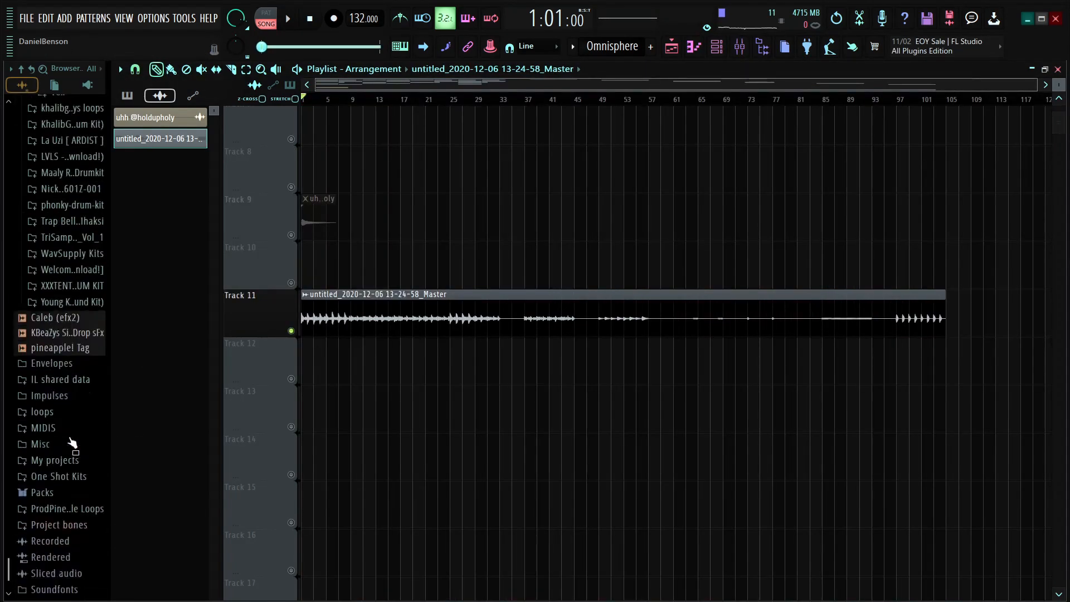
{"action": "left_click", "coordinate": [81, 432]}
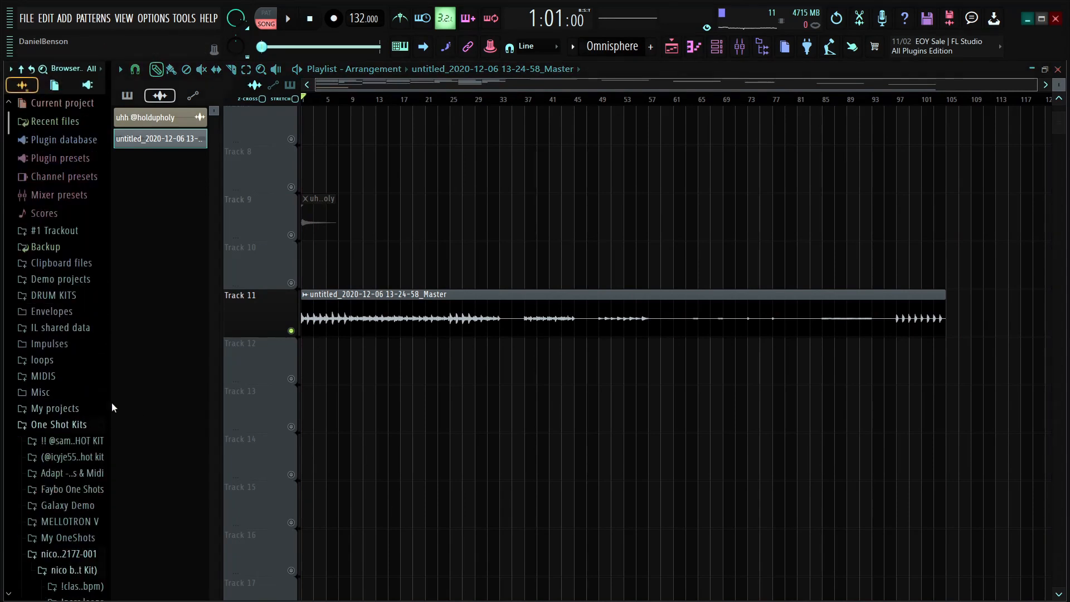
{"action": "scroll", "coordinate": [78, 391], "scroll_direction": "down", "scroll_amount": 7}
{"action": "left_click", "coordinate": [89, 518]}
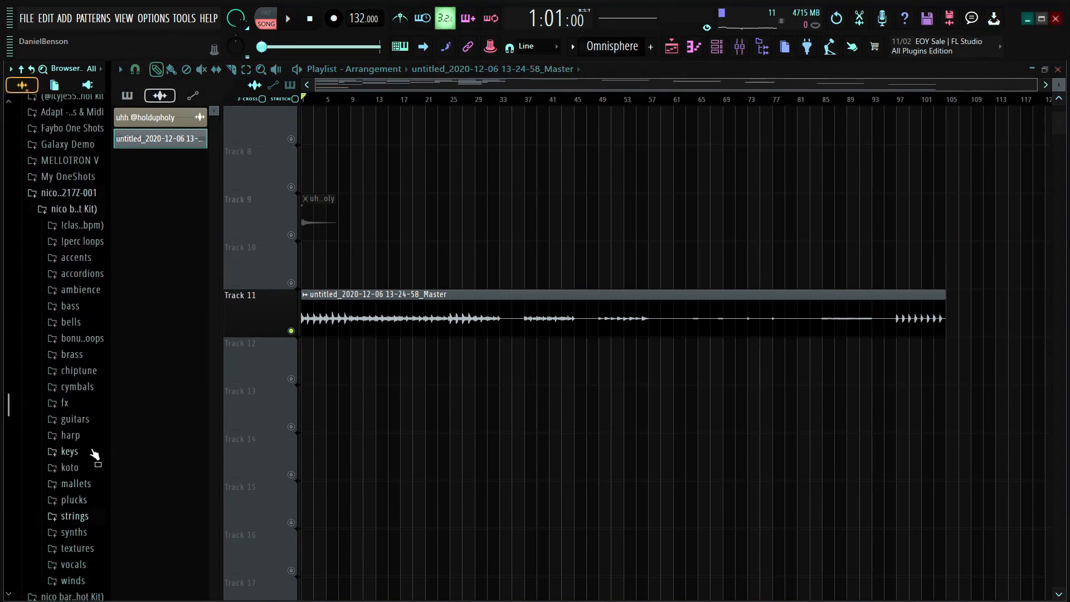
{"action": "left_click", "coordinate": [90, 549]}
{"action": "scroll", "coordinate": [66, 379], "scroll_direction": "down", "scroll_amount": 5}
{"action": "scroll", "coordinate": [58, 359], "scroll_direction": "up", "scroll_amount": 2}
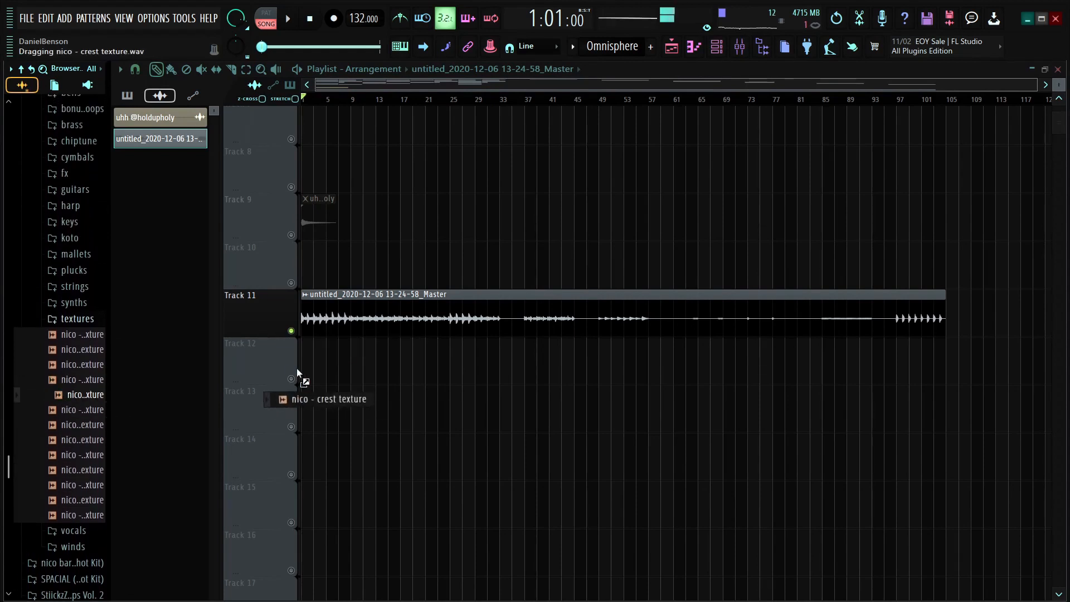
{"action": "left_click_drag", "start_coordinate": [296, 368], "coordinate": [303, 367]}
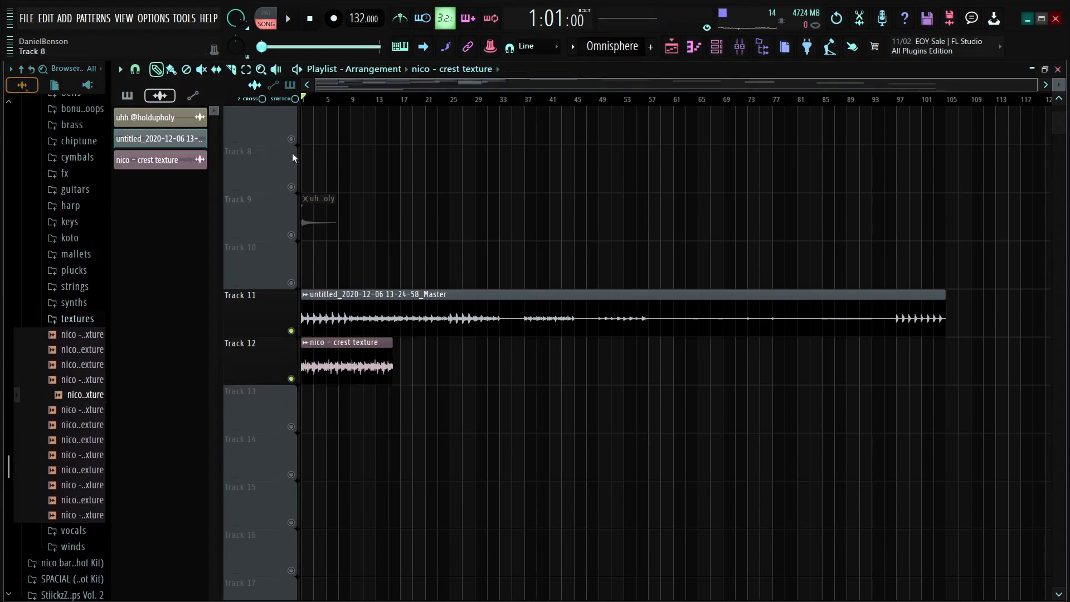
Step: Trim the crest texture clip to 8 bars and repeat it on track 12 until it fills bars 1 to 32
{"action": "scroll", "coordinate": [363, 103], "scroll_direction": "up", "scroll_amount": 4}
{"action": "left_click", "coordinate": [233, 71]}
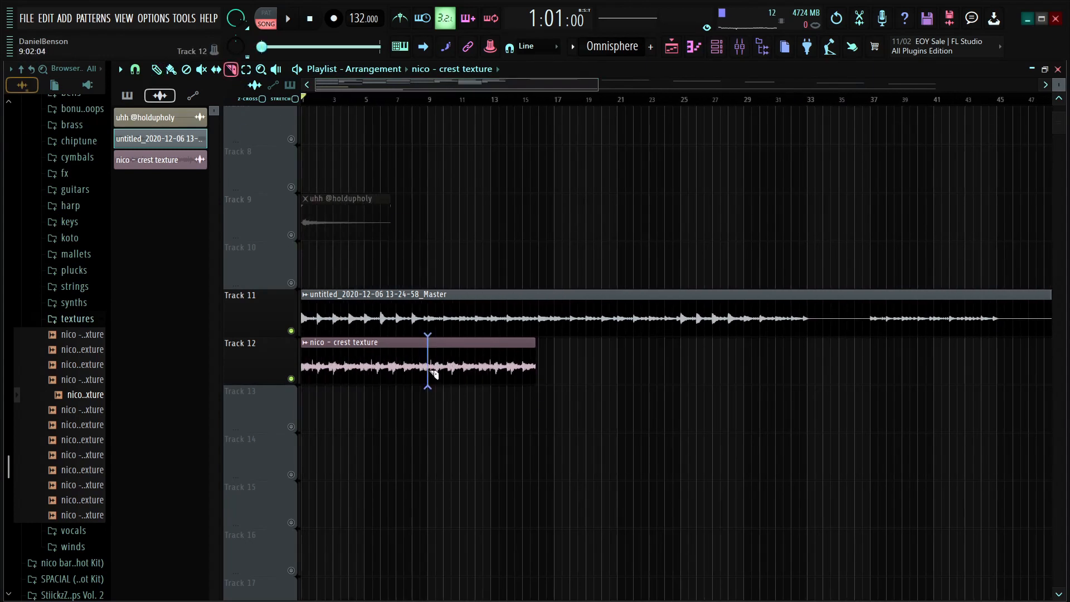
{"action": "right_click", "coordinate": [504, 364]}
{"action": "left_click_drag", "start_coordinate": [508, 364], "coordinate": [413, 372]}
{"action": "key", "text": "ctrl+b"}
{"action": "key", "text": "ctrl+b"}
{"action": "key", "text": "ctrl+b"}
{"action": "key", "text": "ctrl+b"}
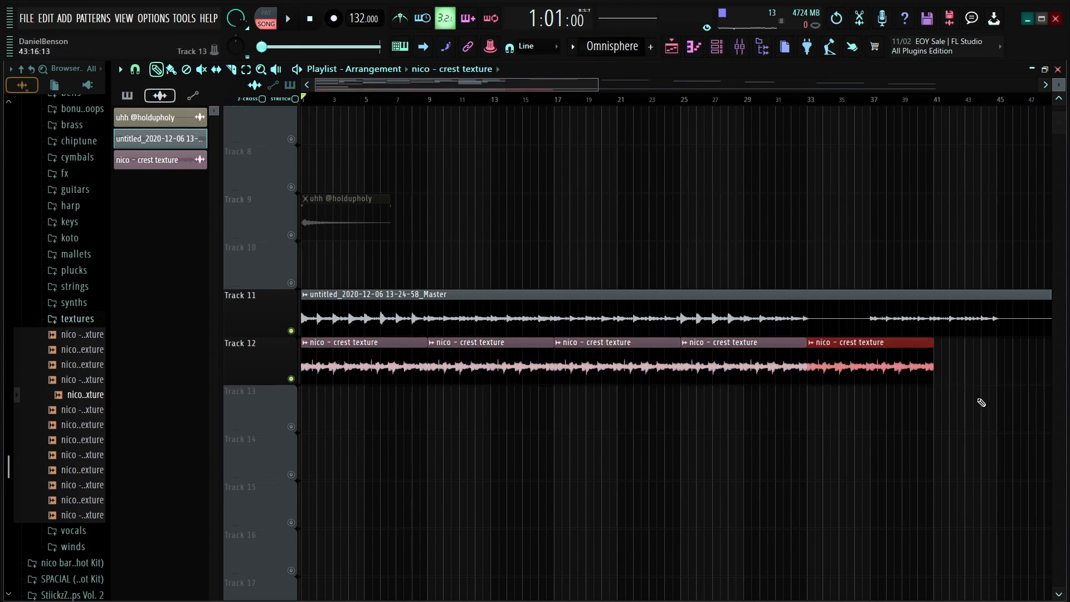
{"action": "right_click", "coordinate": [869, 367]}
Step: Play the arrangement and lower the nico - crest texture channel volume to 16%
{"action": "key", "text": "space"}
{"action": "double_click", "coordinate": [389, 366]}
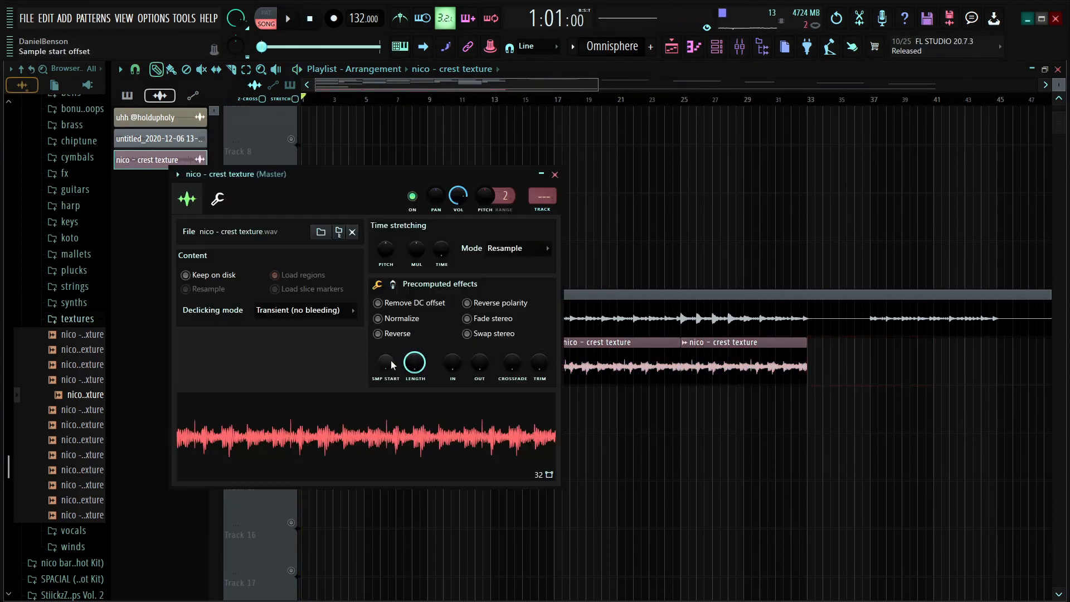
{"action": "key", "text": "space"}
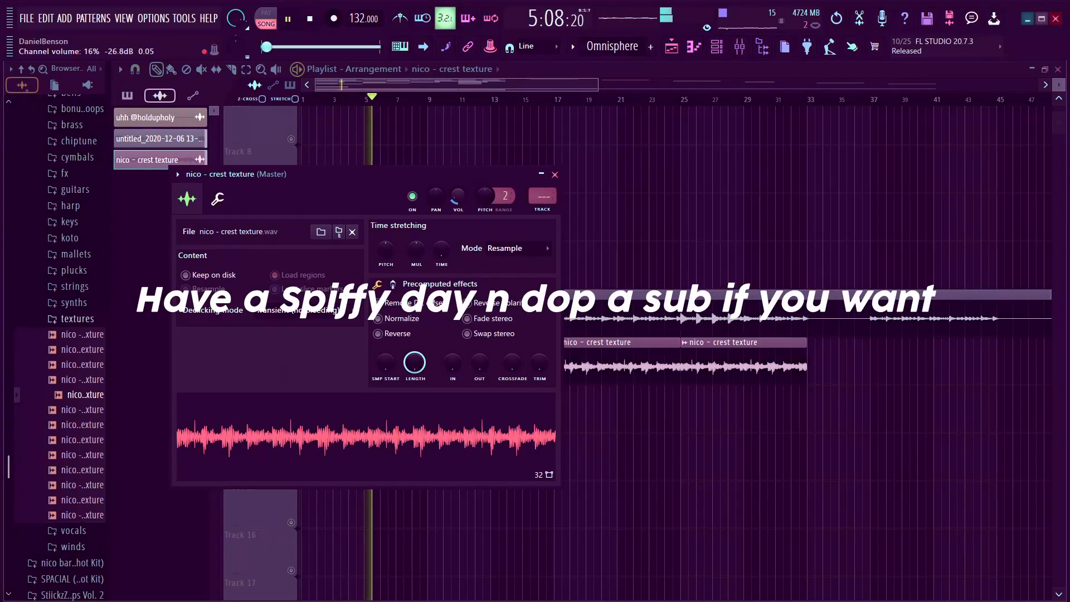
Step: Return to the playlist overview of all tracks and select bars 1 to 104 on the timeline
{"action": "scroll", "coordinate": [928, 356], "scroll_direction": "up", "scroll_amount": 6}
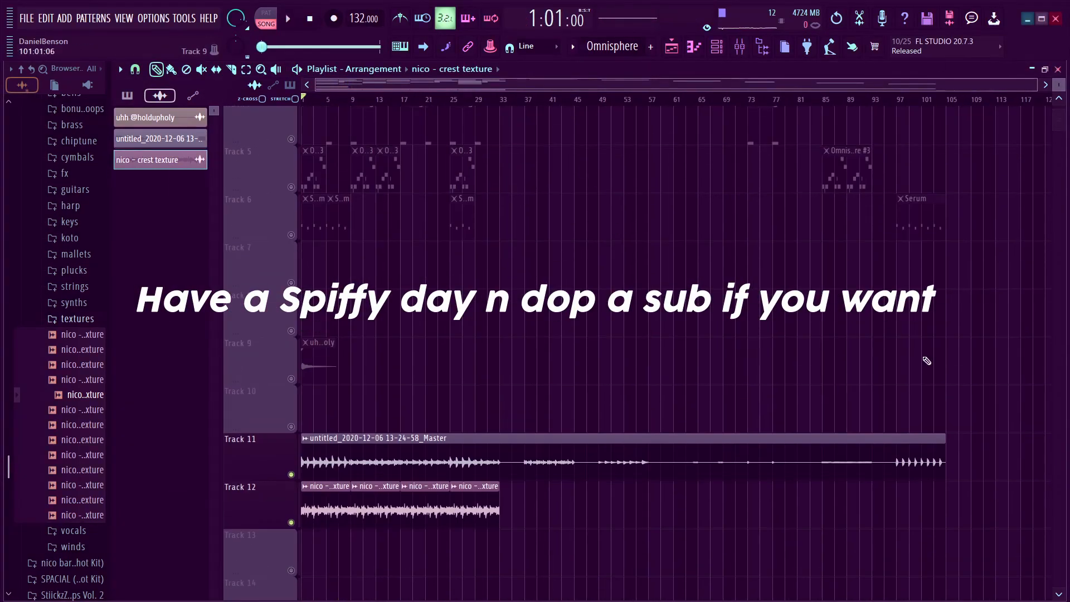
{"action": "double_click", "coordinate": [323, 136]}
{"action": "scroll", "coordinate": [250, 278], "scroll_direction": "left", "scroll_amount": 2}
{"action": "scroll", "coordinate": [481, 125], "scroll_direction": "down", "scroll_amount": 2}
{"action": "left_click", "coordinate": [717, 47]}
{"action": "left_click", "coordinate": [672, 47]}
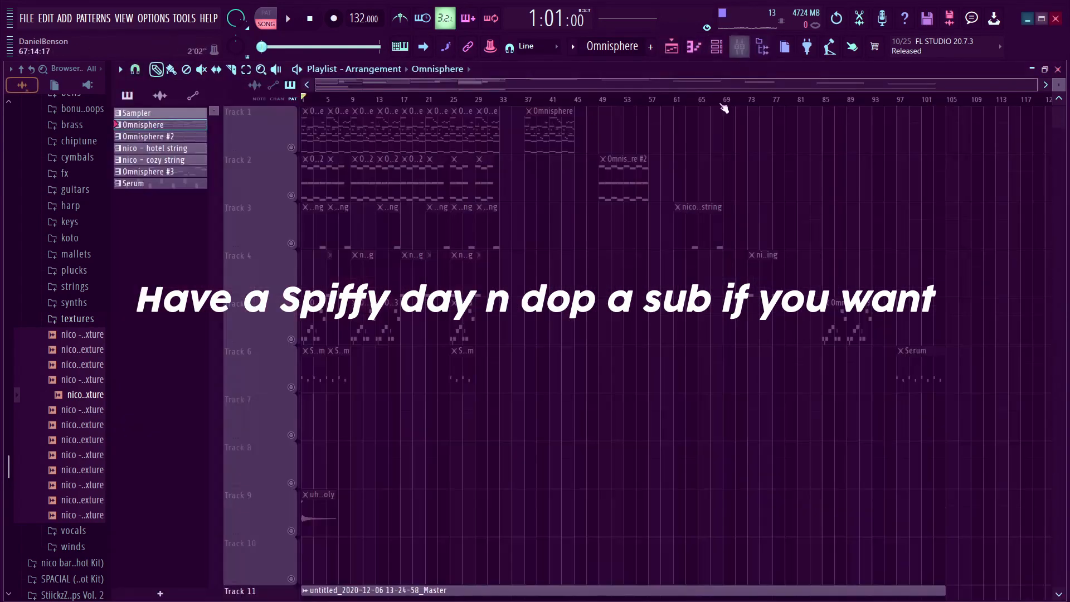
{"action": "scroll", "coordinate": [724, 108], "scroll_direction": "down", "scroll_amount": 4}
{"action": "scroll", "coordinate": [951, 105], "scroll_direction": "up", "scroll_amount": 1}
{"action": "left_click_drag", "start_coordinate": [947, 101], "coordinate": [302, 100]}
{"action": "left_click", "coordinate": [26, 18]}
{"action": "left_click", "coordinate": [51, 91]}
{"action": "key", "text": "BackSpace"}
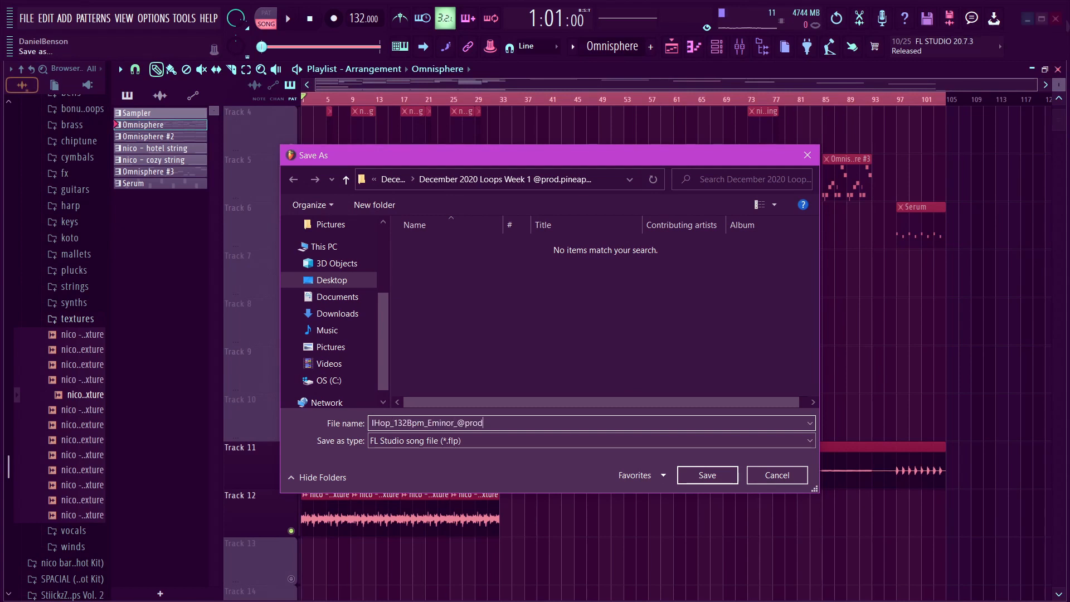
{"action": "left_click", "coordinate": [494, 440]}
{"action": "left_click", "coordinate": [494, 470]}
{"action": "left_click", "coordinate": [707, 475]}
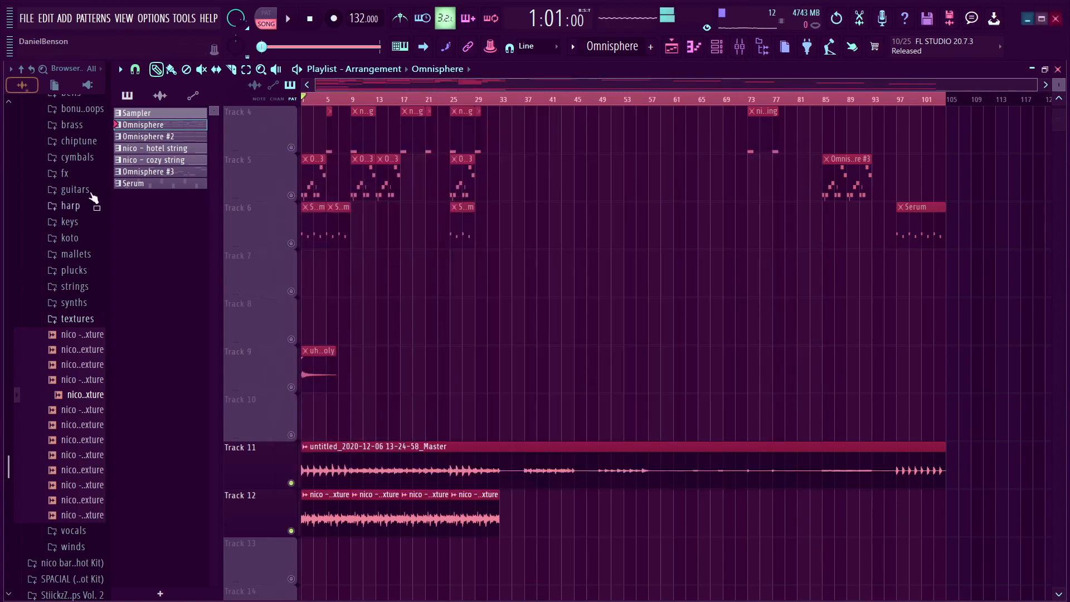
Step: Start a new empty project
{"action": "left_click", "coordinate": [27, 18]}
{"action": "left_click", "coordinate": [33, 37]}
{"action": "left_click", "coordinate": [554, 334]}
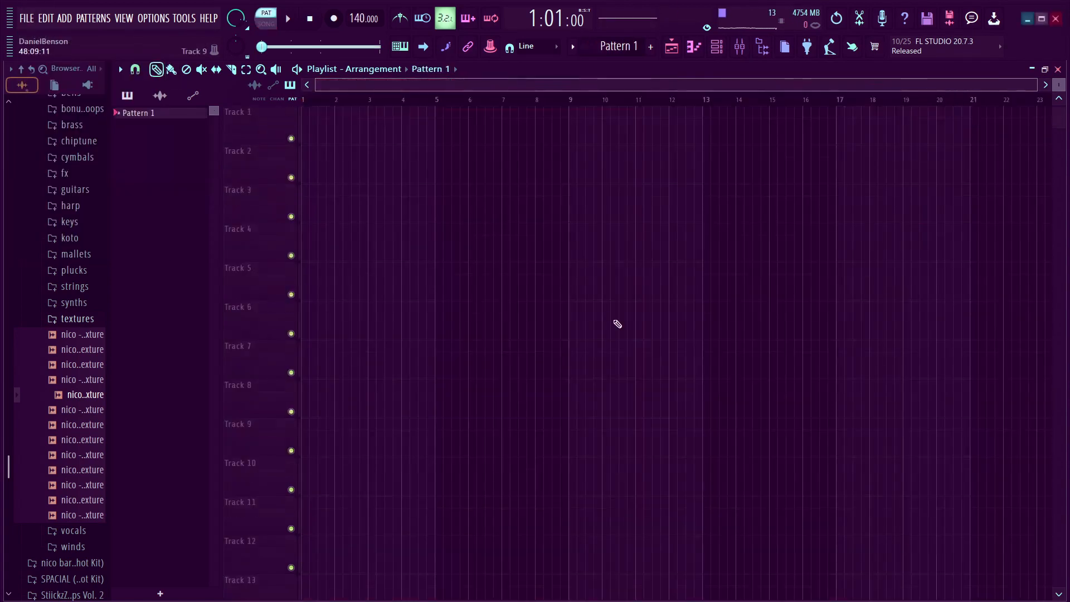
{"action": "scroll", "coordinate": [66, 474], "scroll_direction": "down", "scroll_amount": 5}
{"action": "left_click", "coordinate": [66, 474]}
{"action": "scroll", "coordinate": [66, 463], "scroll_direction": "down", "scroll_amount": 4}
{"action": "left_click", "coordinate": [95, 319]}
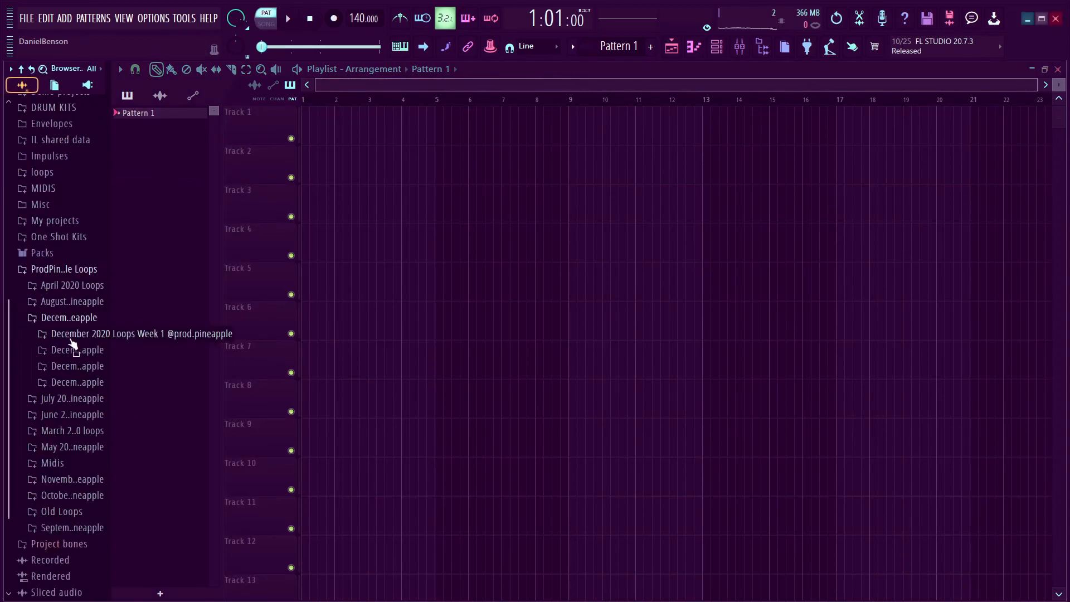
{"action": "left_click", "coordinate": [131, 336]}
{"action": "scroll", "coordinate": [84, 368], "scroll_direction": "down", "scroll_amount": 4}
{"action": "left_click", "coordinate": [64, 392]}
{"action": "left_click_drag", "start_coordinate": [66, 291], "coordinate": [322, 108]}
Step: Set the project tempo to 132 BPM
{"action": "scroll", "coordinate": [325, 108], "scroll_direction": "down", "scroll_amount": 3}
{"action": "left_click_drag", "start_coordinate": [358, 19], "coordinate": [358, 32]}
{"action": "scroll", "coordinate": [390, 150], "scroll_direction": "up", "scroll_amount": 4}
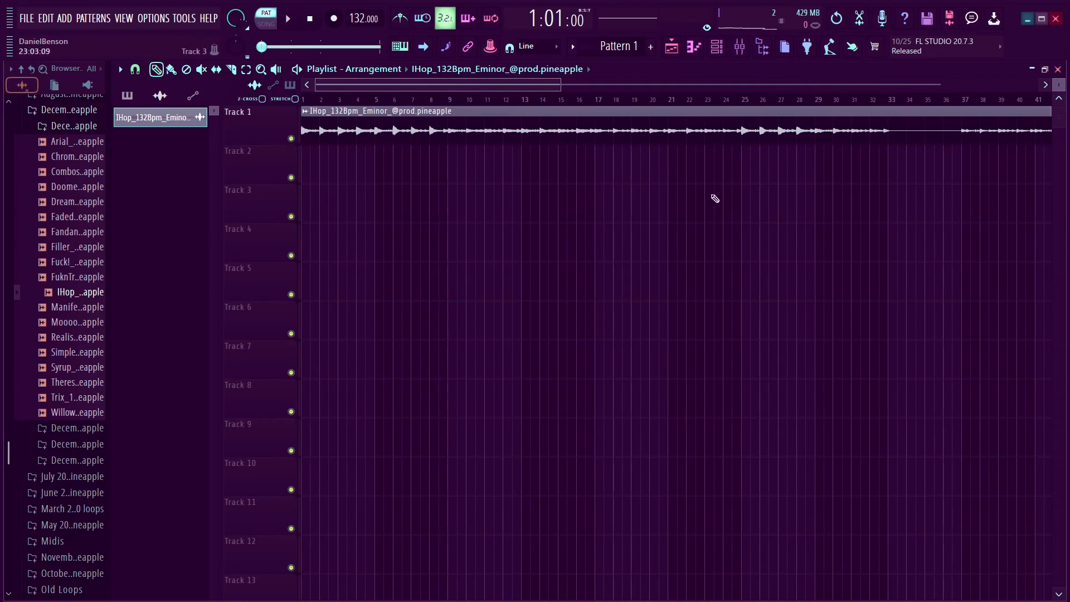
Step: Slice the loop clip on track 1 at bar 33 and delete everything after the cut
{"action": "key", "text": "c"}
{"action": "left_click_drag", "start_coordinate": [888, 109], "coordinate": [888, 150]}
{"action": "scroll", "coordinate": [370, 159], "scroll_direction": "down", "scroll_amount": 2}
{"action": "key", "text": "p"}
{"action": "right_click", "coordinate": [741, 126]}
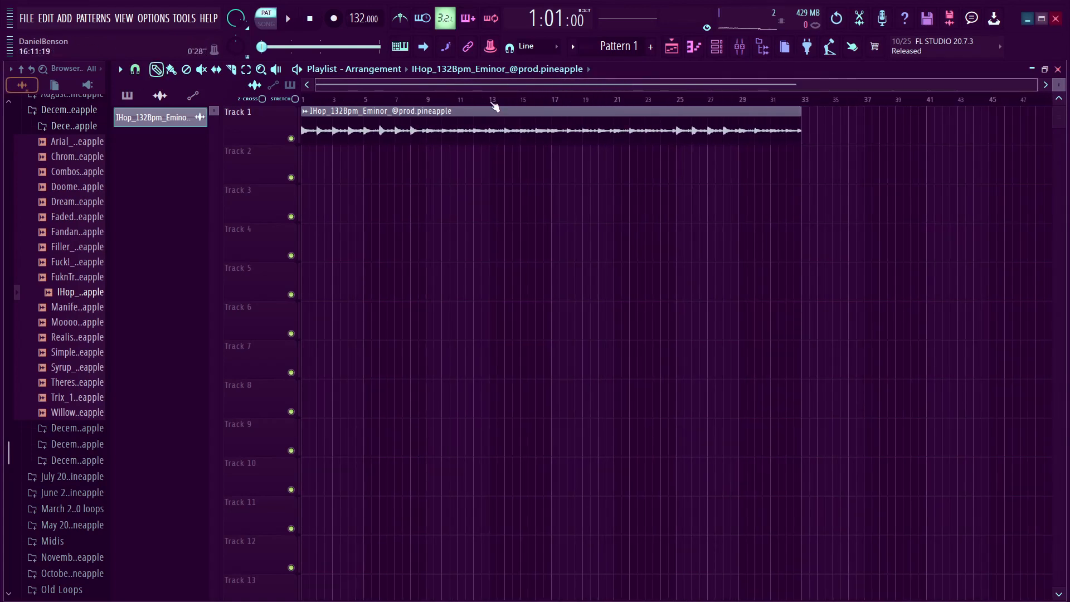
Step: Select bars 9 to 16 on the timeline and place Pattern 1 on track 4 at bar 9
{"action": "scroll", "coordinate": [548, 87], "scroll_direction": "up", "scroll_amount": 2}
{"action": "scroll", "coordinate": [549, 86], "scroll_direction": "down", "scroll_amount": 2}
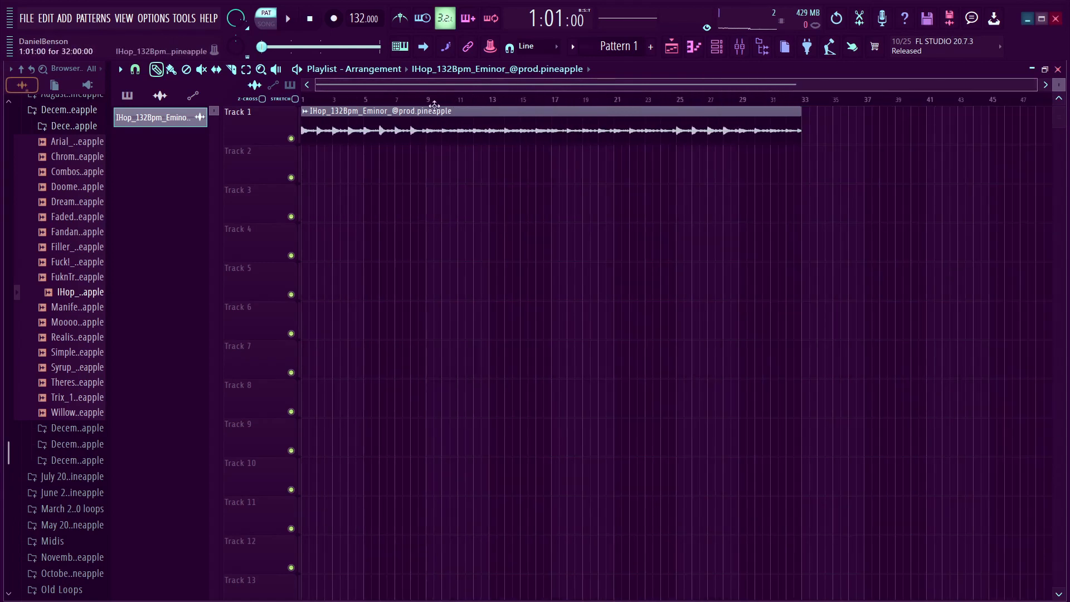
{"action": "left_click_drag", "start_coordinate": [428, 100], "coordinate": [555, 100]}
{"action": "scroll", "coordinate": [502, 89], "scroll_direction": "up", "scroll_amount": 2}
{"action": "scroll", "coordinate": [502, 88], "scroll_direction": "down", "scroll_amount": 2}
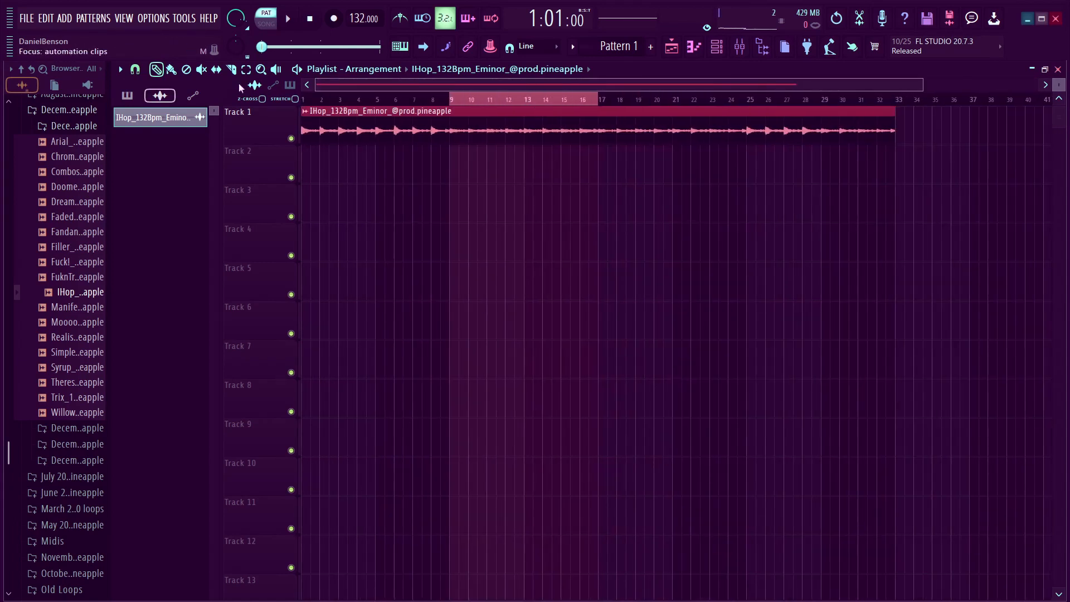
{"action": "left_click", "coordinate": [290, 86]}
{"action": "left_click", "coordinate": [463, 242]}
Step: Add Fruity soft clipper to the master track's first effect slot and set its post gain to 79%
{"action": "left_click", "coordinate": [746, 51]}
{"action": "left_click", "coordinate": [922, 113]}
{"action": "mouse_move", "coordinate": [936, 129]}
{"action": "left_click", "coordinate": [641, 342]}
{"action": "left_click_drag", "start_coordinate": [210, 201], "coordinate": [210, 186]}
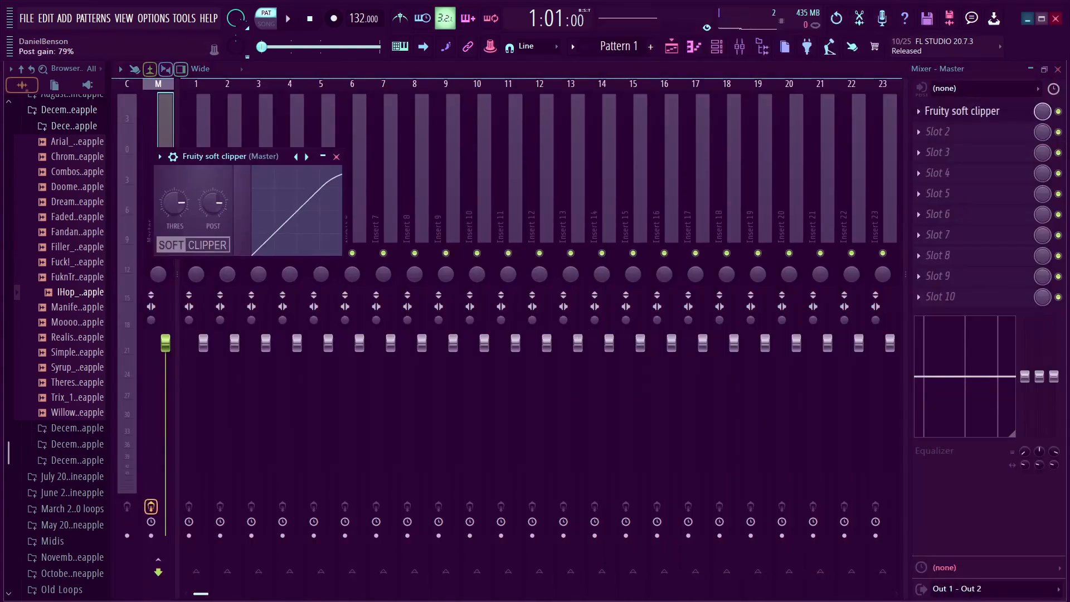
{"action": "left_click", "coordinate": [333, 156]}
Step: Load the Highest Clap sample from the drum kit's Claps folder into a new channel of the channel rack
{"action": "left_click", "coordinate": [741, 50]}
{"action": "left_click", "coordinate": [718, 49]}
{"action": "left_click_drag", "start_coordinate": [647, 168], "coordinate": [621, 168]}
{"action": "scroll", "coordinate": [74, 327], "scroll_direction": "up", "scroll_amount": 8}
{"action": "left_click", "coordinate": [74, 296]}
{"action": "scroll", "coordinate": [82, 248], "scroll_direction": "down", "scroll_amount": 4}
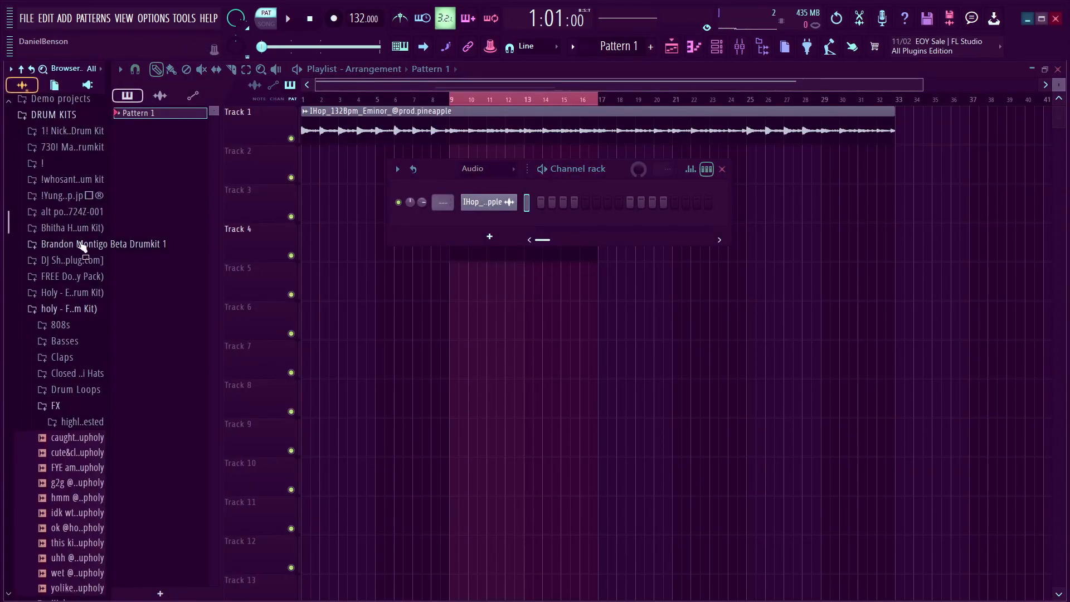
{"action": "left_click", "coordinate": [67, 195]}
{"action": "left_click", "coordinate": [63, 228]}
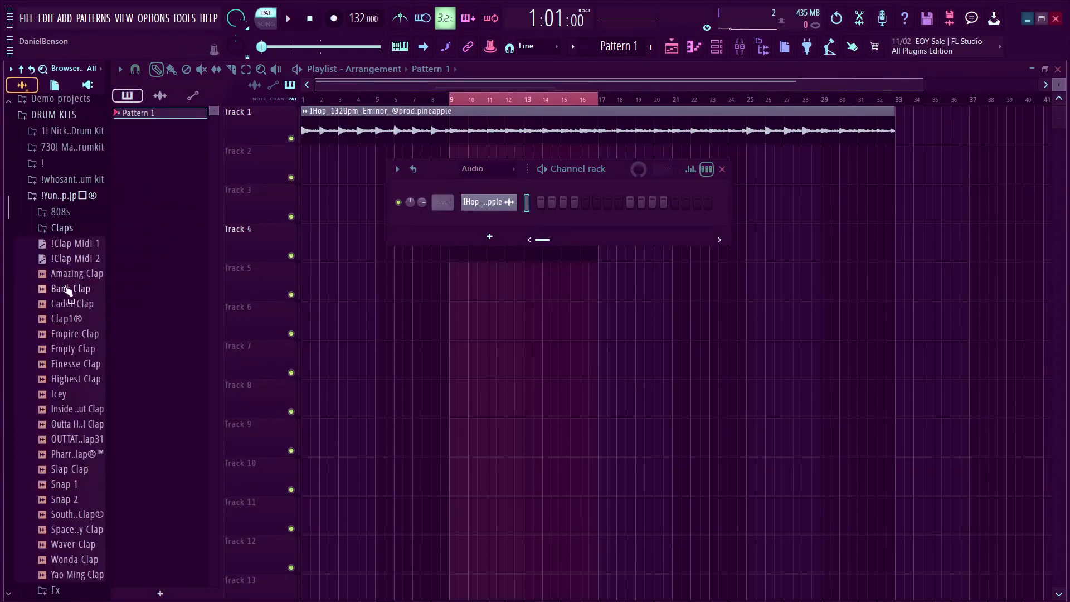
{"action": "left_click_drag", "start_coordinate": [76, 379], "coordinate": [481, 230]}
Step: Load the !Clap Midi 1 pattern onto the Highest Clap channel and lower its volume during song playback
{"action": "left_click_drag", "start_coordinate": [79, 243], "coordinate": [524, 224]}
{"action": "key", "text": "space"}
{"action": "key", "text": "l"}
{"action": "left_click_drag", "start_coordinate": [422, 223], "coordinate": [422, 229]}
Step: Show all channels, load Switch HH from the Hi-Hats folder as a new channel and open its piano roll
{"action": "left_click", "coordinate": [486, 169]}
{"action": "left_click", "coordinate": [490, 181]}
{"action": "left_click", "coordinate": [77, 229]}
{"action": "left_click", "coordinate": [72, 261]}
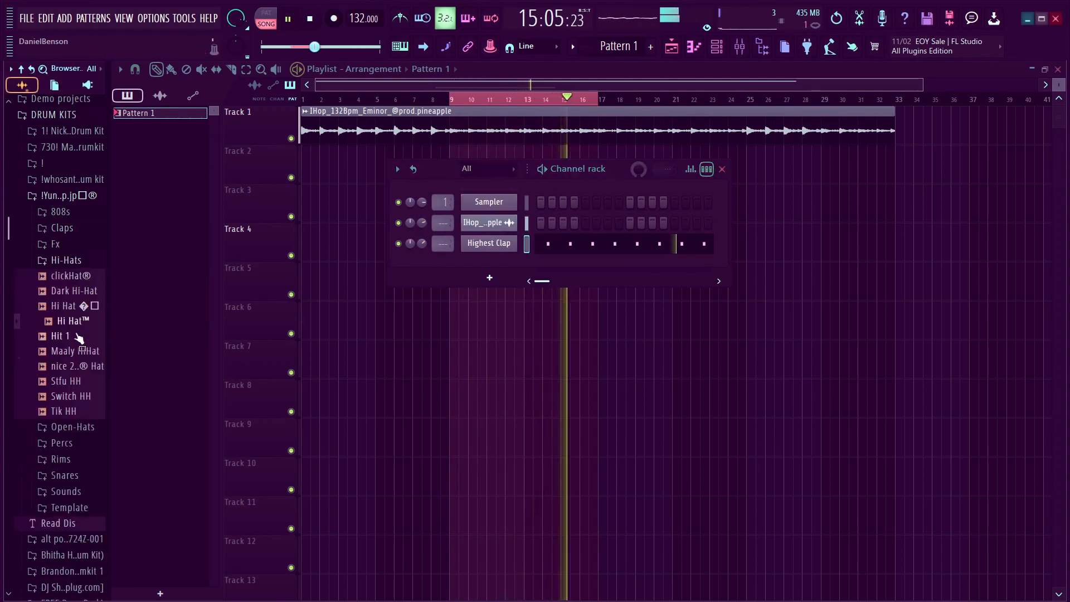
{"action": "left_click", "coordinate": [78, 397]}
{"action": "left_click_drag", "start_coordinate": [79, 397], "coordinate": [493, 262]}
{"action": "right_click", "coordinate": [515, 259]}
{"action": "left_click", "coordinate": [556, 263]}
Step: Fill the Switch HH channel with hits on every second step across four bars and lengthen them with Quick legato
{"action": "key", "text": "space"}
{"action": "left_click", "coordinate": [173, 324]}
{"action": "key", "text": "F6"}
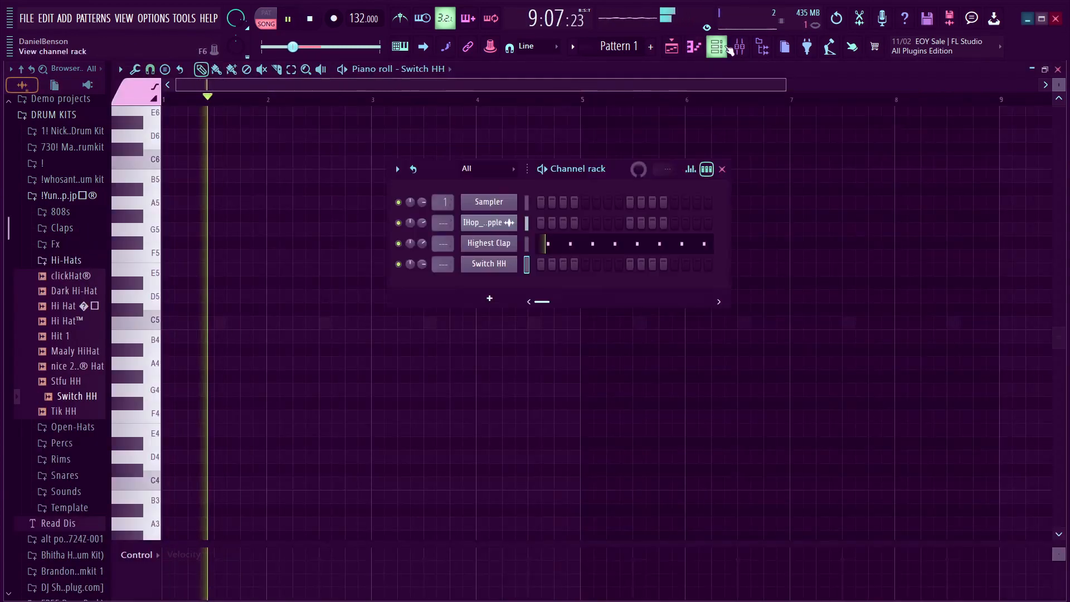
{"action": "right_click", "coordinate": [492, 263]}
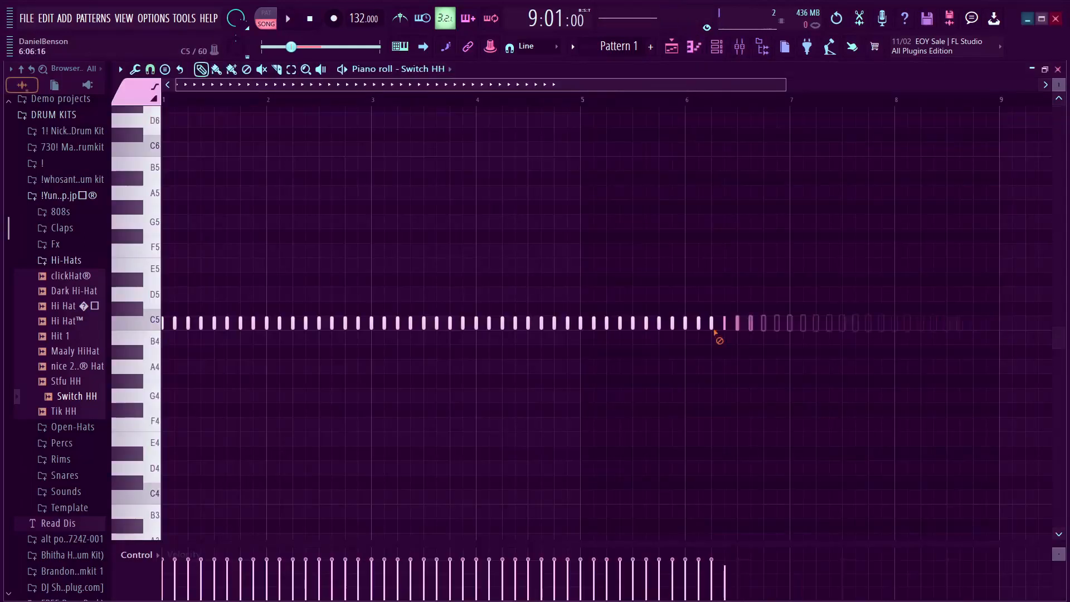
{"action": "left_click_drag", "start_coordinate": [715, 331], "coordinate": [582, 326]}
{"action": "key", "text": "ctrl+l"}
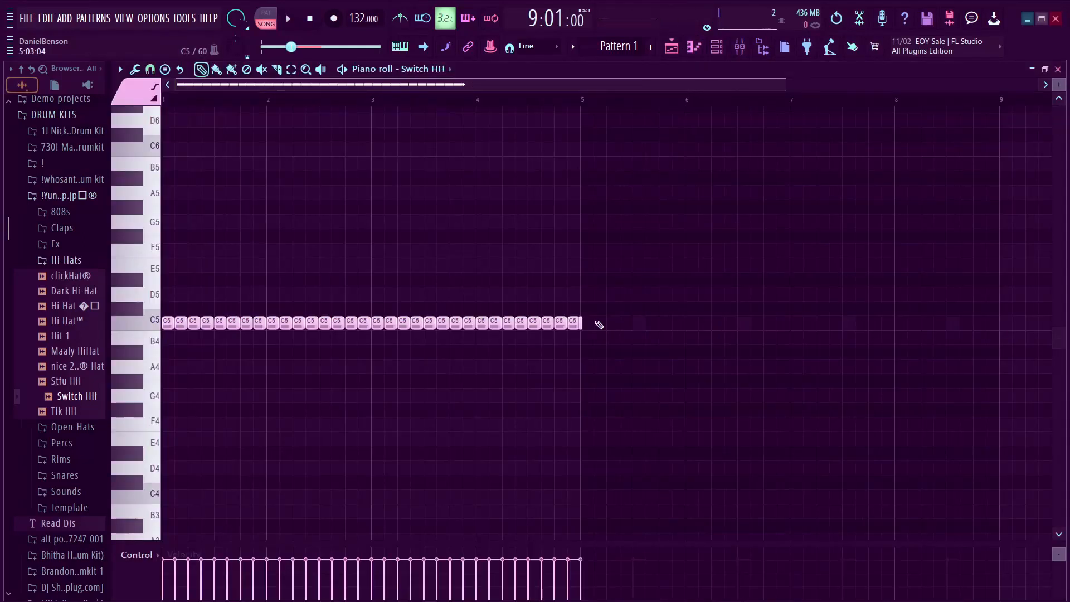
Step: Delete the second hi-hat note and replace the two notes on beat 2 of bar 1 with a descending eight-note roll from C5 to F4
{"action": "scroll", "coordinate": [217, 89], "scroll_direction": "up", "scroll_amount": 4}
{"action": "right_click", "coordinate": [205, 325]}
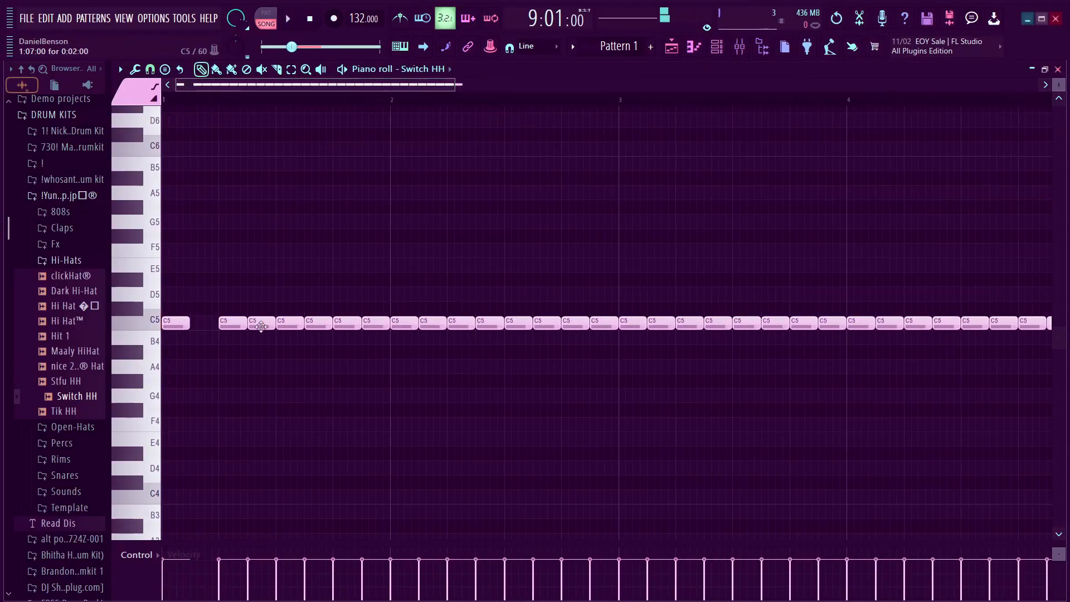
{"action": "left_click", "coordinate": [257, 396]}
{"action": "left_click", "coordinate": [264, 410]}
{"action": "left_click", "coordinate": [272, 425]}
{"action": "key", "text": "space"}
{"action": "key", "text": "space"}
Step: Slope the velocities of the descending hi-hat roll in bar 1 gradually downward
{"action": "left_click_drag", "start_coordinate": [275, 302], "coordinate": [223, 448]}
{"action": "left_click_drag", "start_coordinate": [218, 559], "coordinate": [279, 586]}
{"action": "key", "text": "space"}
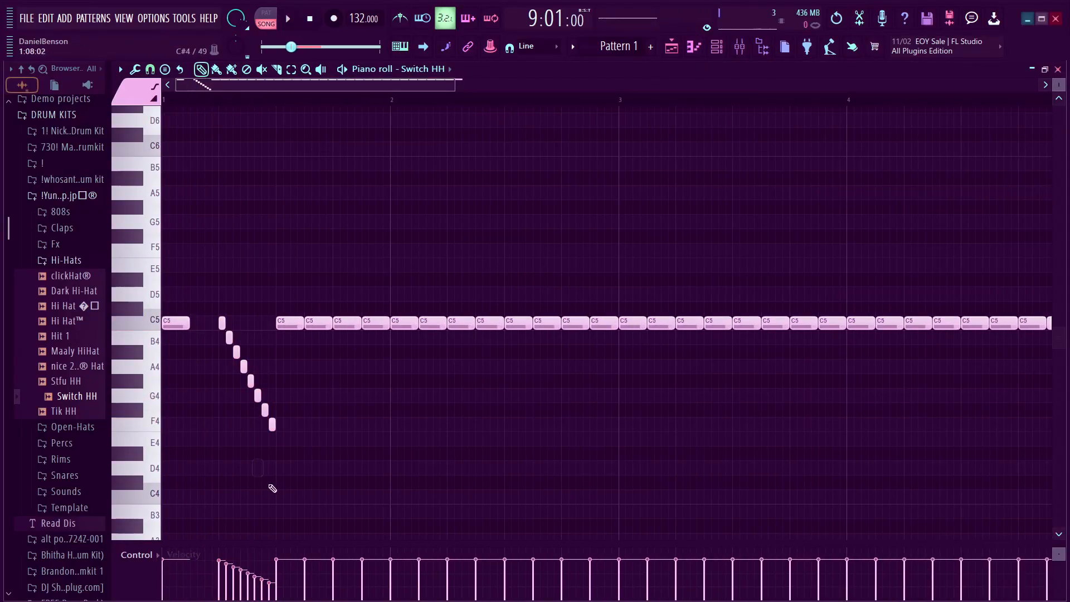
Step: Add short C4 hi-hat notes at the start of bar 1, in the second half of bar 2 and at the start of bar 3
{"action": "scroll", "coordinate": [269, 485], "scroll_direction": "down", "scroll_amount": 4}
{"action": "left_click", "coordinate": [165, 323]}
{"action": "key", "text": "space"}
{"action": "key", "text": "space"}
{"action": "key", "text": "space"}
{"action": "left_click", "coordinate": [536, 320]}
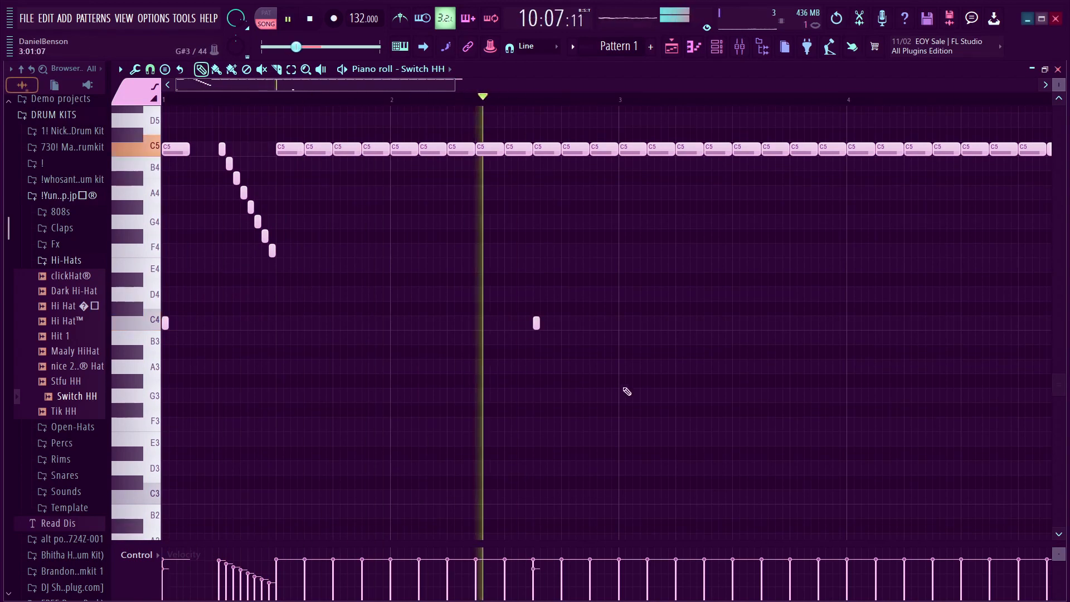
{"action": "left_click", "coordinate": [622, 323]}
Step: Delete all C5 hi-hat notes from bar 3 onward and the C5 note on beat 4 of bar 1
{"action": "scroll", "coordinate": [487, 87], "scroll_direction": "down", "scroll_amount": 3}
{"action": "key", "text": "space"}
{"action": "key", "text": "space"}
{"action": "key", "text": "space"}
{"action": "left_click_drag", "start_coordinate": [622, 149], "coordinate": [397, 150]}
{"action": "scroll", "coordinate": [202, 87], "scroll_direction": "up", "scroll_amount": 4}
{"action": "key", "text": "space"}
{"action": "key", "text": "space"}
{"action": "right_click", "coordinate": [337, 236]}
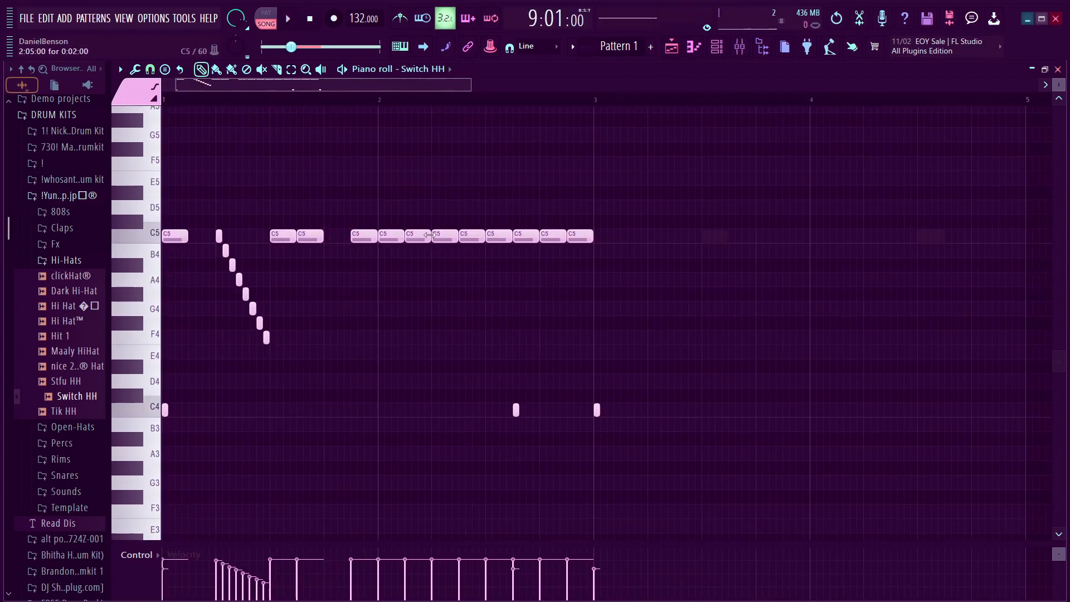
Step: Replace two C5 notes from step 3 of bar 2 with a chopped eight-note roll whose velocities slope downward
{"action": "right_click", "coordinate": [445, 236]}
{"action": "left_click_drag", "start_coordinate": [430, 235], "coordinate": [457, 236]}
{"action": "key", "text": "space"}
{"action": "left_click", "coordinate": [442, 240], "text": "ctrl"}
{"action": "key", "text": "alt+u"}
{"action": "left_click", "coordinate": [980, 444]}
{"action": "key", "text": "space"}
{"action": "key", "text": "space"}
{"action": "left_click_drag", "start_coordinate": [405, 559], "coordinate": [483, 600]}
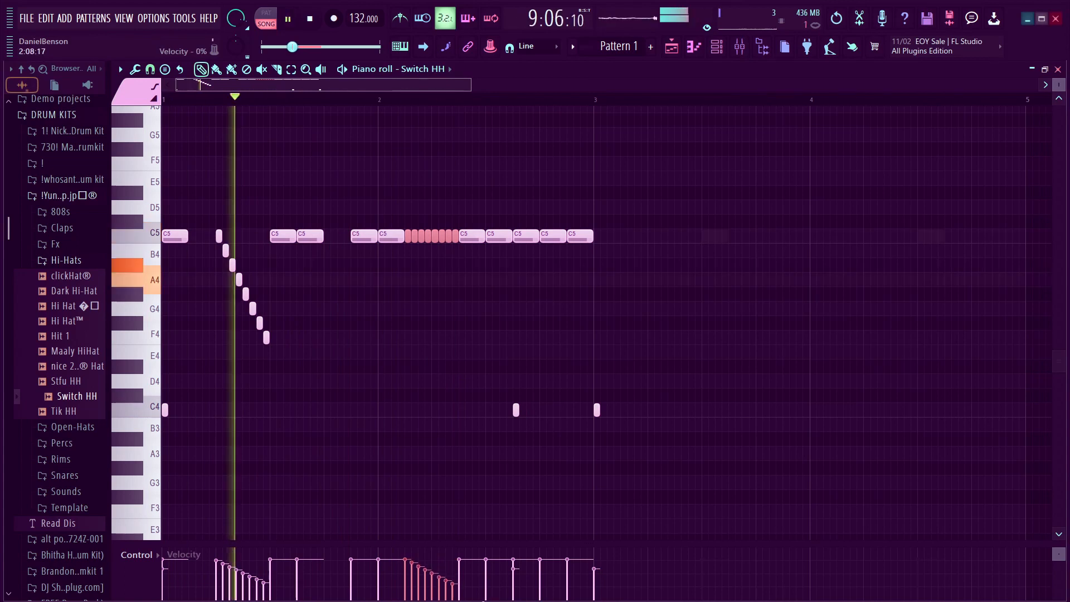
Step: Add a D#4 note on beat 2 of bar 2, chop it into a faster roll and slope its velocities upward
{"action": "left_click", "coordinate": [435, 366]}
{"action": "left_click_drag", "start_coordinate": [480, 366], "coordinate": [453, 366]}
{"action": "left_click", "coordinate": [446, 366], "text": "ctrl"}
{"action": "key", "text": "alt+u"}
{"action": "key", "text": "space"}
{"action": "key", "text": "space"}
{"action": "left_click", "coordinate": [980, 444]}
{"action": "key", "text": "space"}
{"action": "left_click_drag", "start_coordinate": [459, 559], "coordinate": [430, 601]}
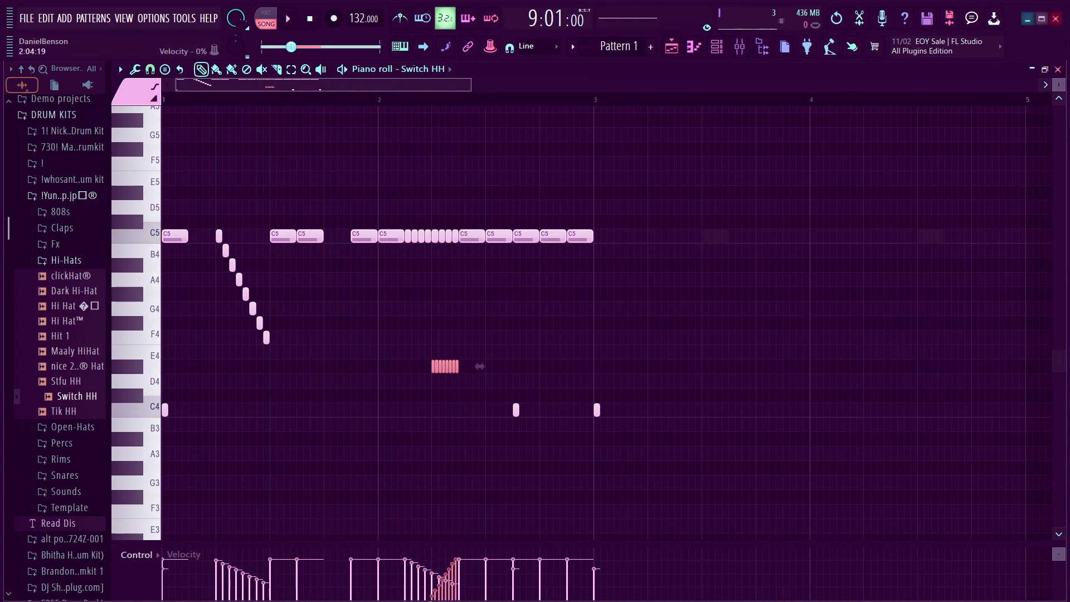
{"action": "left_click", "coordinate": [508, 346], "text": "ctrl"}
{"action": "key", "text": "space"}
{"action": "key", "text": "space"}
{"action": "key", "text": "space"}
Step: Delete the C4 note at the start of bar 3 and the C5 note on beat 4 of bar 2
{"action": "right_click", "coordinate": [597, 410]}
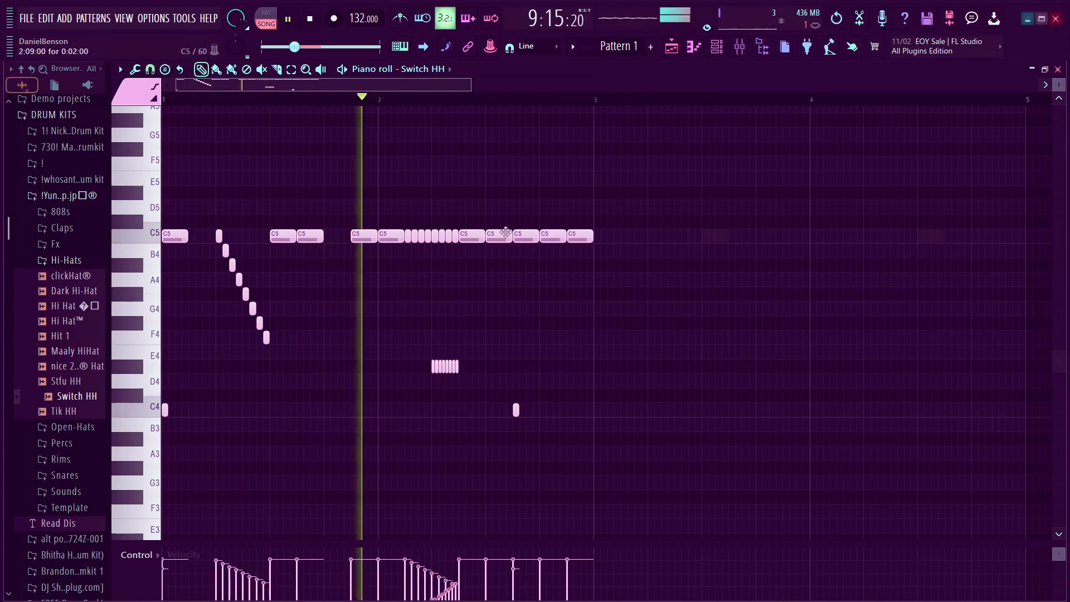
{"action": "right_click", "coordinate": [526, 236]}
{"action": "key", "text": "space"}
{"action": "left_click", "coordinate": [526, 237]}
{"action": "right_click", "coordinate": [553, 236]}
{"action": "key", "text": "space"}
Step: Duplicate the two-bar hi-hat pattern into bars 3 and 4
{"action": "key", "text": "ctrl+b"}
{"action": "left_click_drag", "start_coordinate": [669, 178], "coordinate": [611, 168]}
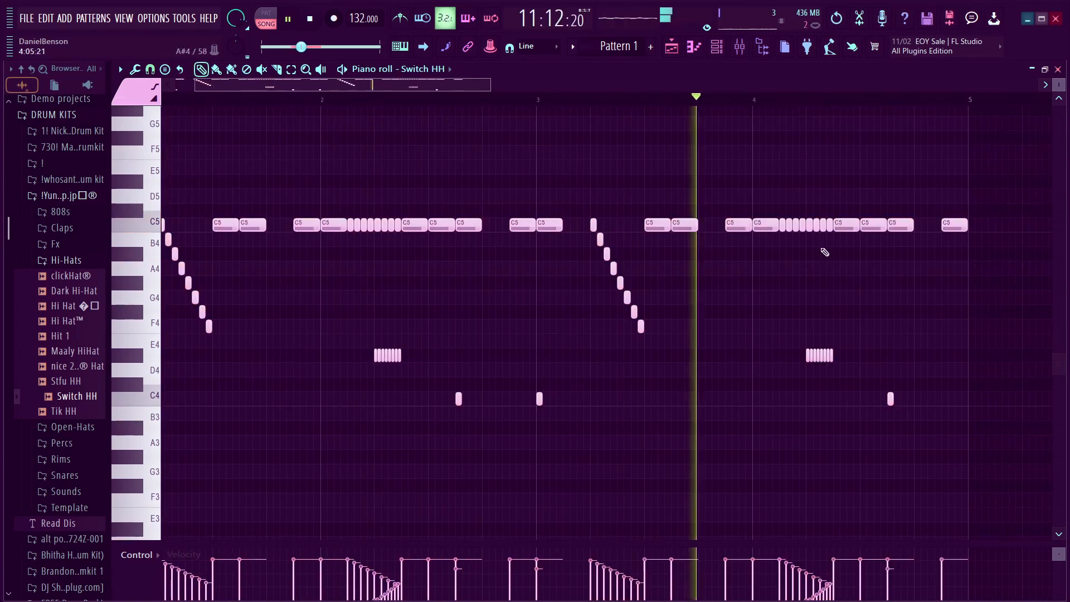
{"action": "key", "text": "space"}
Step: Transpose the C5 roll in bar 4 up two semitones
{"action": "left_click_drag", "start_coordinate": [831, 219], "coordinate": [783, 237]}
{"action": "key", "text": "shift+Up"}
{"action": "key", "text": "shift+Up"}
Step: Transpose the fast D#4 roll in bar 4 up nine semitones to C5
{"action": "left_click_drag", "start_coordinate": [851, 346], "coordinate": [795, 424]}
{"action": "key", "text": "shift+Up"}
{"action": "key", "text": "shift+Up"}
{"action": "key", "text": "shift+Up"}
{"action": "key", "text": "shift+Up"}
{"action": "key", "text": "shift+Up"}
{"action": "key", "text": "shift+Up"}
{"action": "key", "text": "shift+Up"}
{"action": "key", "text": "shift+Up"}
{"action": "key", "text": "shift+Up"}
{"action": "key", "text": "space"}
Step: Raise the upper roll in bar 4 one more semitone to D#5
{"action": "left_click_drag", "start_coordinate": [839, 205], "coordinate": [781, 229]}
{"action": "key", "text": "shift+Up"}
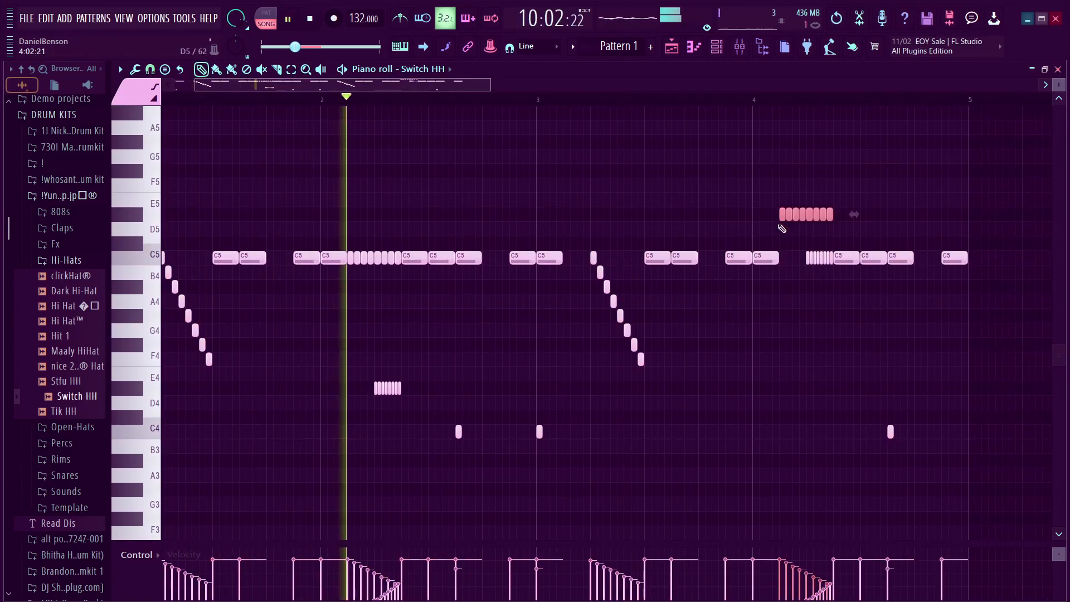
{"action": "scroll", "coordinate": [752, 290], "scroll_direction": "down", "scroll_amount": 2}
{"action": "left_click", "coordinate": [733, 345]}
{"action": "key", "text": "space"}
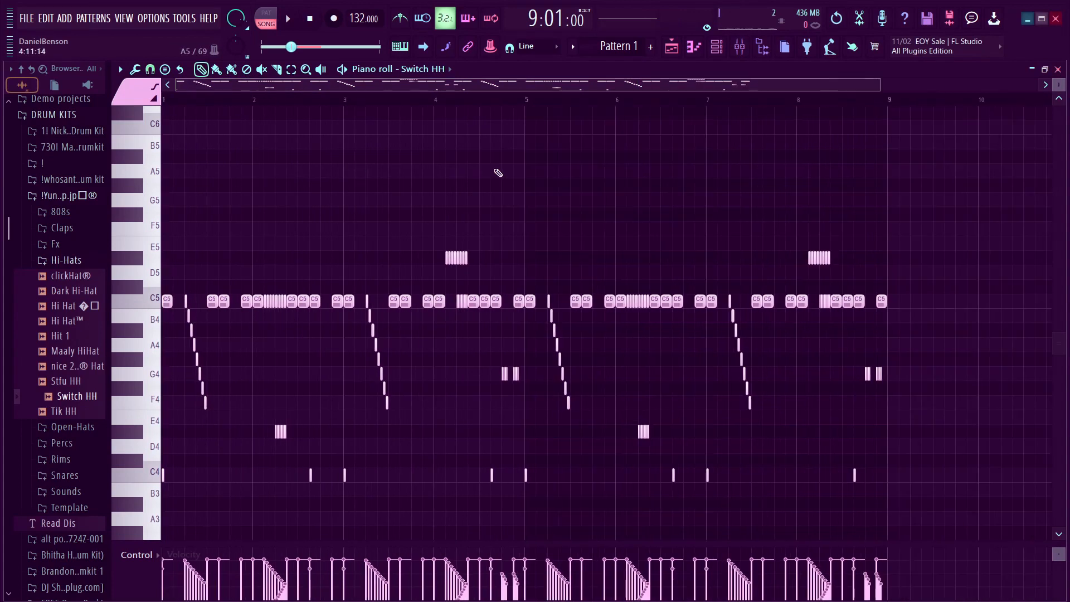
Step: Examine the descending hi-hat roll in bar 1 and the layered rolls with their velocities in bar 2
{"action": "scroll", "coordinate": [262, 105], "scroll_direction": "up", "scroll_amount": 3}
{"action": "scroll", "coordinate": [446, 171], "scroll_direction": "down", "scroll_amount": 3}
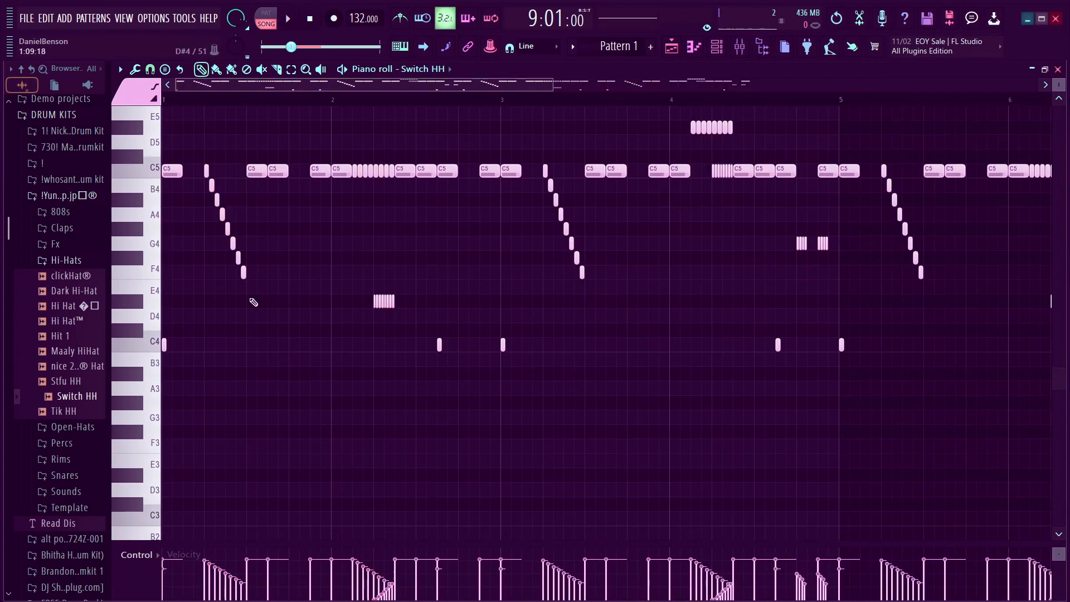
{"action": "scroll", "coordinate": [306, 89], "scroll_direction": "up", "scroll_amount": 5}
{"action": "left_click_drag", "start_coordinate": [325, 170], "coordinate": [504, 210]}
{"action": "left_click_drag", "start_coordinate": [390, 280], "coordinate": [559, 330]}
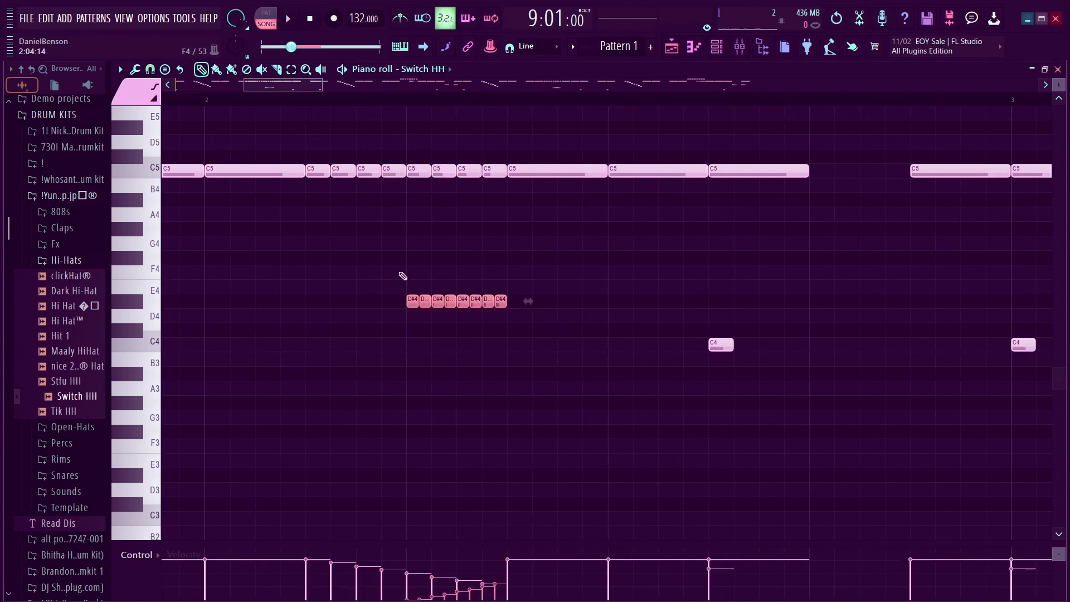
{"action": "mouse_move", "coordinate": [510, 543]}
{"action": "left_mouse_down"}
{"action": "mouse_move", "coordinate": [487, 236]}
{"action": "mouse_move", "coordinate": [504, 537]}
{"action": "left_mouse_up"}
{"action": "scroll", "coordinate": [319, 96], "scroll_direction": "down", "scroll_amount": 5}
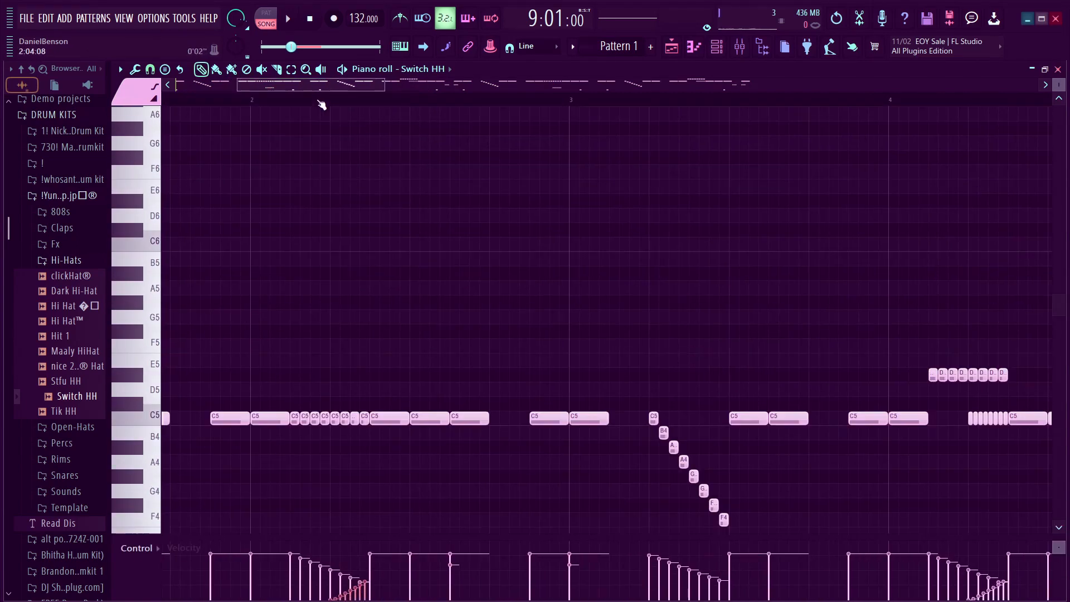
{"action": "left_click_drag", "start_coordinate": [293, 98], "coordinate": [285, 99]}
{"action": "key", "text": "space"}
{"action": "key", "text": "space"}
Step: Examine the hi-hat rolls in bars 3 and 4 and the layout of the full eight-bar pattern
{"action": "scroll", "coordinate": [590, 229], "scroll_direction": "down", "scroll_amount": 4}
{"action": "scroll", "coordinate": [637, 240], "scroll_direction": "up", "scroll_amount": 5}
{"action": "scroll", "coordinate": [637, 240], "scroll_direction": "down", "scroll_amount": 6}
{"action": "left_click_drag", "start_coordinate": [624, 220], "coordinate": [748, 260]}
{"action": "scroll", "coordinate": [486, 101], "scroll_direction": "down", "scroll_amount": 4}
{"action": "scroll", "coordinate": [484, 167], "scroll_direction": "up", "scroll_amount": 3}
{"action": "left_click_drag", "start_coordinate": [441, 189], "coordinate": [511, 238]}
{"action": "scroll", "coordinate": [457, 223], "scroll_direction": "down", "scroll_amount": 3}
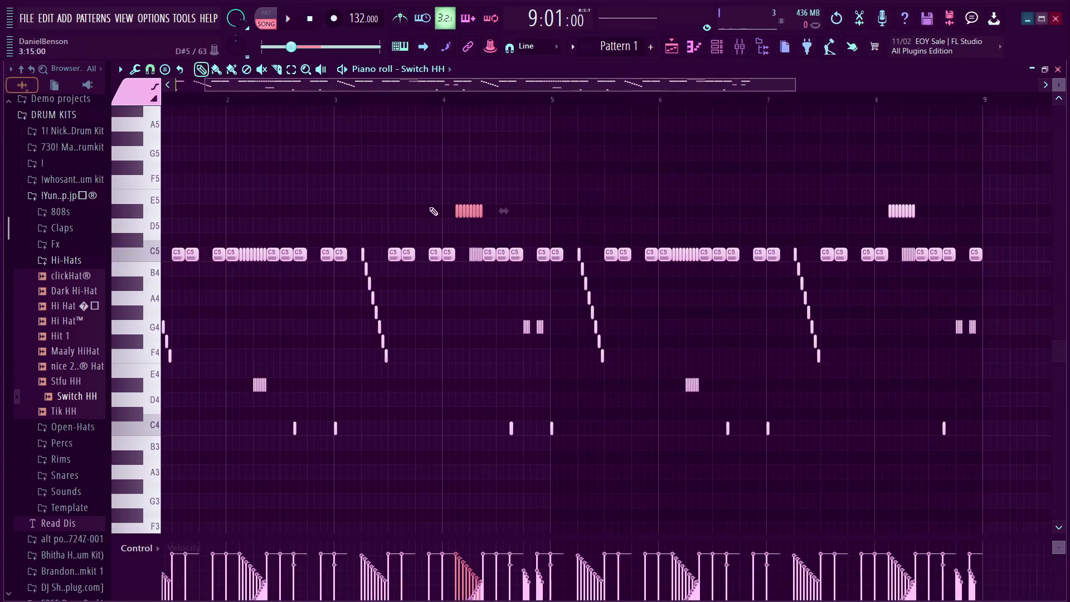
{"action": "scroll", "coordinate": [462, 112], "scroll_direction": "down", "scroll_amount": 2}
Step: Audition the Open-Hats folder, load Timelapse OH as a new channel and open its piano roll
{"action": "key", "text": "F6"}
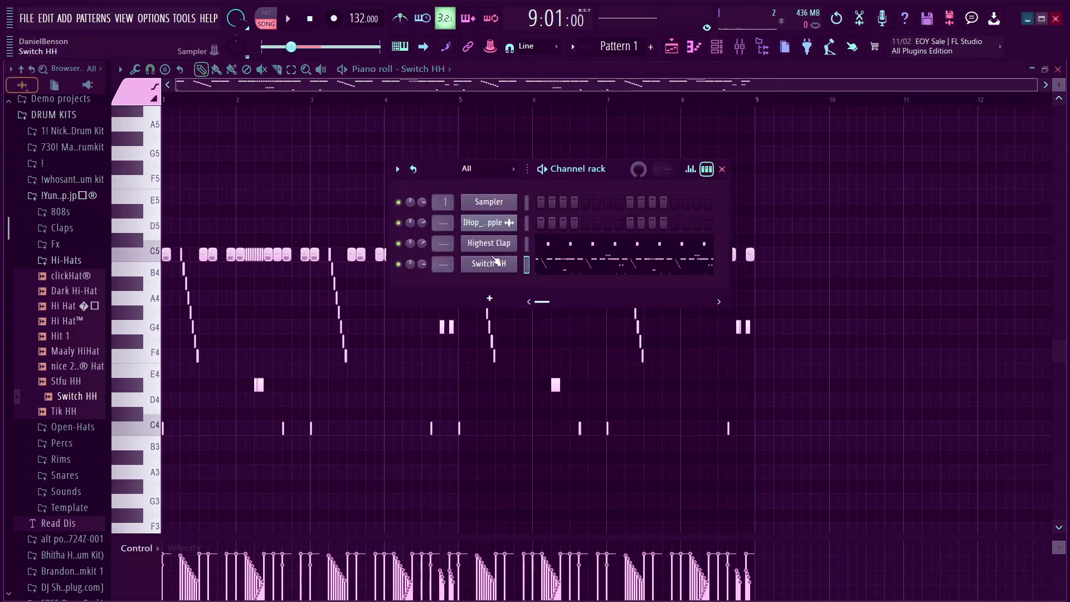
{"action": "left_click", "coordinate": [77, 427]}
{"action": "left_click", "coordinate": [74, 487]}
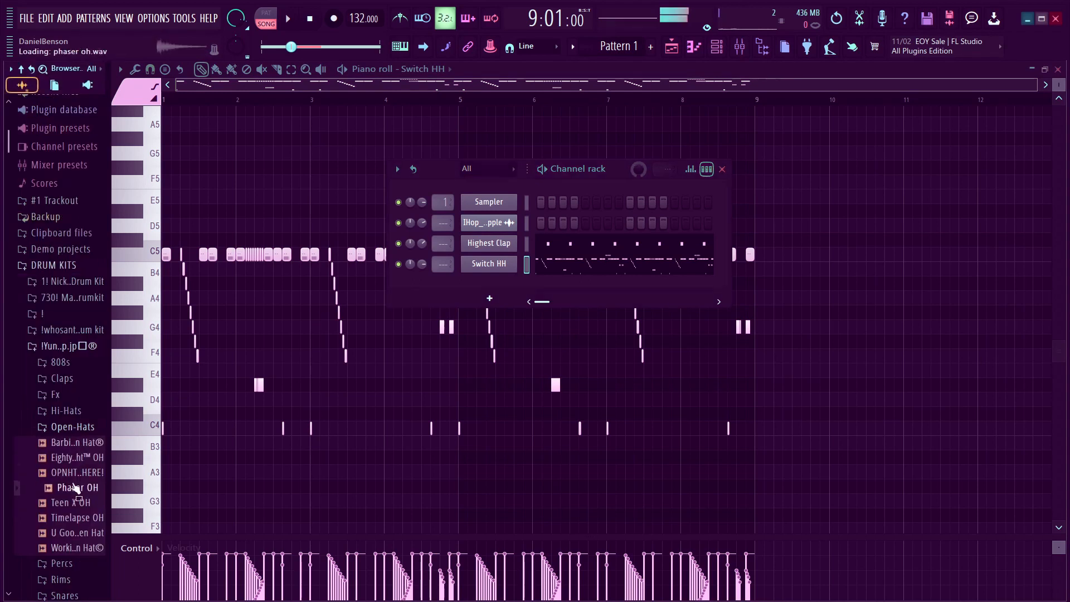
{"action": "left_click", "coordinate": [73, 520]}
{"action": "key", "text": "space"}
{"action": "left_click_drag", "start_coordinate": [73, 519], "coordinate": [491, 254]}
{"action": "right_click", "coordinate": [494, 263]}
{"action": "left_click", "coordinate": [533, 263]}
Step: Place C5 open-hat notes at the start of bar 1 and bar 5
{"action": "left_click", "coordinate": [166, 319]}
{"action": "key", "text": "space"}
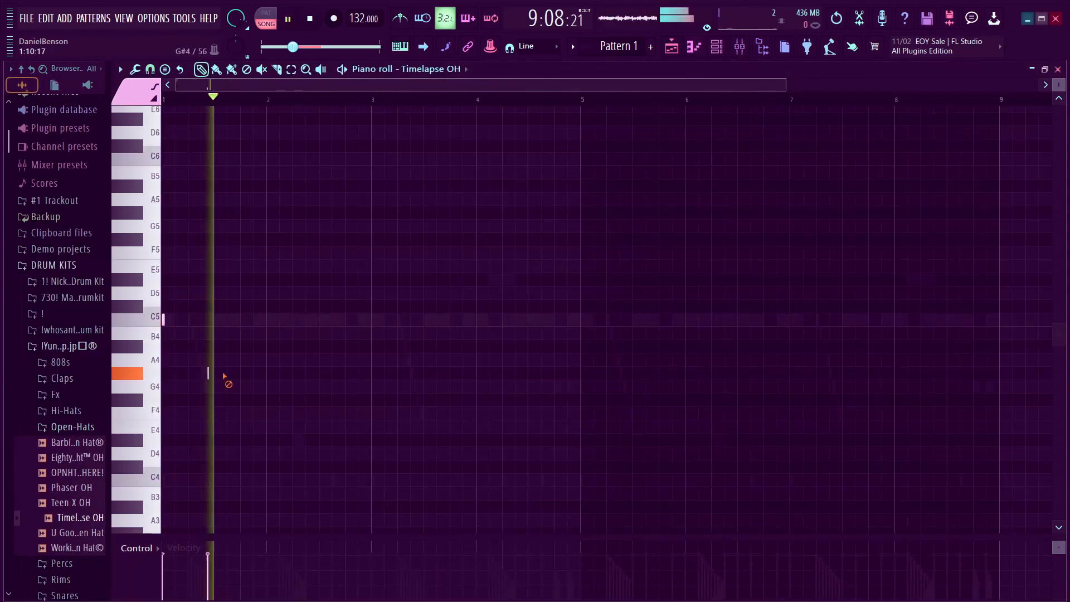
{"action": "left_click", "coordinate": [585, 318]}
{"action": "scroll", "coordinate": [508, 97], "scroll_direction": "down", "scroll_amount": 2}
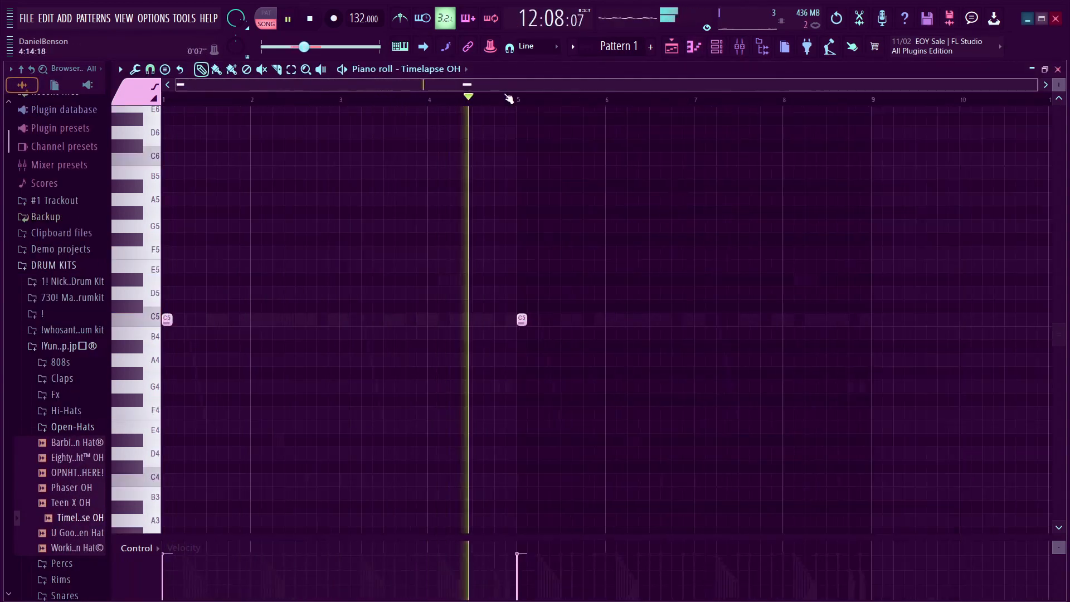
Step: Lower the Timelapse OH channel's volume in the channel rack while checking it in playback
{"action": "key", "text": "F6"}
{"action": "key", "text": "space"}
{"action": "key", "text": "space"}
{"action": "left_click_drag", "start_coordinate": [423, 264], "coordinate": [422, 282]}
{"action": "key", "text": "space"}
{"action": "key", "text": "space"}
{"action": "key", "text": "space"}
Step: Load Fake Cuban perc from the drum kit's Percs folder as a new channel and open its piano roll
{"action": "scroll", "coordinate": [79, 296], "scroll_direction": "down", "scroll_amount": 5}
{"action": "left_click", "coordinate": [78, 296]}
{"action": "left_click", "coordinate": [82, 340]}
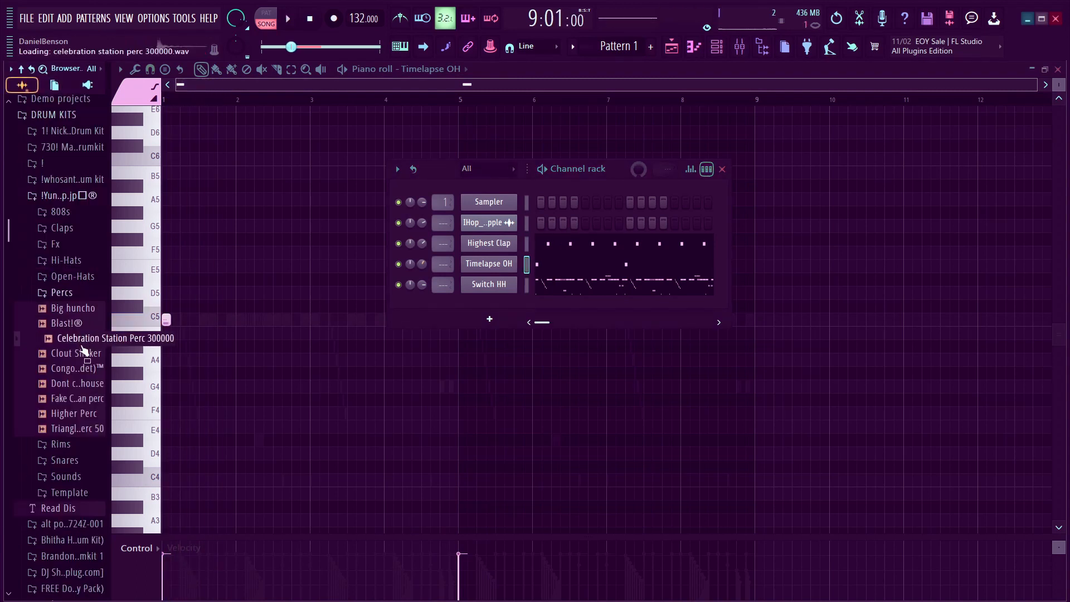
{"action": "left_click_drag", "start_coordinate": [86, 398], "coordinate": [490, 276]}
{"action": "right_click", "coordinate": [510, 281]}
{"action": "left_click", "coordinate": [530, 288]}
Step: Place C5 percussion notes on step 3 of bar 1 and bar 3
{"action": "left_click", "coordinate": [176, 320]}
{"action": "key", "text": "space"}
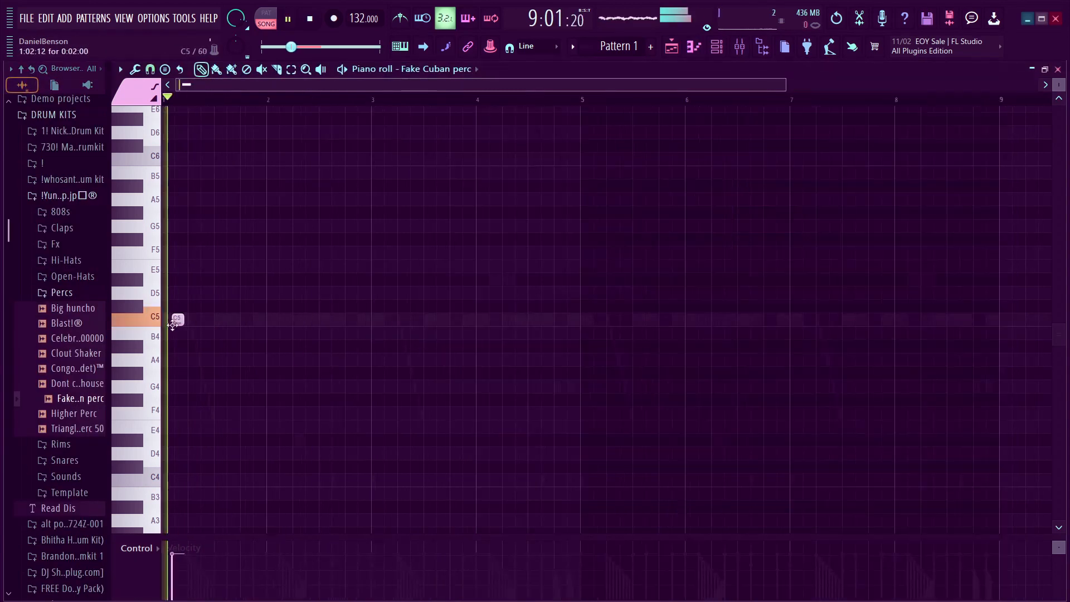
{"action": "left_click", "coordinate": [390, 320]}
{"action": "left_click_drag", "start_coordinate": [579, 99], "coordinate": [162, 106]}
{"action": "key", "text": "ctrl+d"}
{"action": "key", "text": "space"}
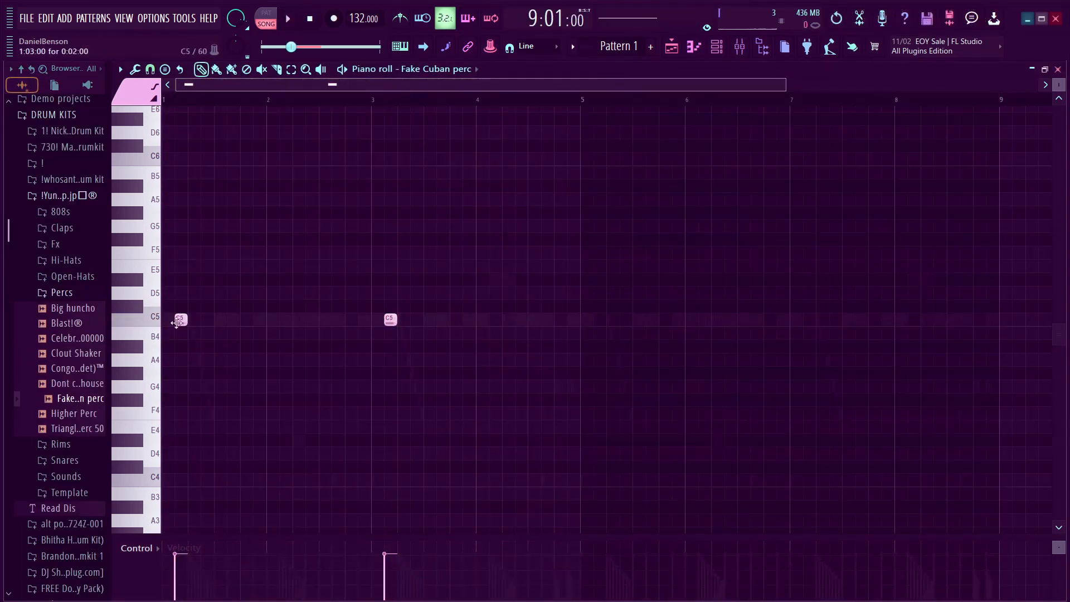
Step: Repeat the two percussion notes into bars 5 and 7, and lower the Fake Cuban perc channel's volume
{"action": "key", "text": "space"}
{"action": "key", "text": "ctrl+b"}
{"action": "scroll", "coordinate": [511, 108], "scroll_direction": "down", "scroll_amount": 2}
{"action": "key", "text": "ctrl+a"}
{"action": "scroll", "coordinate": [509, 249], "scroll_direction": "down", "scroll_amount": 5}
{"action": "key", "text": "ctrl+d"}
{"action": "key", "text": "space"}
{"action": "key", "text": "space"}
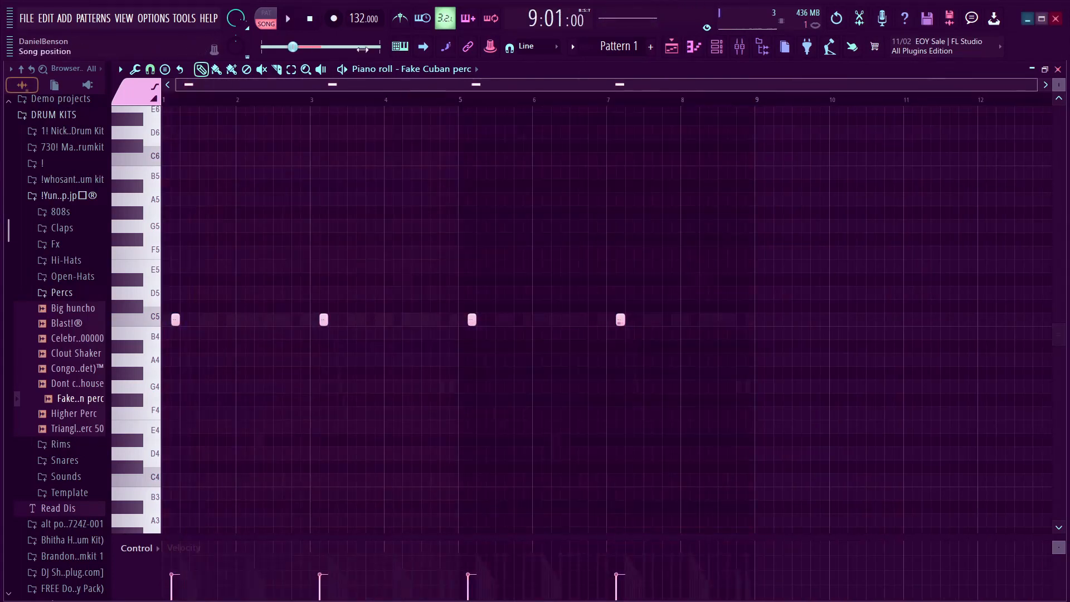
{"action": "key", "text": "F6"}
{"action": "left_click_drag", "start_coordinate": [422, 285], "coordinate": [422, 297]}
Step: Load Ice snare from the drum kit's Snares folder as a new channel and open its piano roll
{"action": "left_click", "coordinate": [64, 461]}
{"action": "left_click_drag", "start_coordinate": [75, 428], "coordinate": [485, 311]}
{"action": "left_click_drag", "start_coordinate": [485, 310], "coordinate": [487, 310]}
{"action": "right_click", "coordinate": [491, 307]}
{"action": "left_click", "coordinate": [510, 315]}
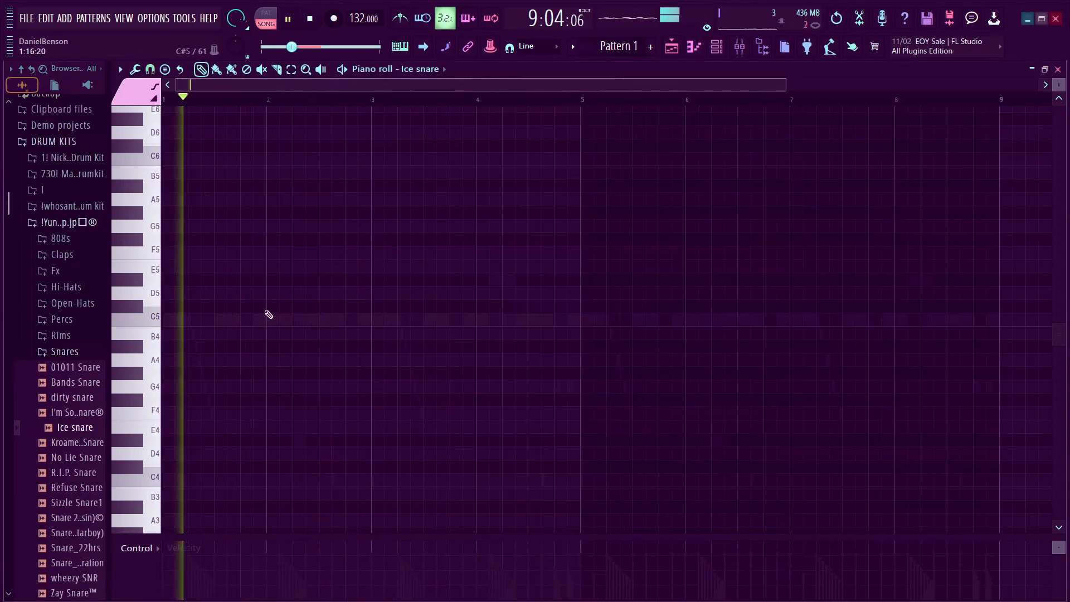
Step: Place C5 snare notes near the ends of bars 1, 2 and 4, repeat them over the following four bars, and check the playback
{"action": "left_click", "coordinate": [247, 320]}
{"action": "key", "text": "space"}
{"action": "left_click", "coordinate": [363, 319]}
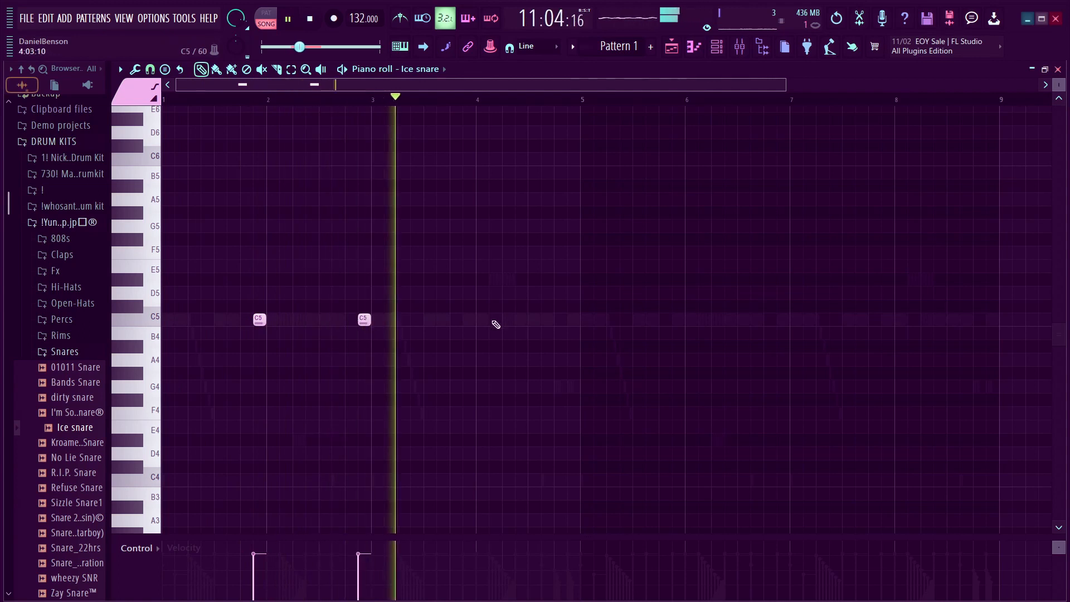
{"action": "left_click", "coordinate": [573, 319]}
{"action": "left_click_drag", "start_coordinate": [581, 100], "coordinate": [166, 102]}
{"action": "key", "text": "ctrl+b"}
{"action": "key", "text": "ctrl+d"}
{"action": "left_click", "coordinate": [725, 48]}
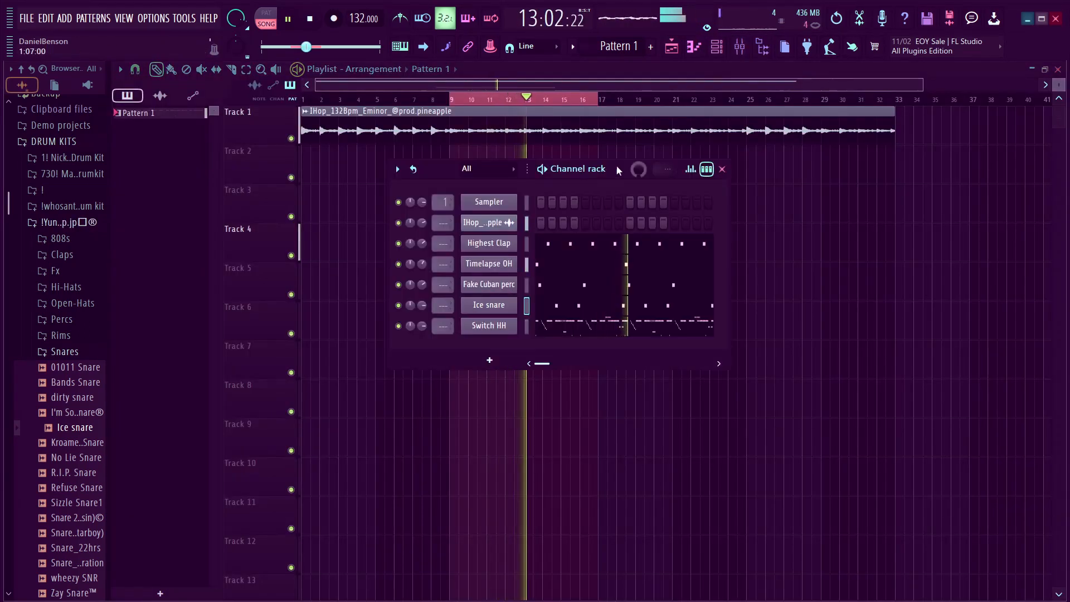
{"action": "key", "text": "space"}
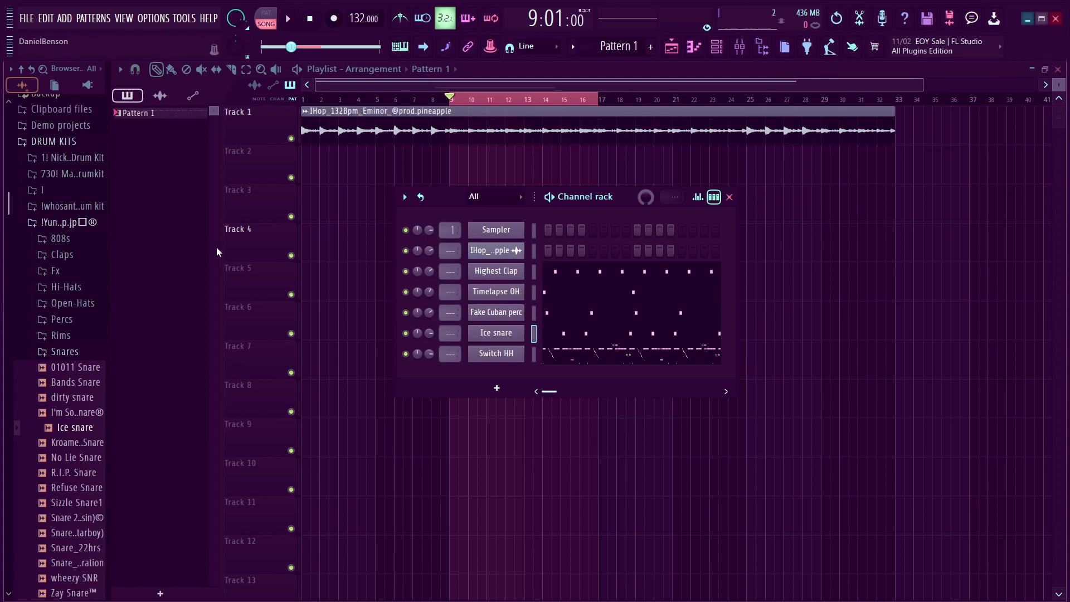
{"action": "key", "text": "space"}
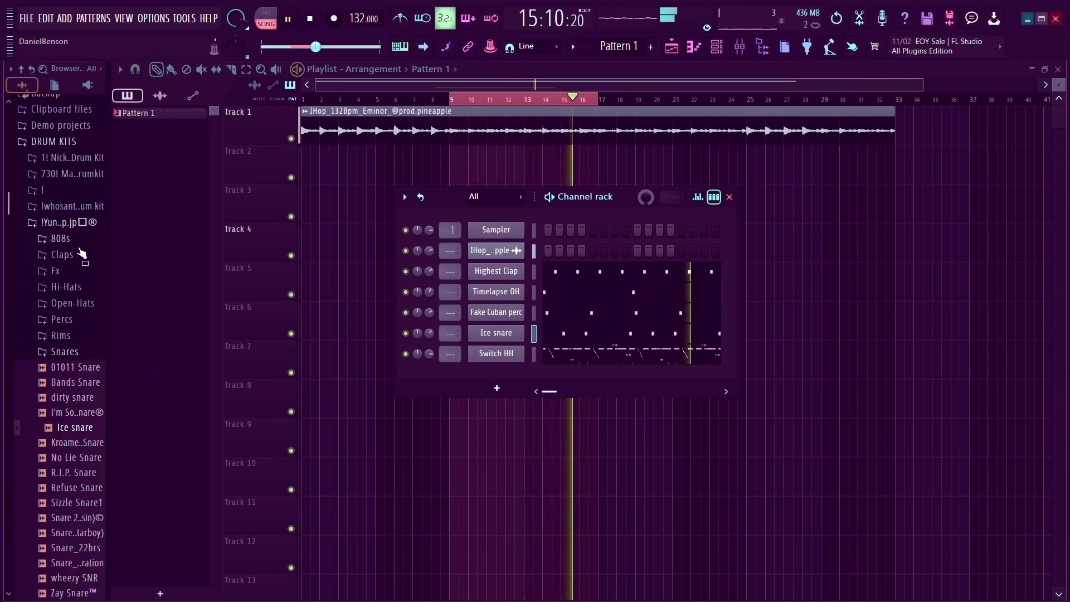
{"action": "key", "text": "space"}
Step: Load Newest 808 from the La Uzi [ ARTIST ] kit's 808 folder as a new channel and close its settings
{"action": "scroll", "coordinate": [64, 374], "scroll_direction": "down", "scroll_amount": 10}
{"action": "left_click", "coordinate": [66, 353]}
{"action": "left_click", "coordinate": [66, 367]}
{"action": "left_click_drag", "start_coordinate": [83, 579], "coordinate": [403, 297]}
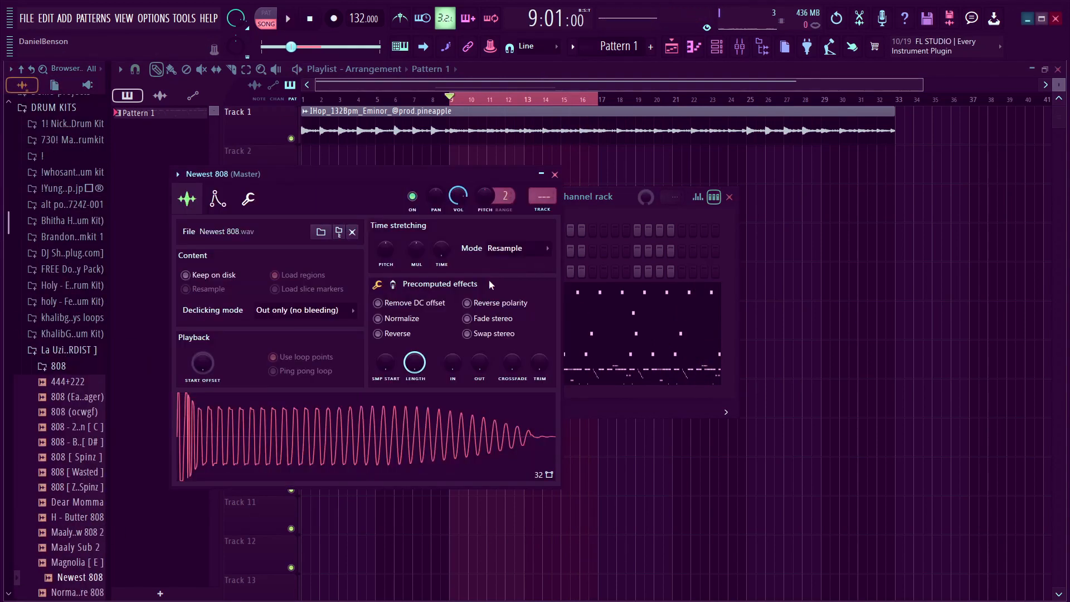
{"action": "left_click", "coordinate": [555, 174]}
{"action": "key", "text": "space"}
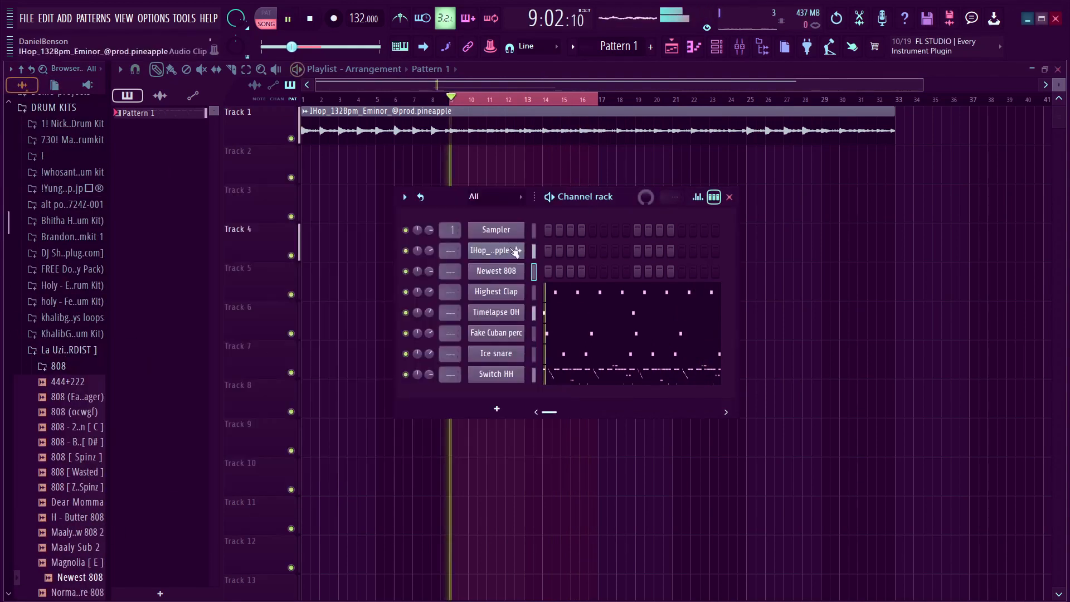
Step: Place three E5 notes in bar 1 and three in bar 3 of the Newest 808 piano roll
{"action": "key", "text": "F7"}
{"action": "key", "text": "space"}
{"action": "left_click", "coordinate": [170, 267]}
{"action": "left_click", "coordinate": [240, 268]}
{"action": "left_click", "coordinate": [313, 268]}
{"action": "key", "text": "space"}
{"action": "scroll", "coordinate": [399, 99], "scroll_direction": "down", "scroll_amount": 3}
{"action": "left_click", "coordinate": [353, 268]}
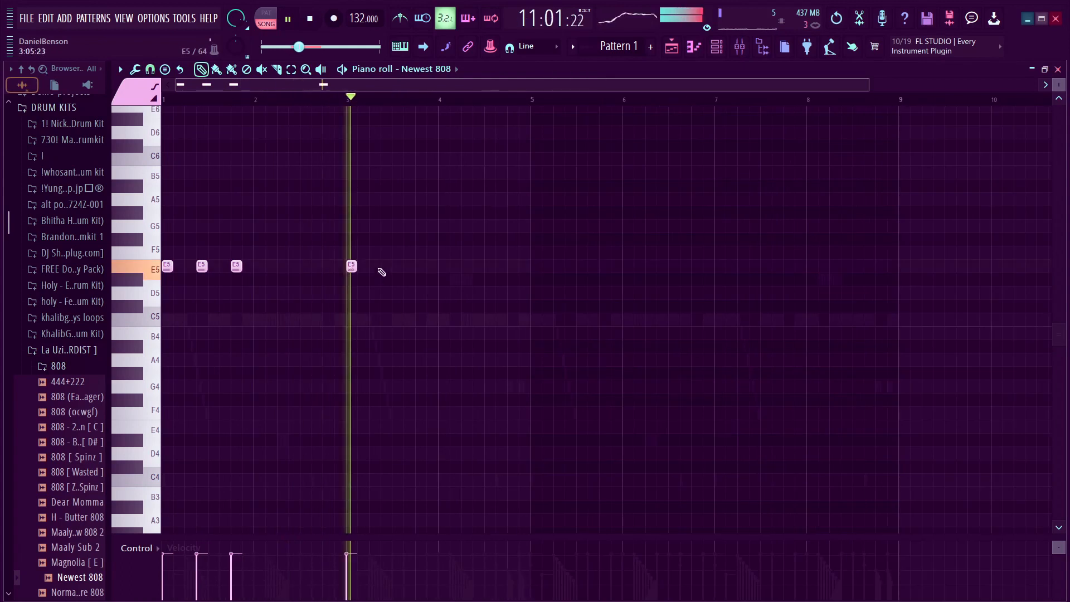
{"action": "left_click", "coordinate": [386, 270]}
{"action": "left_click", "coordinate": [424, 268]}
Step: Place three short D#5 notes in the second half of bar 4 of the 808 pattern
{"action": "scroll", "coordinate": [470, 98], "scroll_direction": "up", "scroll_amount": 1}
{"action": "left_click", "coordinate": [500, 282]}
{"action": "left_click", "coordinate": [516, 284]}
{"action": "left_click_drag", "start_coordinate": [514, 285], "coordinate": [510, 284]}
{"action": "left_click", "coordinate": [547, 281]}
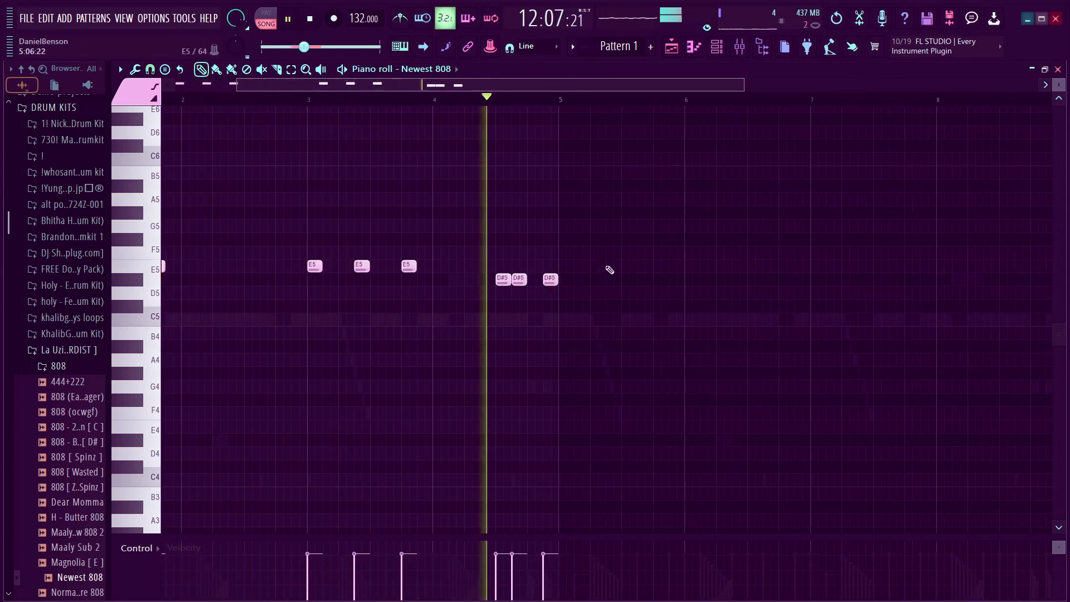
Step: Extend each 808 note to the start of the following one and repeat the four-bar phrase into bars 5 to 8
{"action": "left_click", "coordinate": [567, 271]}
{"action": "key", "text": "ctrl+l"}
{"action": "right_click", "coordinate": [568, 271]}
{"action": "scroll", "coordinate": [423, 340], "scroll_direction": "down", "scroll_amount": 4}
{"action": "scroll", "coordinate": [426, 337], "scroll_direction": "up", "scroll_amount": 4}
{"action": "key", "text": "ctrl+b"}
Step: Raise the last long E5 note of the 808 pattern by an octave to E6 and add short B5 notes in bar 8
{"action": "left_click", "coordinate": [607, 253]}
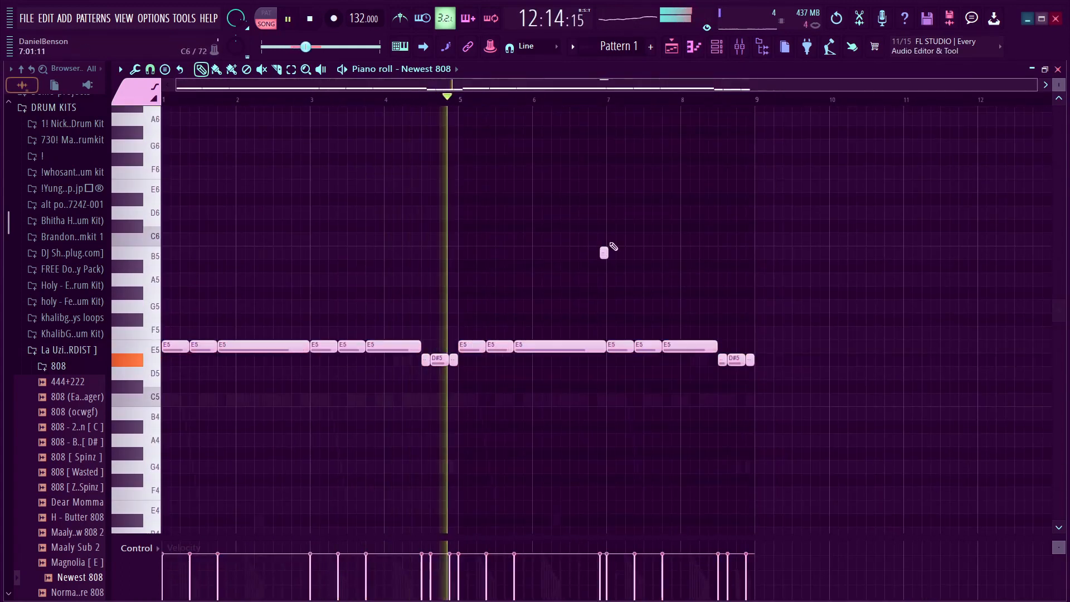
{"action": "right_click", "coordinate": [607, 253]}
{"action": "scroll", "coordinate": [660, 100], "scroll_direction": "up", "scroll_amount": 3}
{"action": "left_click", "coordinate": [716, 346], "text": "ctrl"}
{"action": "key", "text": "ctrl+Up"}
{"action": "scroll", "coordinate": [730, 290], "scroll_direction": "up", "scroll_amount": 1}
{"action": "key", "text": "space"}
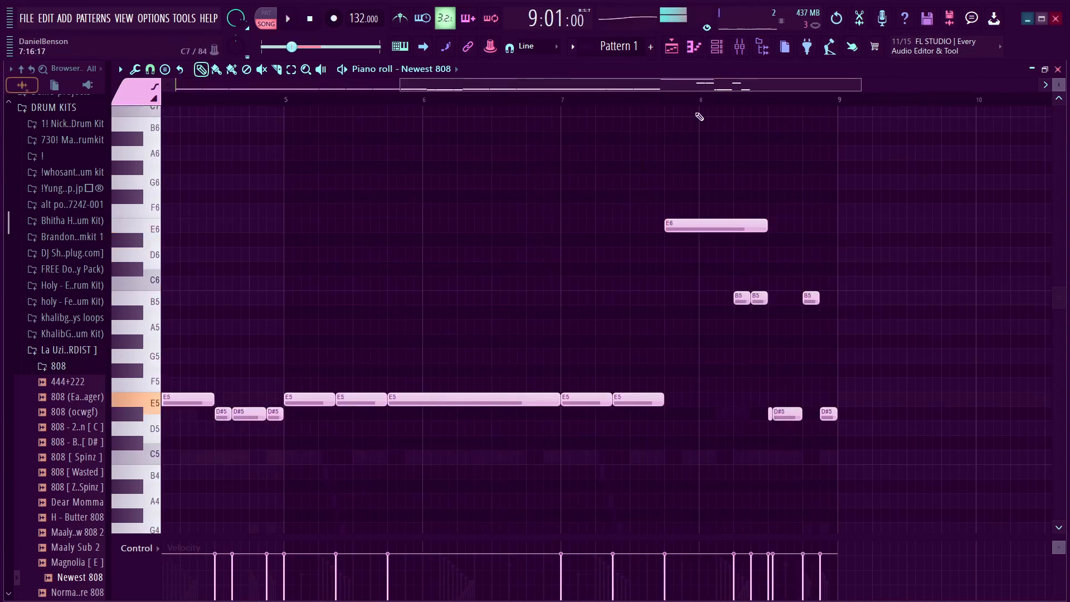
Step: Increase the Newest 808 sample's fade-out and set its channel volume to 84%
{"action": "scroll", "coordinate": [700, 105], "scroll_direction": "up", "scroll_amount": 2}
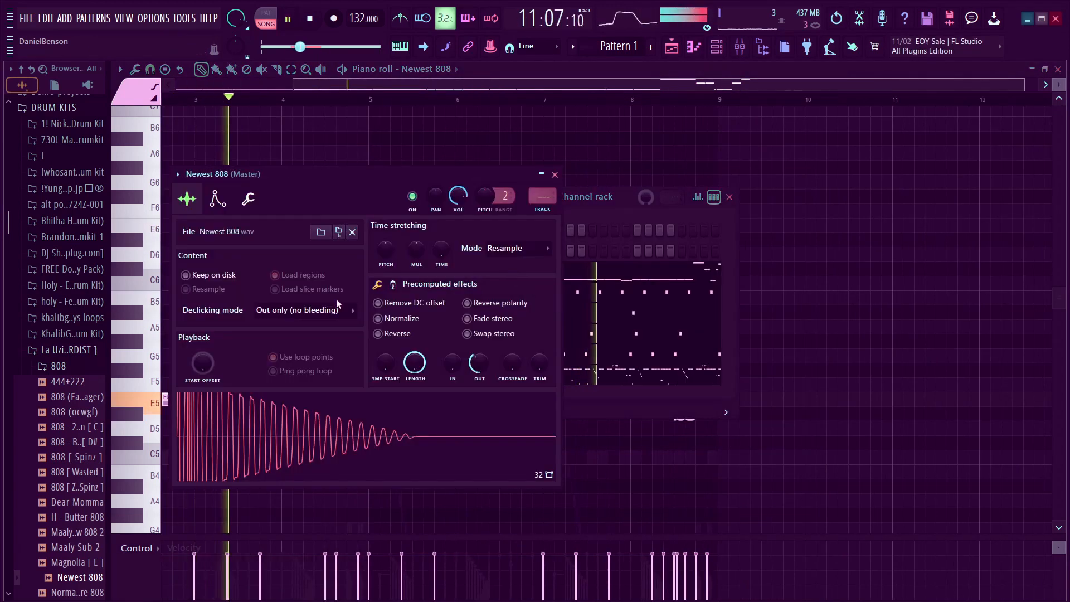
{"action": "key", "text": "Escape"}
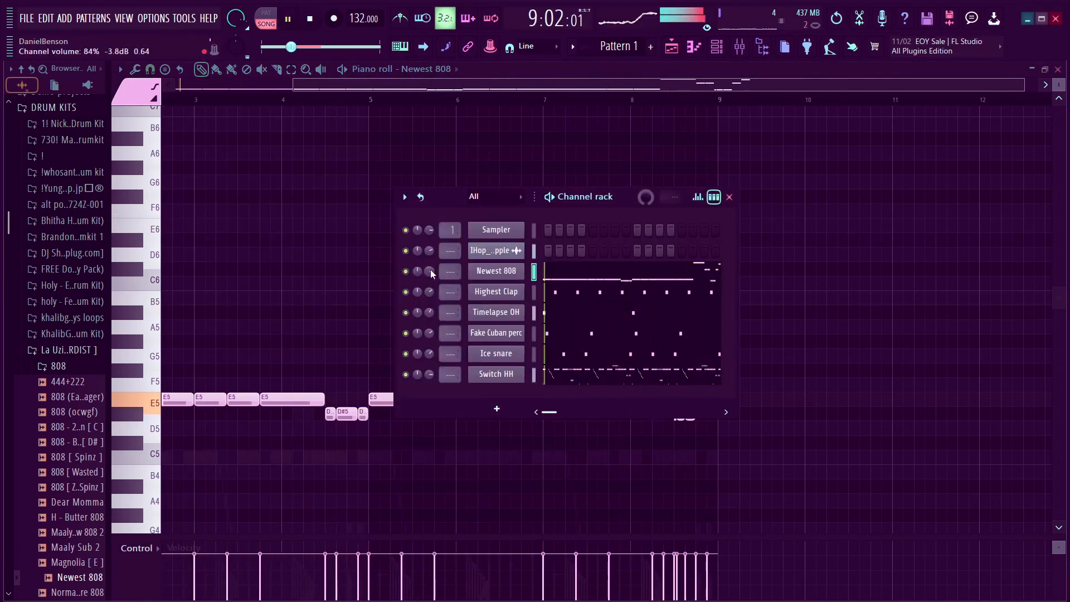
Step: Load rio - kick from the Holy - EVOLUTION kit's Kicks folder as a new channel and program kick notes across the eight-bar pattern
{"action": "left_click", "coordinate": [65, 285]}
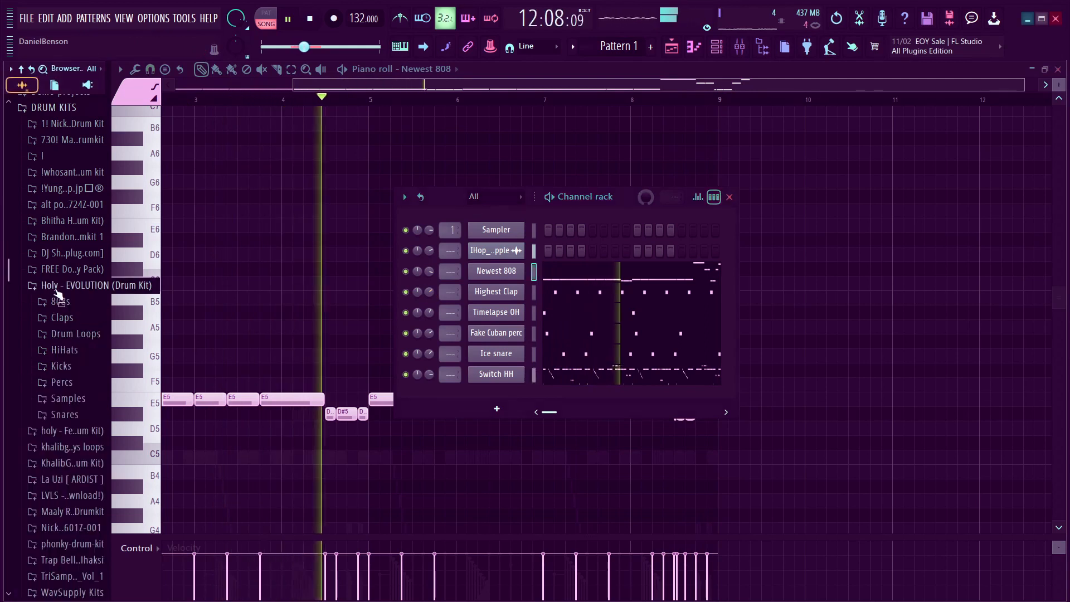
{"action": "left_click", "coordinate": [61, 366]}
{"action": "key", "text": "space"}
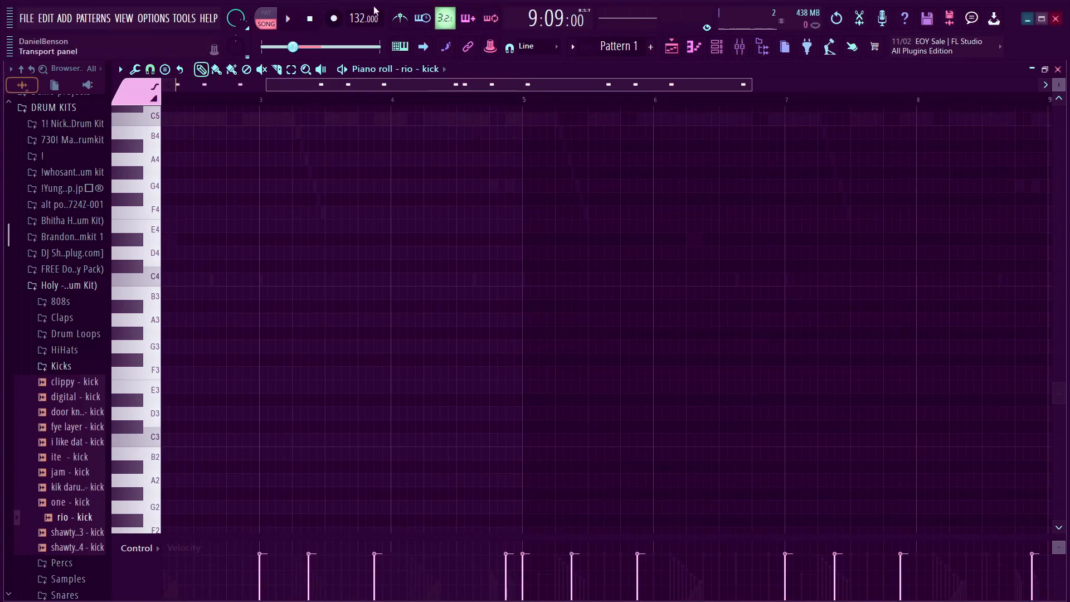
Step: Open the Newest 808 piano roll and select its closing notes from the E6 note onward
{"action": "key", "text": "F6"}
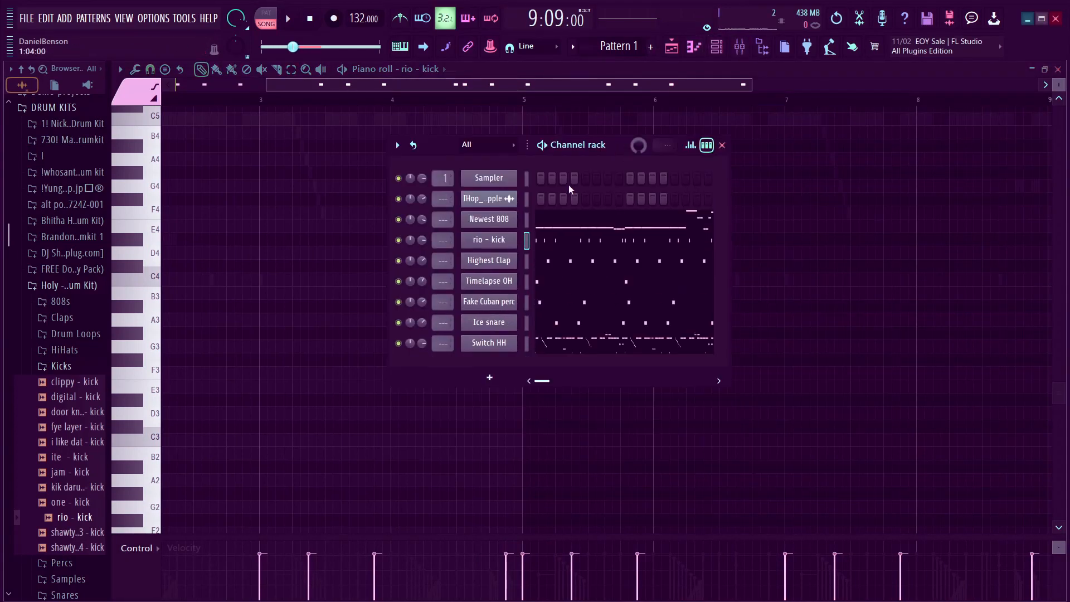
{"action": "left_click", "coordinate": [568, 227]}
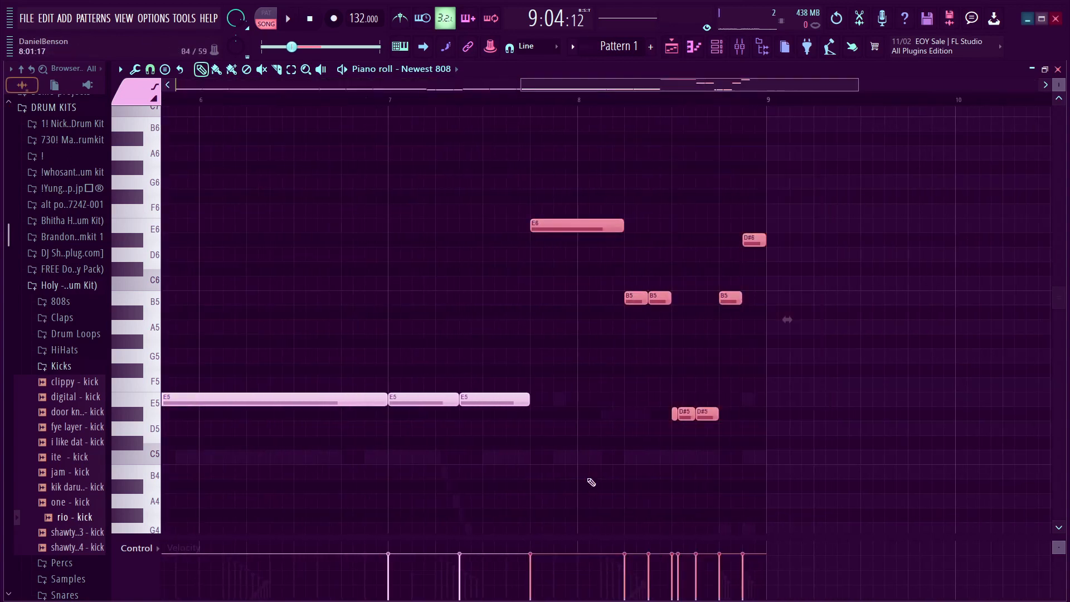
Step: Route the channels from Newest 808 through Switch HH to mixer inserts 1 to 7 and play the beat
{"action": "key", "text": "F6"}
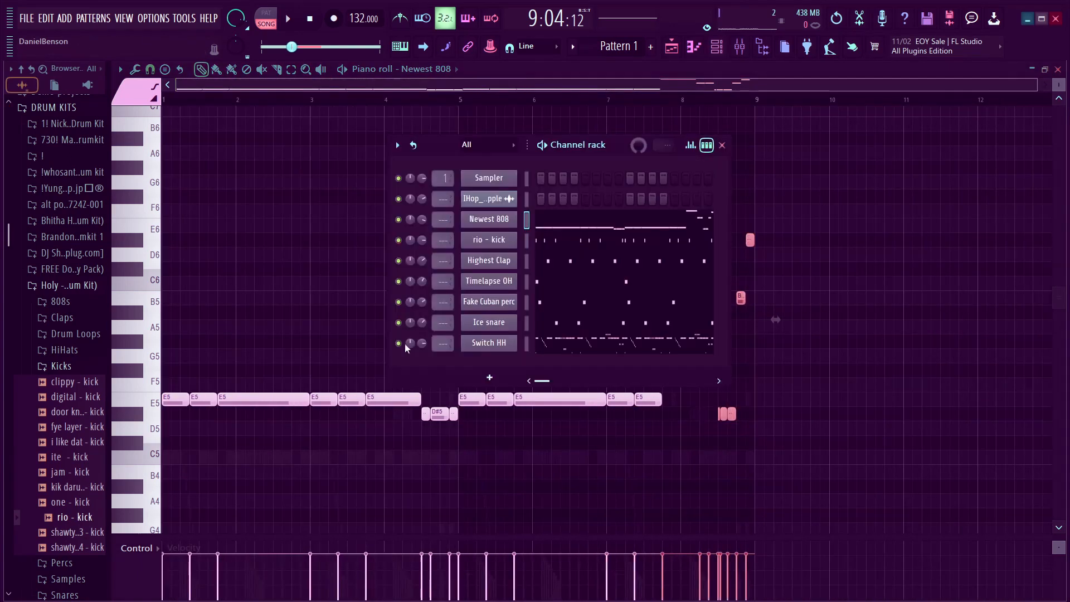
{"action": "left_click", "coordinate": [490, 335]}
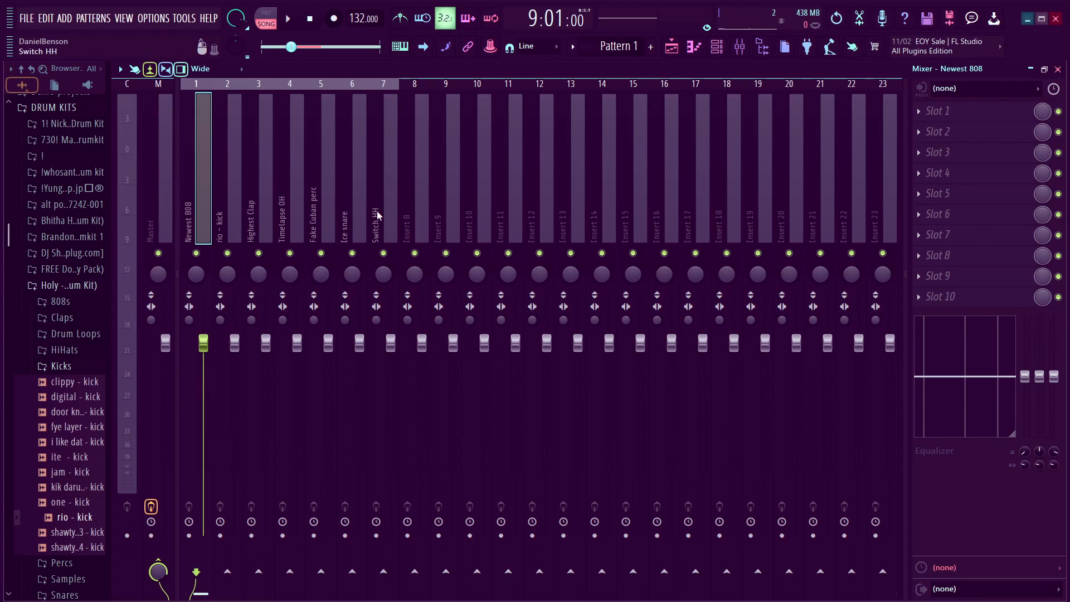
{"action": "key", "text": "space"}
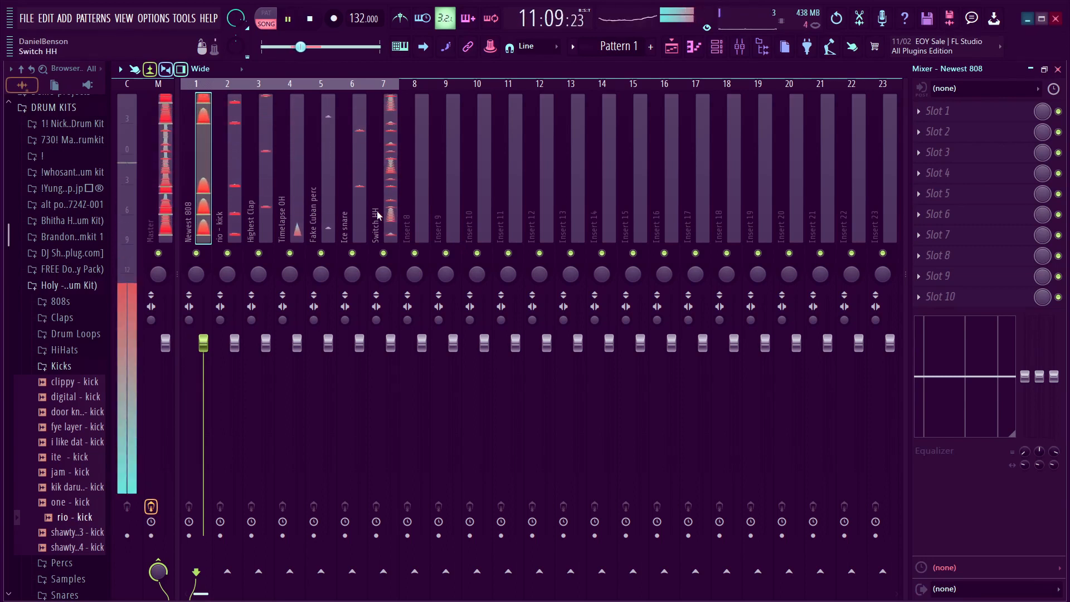